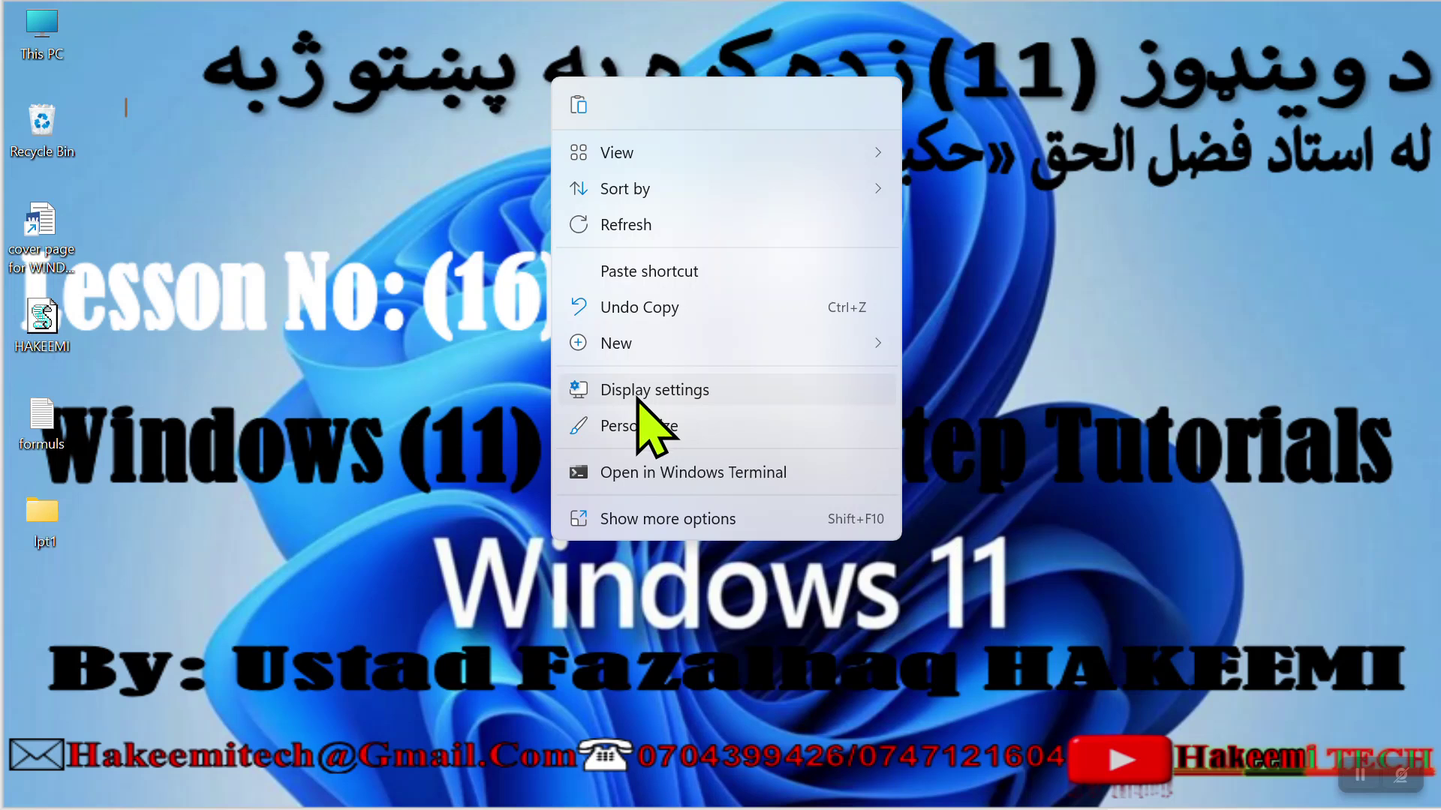
Step: Open the desktop's personalization settings, apply the light theme with the blue bloom wallpaper, and view the desktop
left_click(634, 426)
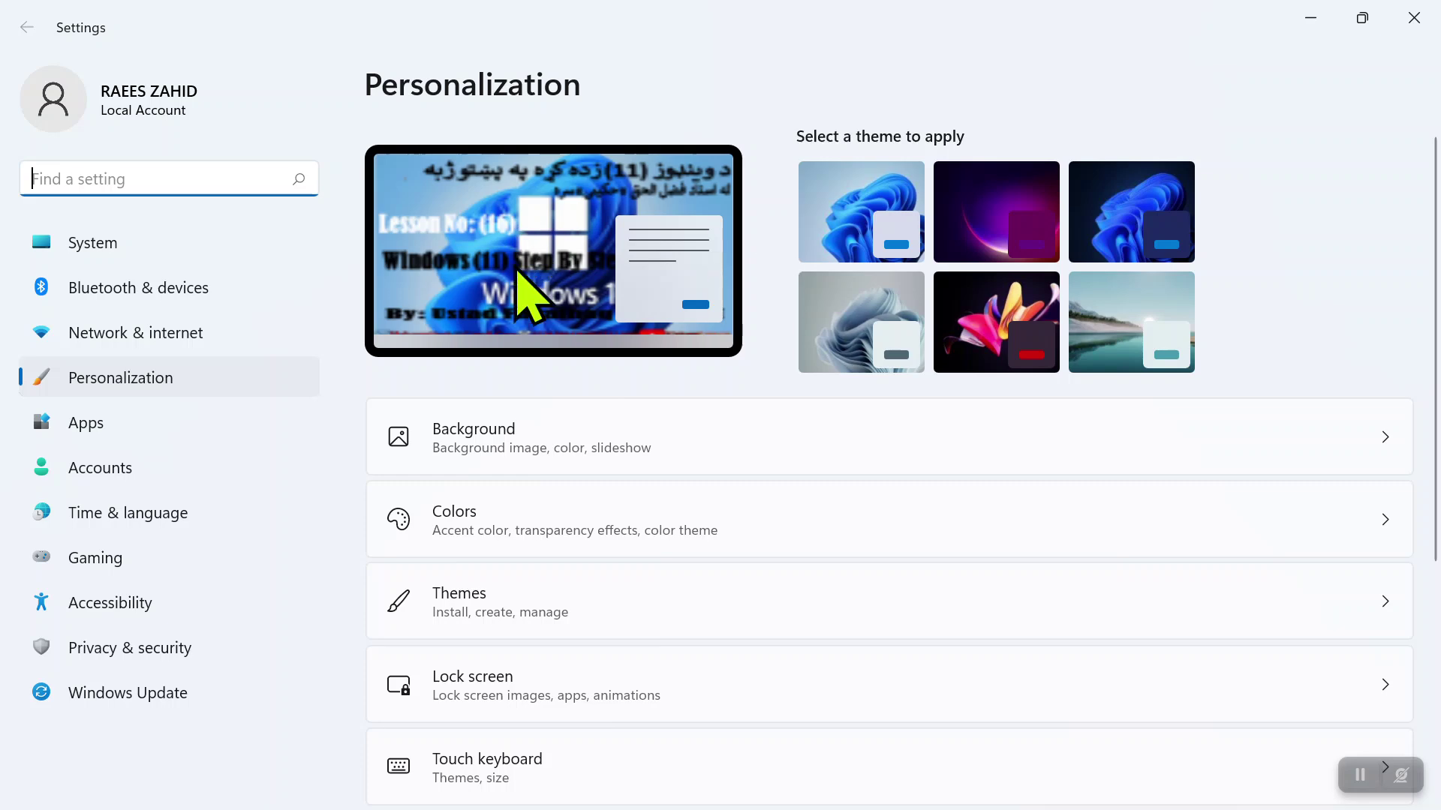
left_click(877, 226)
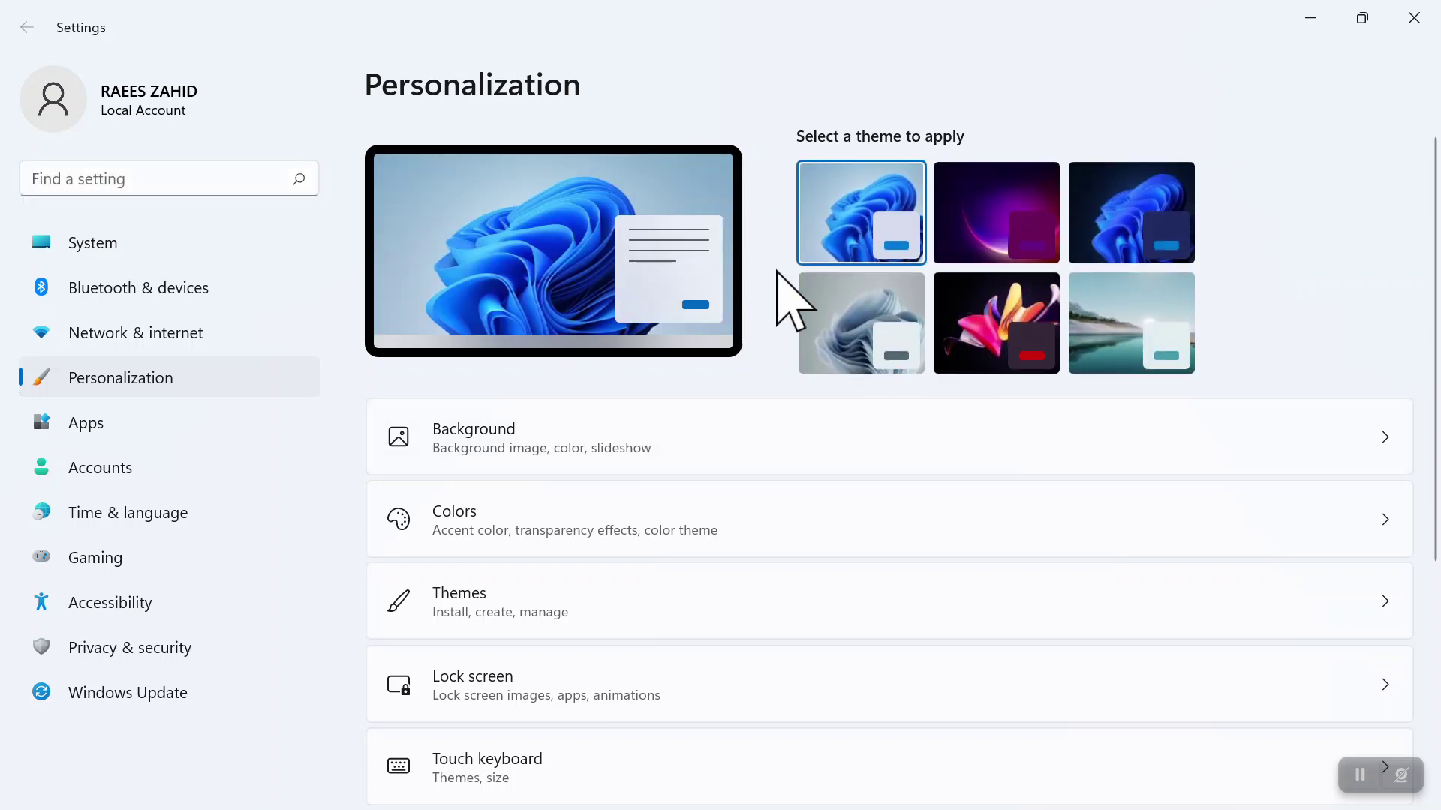
left_click(1311, 17)
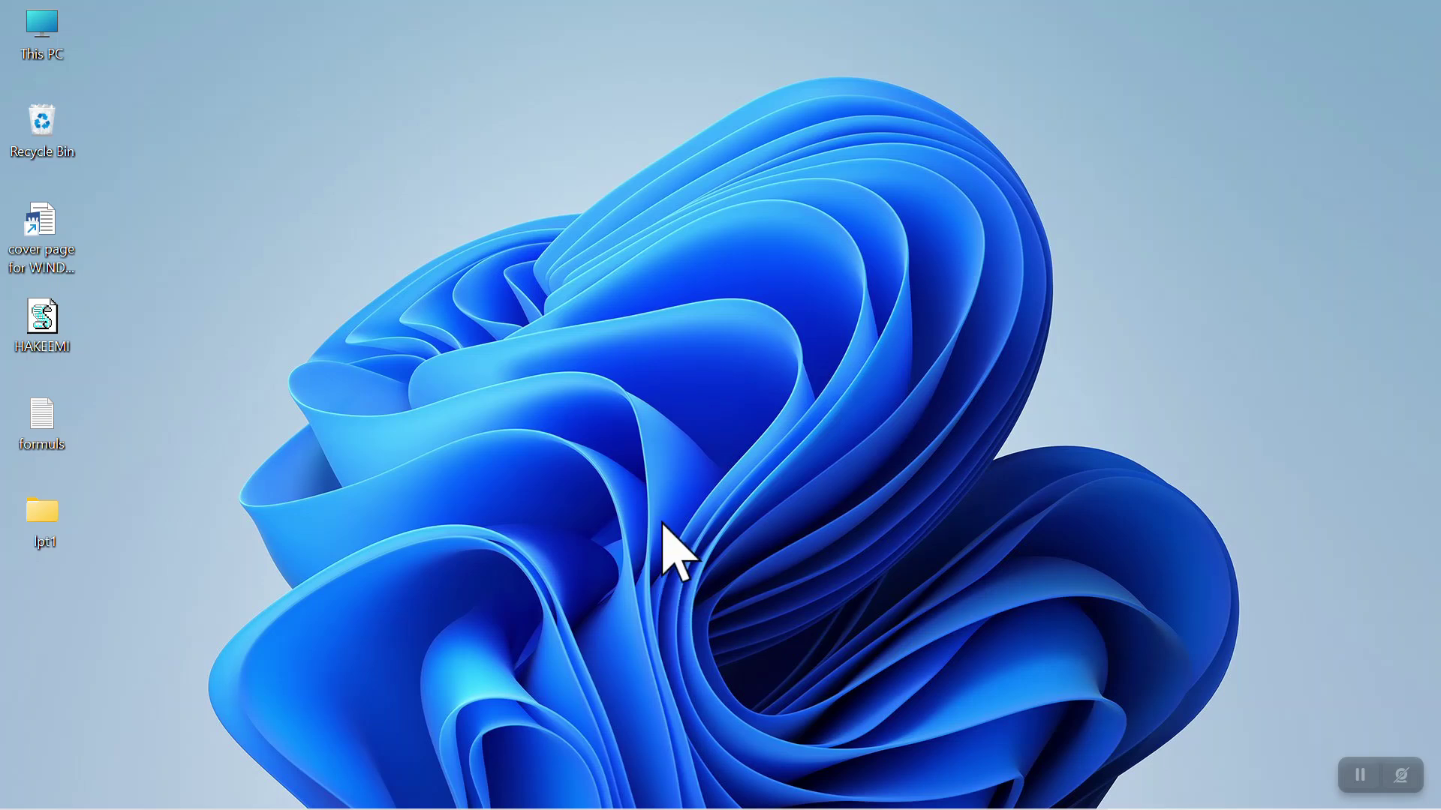
Step: Return to the personalization settings, apply the dark purple glow theme, and view the desktop
mouse_move(718, 807)
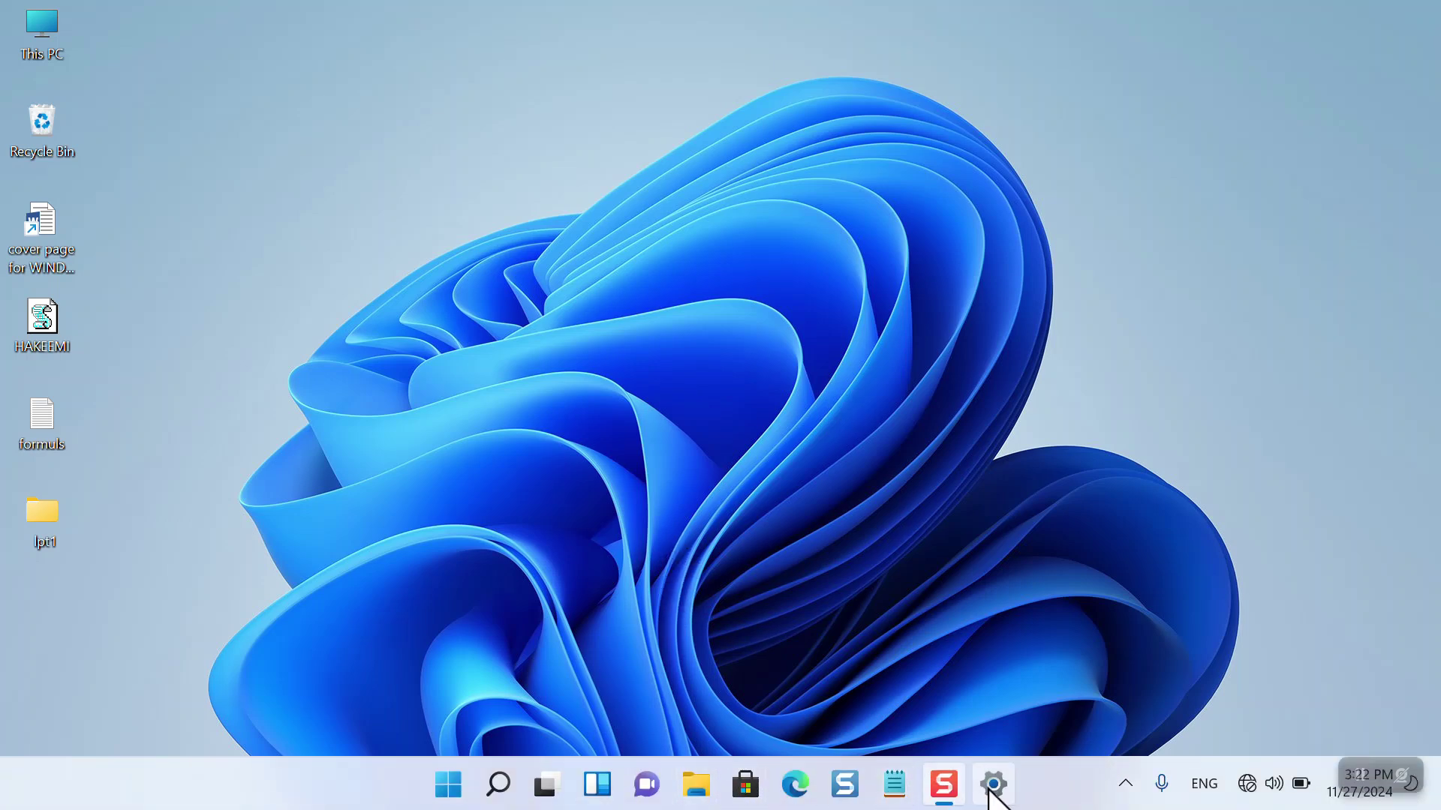
left_click(994, 784)
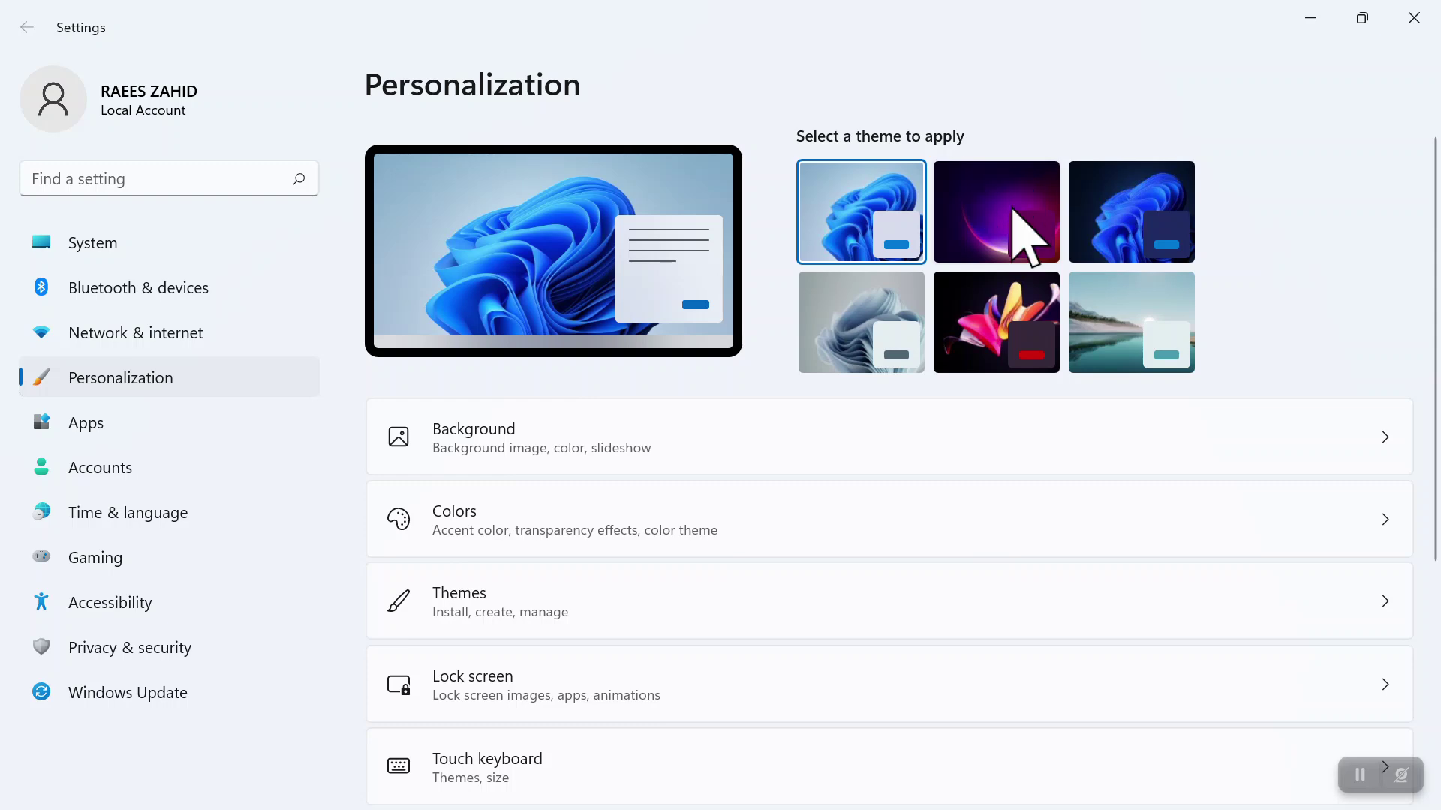
left_click(1012, 210)
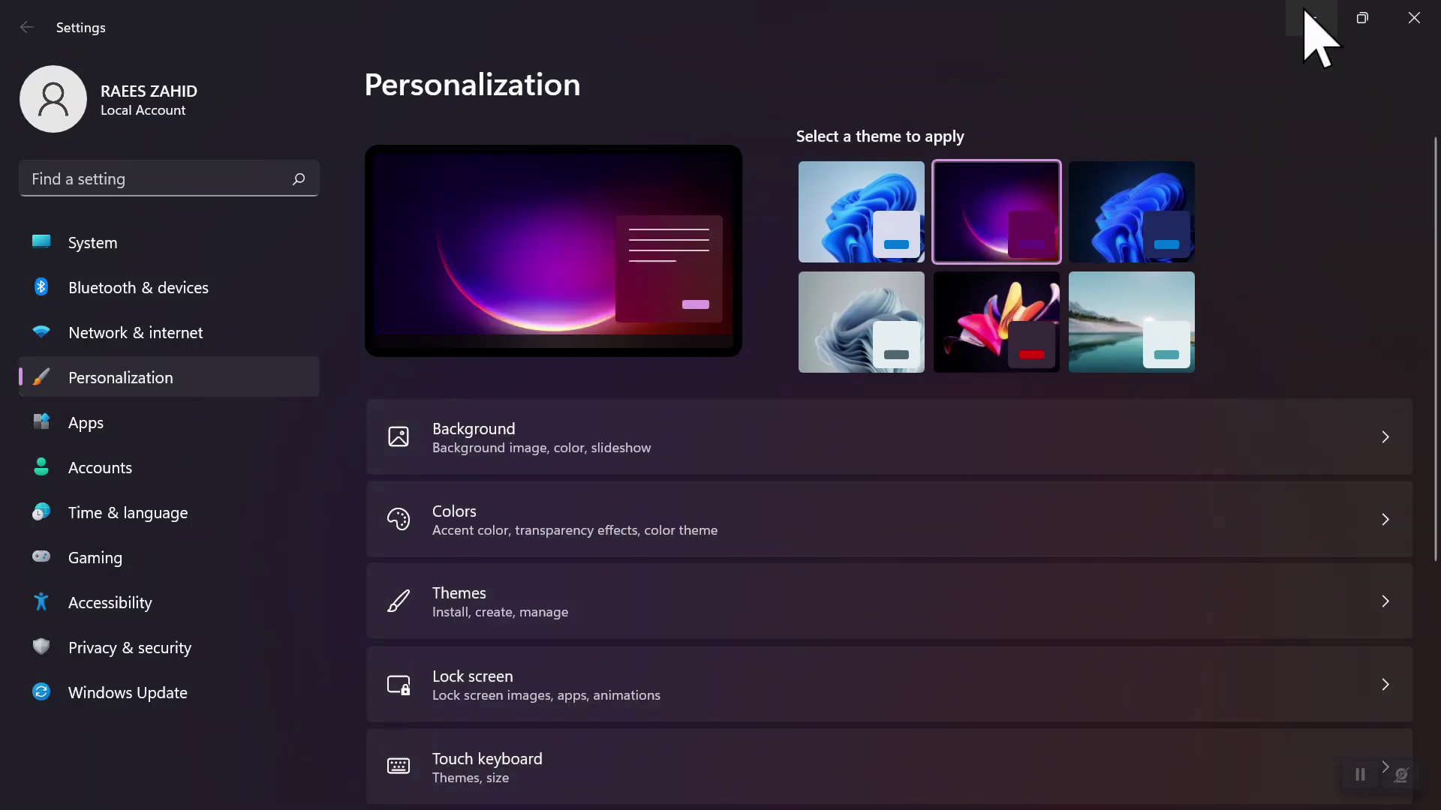
left_click(1310, 16)
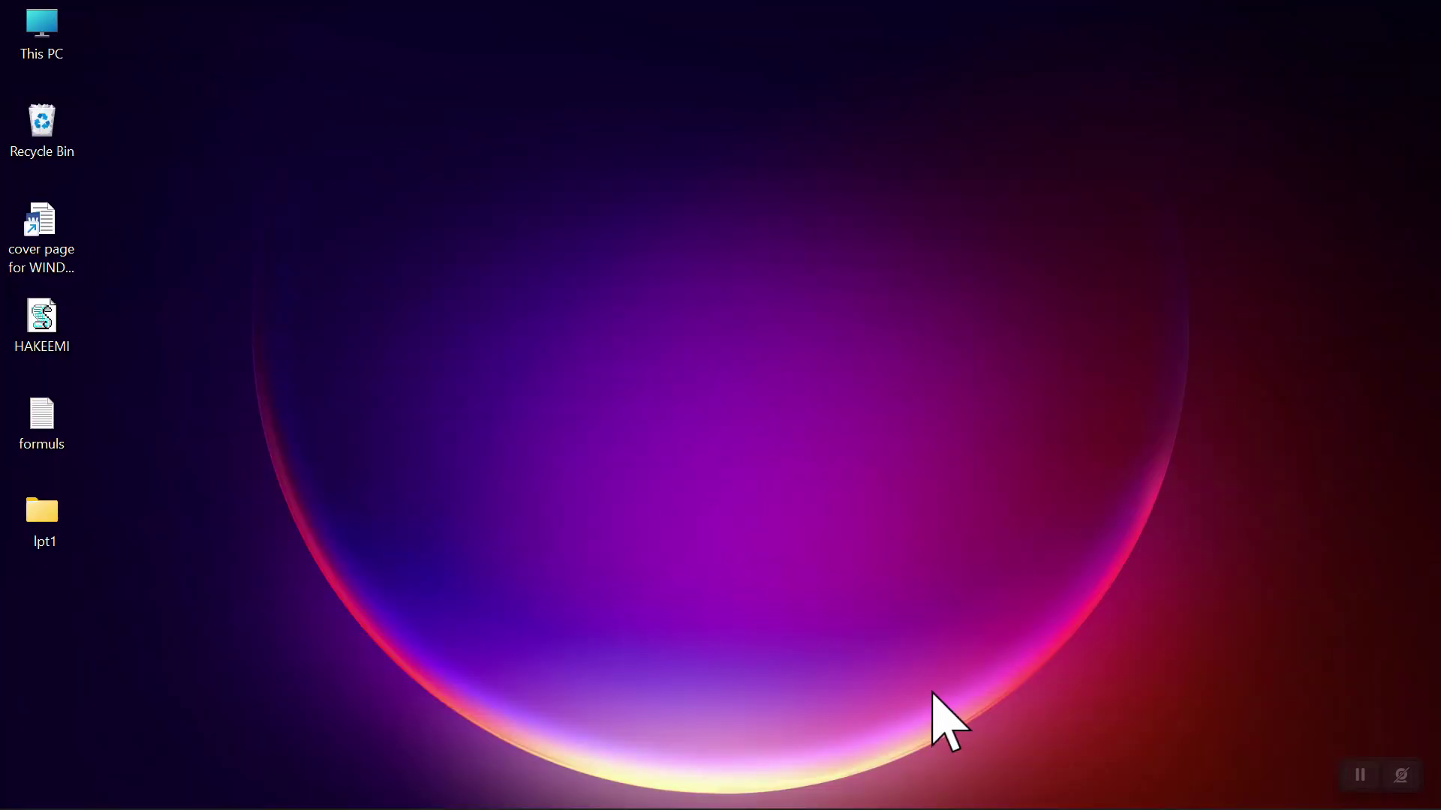
Step: Return to the personalization settings, apply the dark theme with the blue bloom wallpaper, and view the desktop
left_click(997, 785)
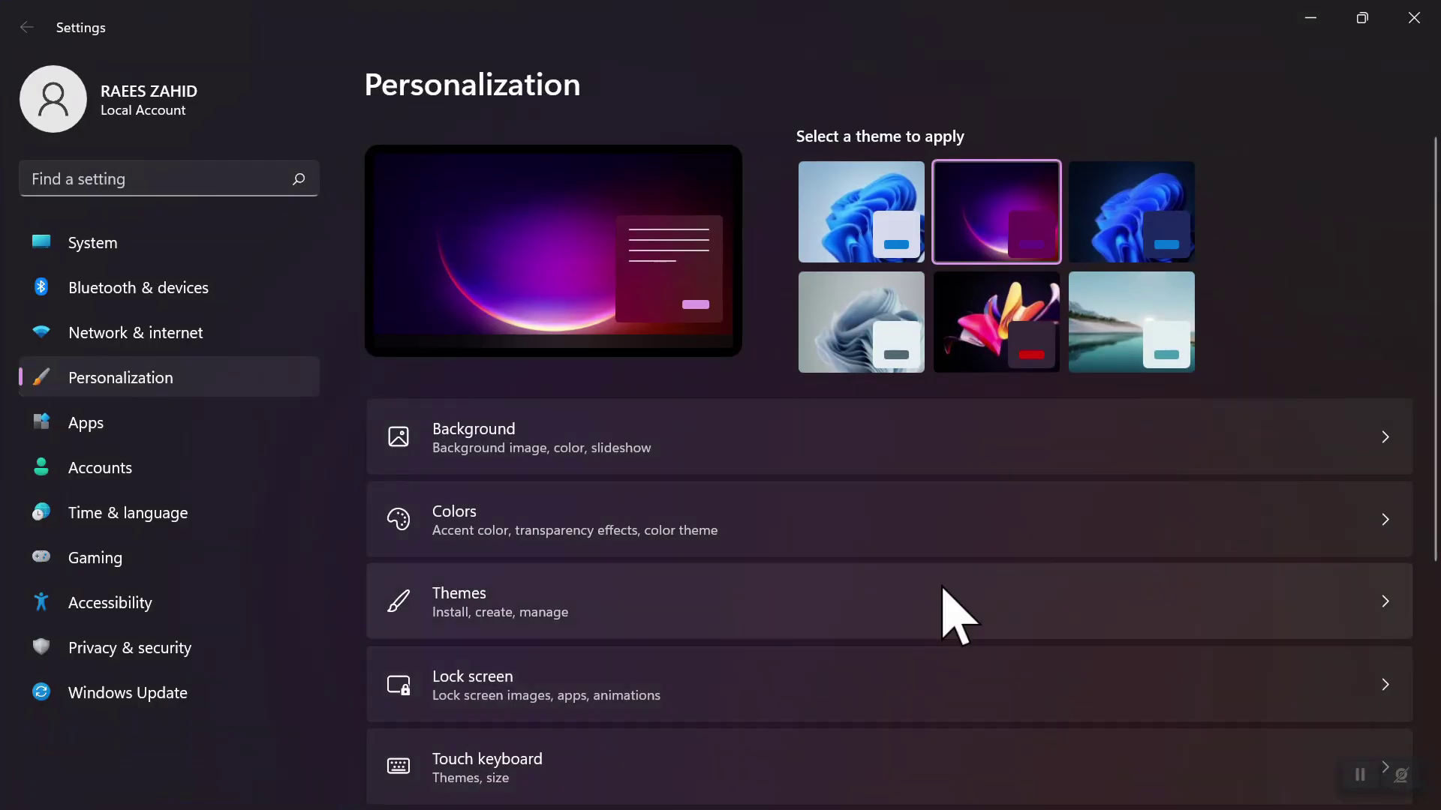
left_click(1182, 229)
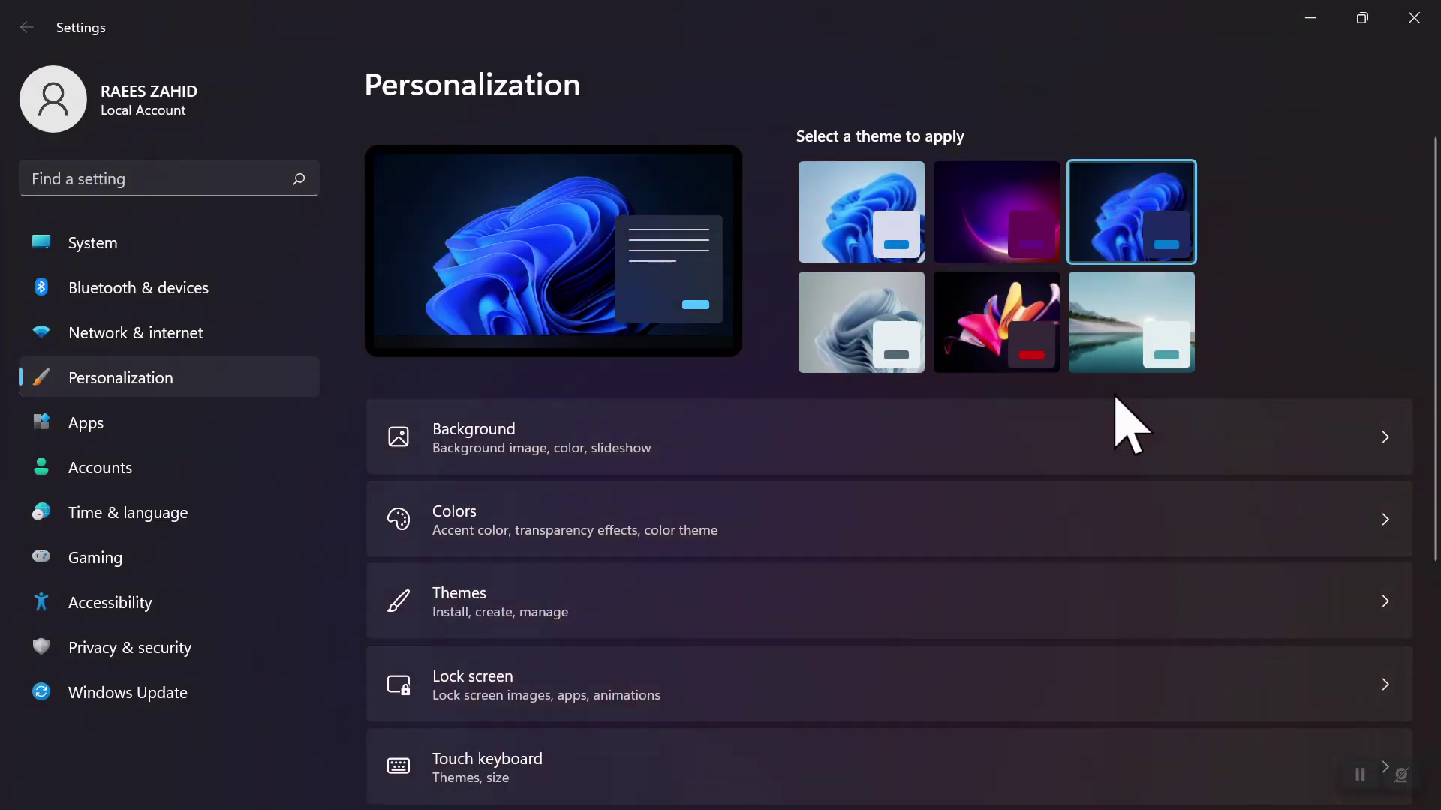
left_click(1310, 17)
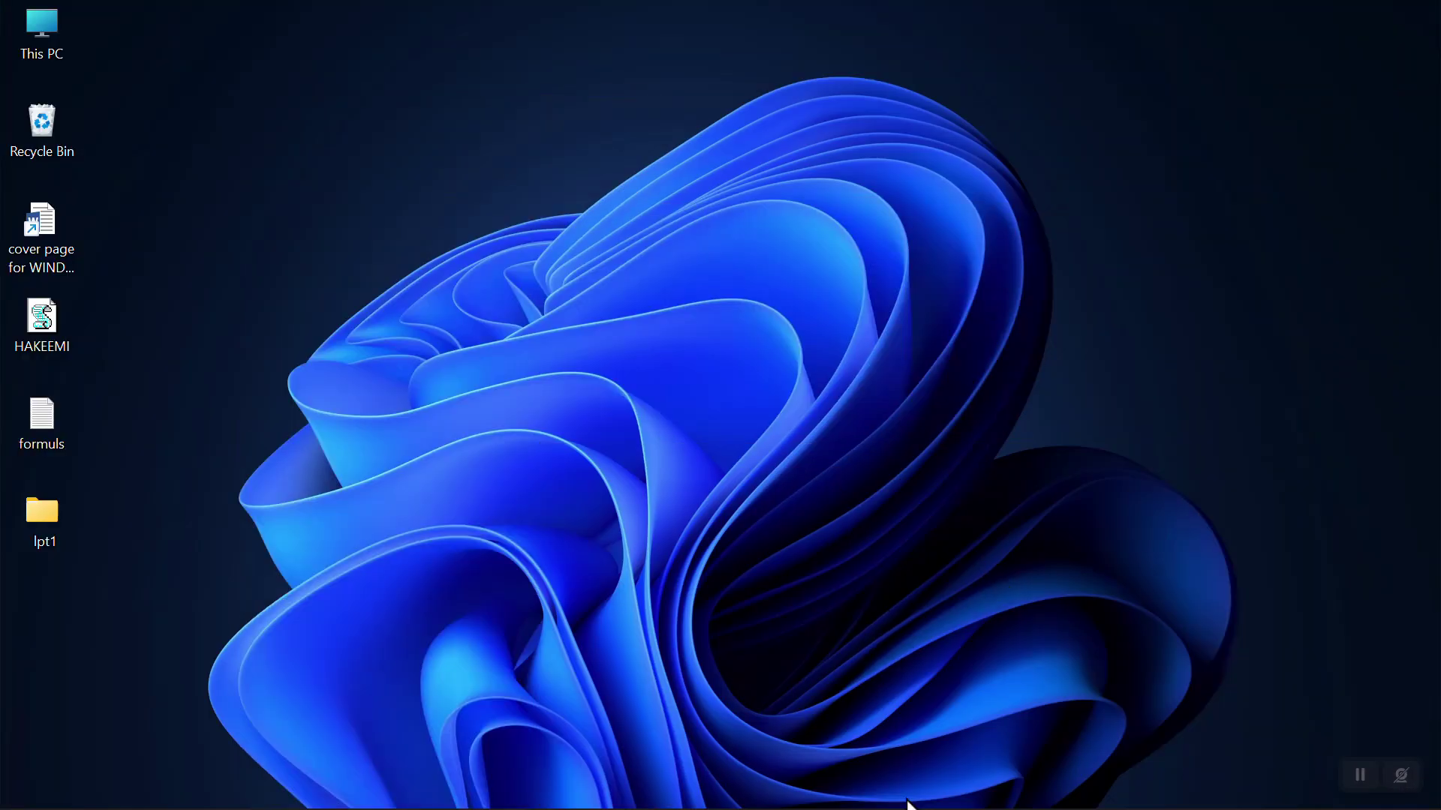
Step: In the Background settings, set the recent image of the drawn house on green as wallpaper and view the desktop
mouse_move(930, 806)
left_click(992, 796)
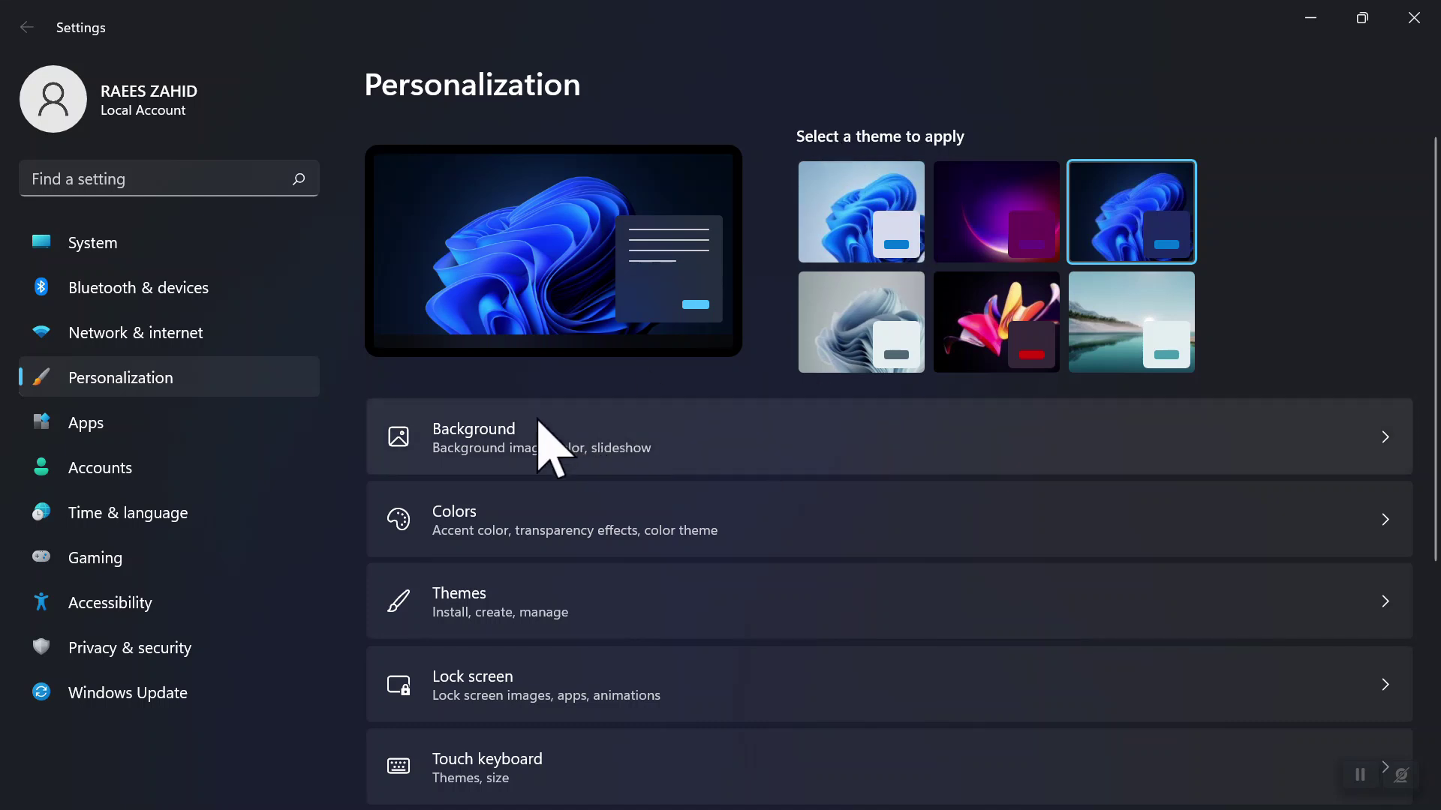
left_click(497, 429)
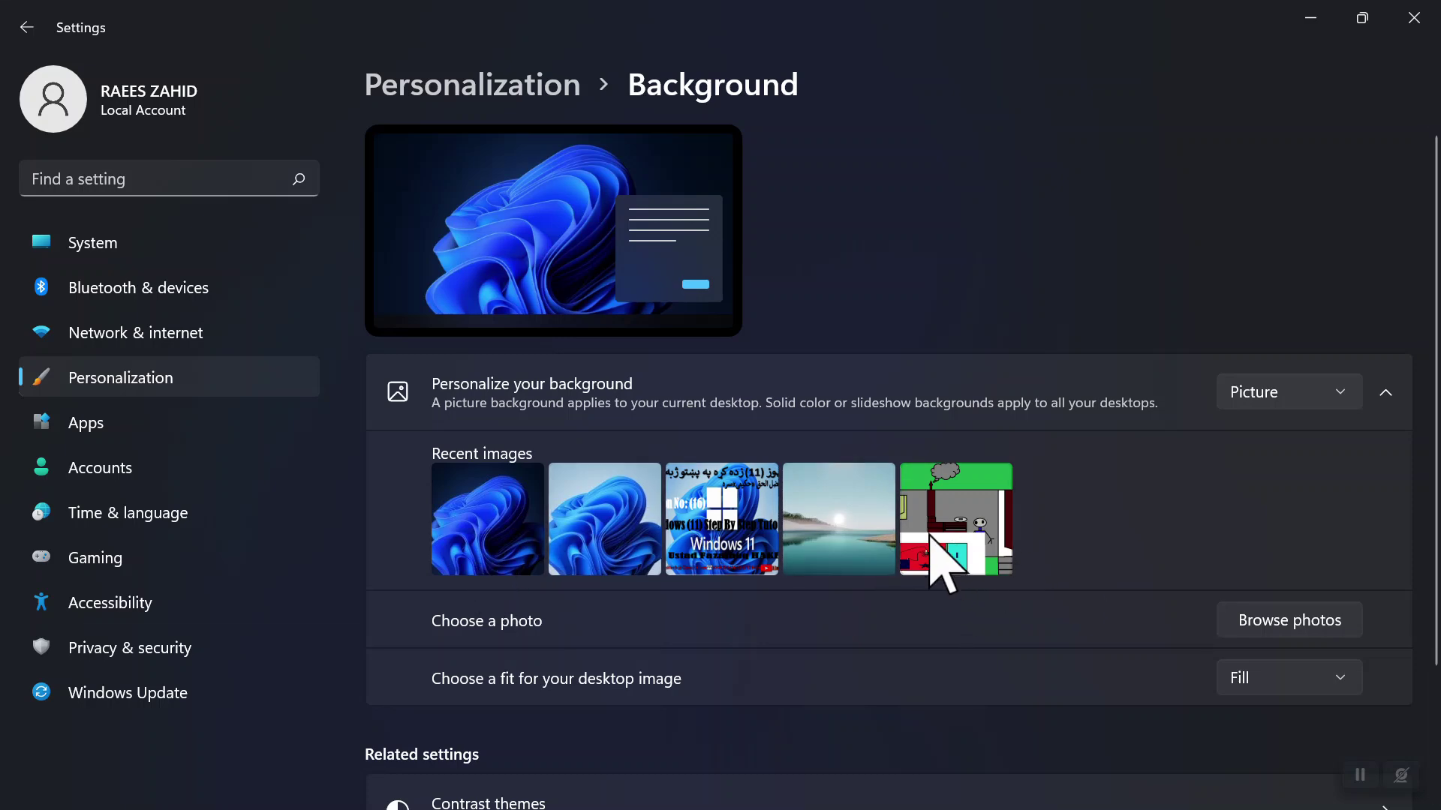
left_click(932, 534)
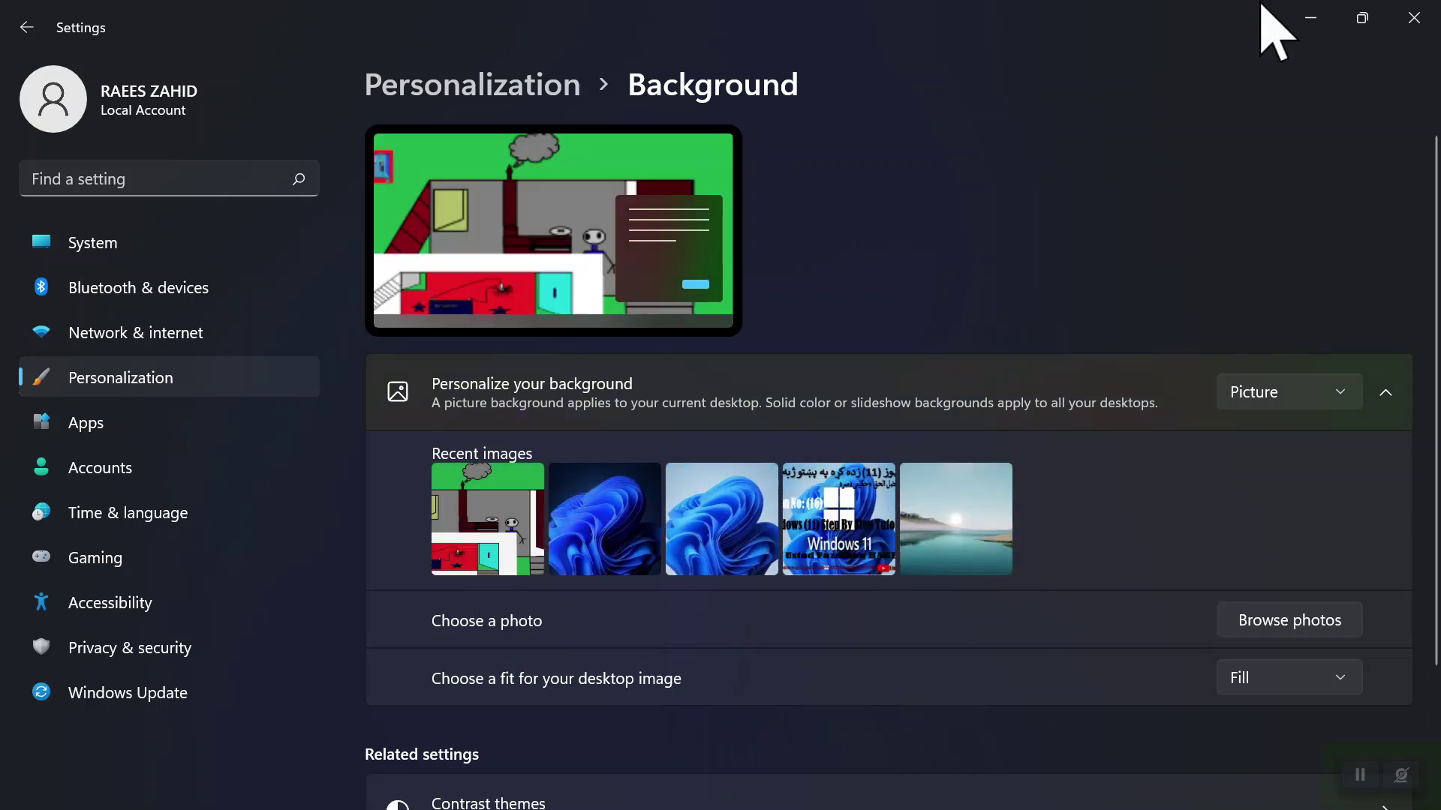
left_click(1306, 16)
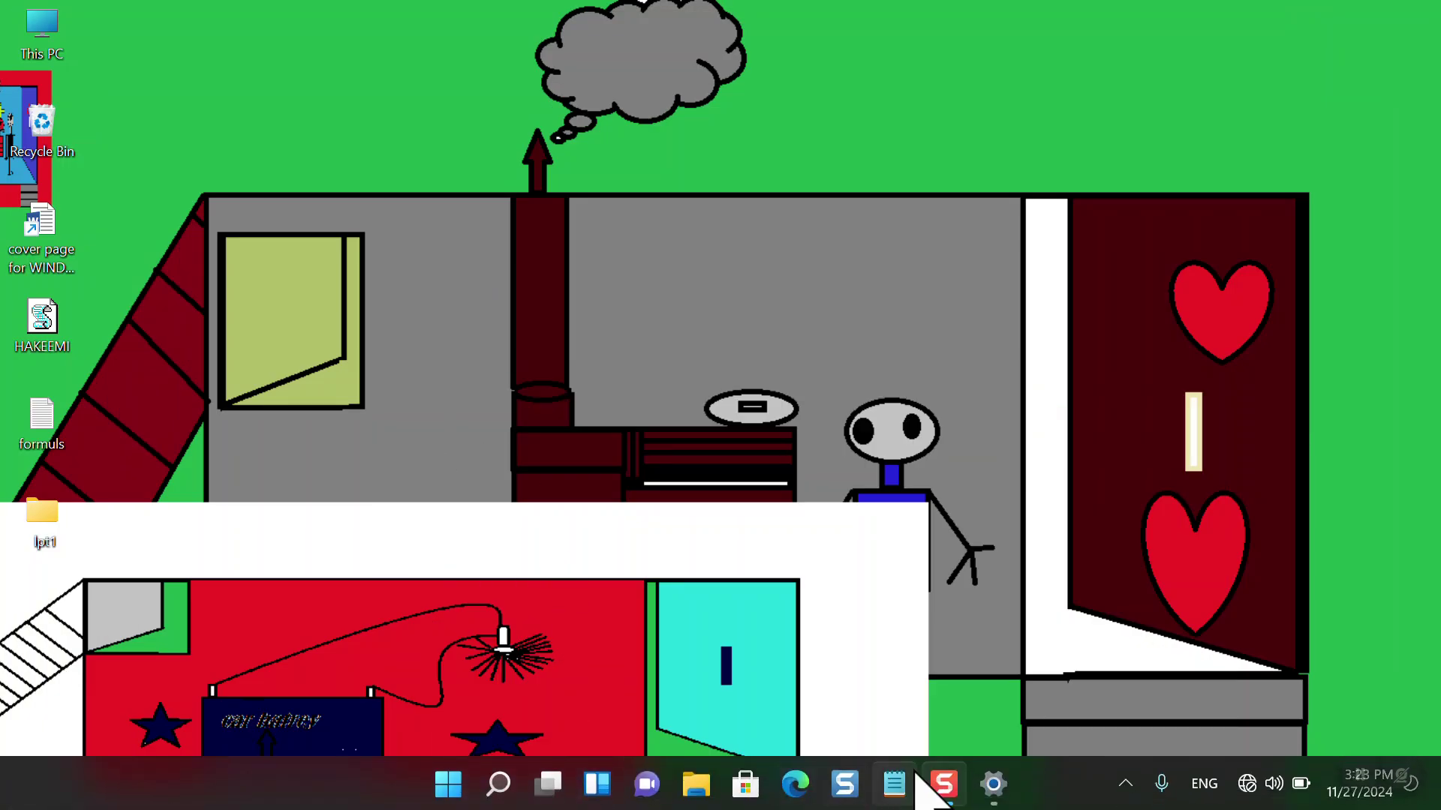
Step: Set the recent Windows 11 "Lesson No: (16)" image as the wallpaper and view the desktop
left_click(993, 784)
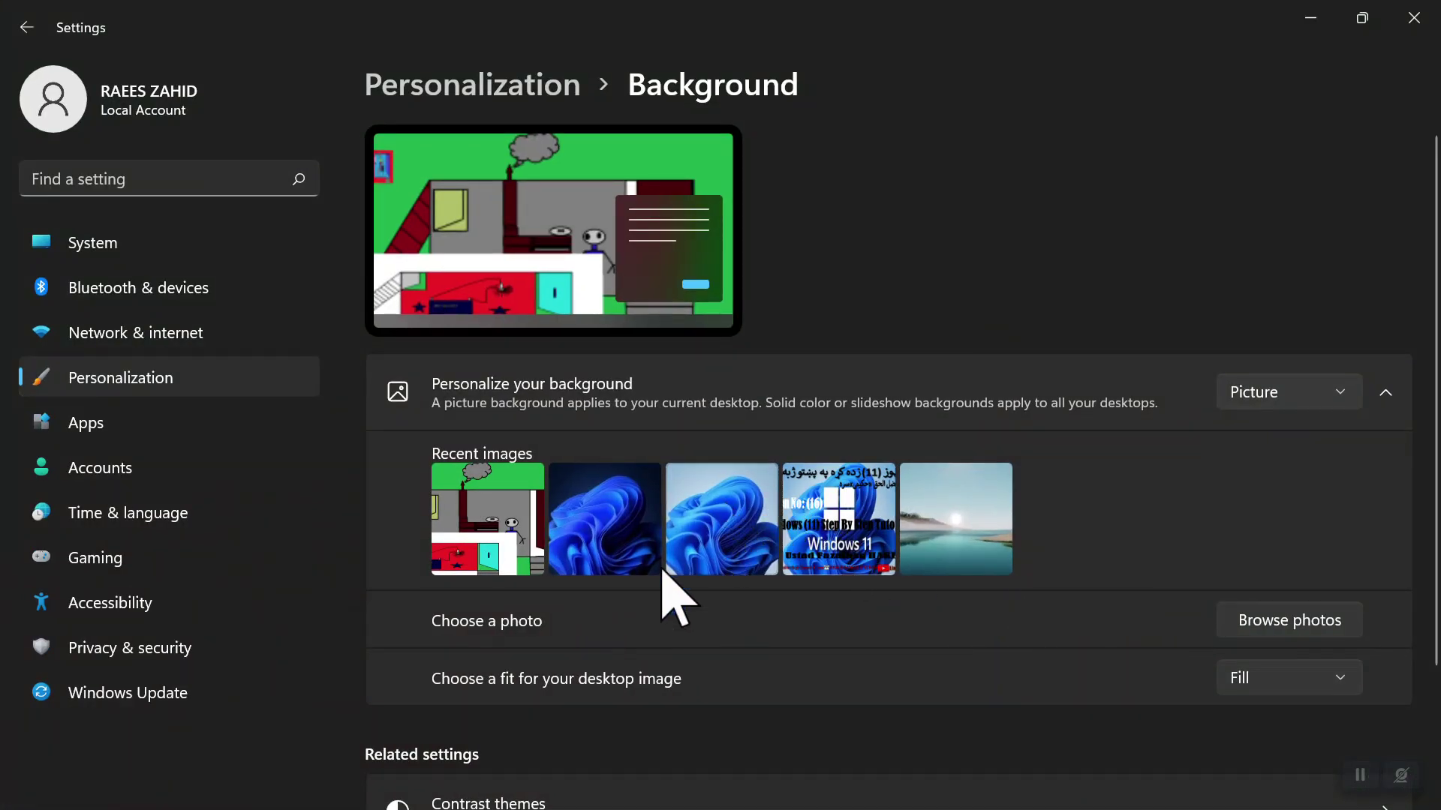
left_click(856, 536)
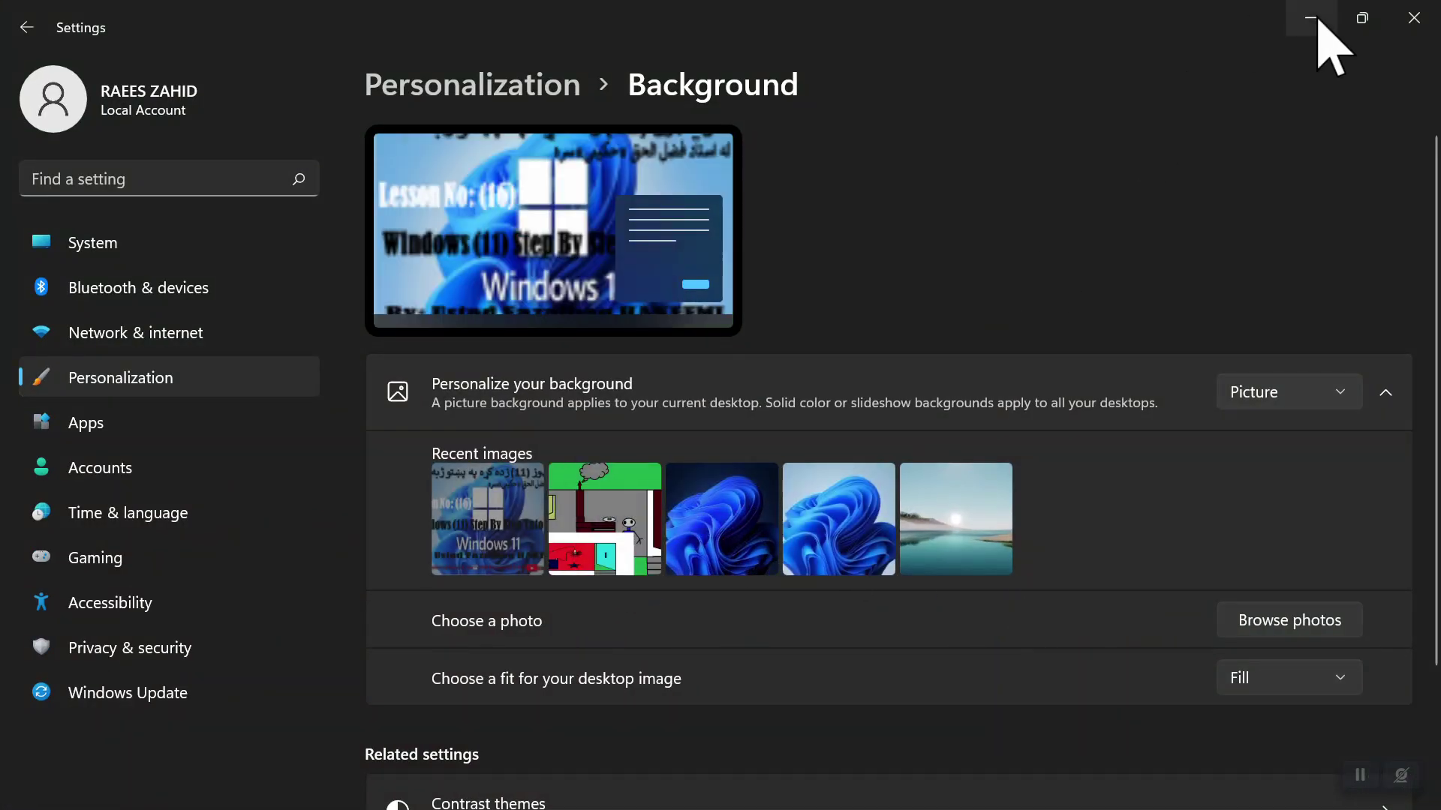
left_click(1304, 26)
Step: Browse to Local Disk (D:), choose the first group photo of children as the wallpaper, and view the desktop
mouse_move(931, 805)
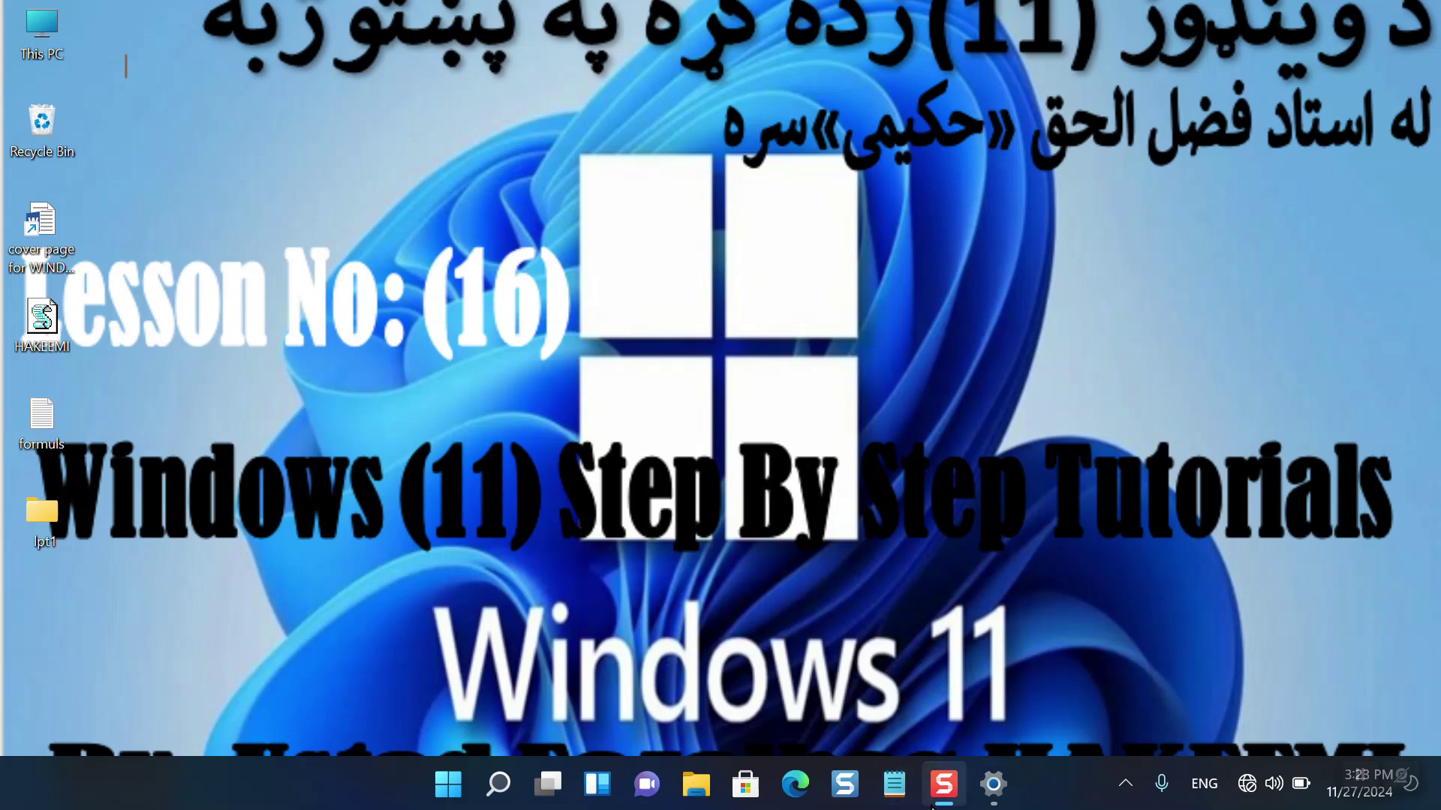
left_click(992, 785)
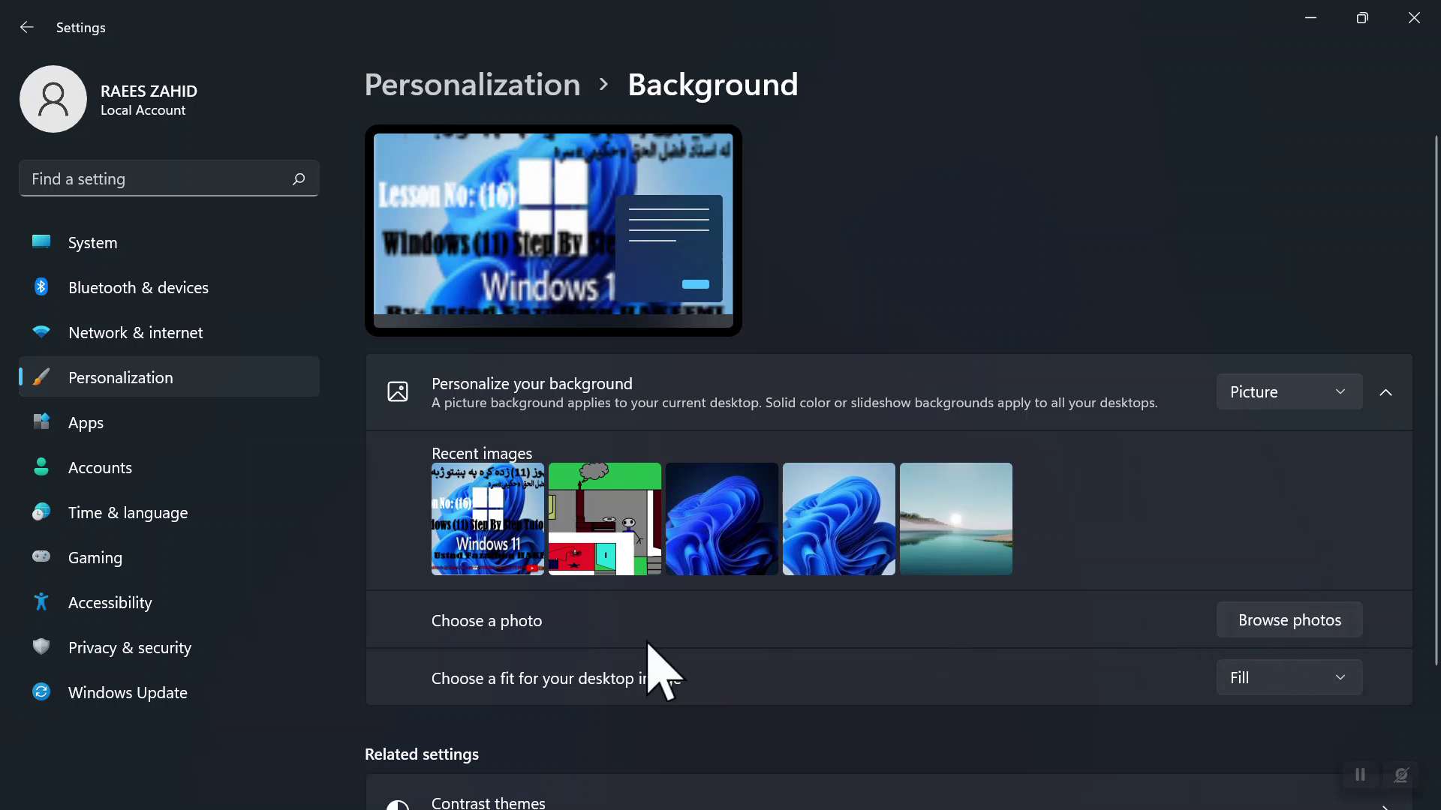
left_click(1321, 621)
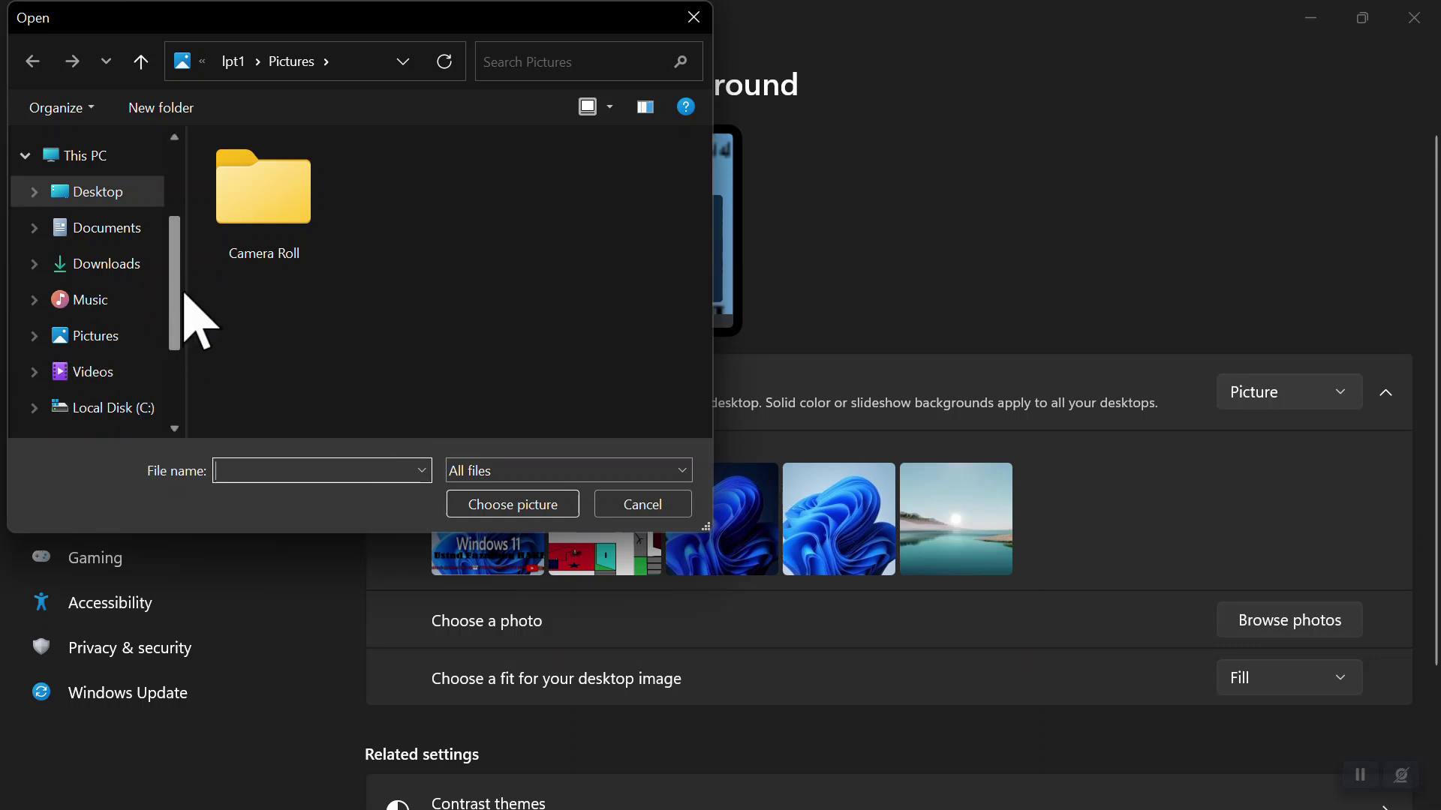
scroll(183, 290, "down", 4)
left_click(124, 292)
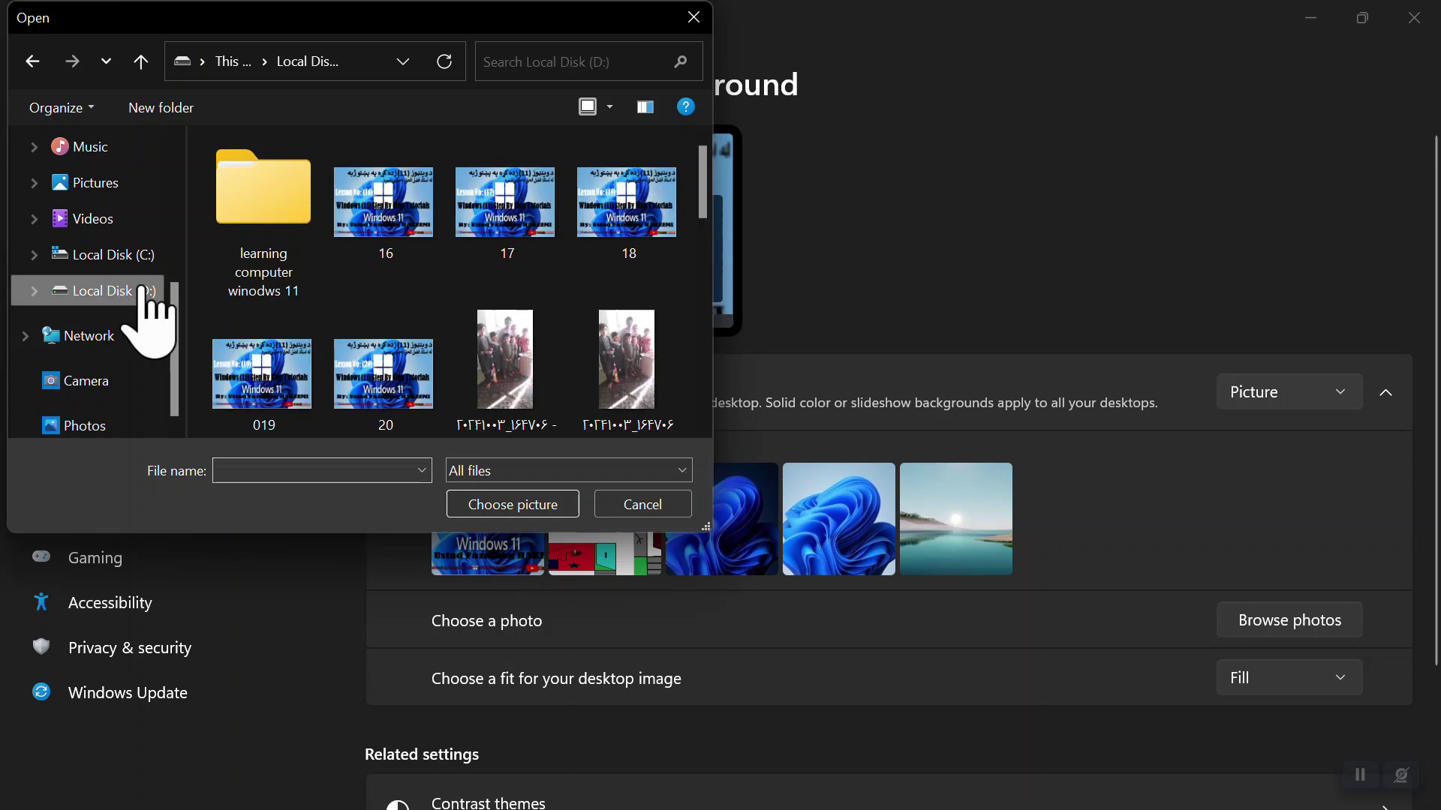
double_click(510, 376)
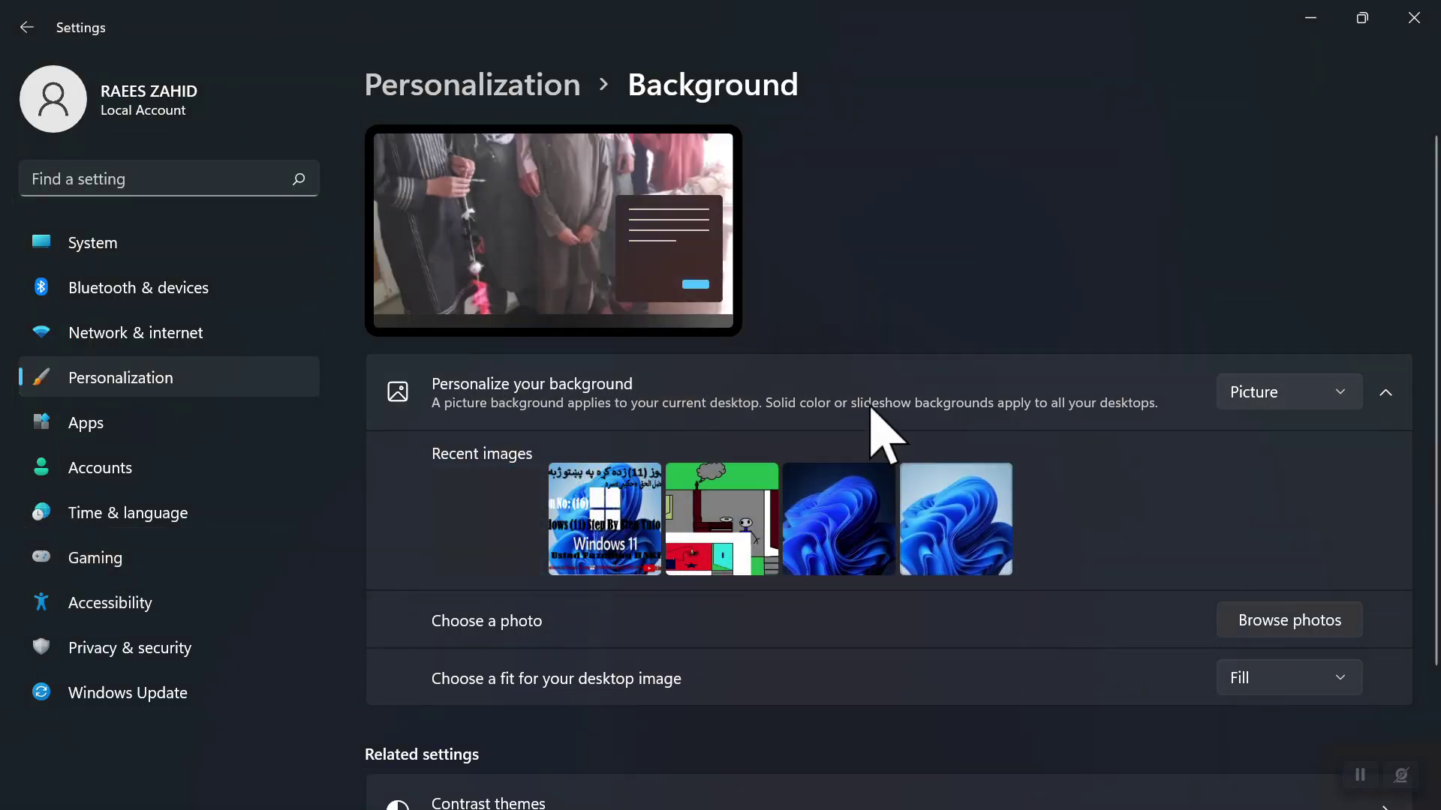
left_click(1310, 17)
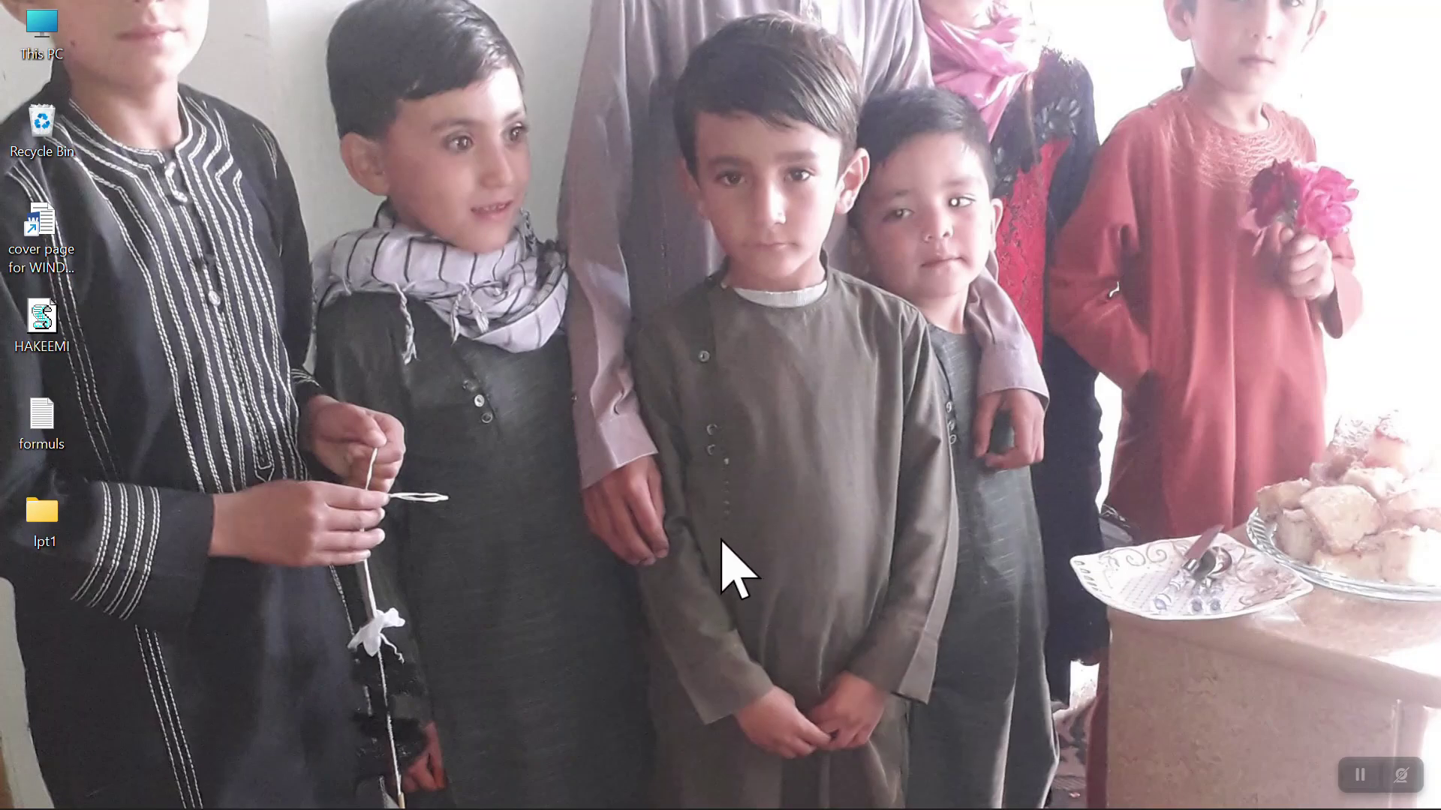
Step: Set the desktop image fit to Fit in the Background settings and view the photo on the desktop
mouse_move(881, 759)
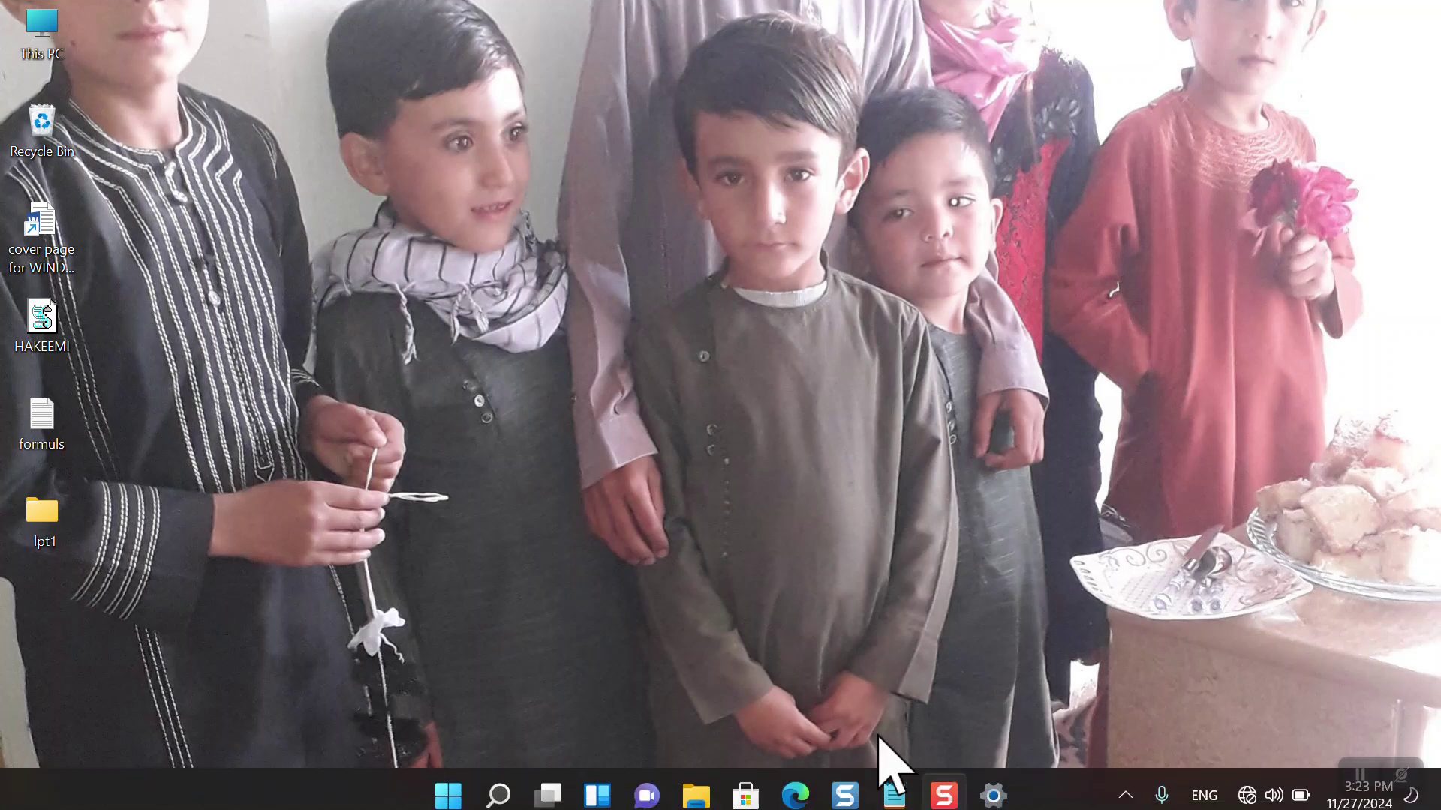
left_click(993, 784)
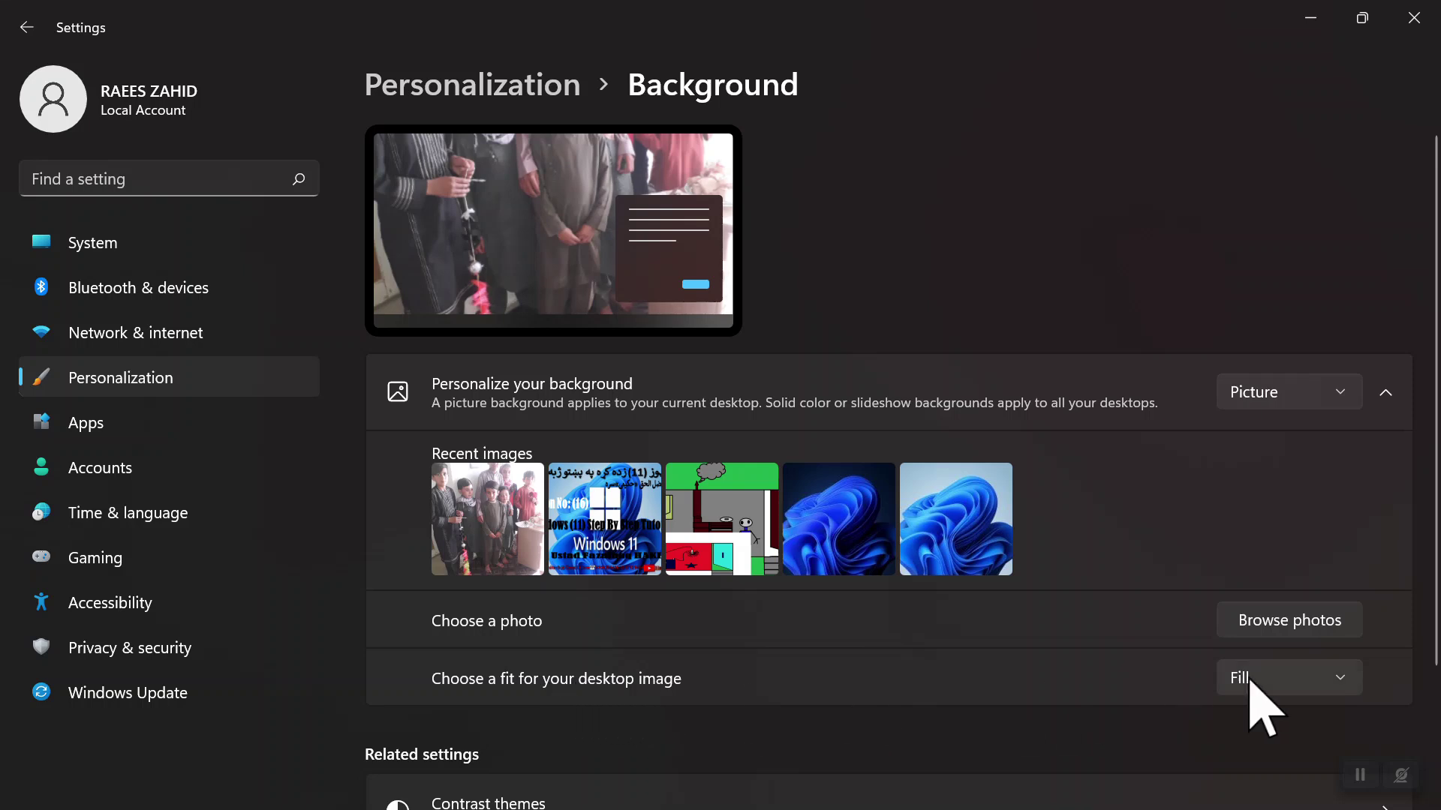
left_click(1337, 685)
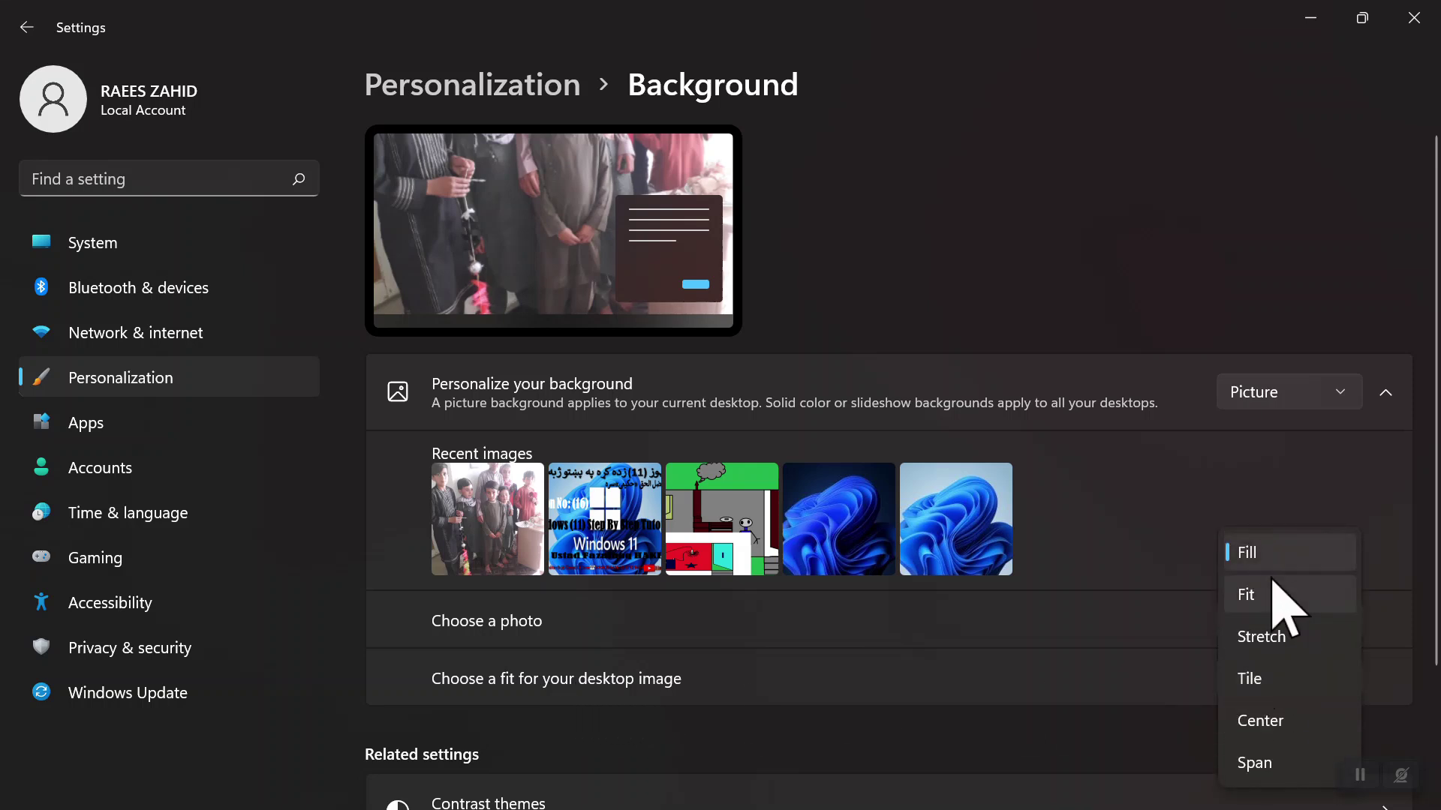
left_click(1249, 601)
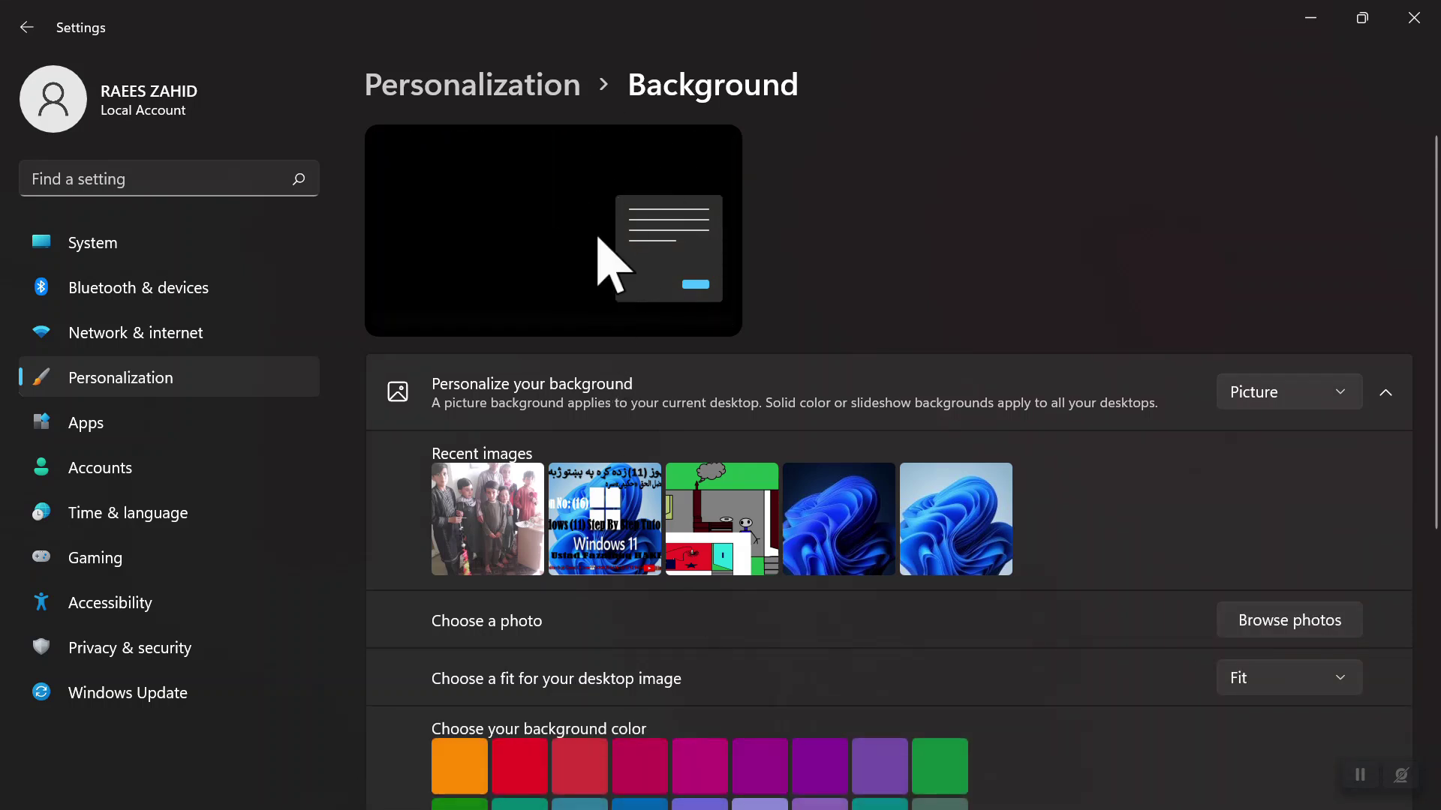
left_click(1311, 17)
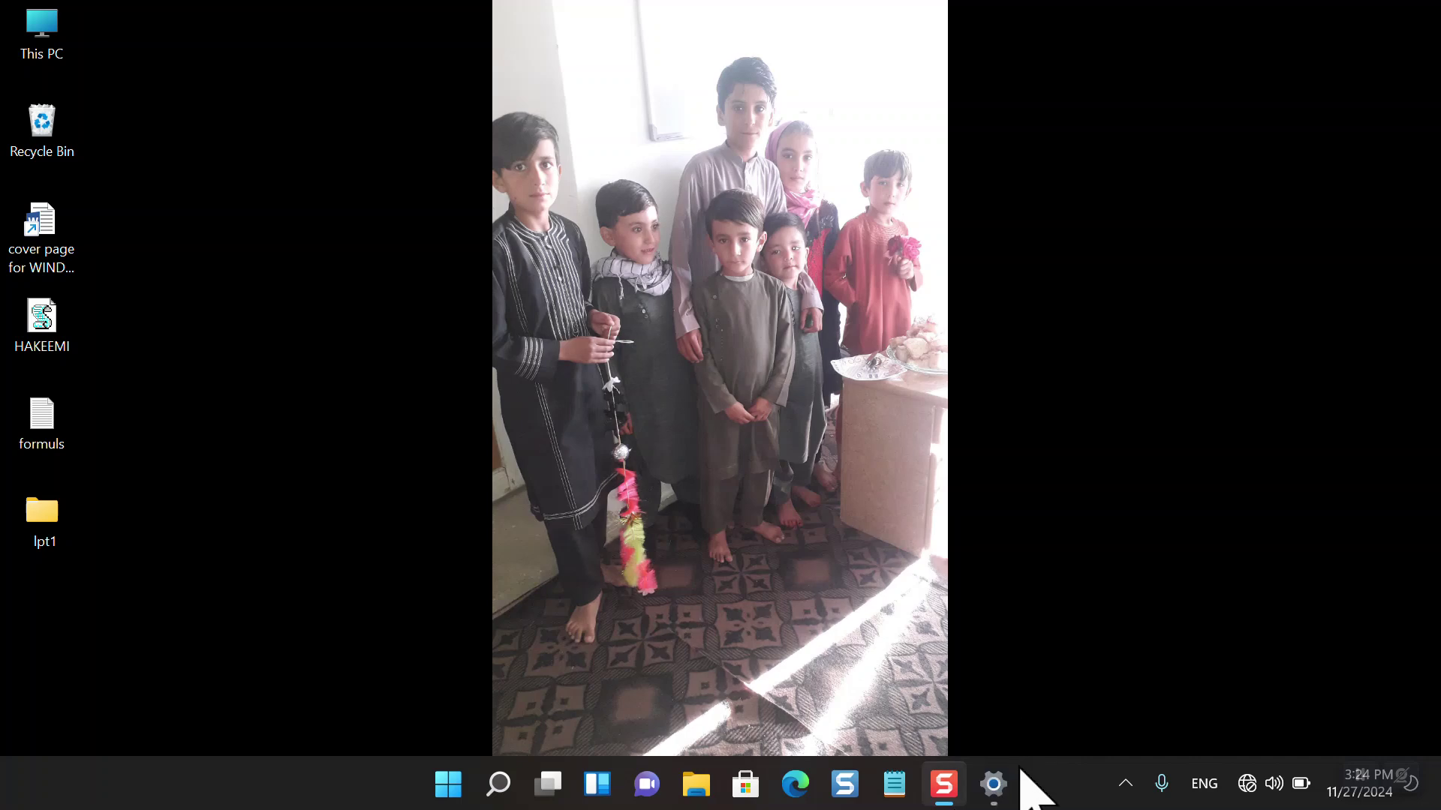
Step: Change the desktop image fit to Stretch and view the photo on the desktop
left_click(1008, 782)
left_click(1339, 679)
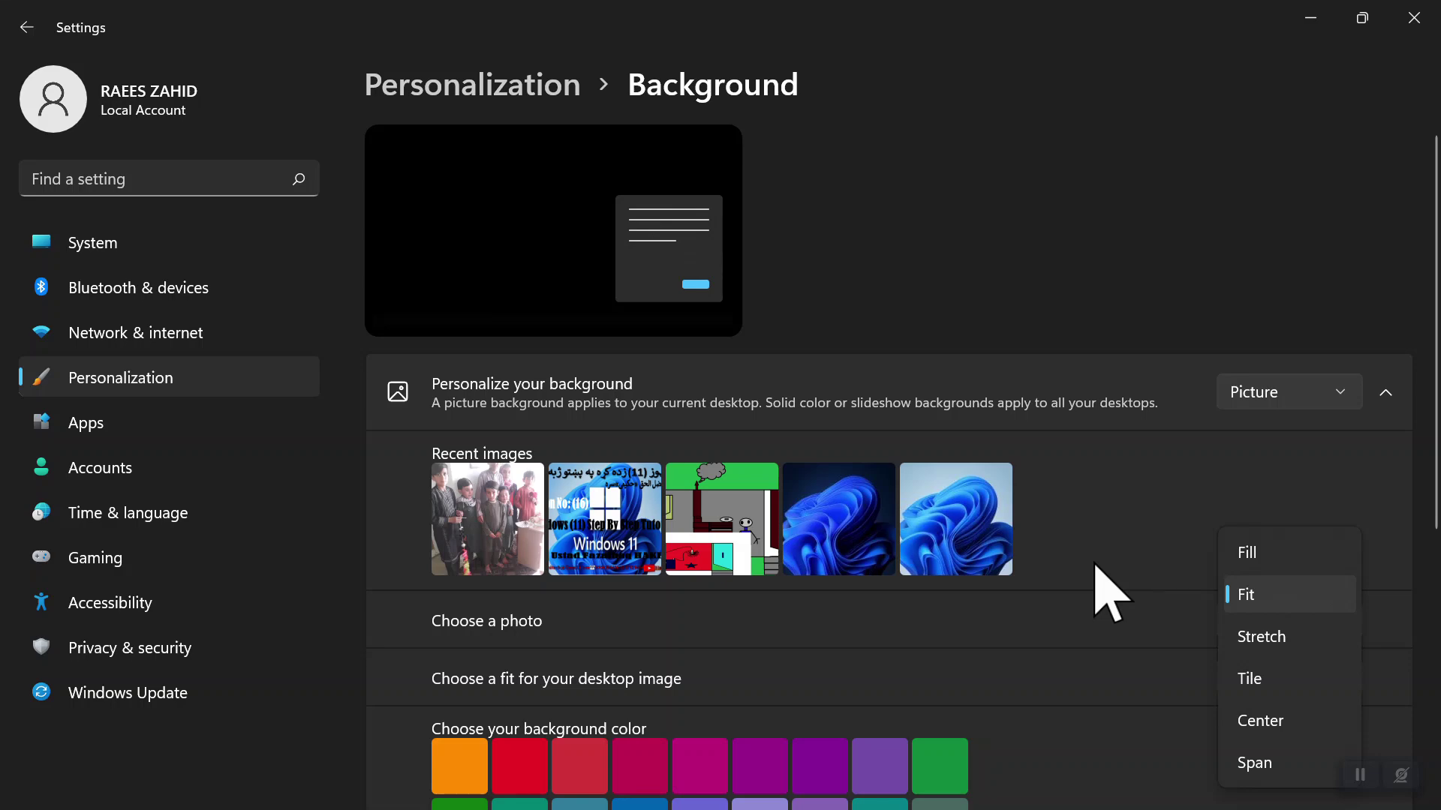
left_click(1304, 639)
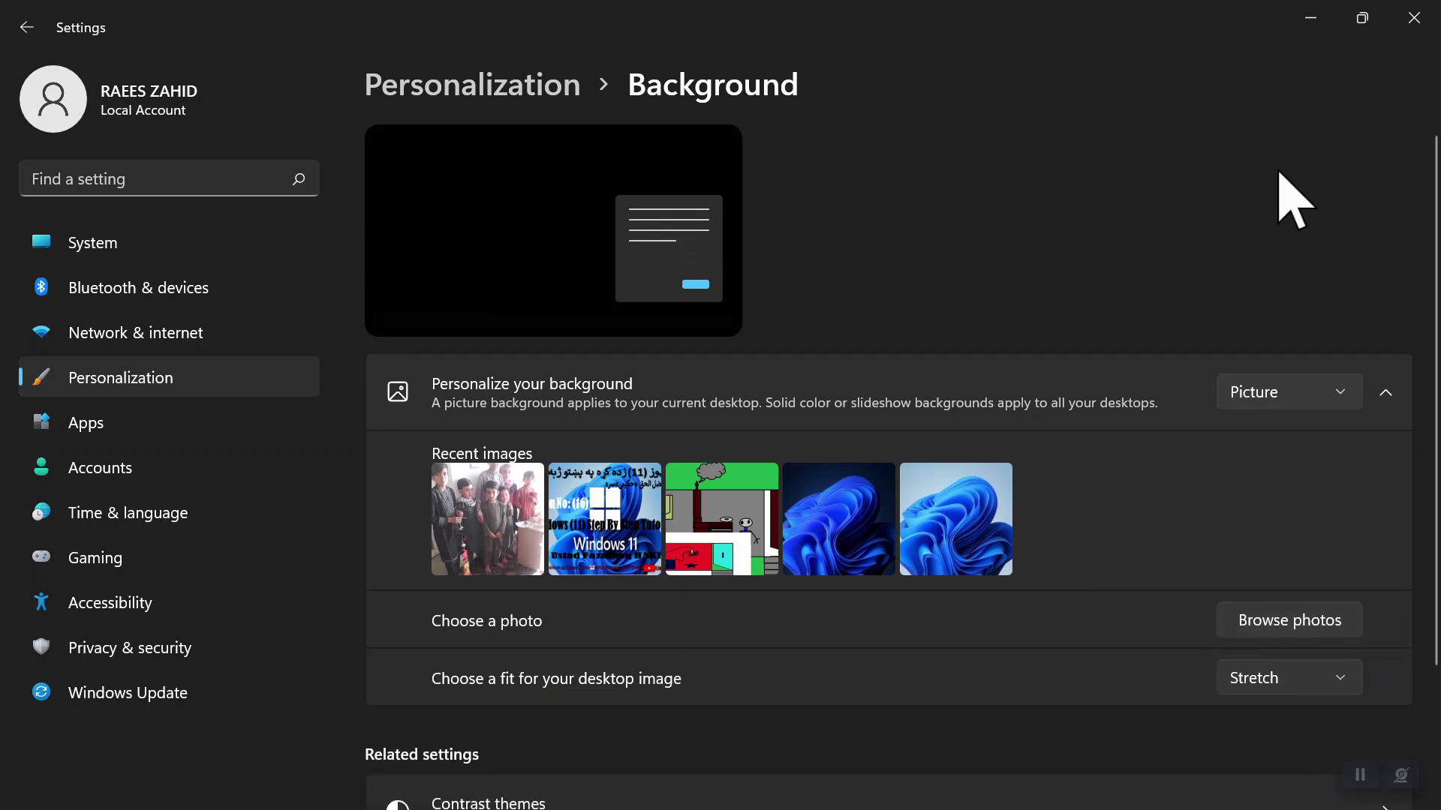
left_click(1310, 18)
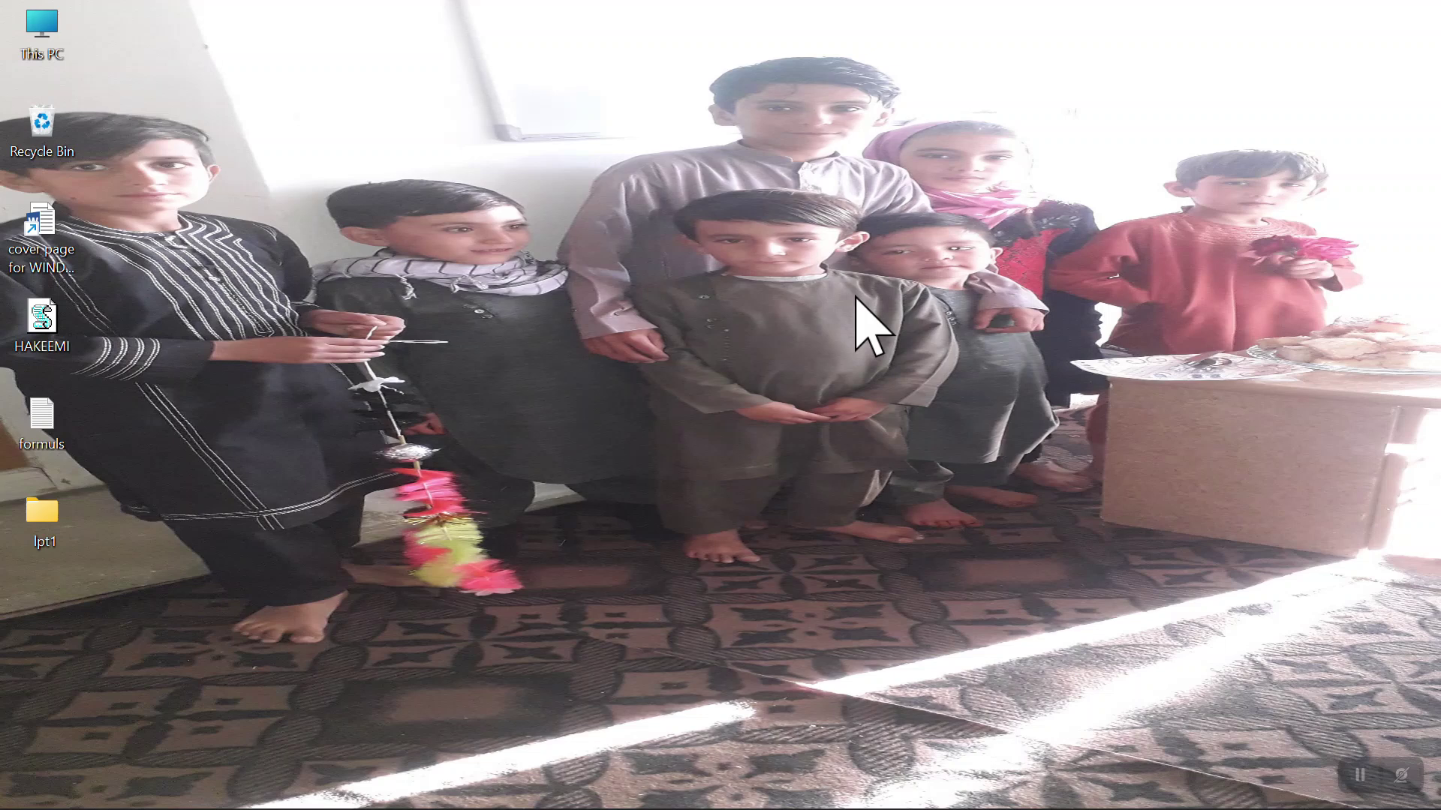
Step: Change the desktop image fit to Tile, view the photo on the desktop, and bring up the Start menu
left_click(995, 780)
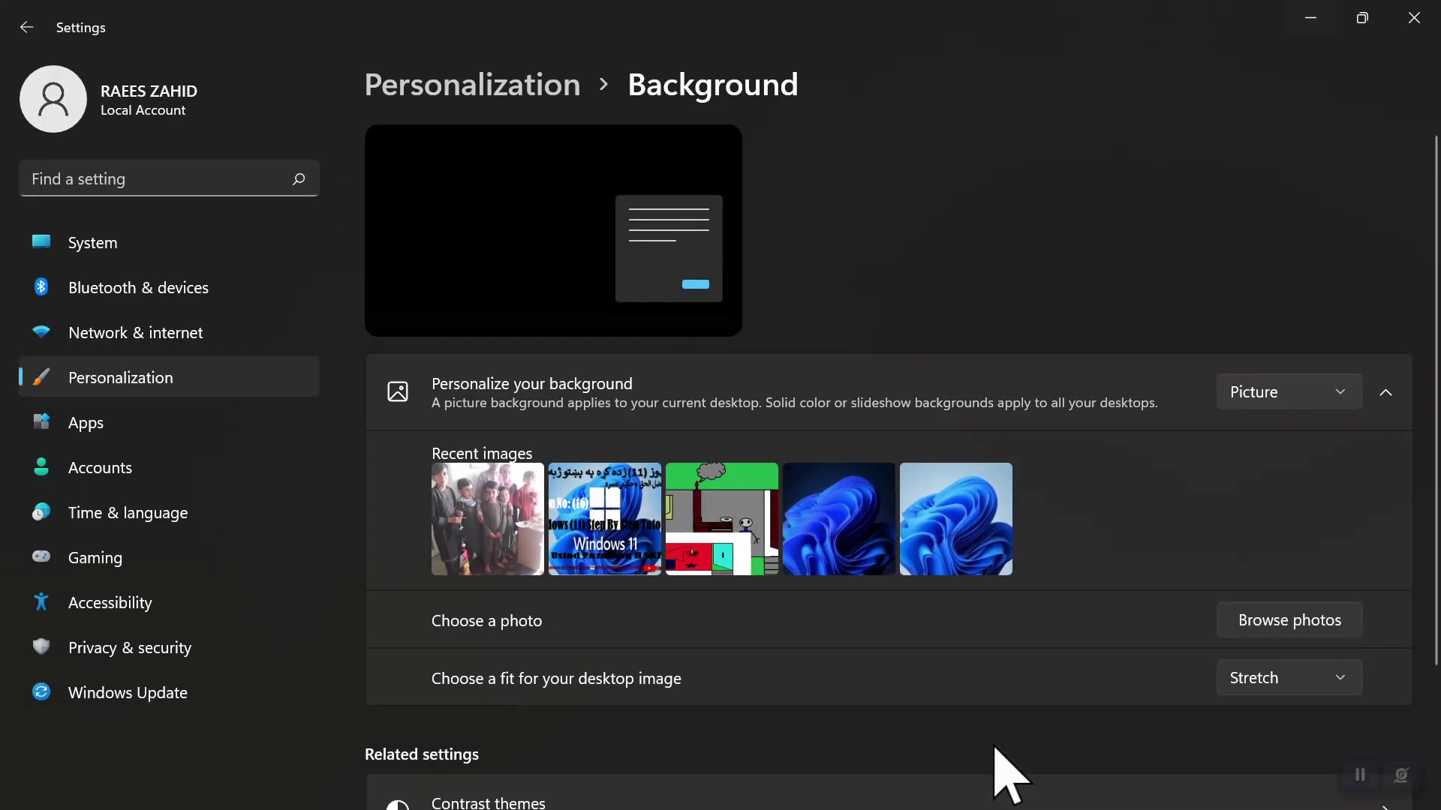
left_click(1307, 678)
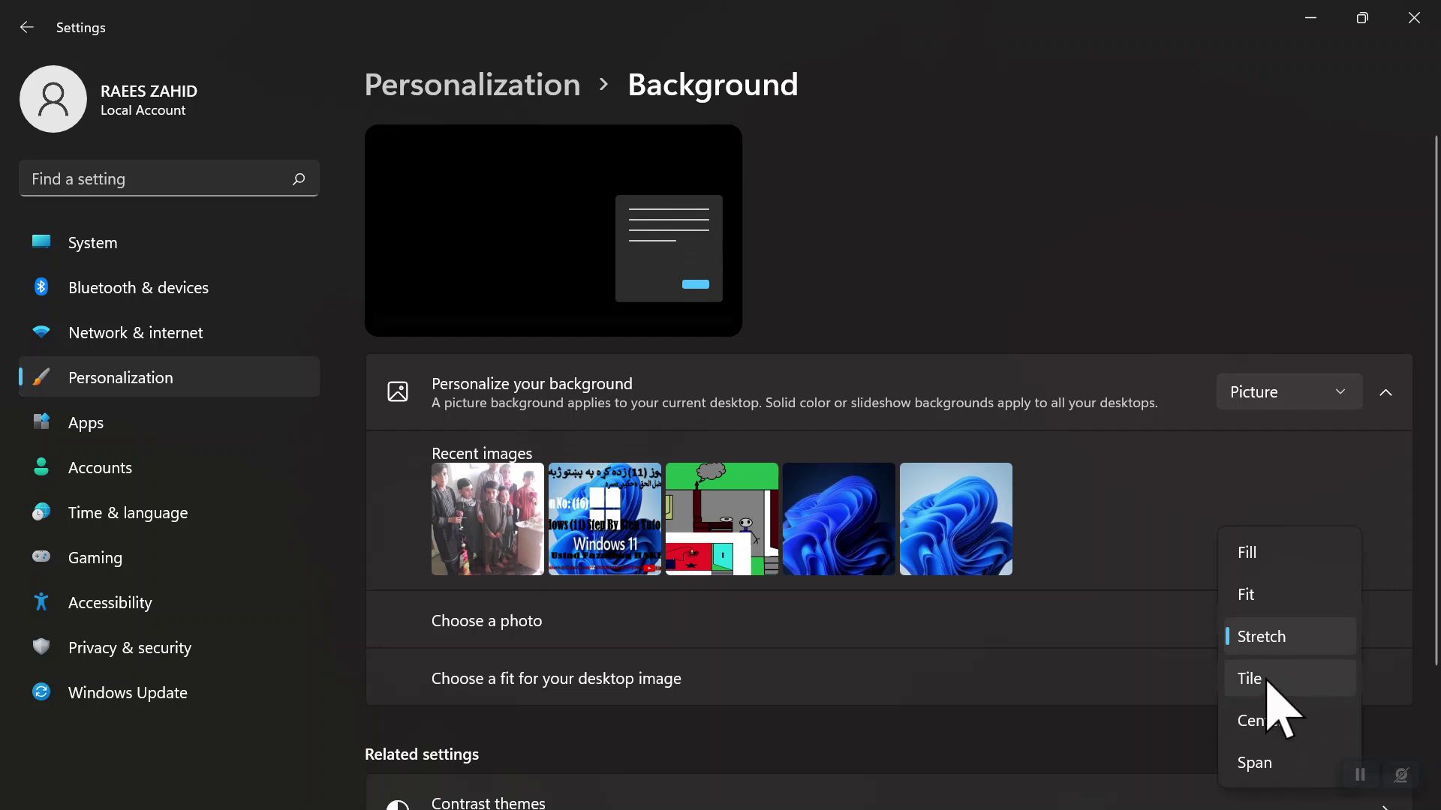
left_click(1268, 680)
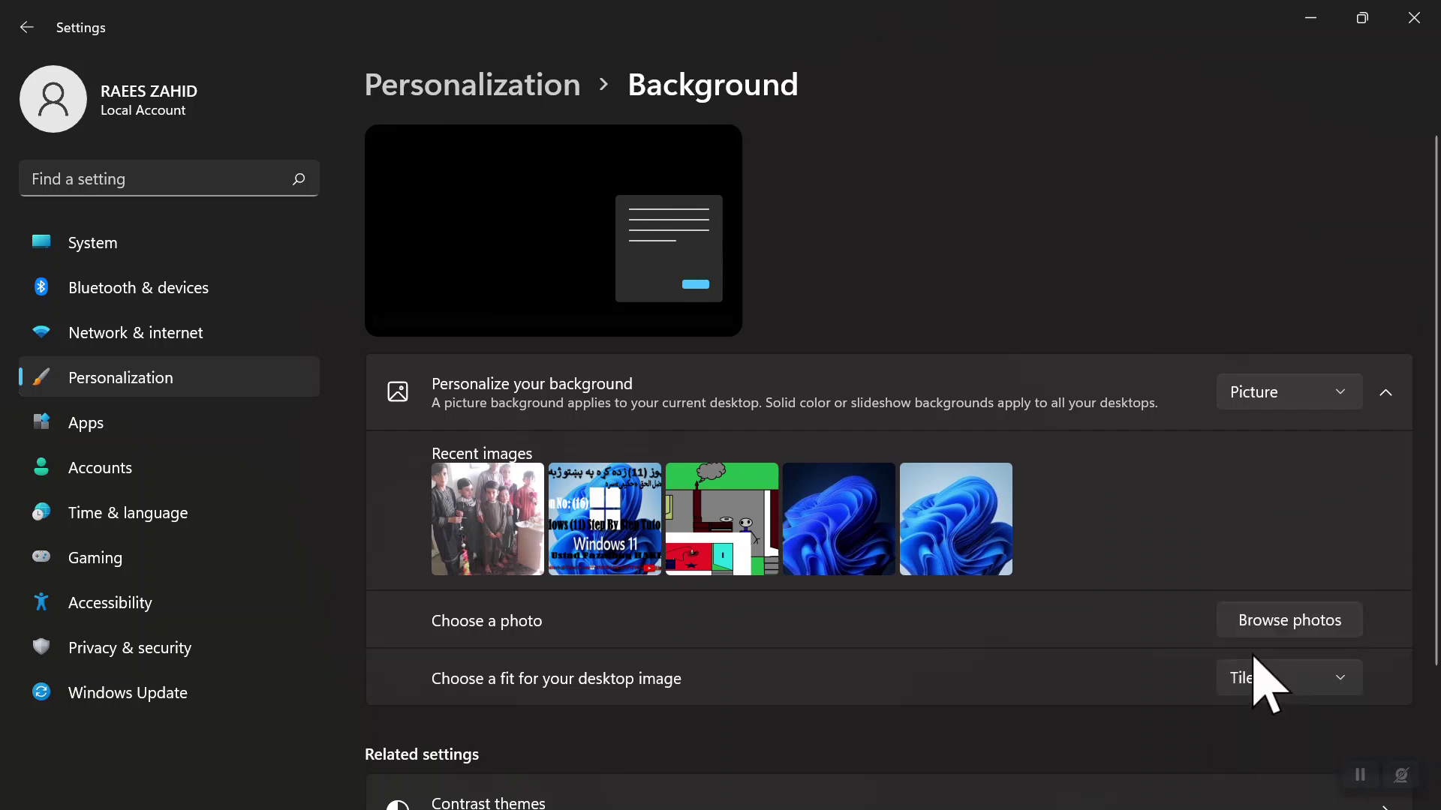
left_click(1306, 18)
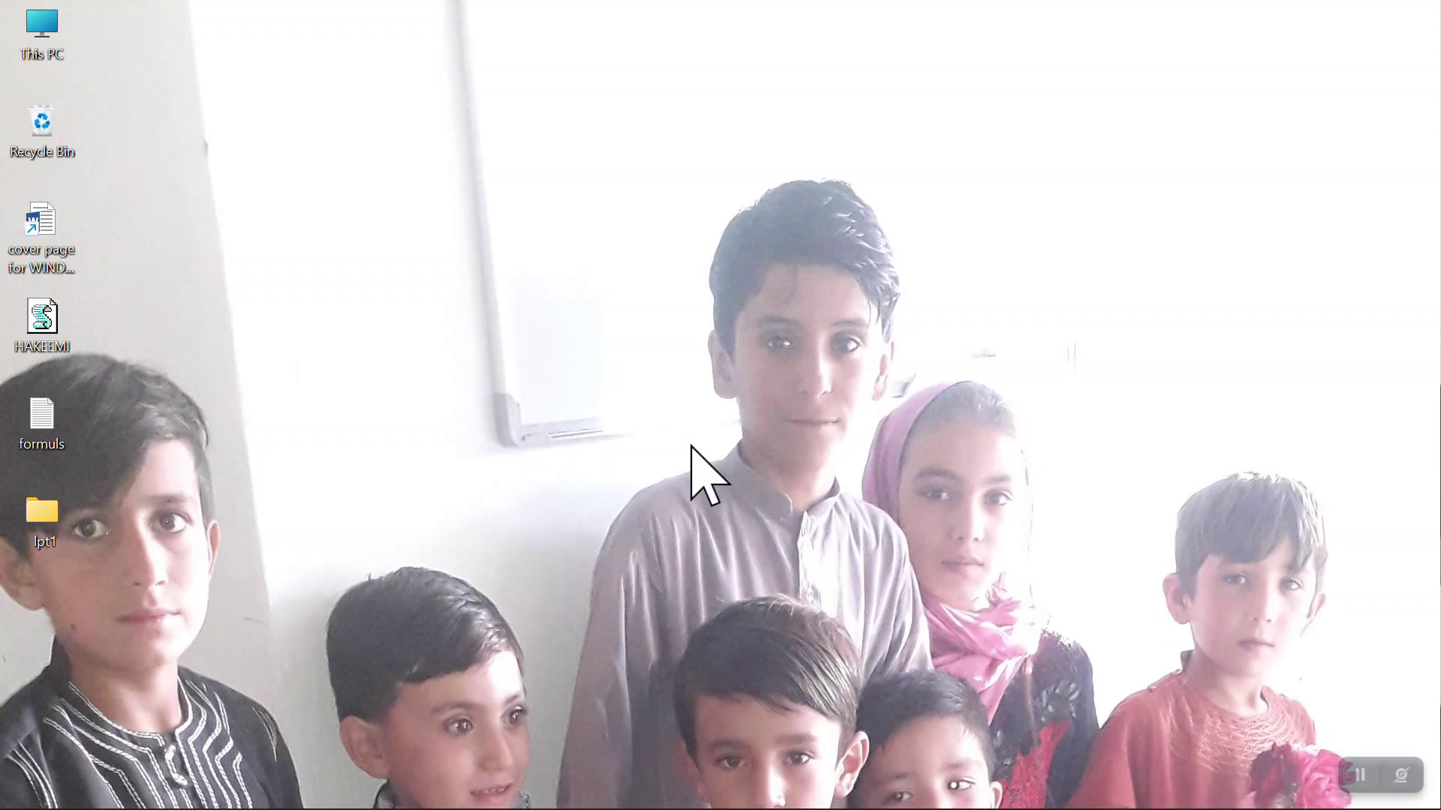
key("super")
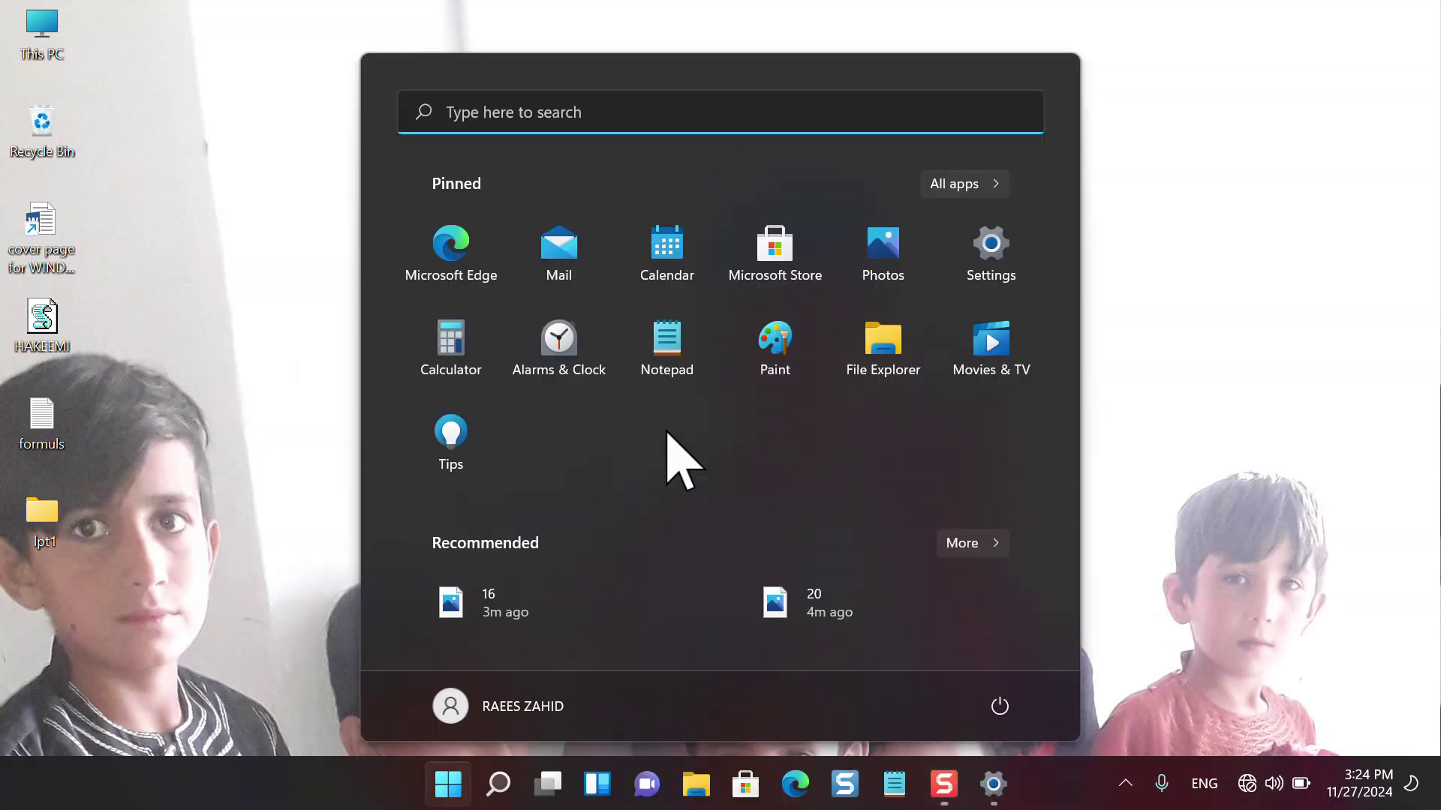
Step: Open Paint and draw six black-outlined ovals of different sizes, some overlapping, in the upper-left part of the canvas
type("paint")
key("Return")
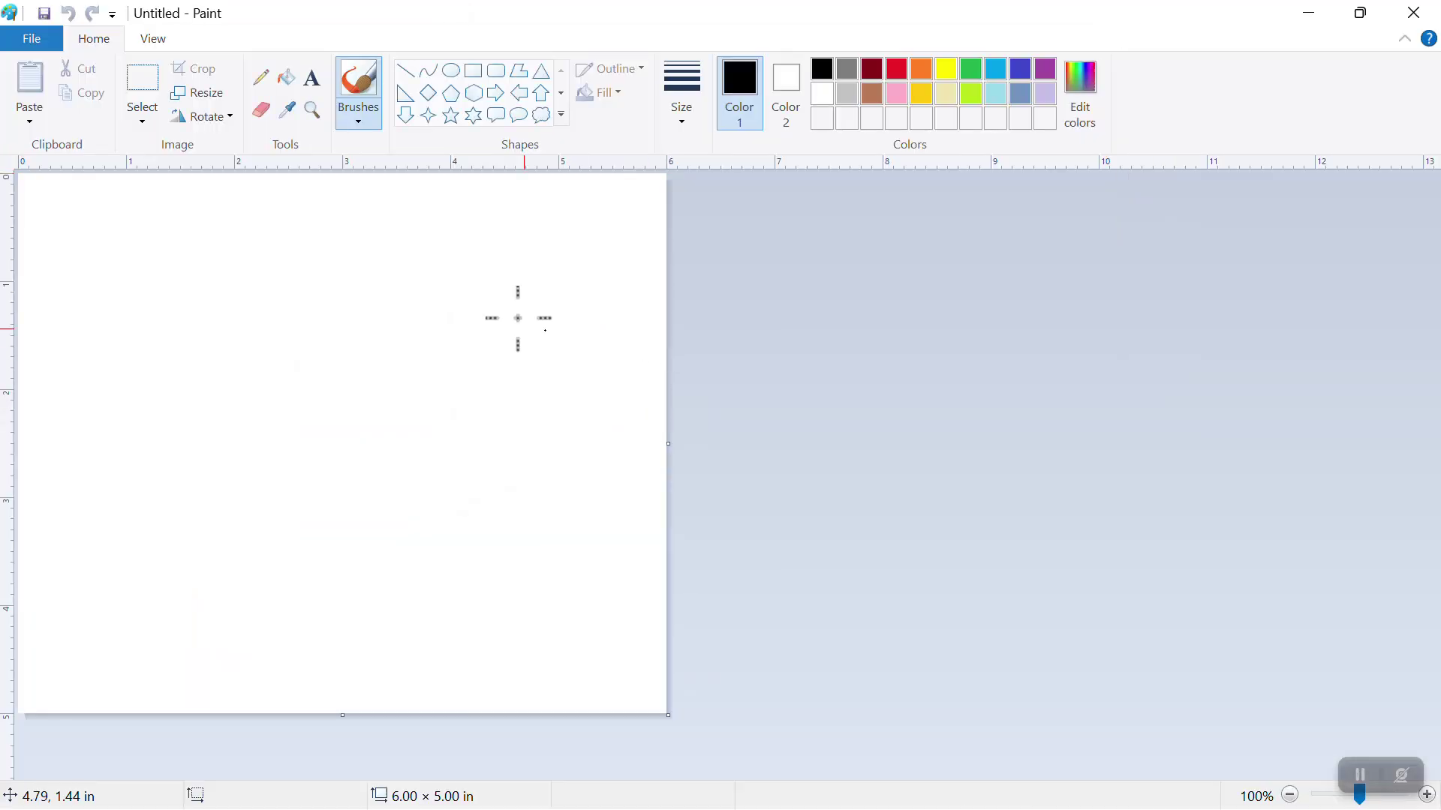
left_click_drag(39, 194, 145, 325)
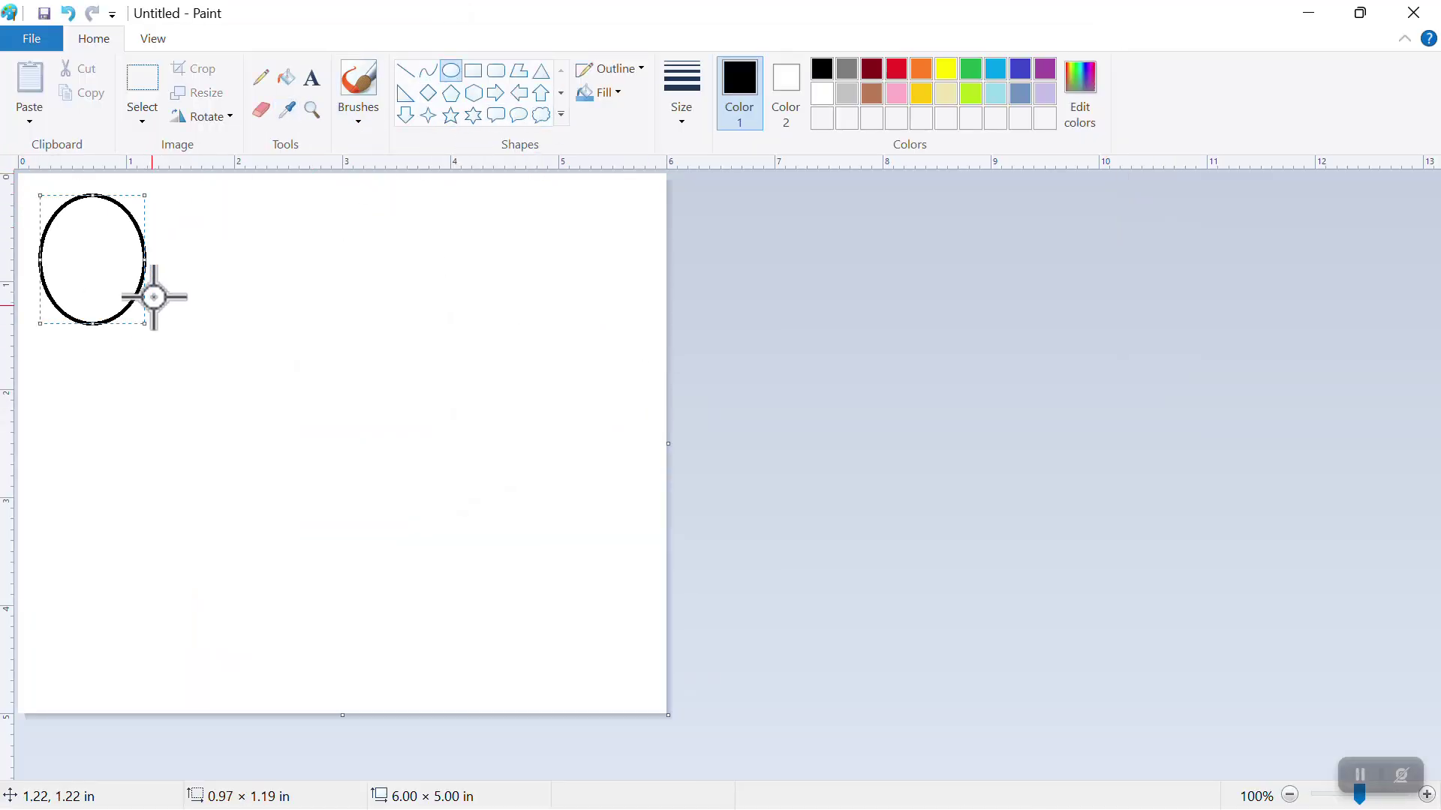
left_click_drag(215, 228, 304, 367)
left_click_drag(104, 359, 189, 460)
left_click_drag(154, 183, 247, 354)
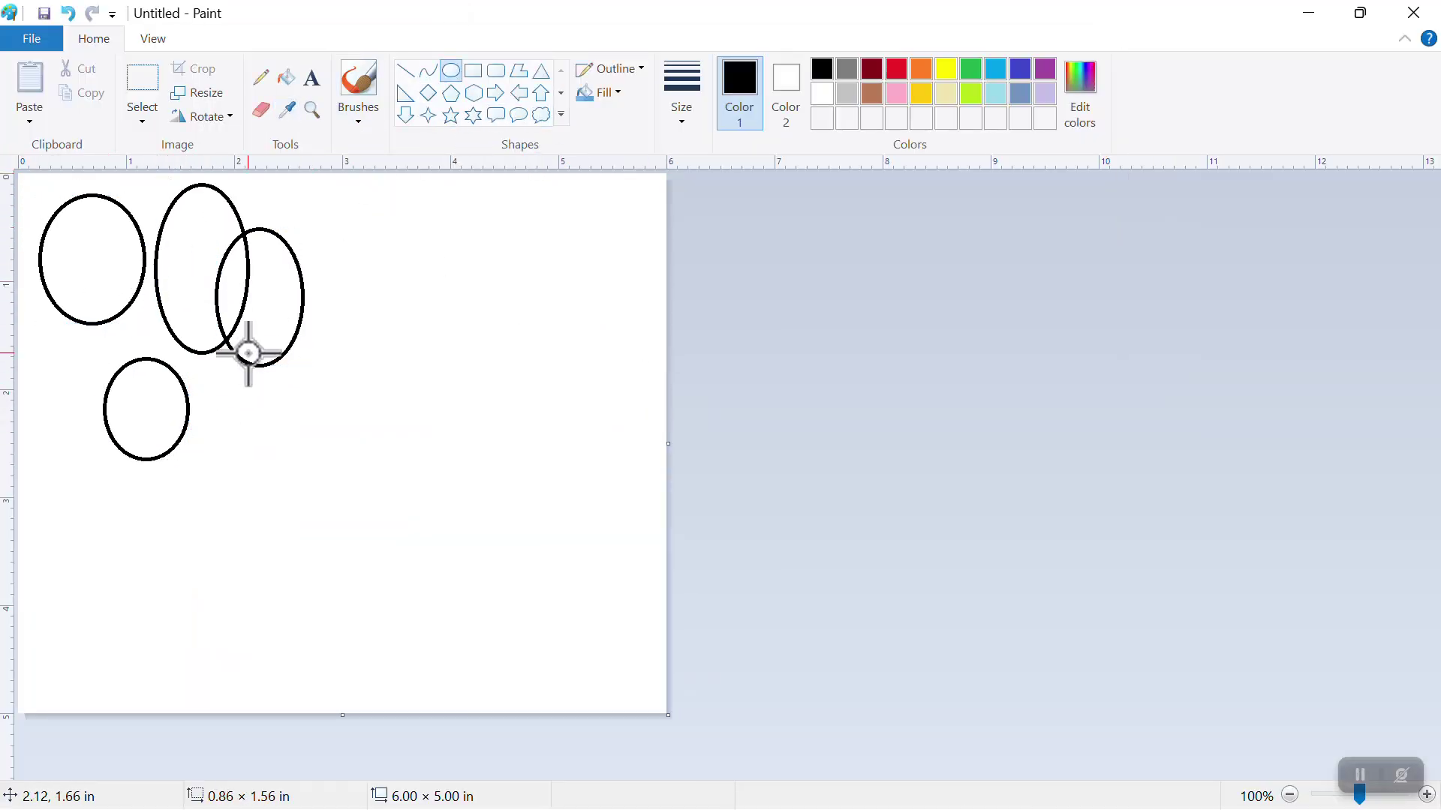
left_click_drag(51, 264, 70, 454)
left_click_drag(93, 283, 176, 394)
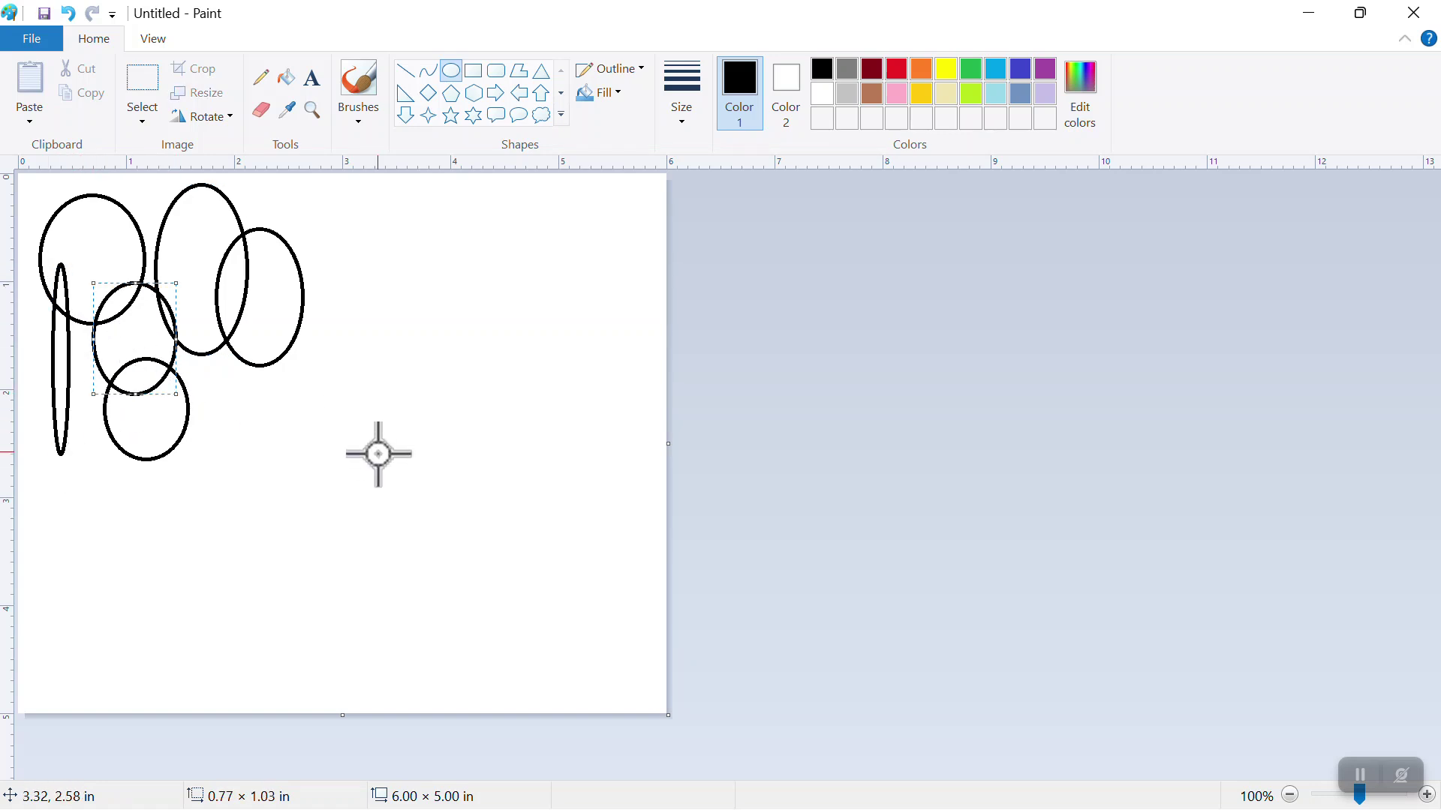
Step: Shrink the canvas to about 2.74 × 2.76 in around the ovals and fill the area outside them with yellow
left_click_drag(668, 715, 316, 473)
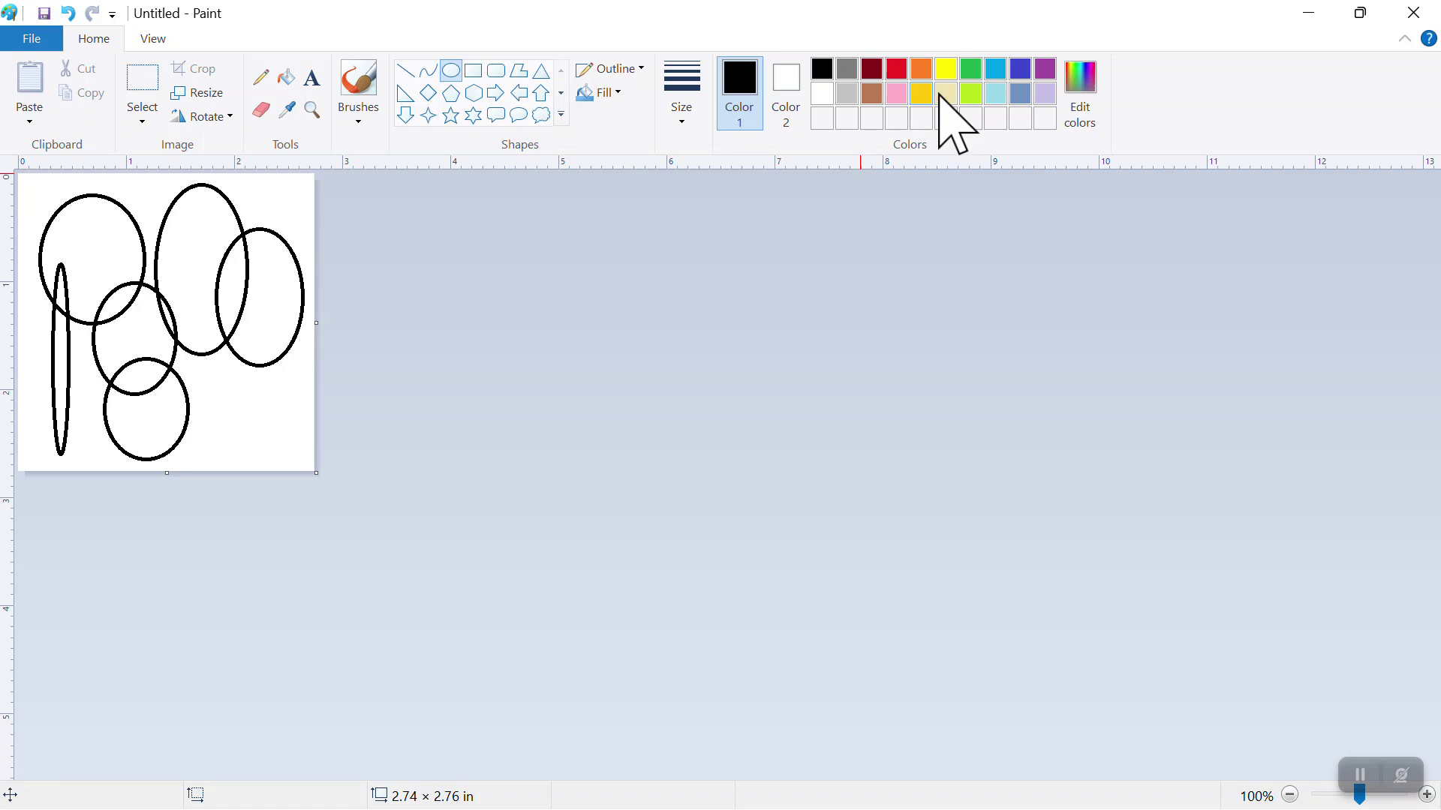
left_click(946, 72)
left_click(285, 76)
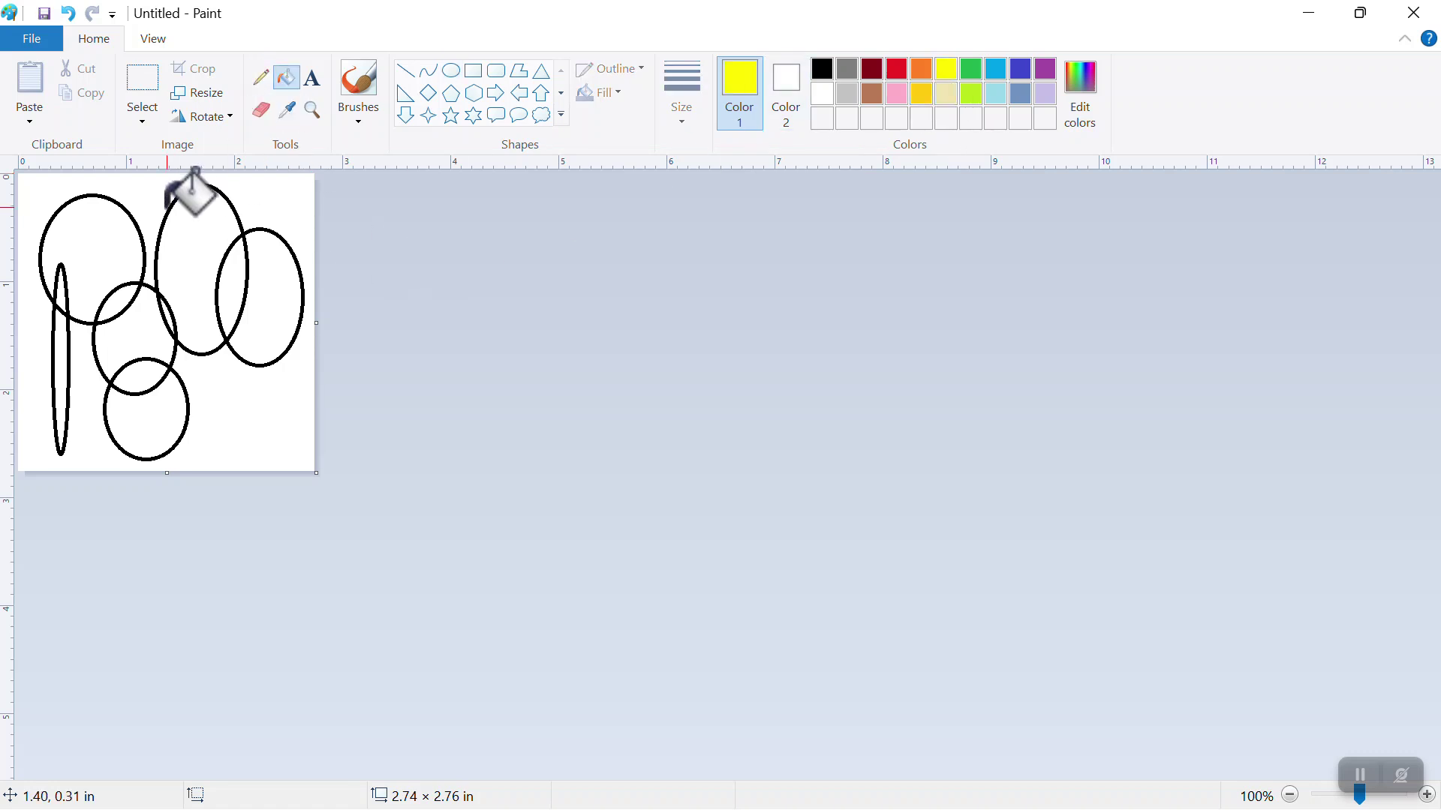
left_click(159, 213)
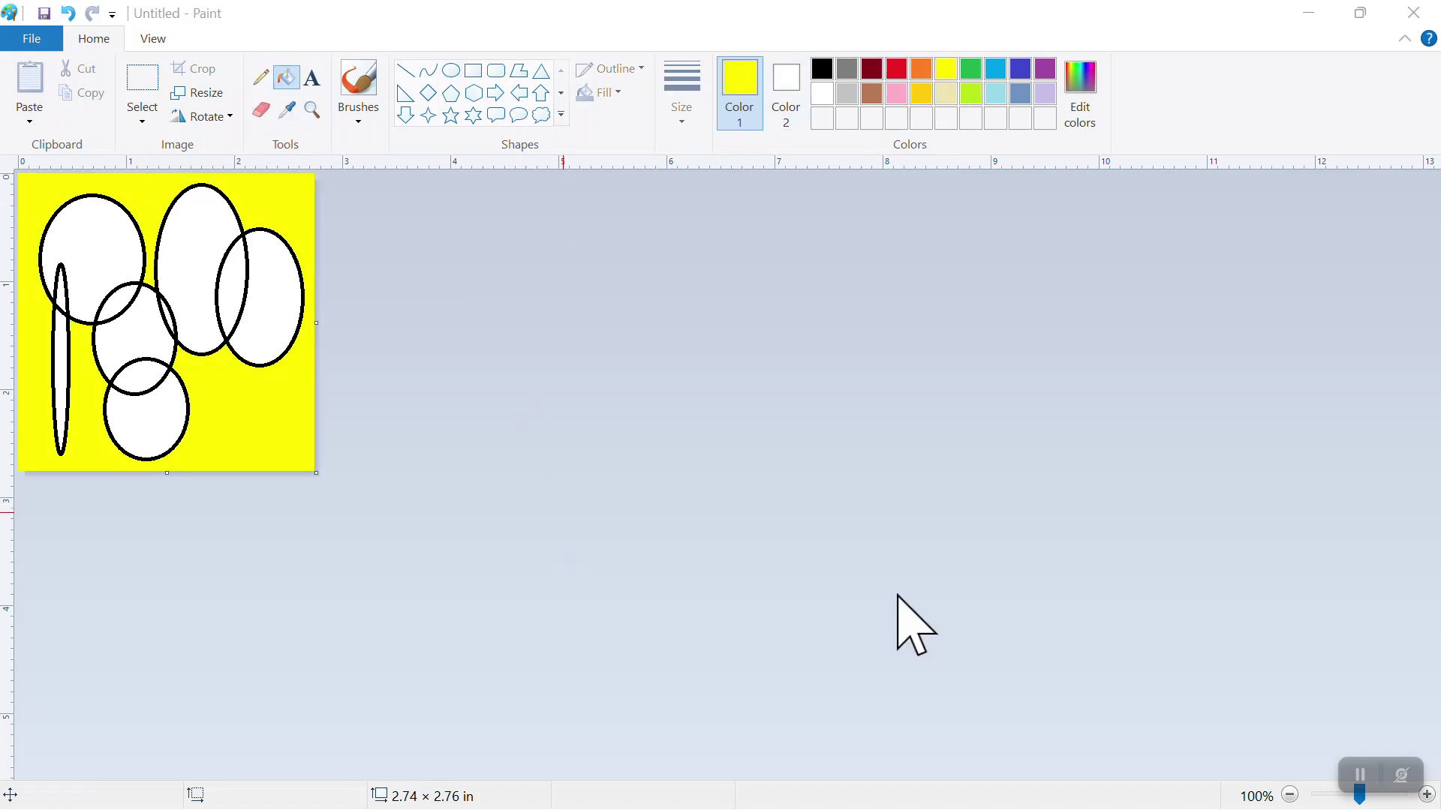
Step: Save the drawing to the Desktop as a PNG named with a short first name, and return to the desktop
key("ctrl+s")
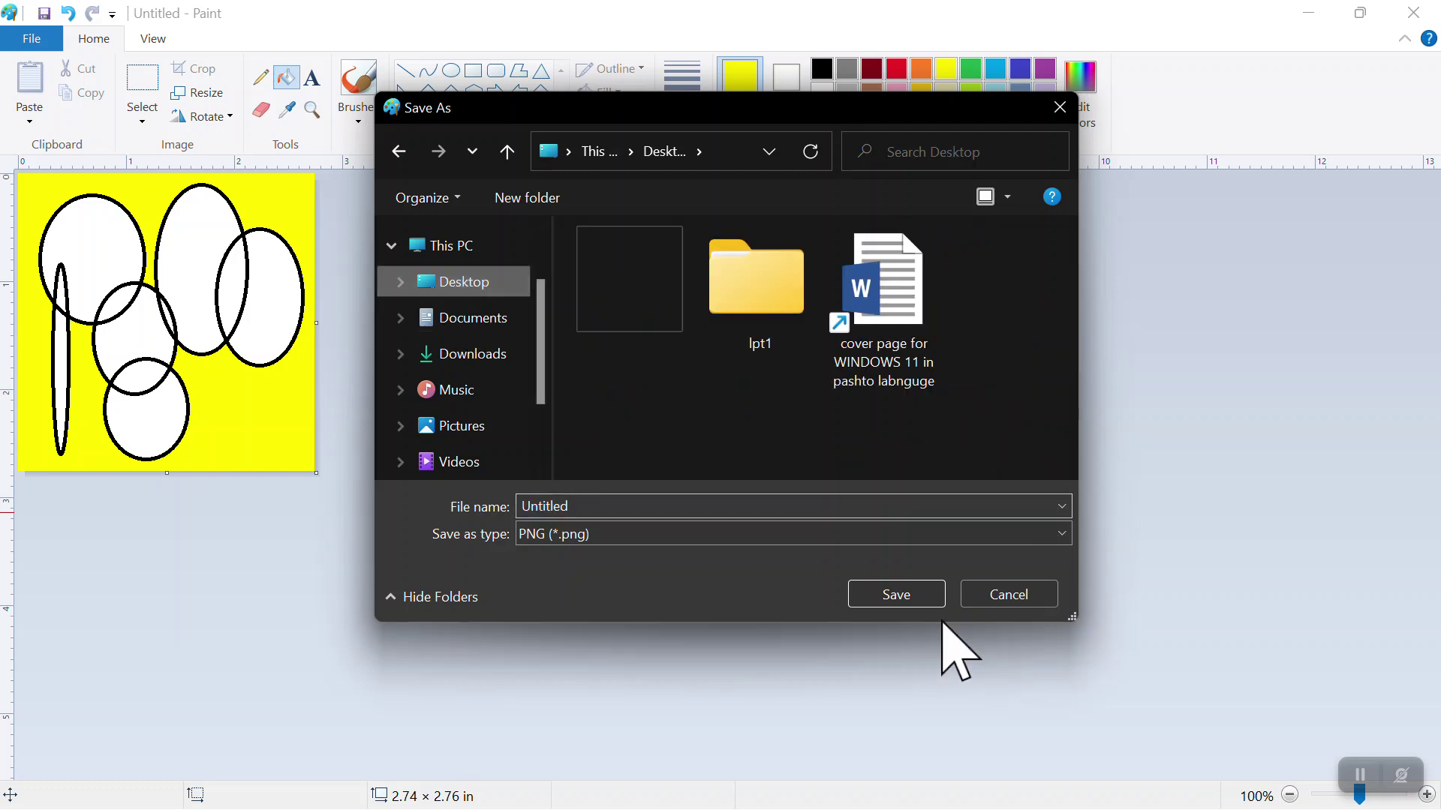
left_click(634, 505)
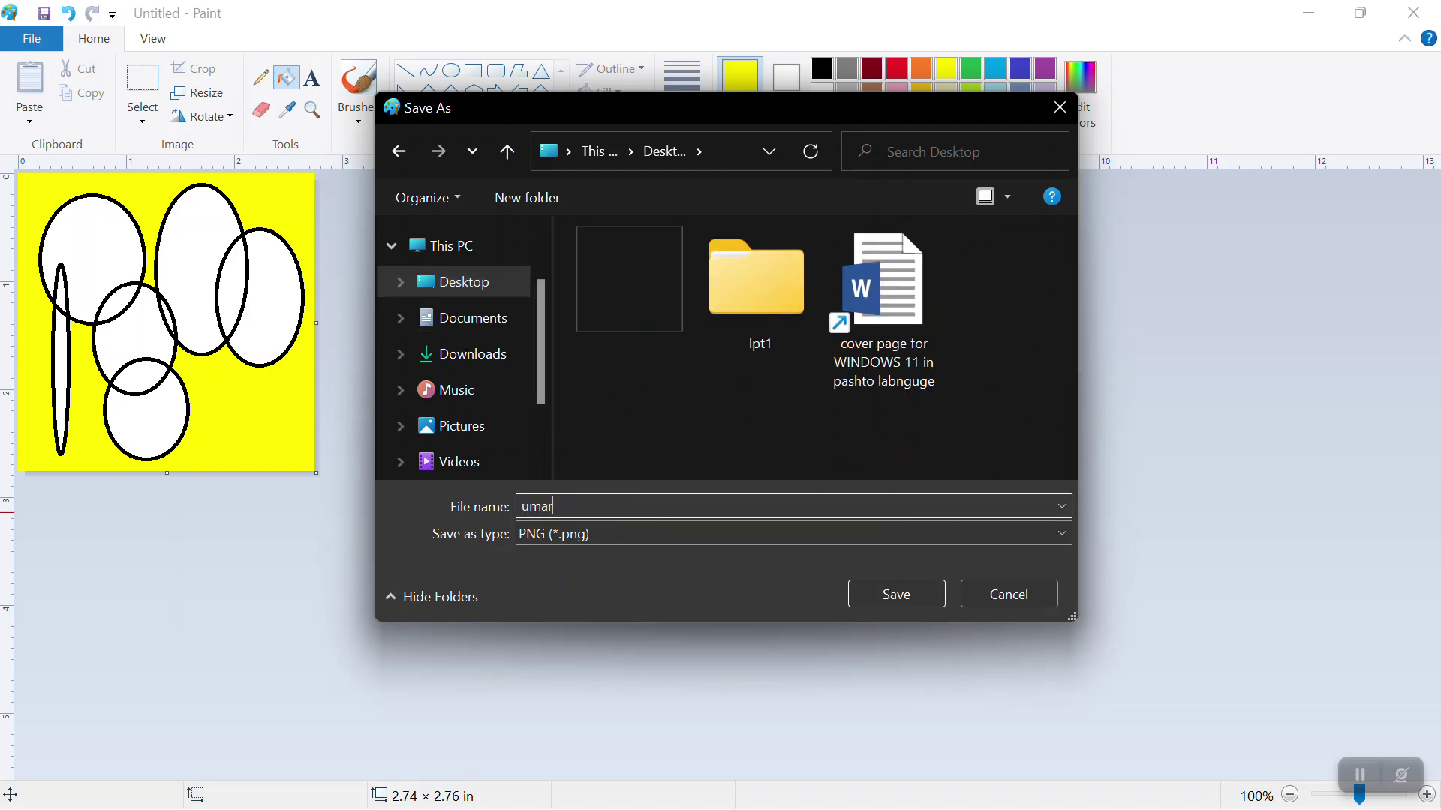
key("Return")
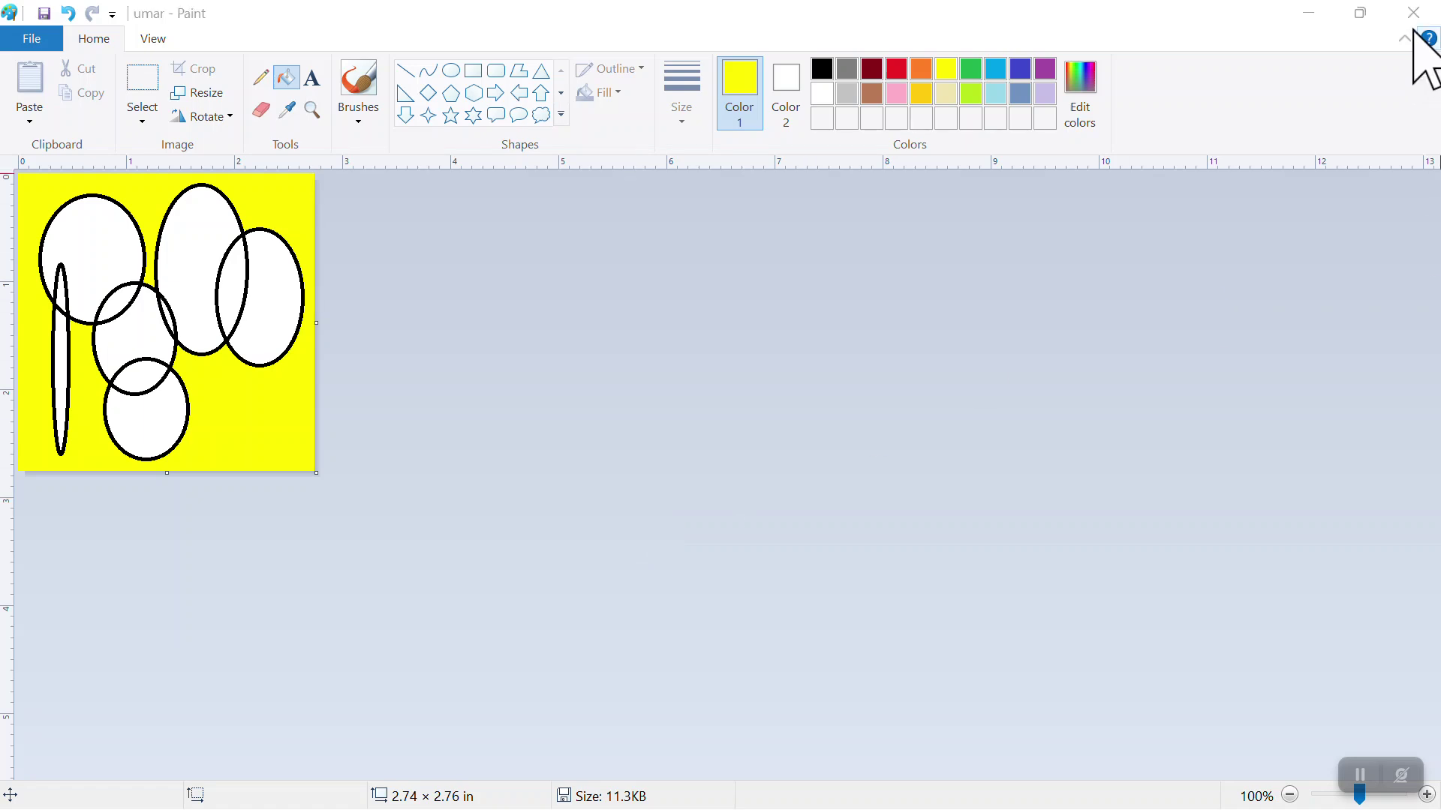
left_click(1426, 36)
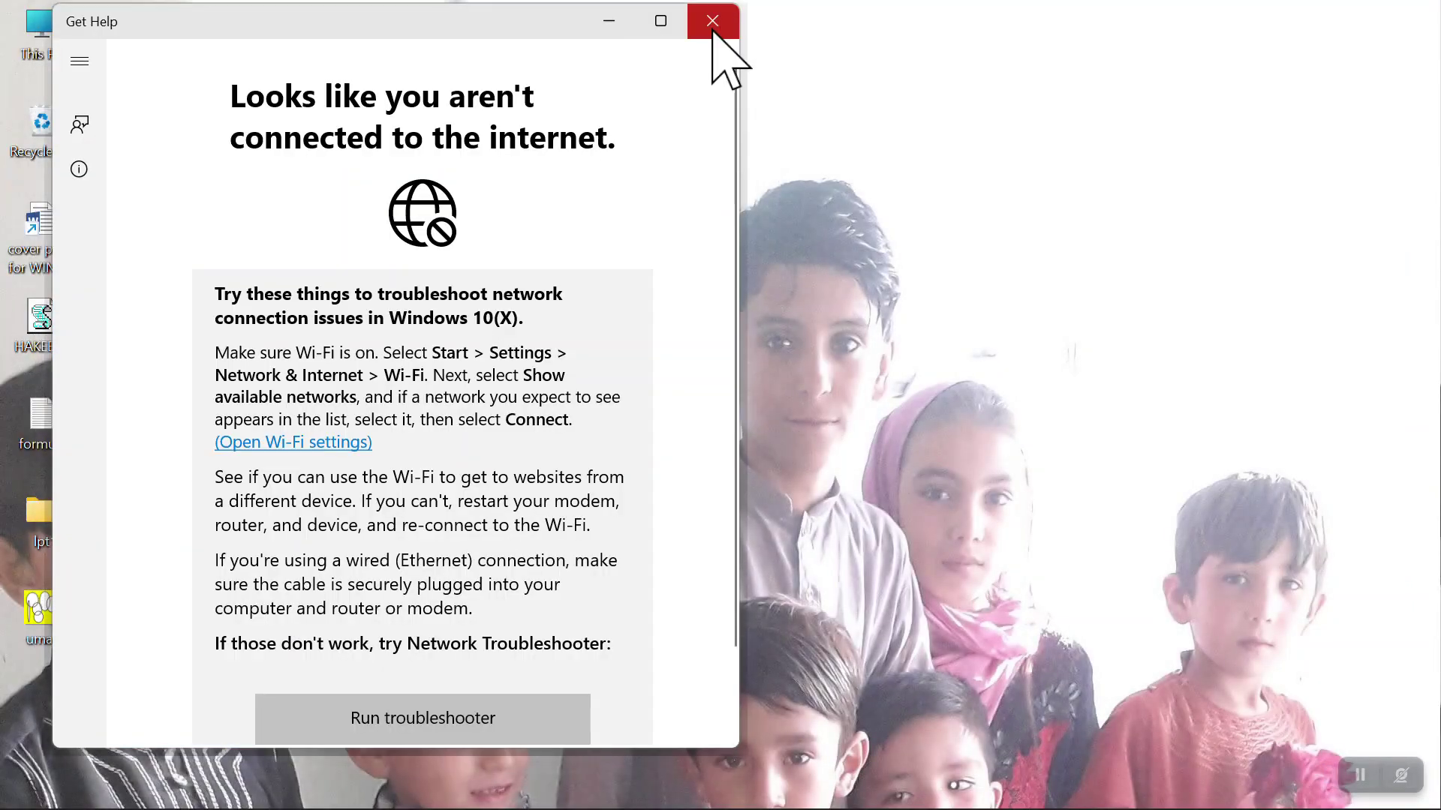
left_click(712, 33)
Step: Set the saved yellow oval drawing as the desktop background from its desktop file
right_click(62, 627)
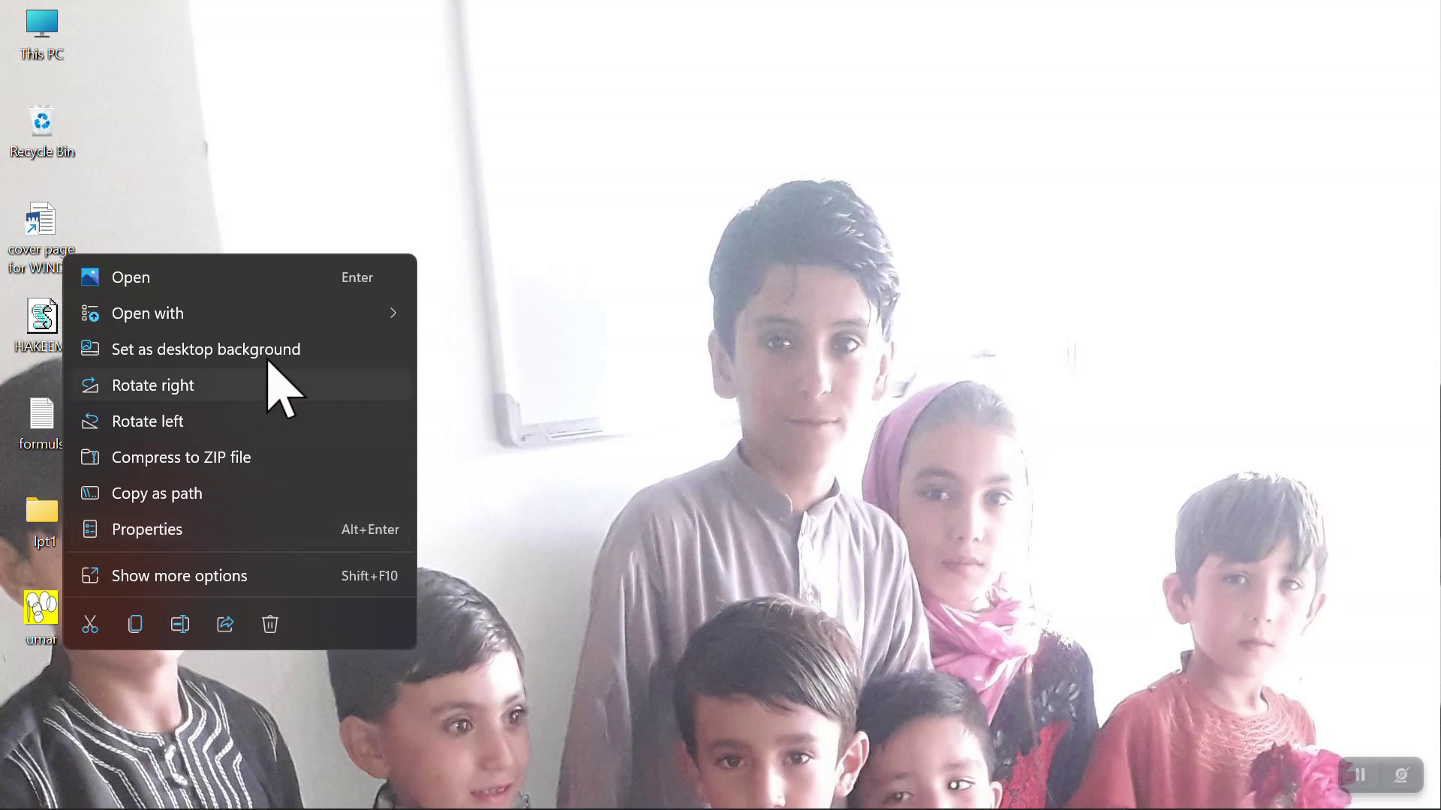
left_click(37, 623)
right_click(21, 625)
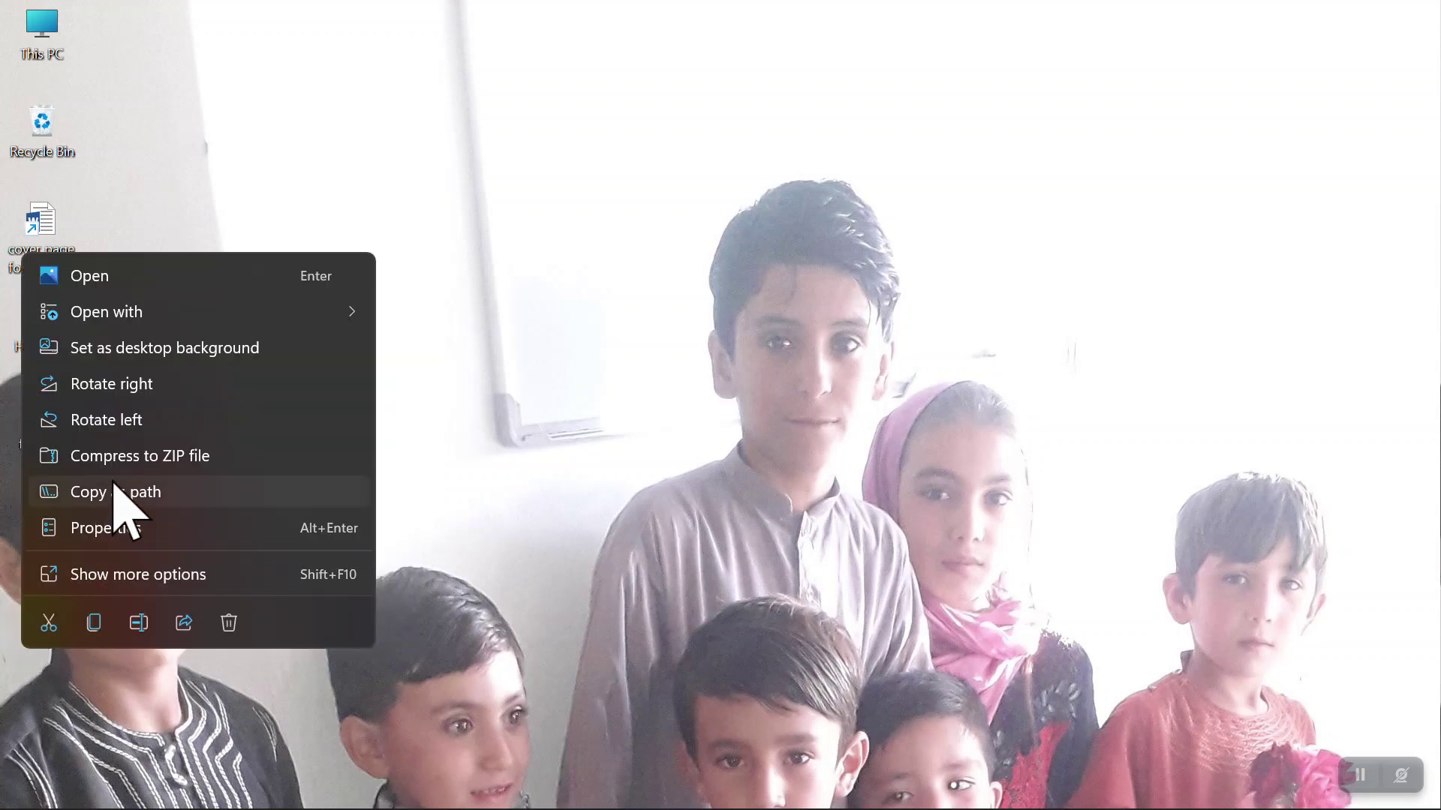
left_click(116, 353)
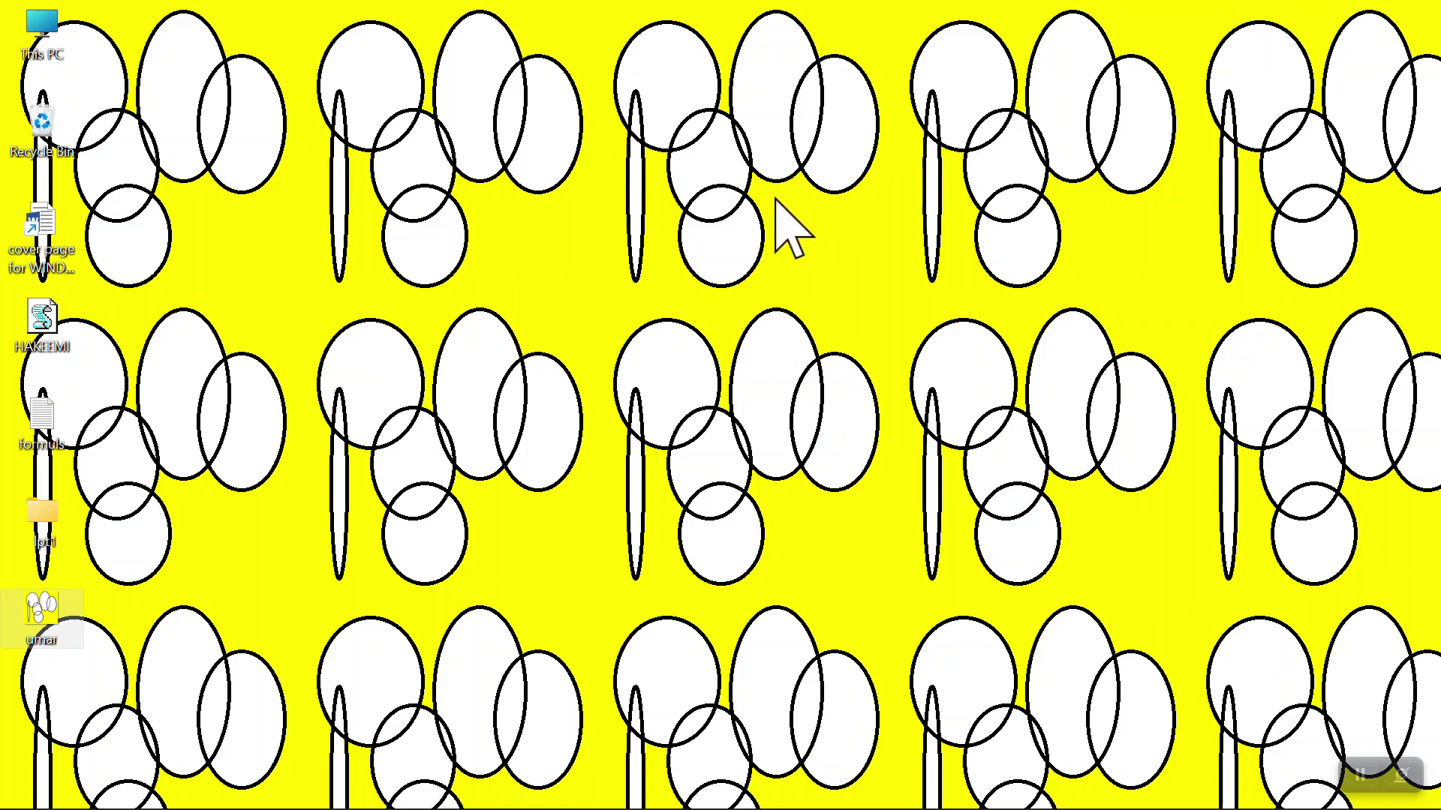
Step: Choose the Windows 11 lesson cover from the recent images, set its fit to Center, and view the desktop
mouse_move(938, 745)
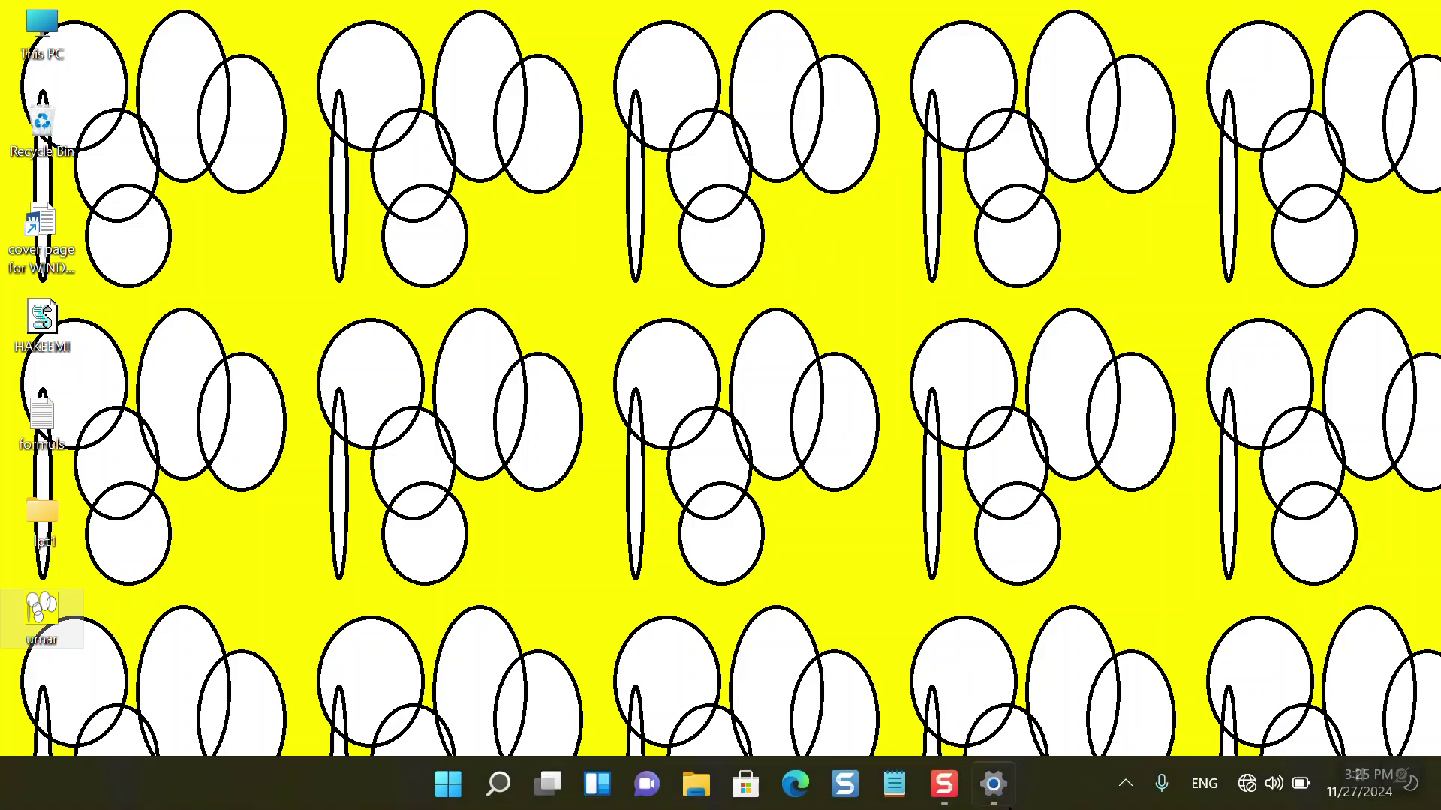
left_click(993, 784)
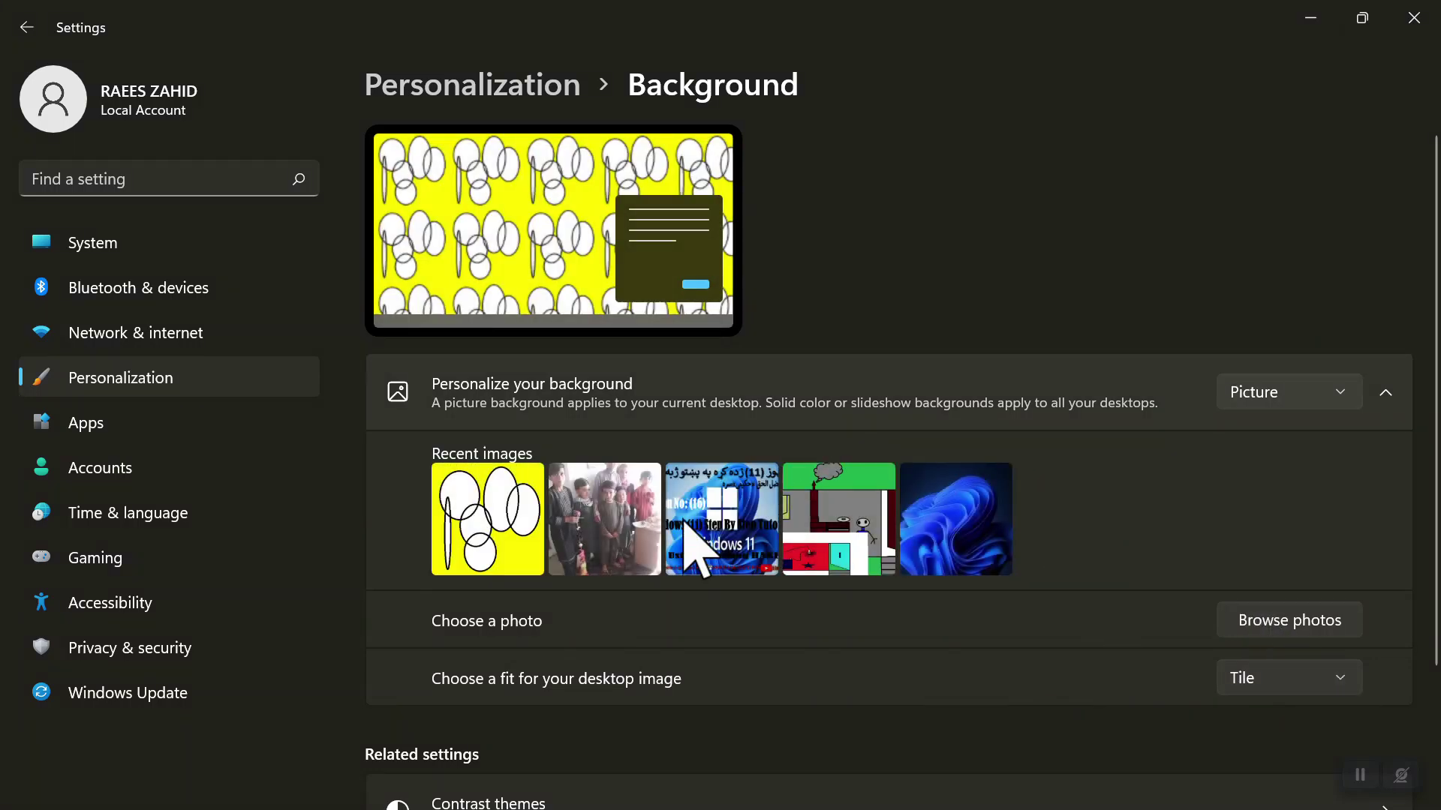
left_click(719, 494)
left_click(1339, 680)
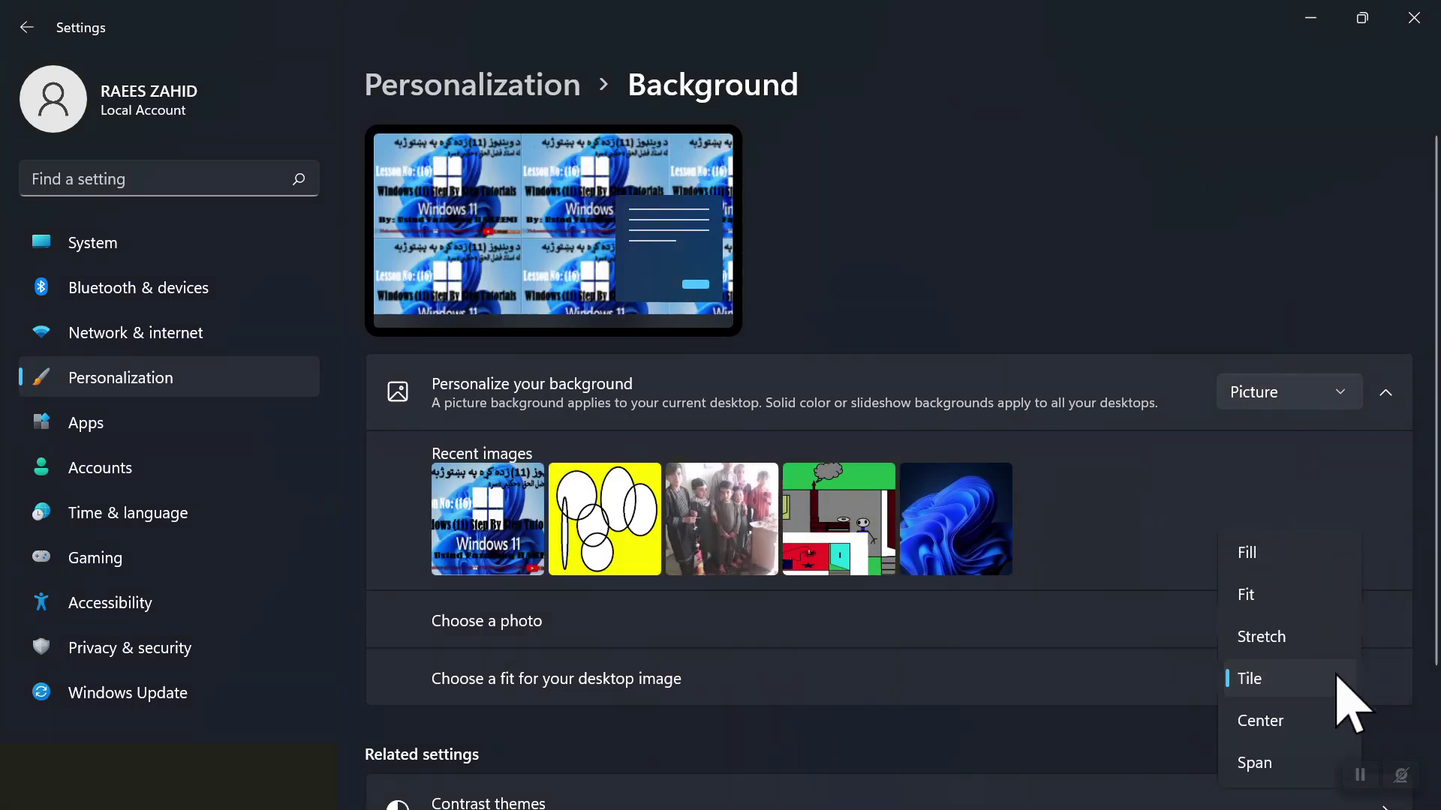
left_click(1262, 722)
left_click(1311, 23)
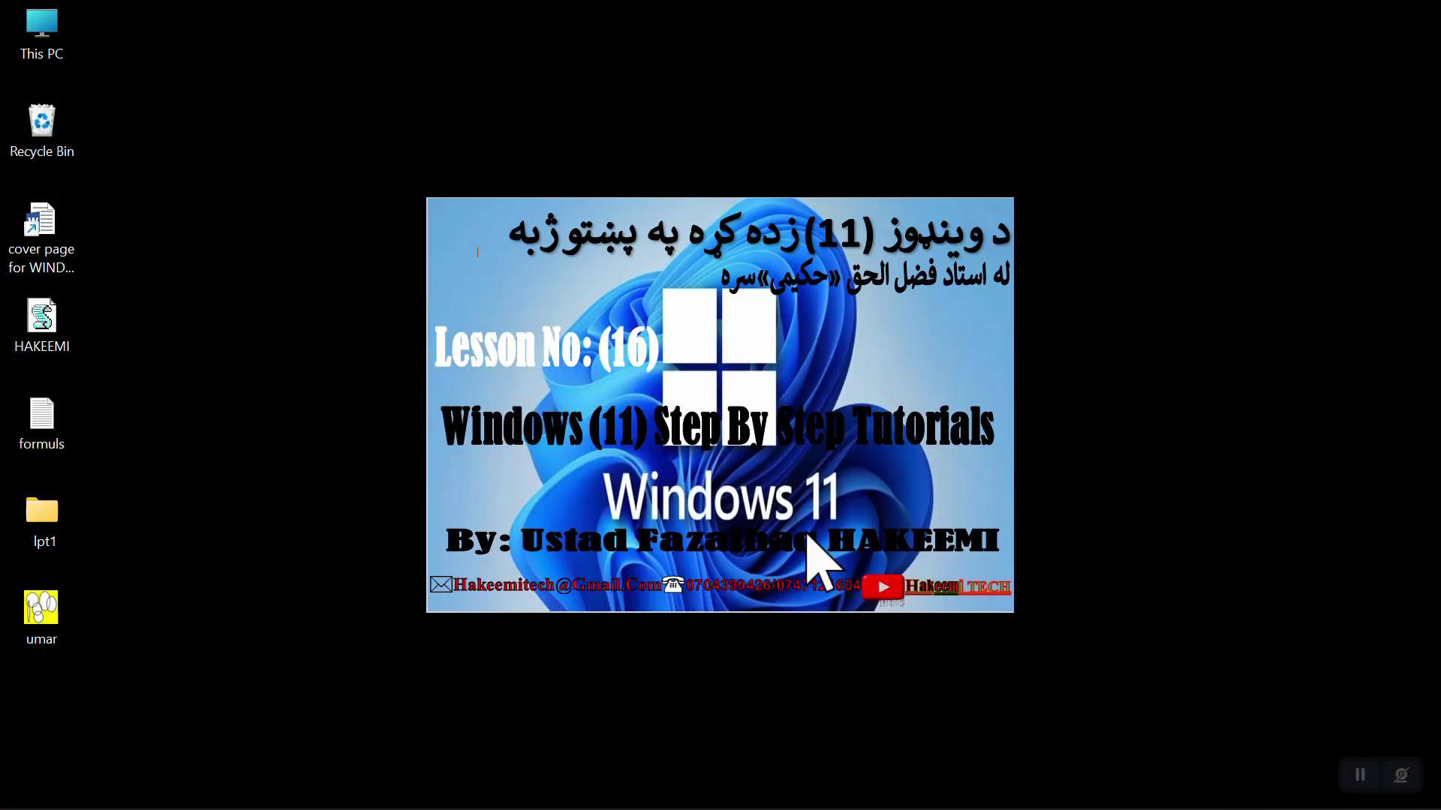
right_click(708, 639)
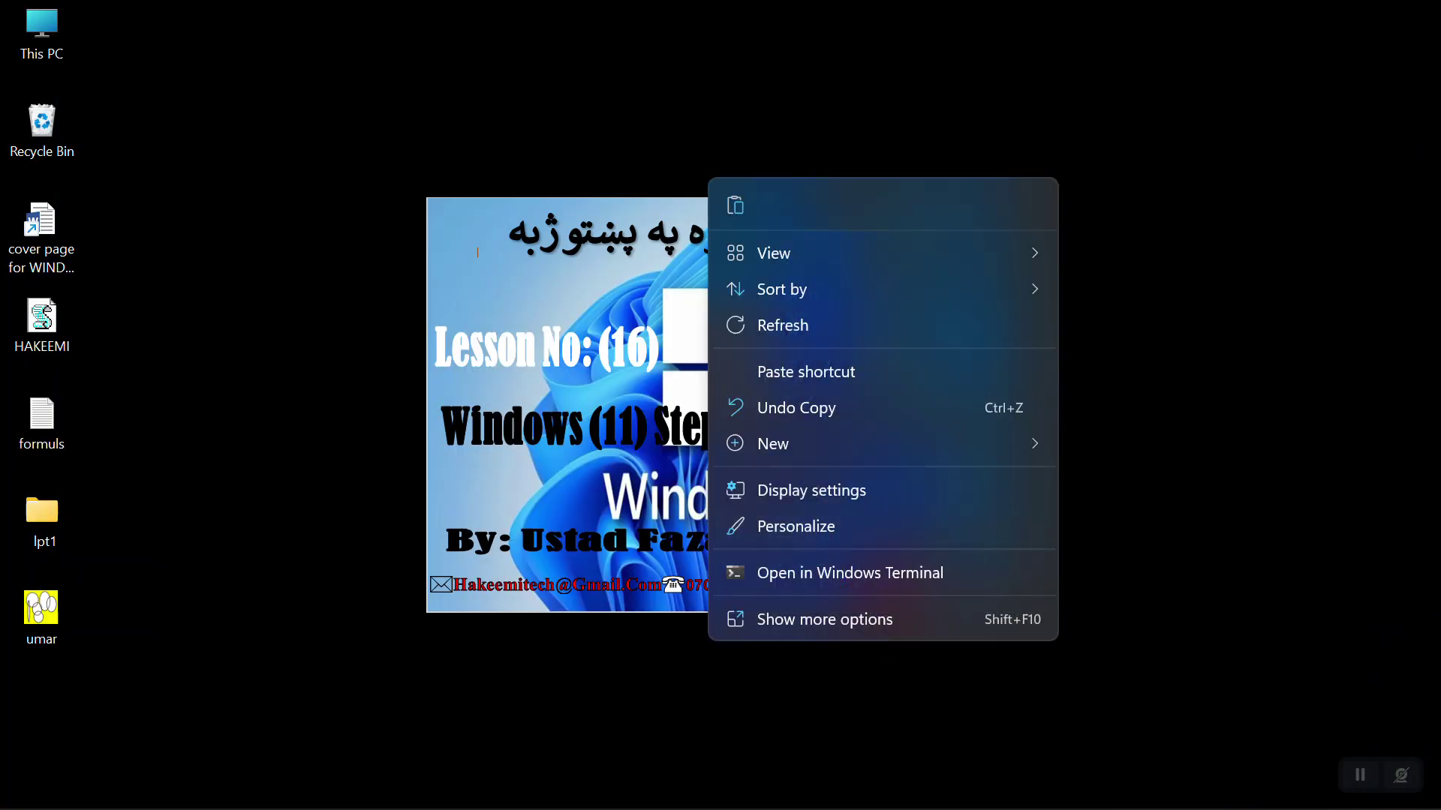
Step: Change the desktop image fit to Span in the Background settings and view the lesson cover on the desktop
mouse_move(931, 809)
left_click(994, 791)
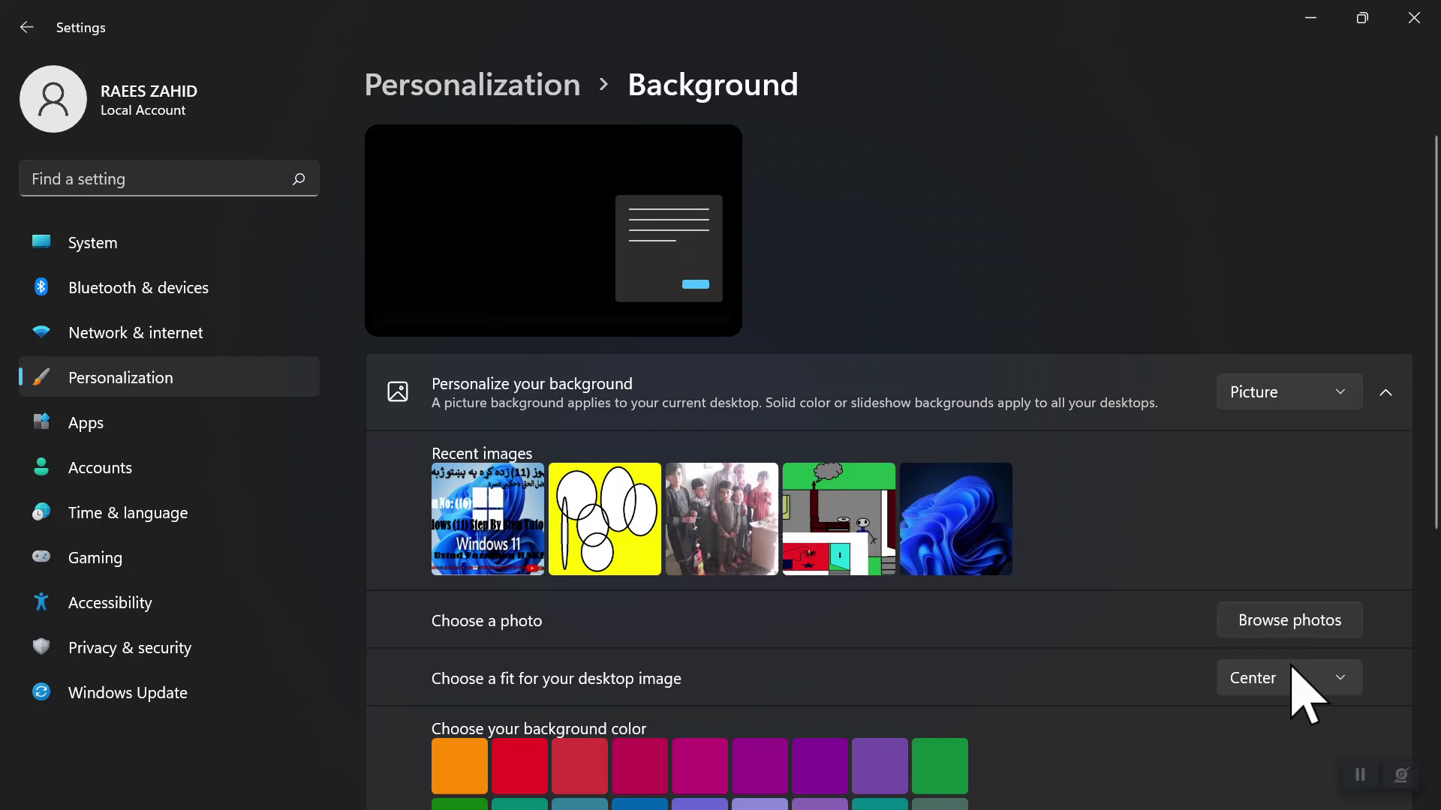
left_click(1340, 704)
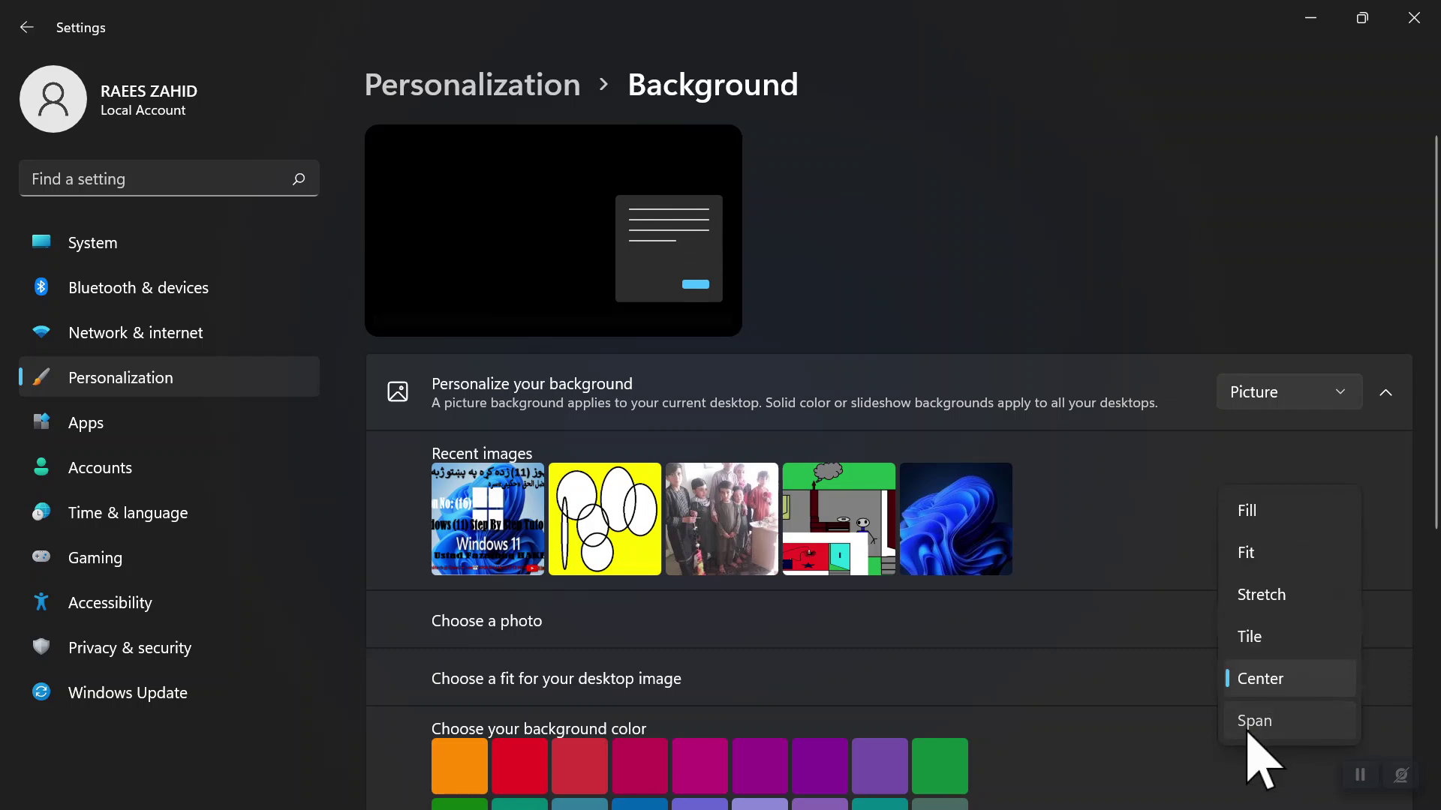
left_click(1252, 722)
left_click(1311, 18)
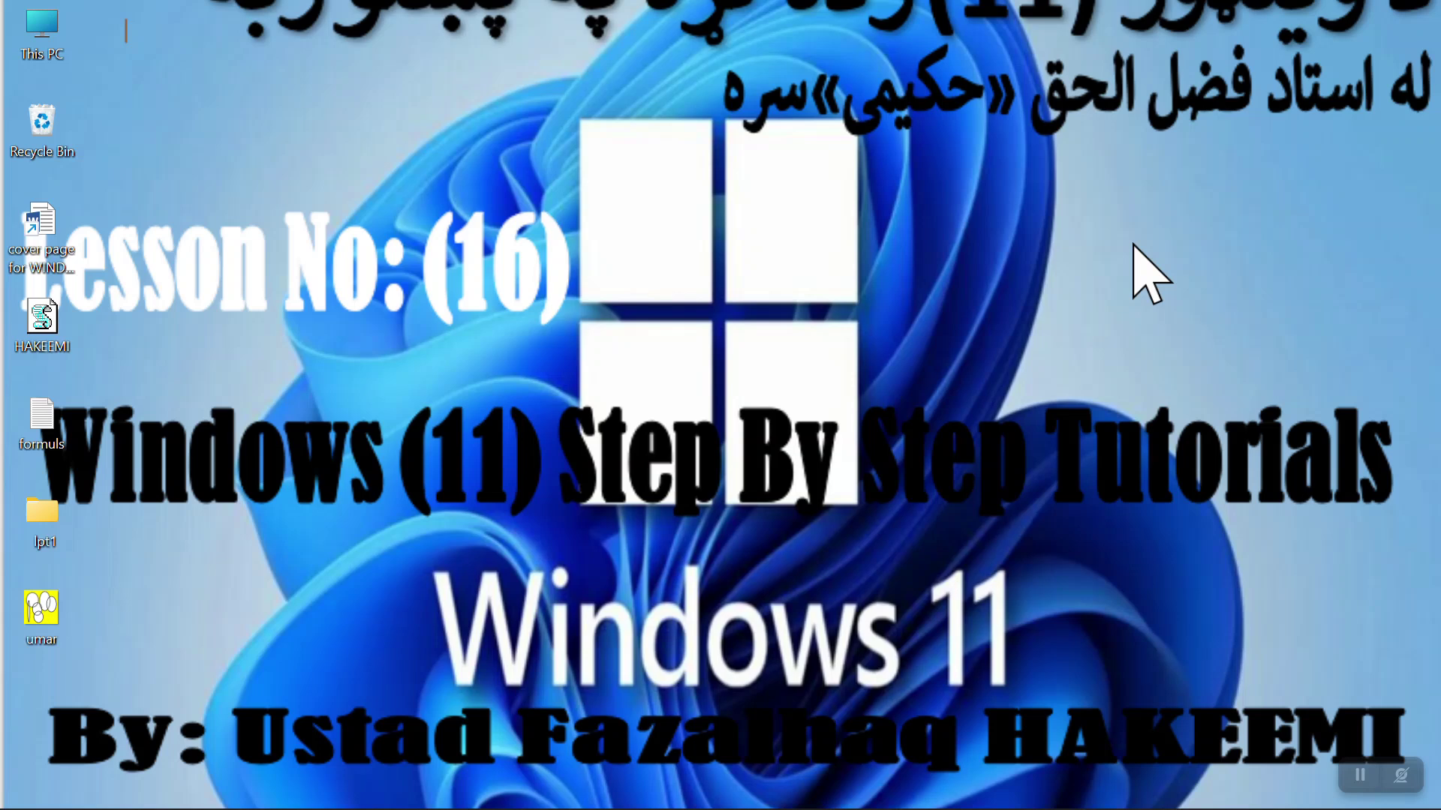
Step: Return to the Background settings and set the desktop image fit to Stretch
left_click(998, 792)
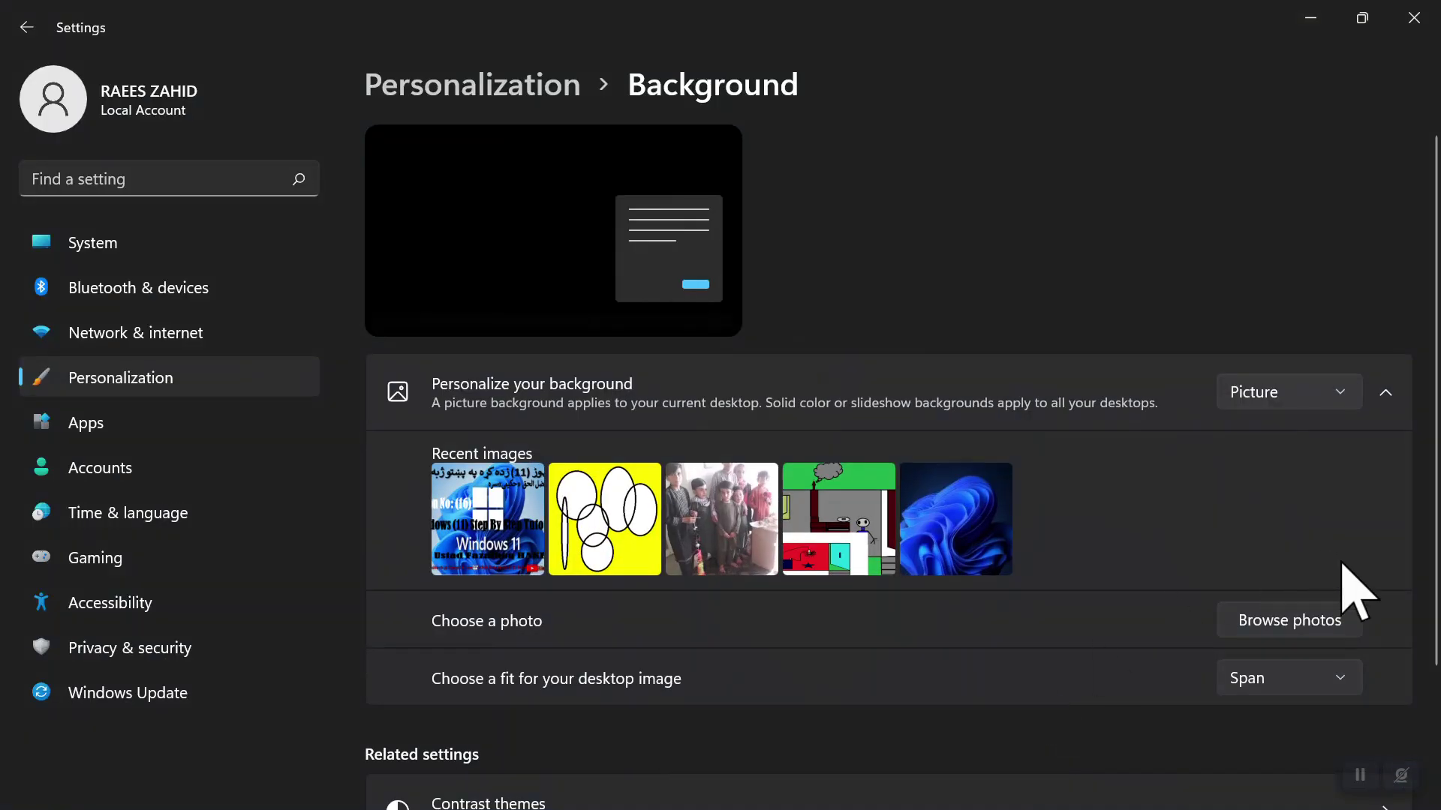
left_click(1347, 692)
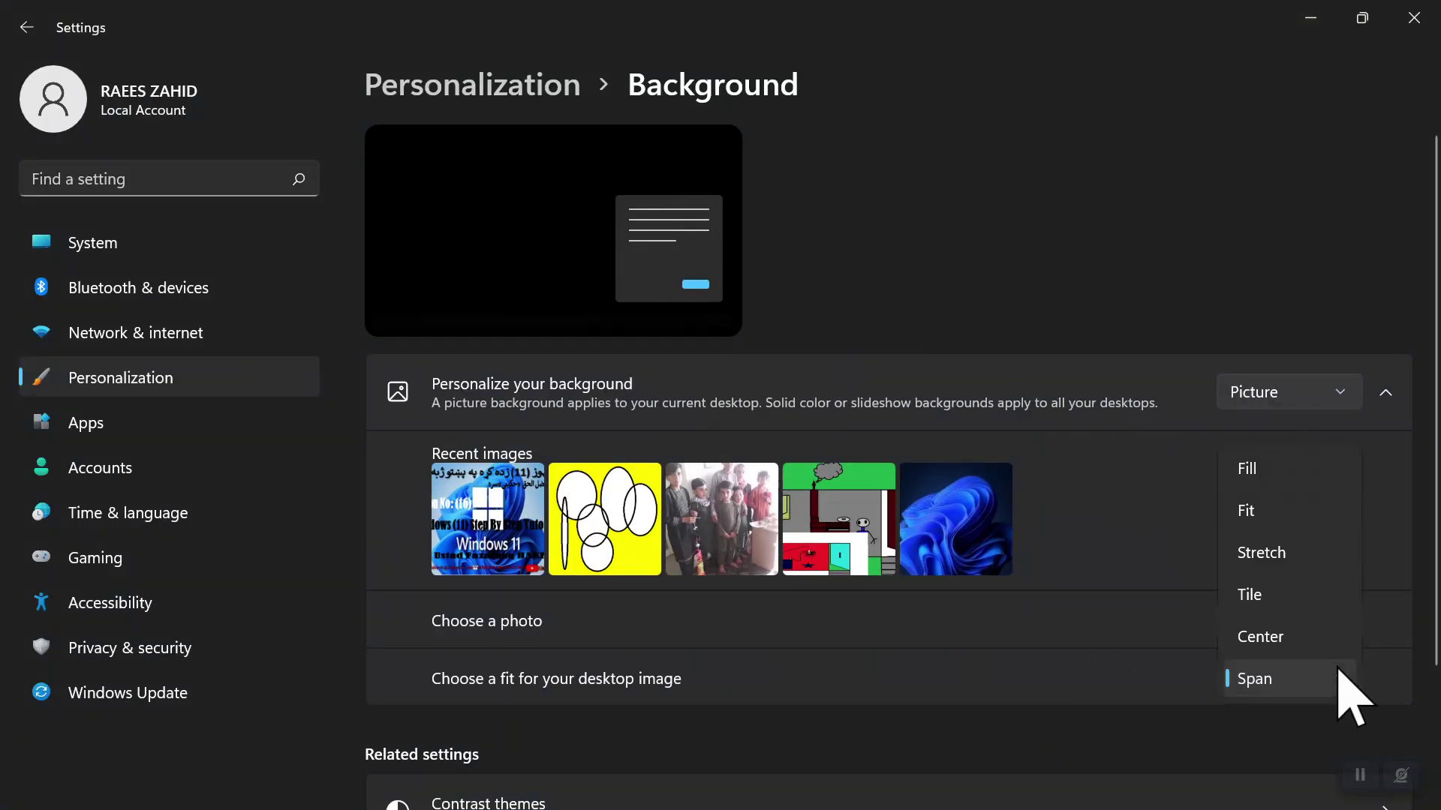
left_click(1246, 553)
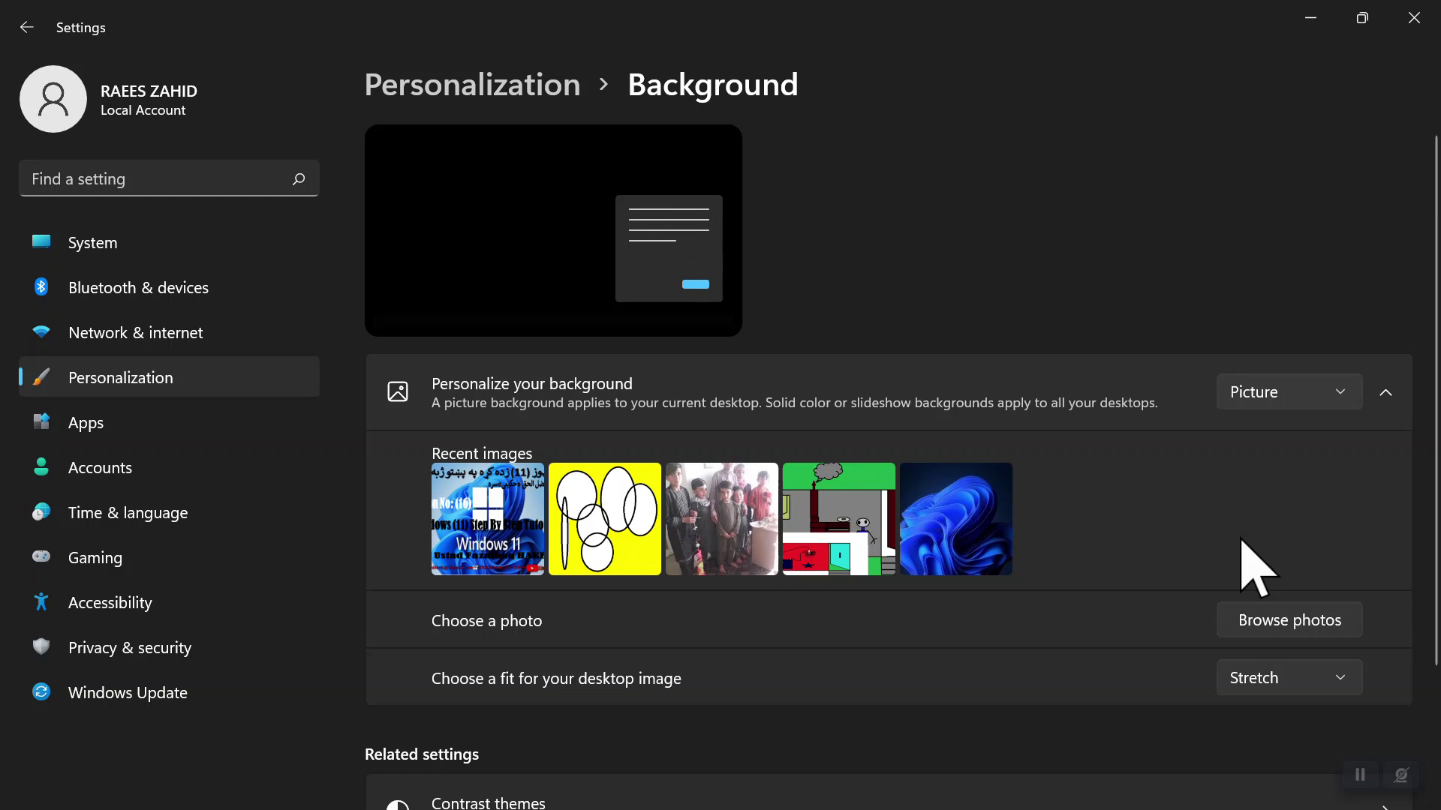
Step: Open the Contrast themes settings, select Aquatic, switch the selection to Dusk, and apply it
left_click_drag(1435, 323, 1438, 486)
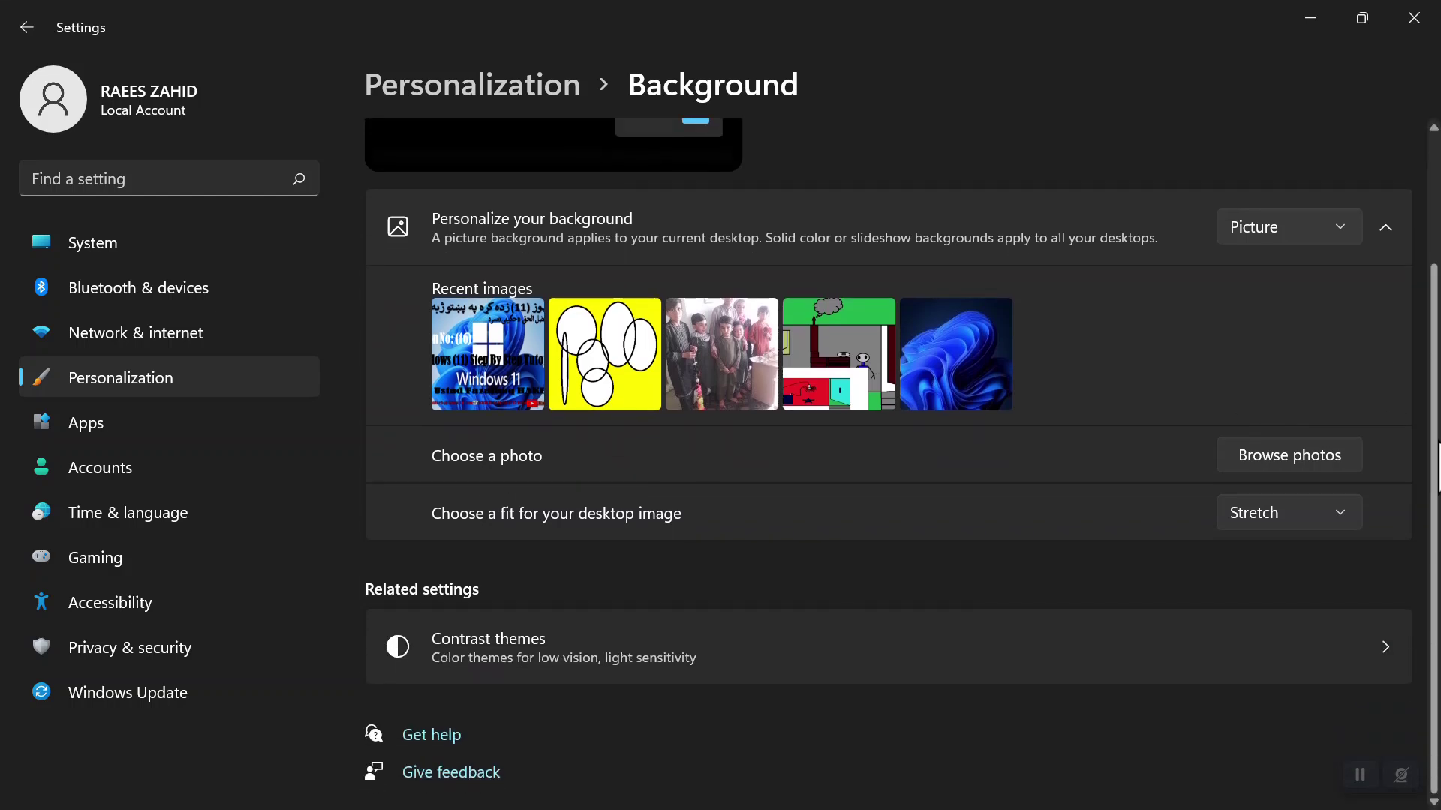
left_click(534, 670)
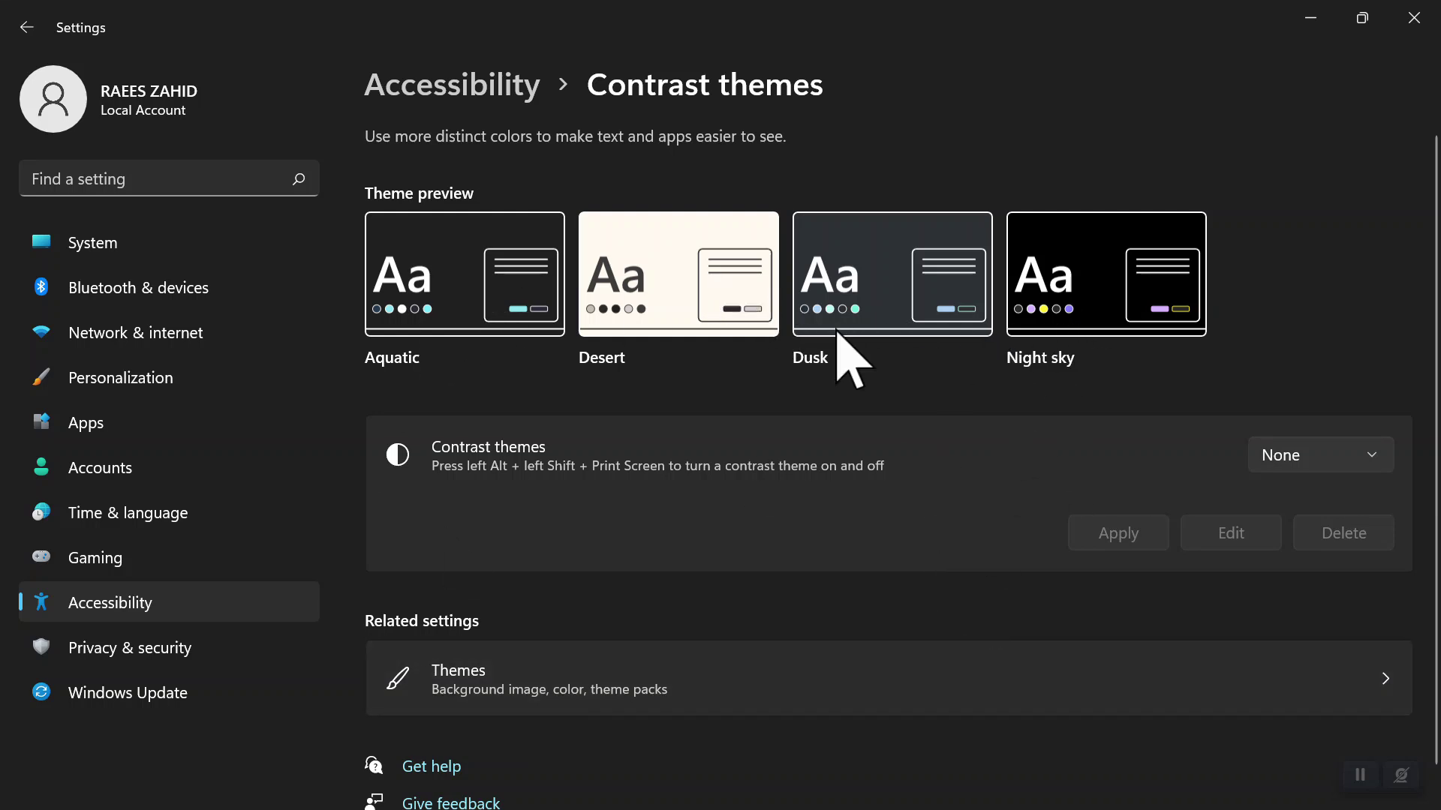
left_click(1285, 462)
left_click(1309, 501)
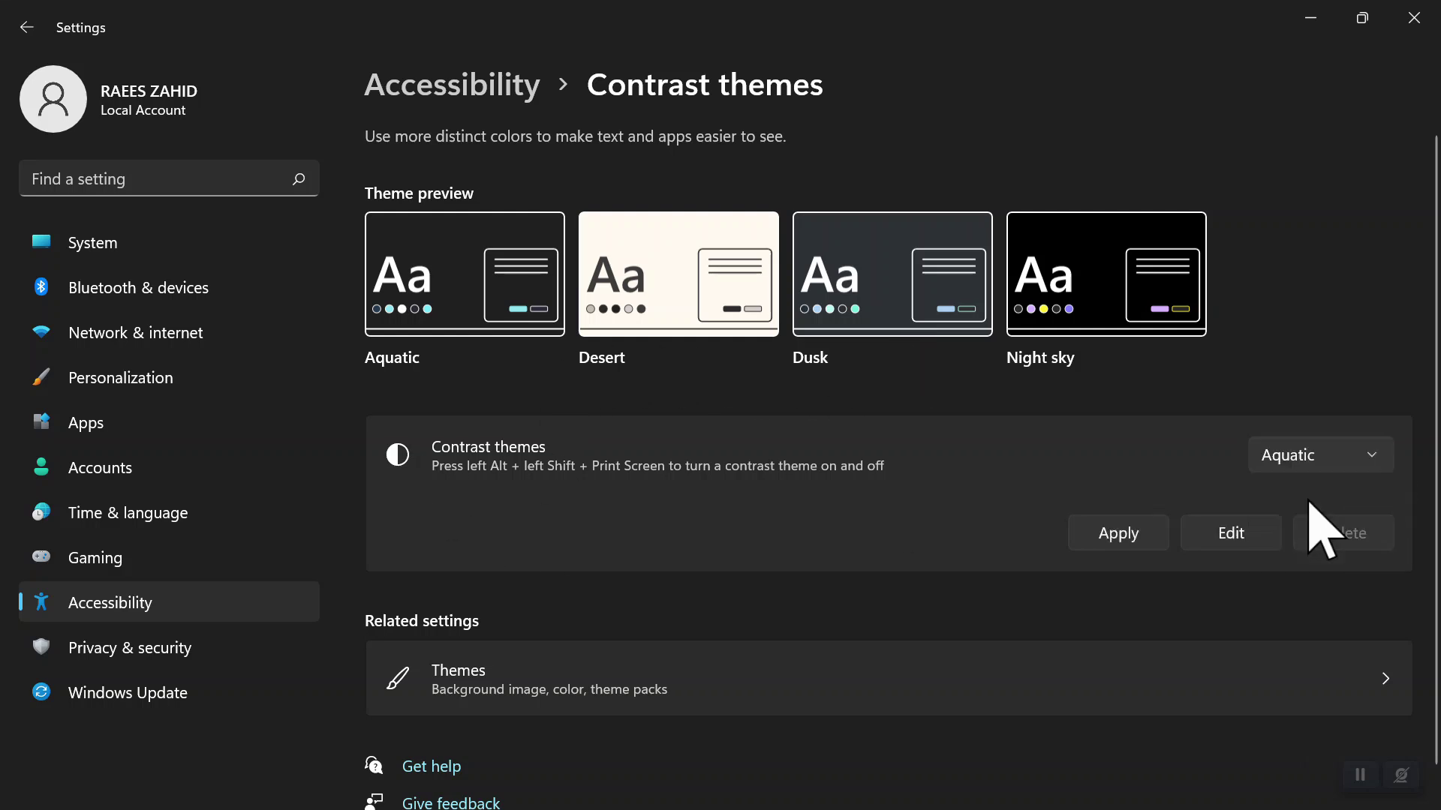
left_click(1334, 458)
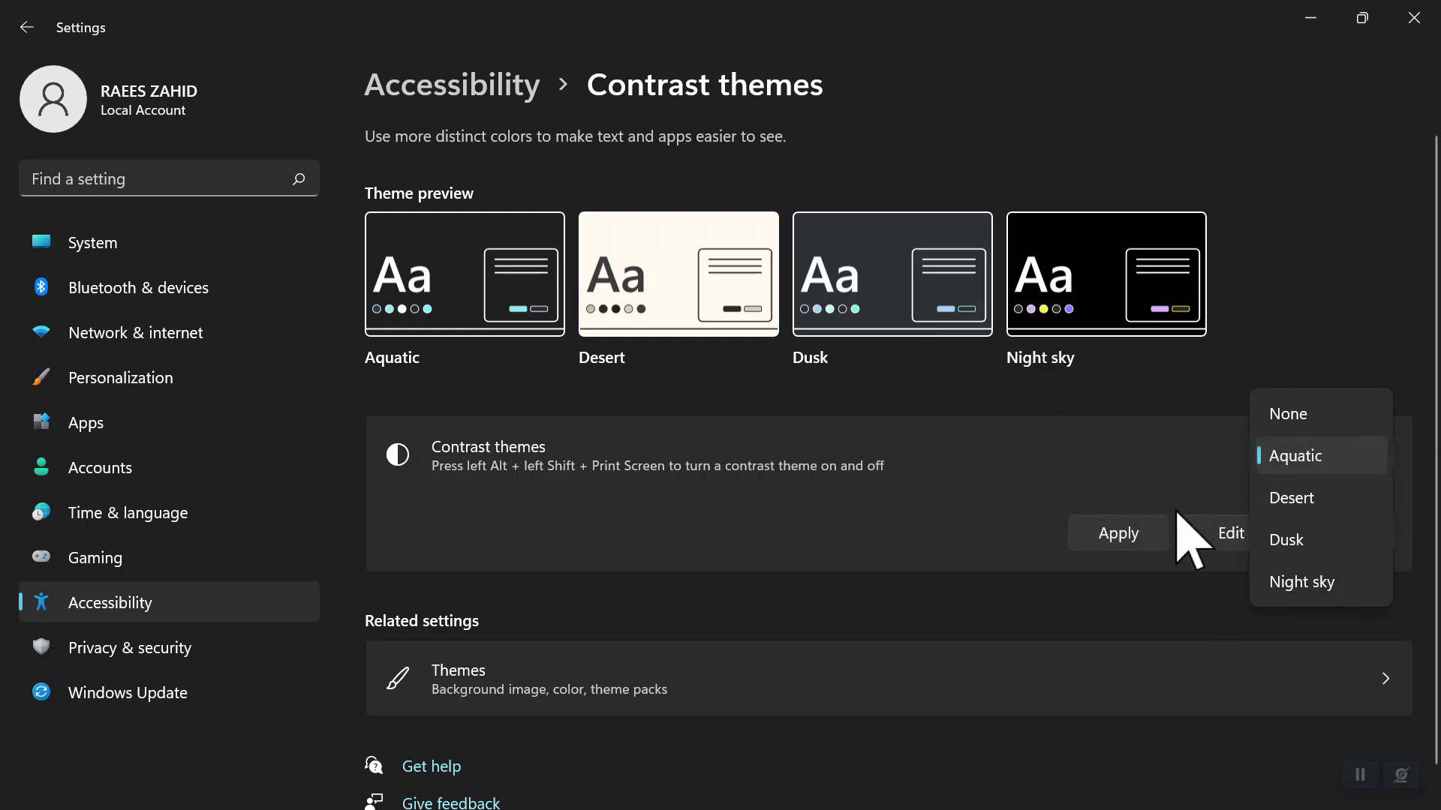
left_click(1286, 545)
left_click(1109, 531)
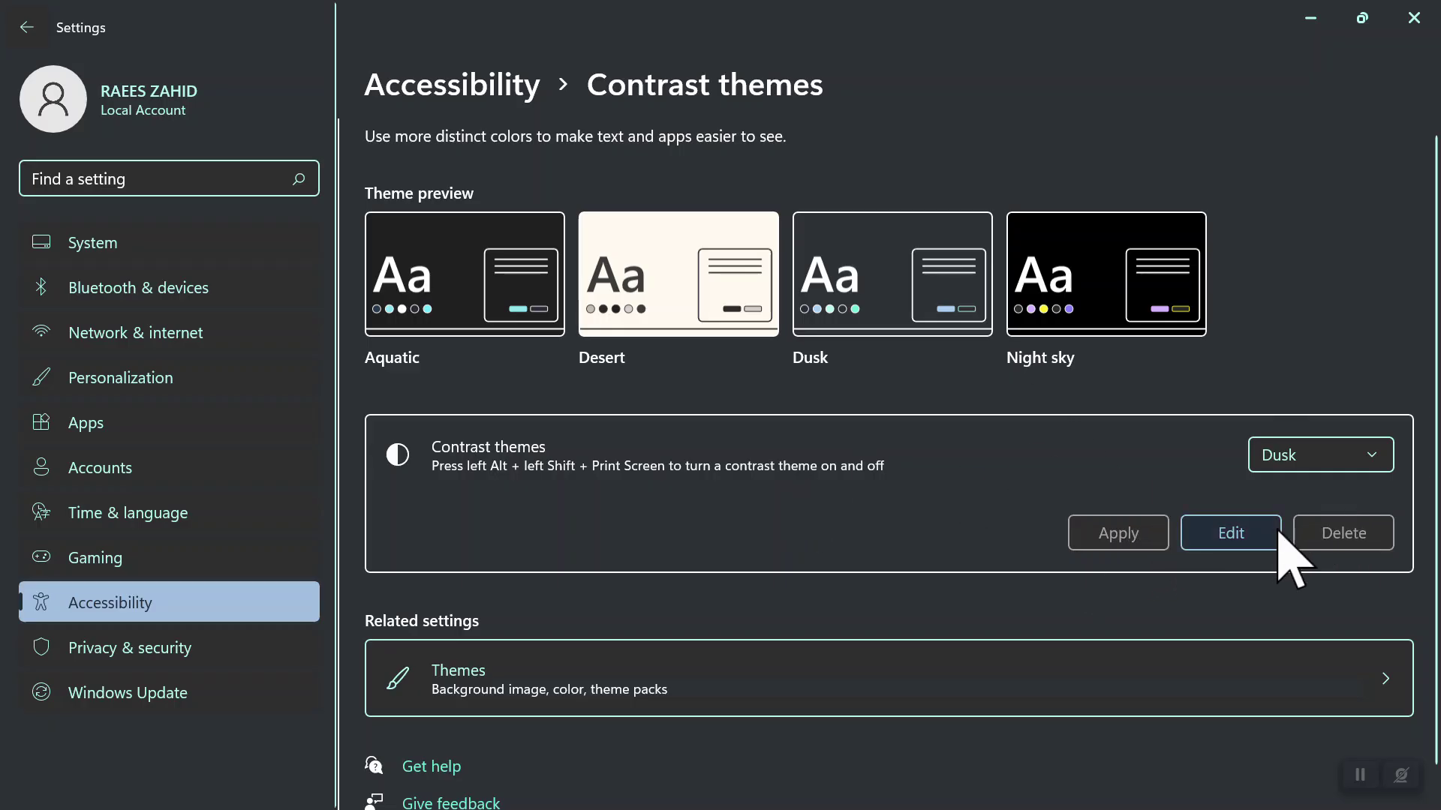
Step: Set the contrast theme back to None and apply the change
left_click(1372, 455)
left_click(1312, 330)
left_click(1131, 534)
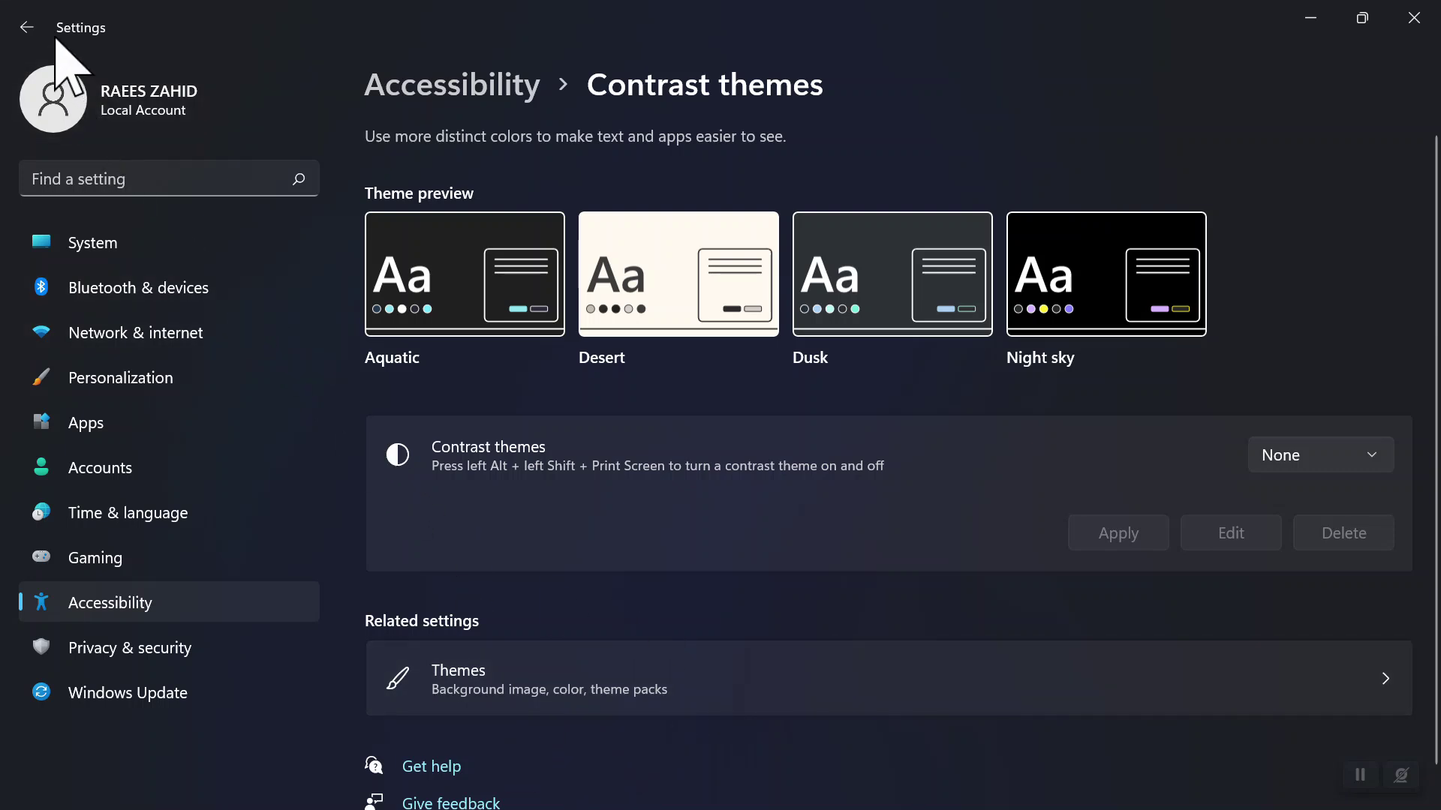
Step: Open the related Themes settings and apply the Windows (light) theme
left_click(570, 692)
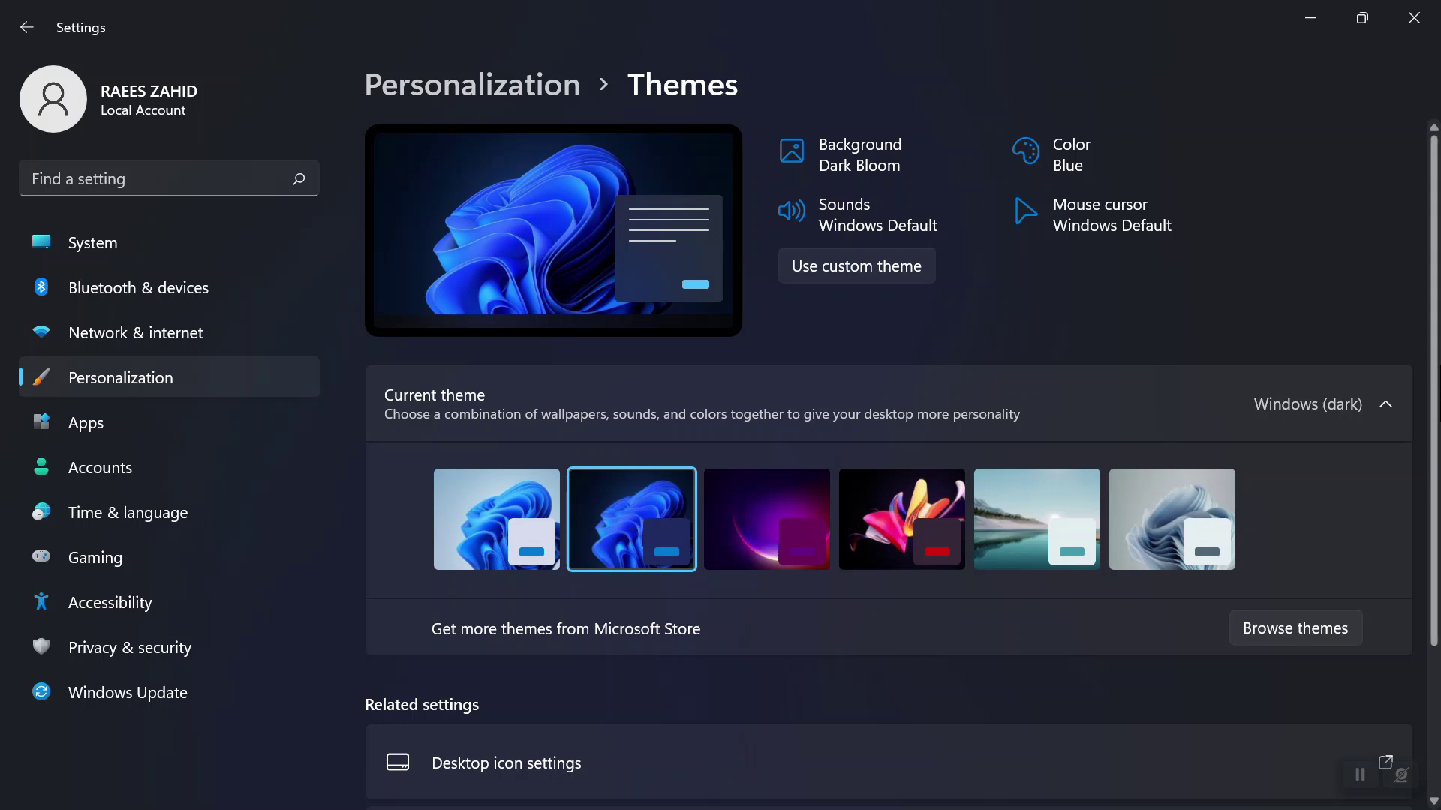
scroll(1434, 356, "down", 3)
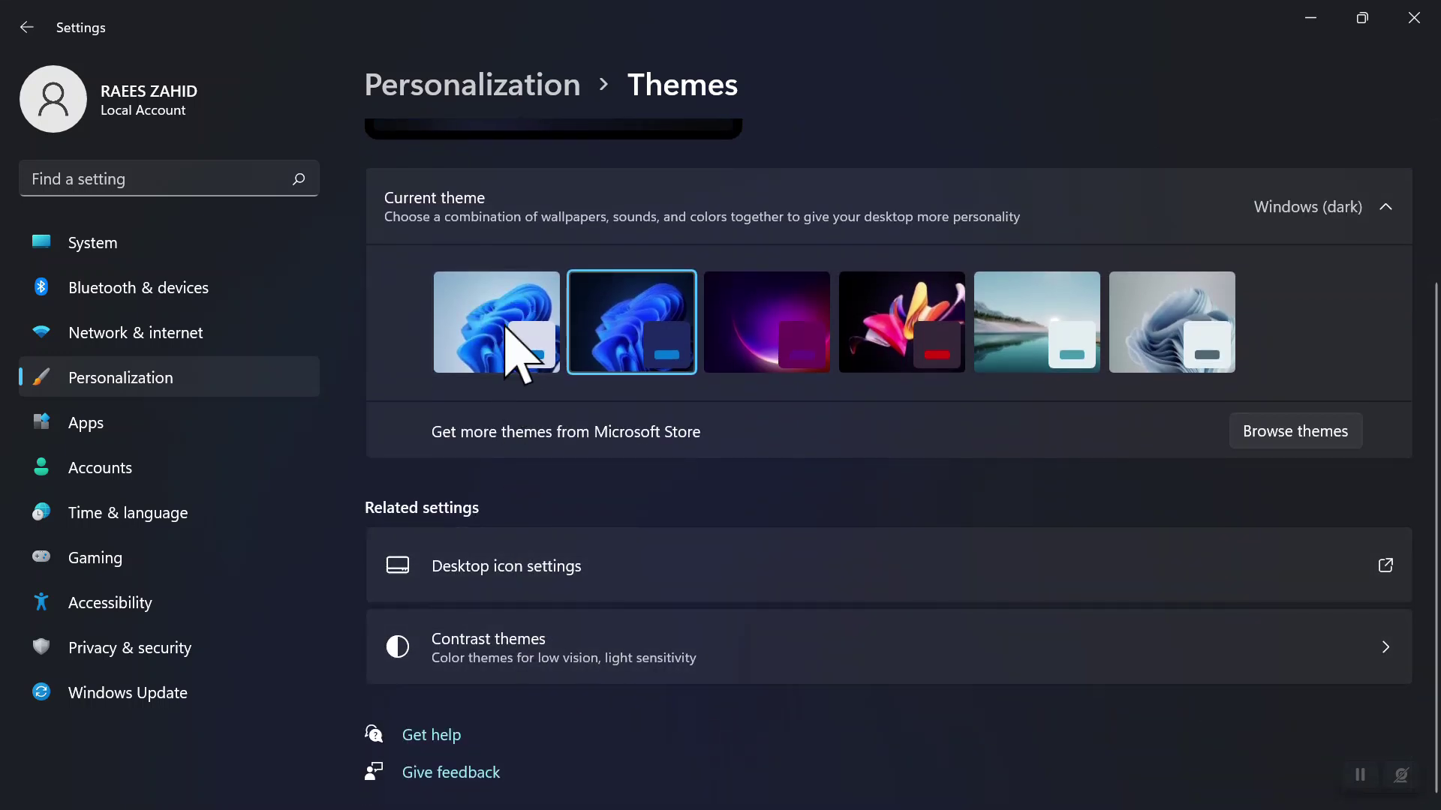
left_click(509, 325)
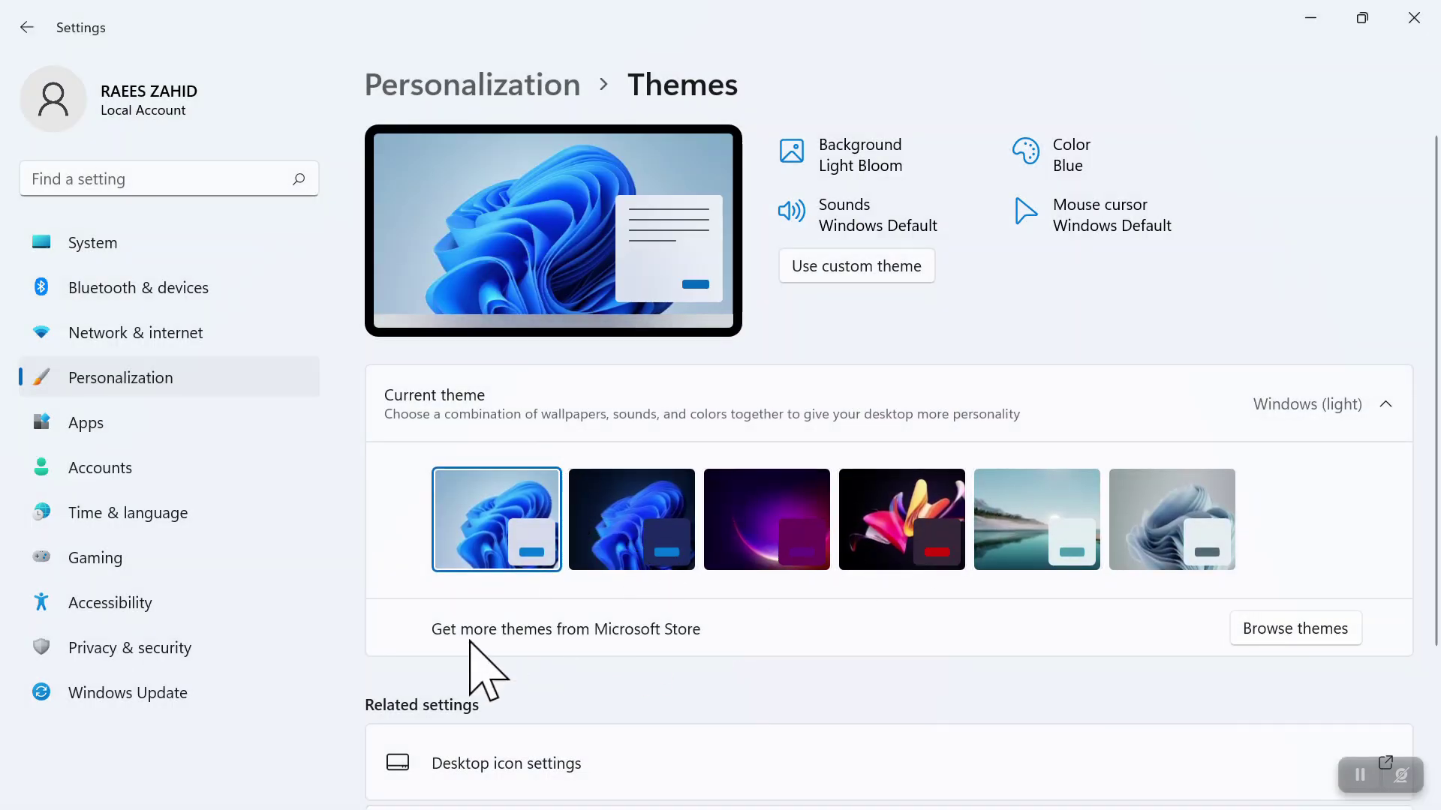
scroll(1437, 271, "down", 2)
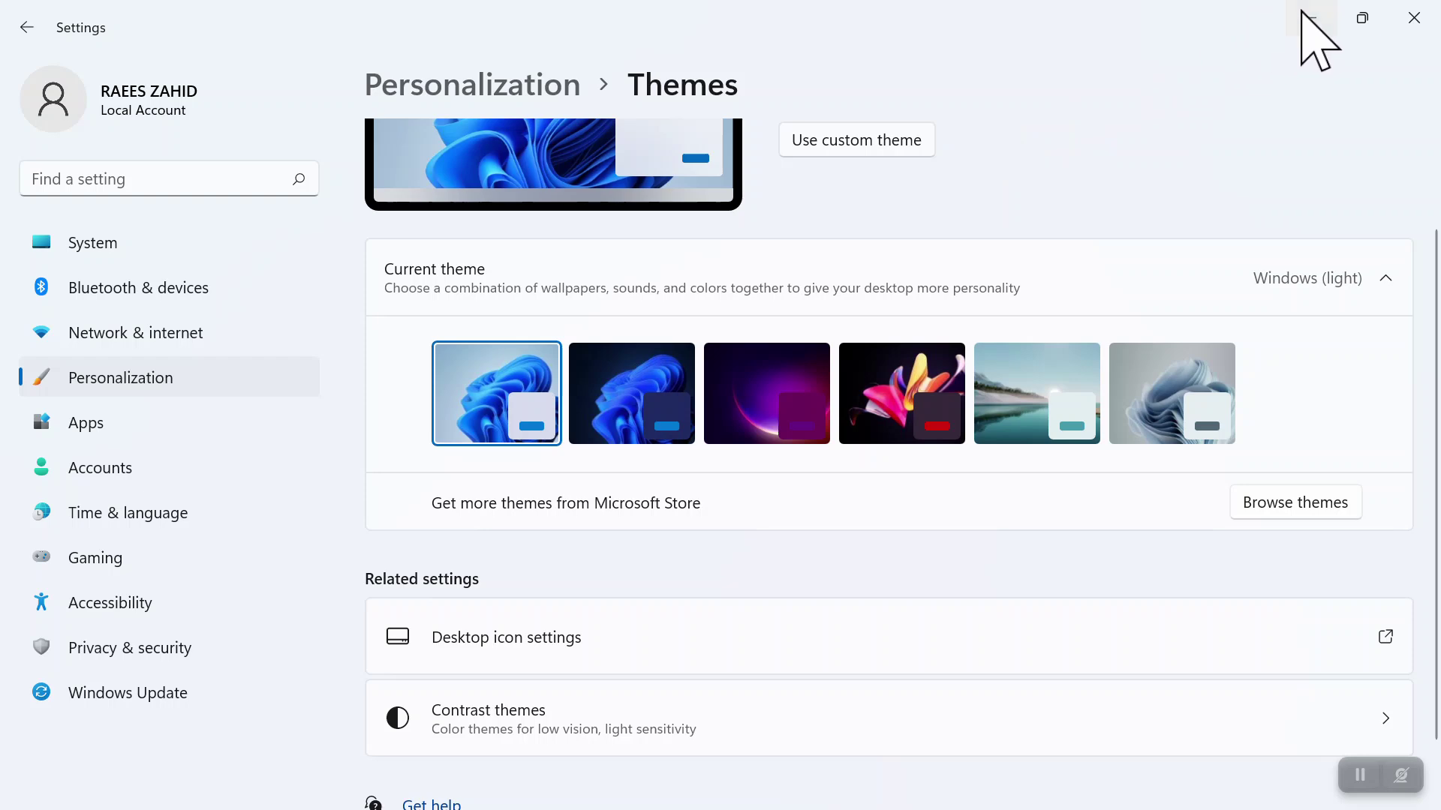
Step: Minimize the Settings window and delete the This PC icon from the desktop
left_click(1310, 17)
left_click_drag(127, 30, 48, 169)
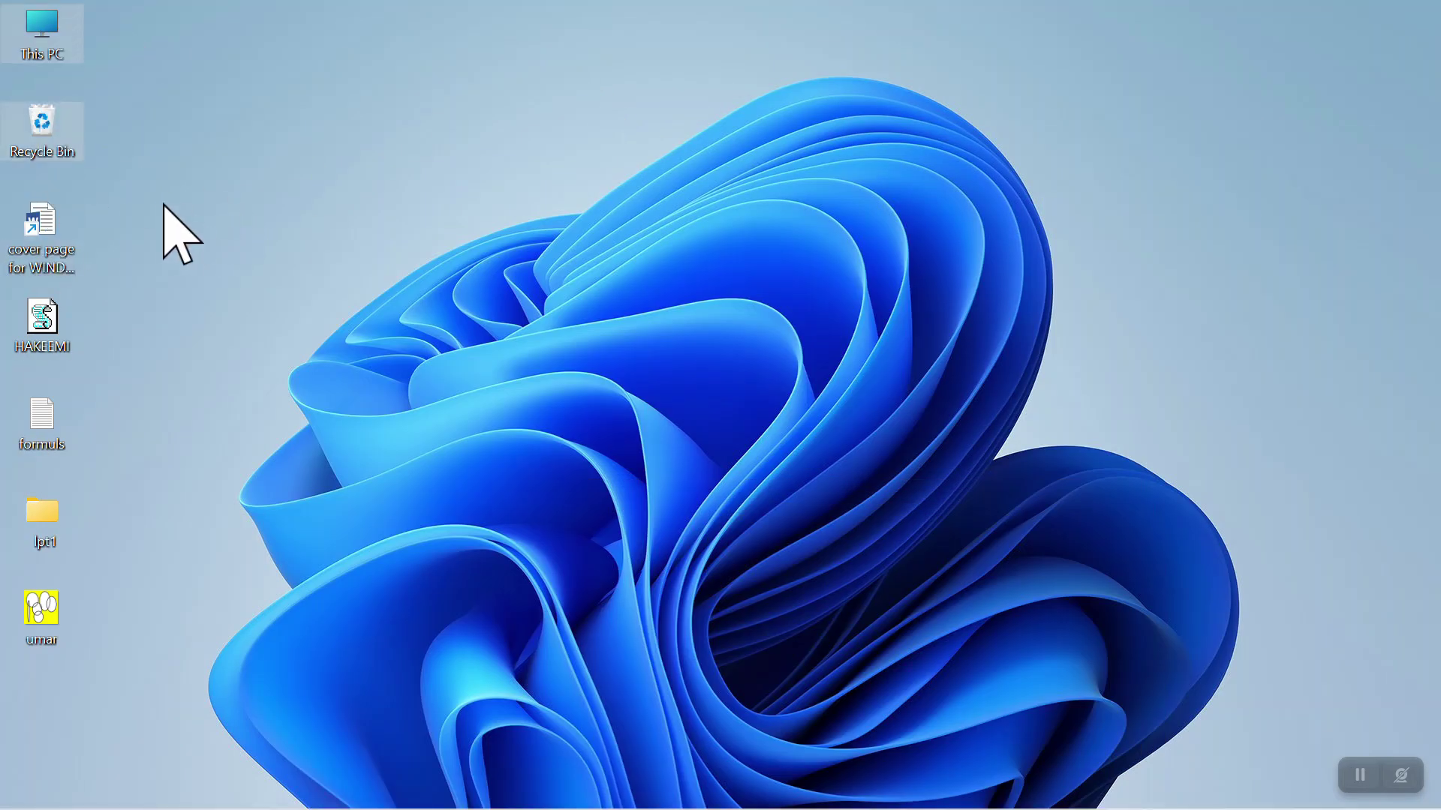
left_click(296, 434)
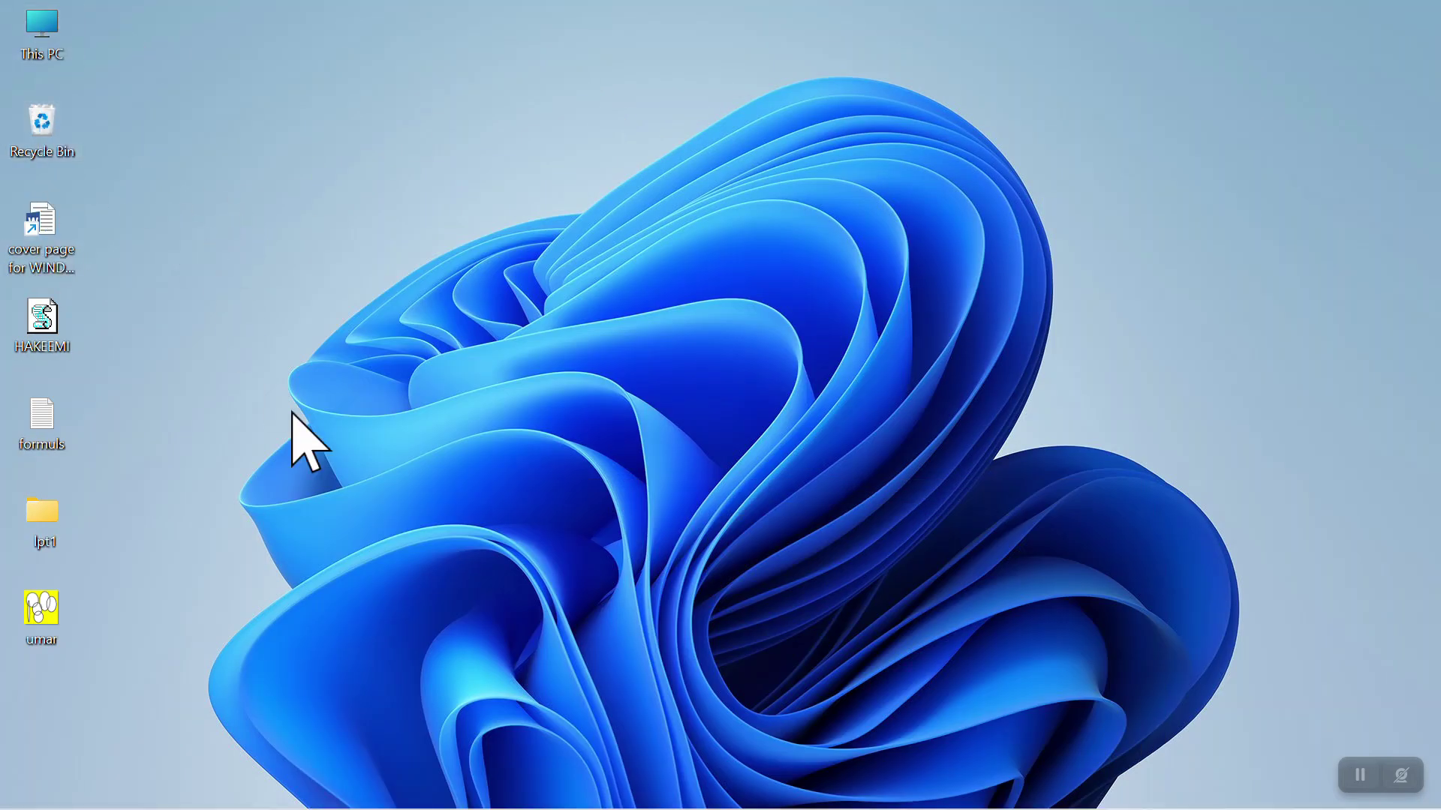
right_click(51, 126)
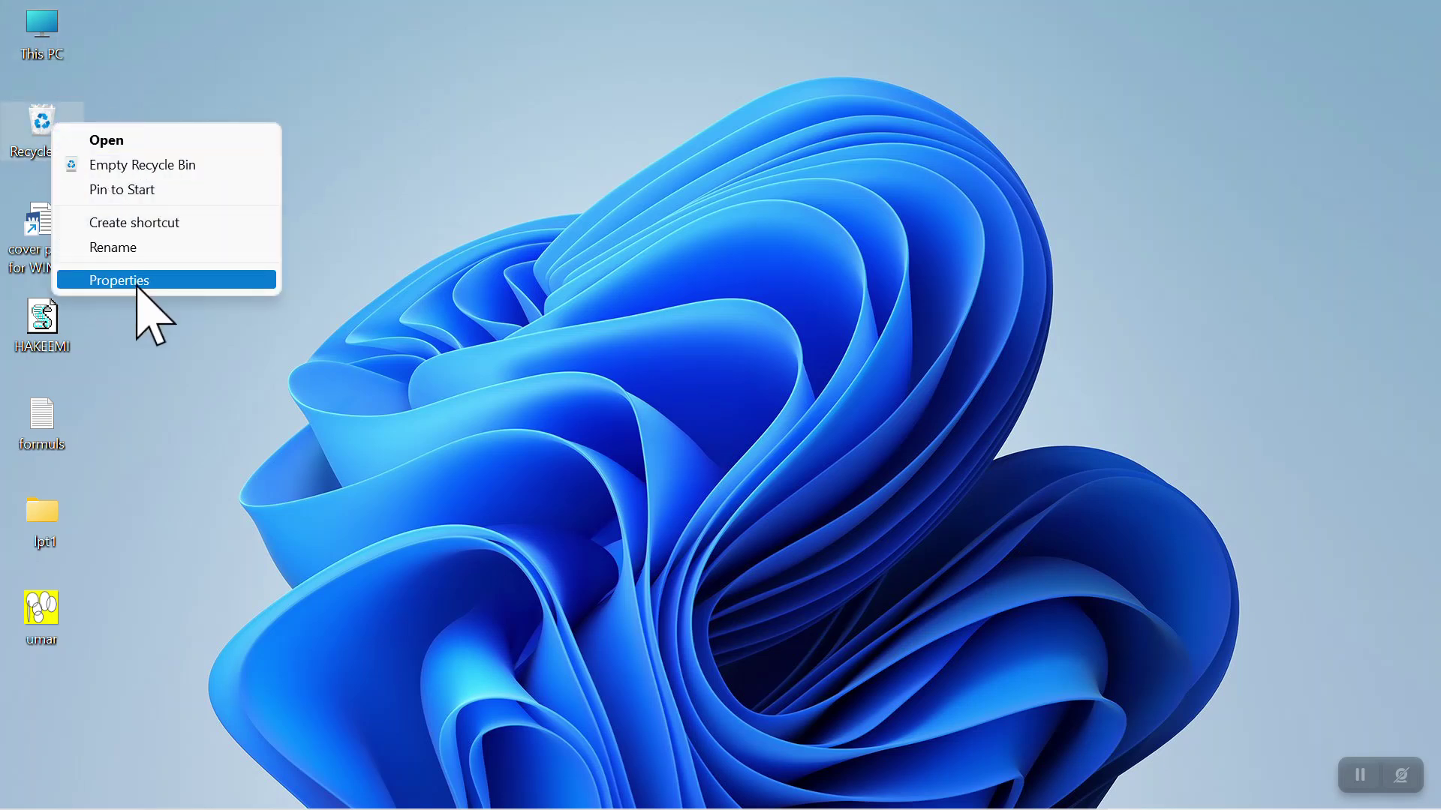
left_click(218, 393)
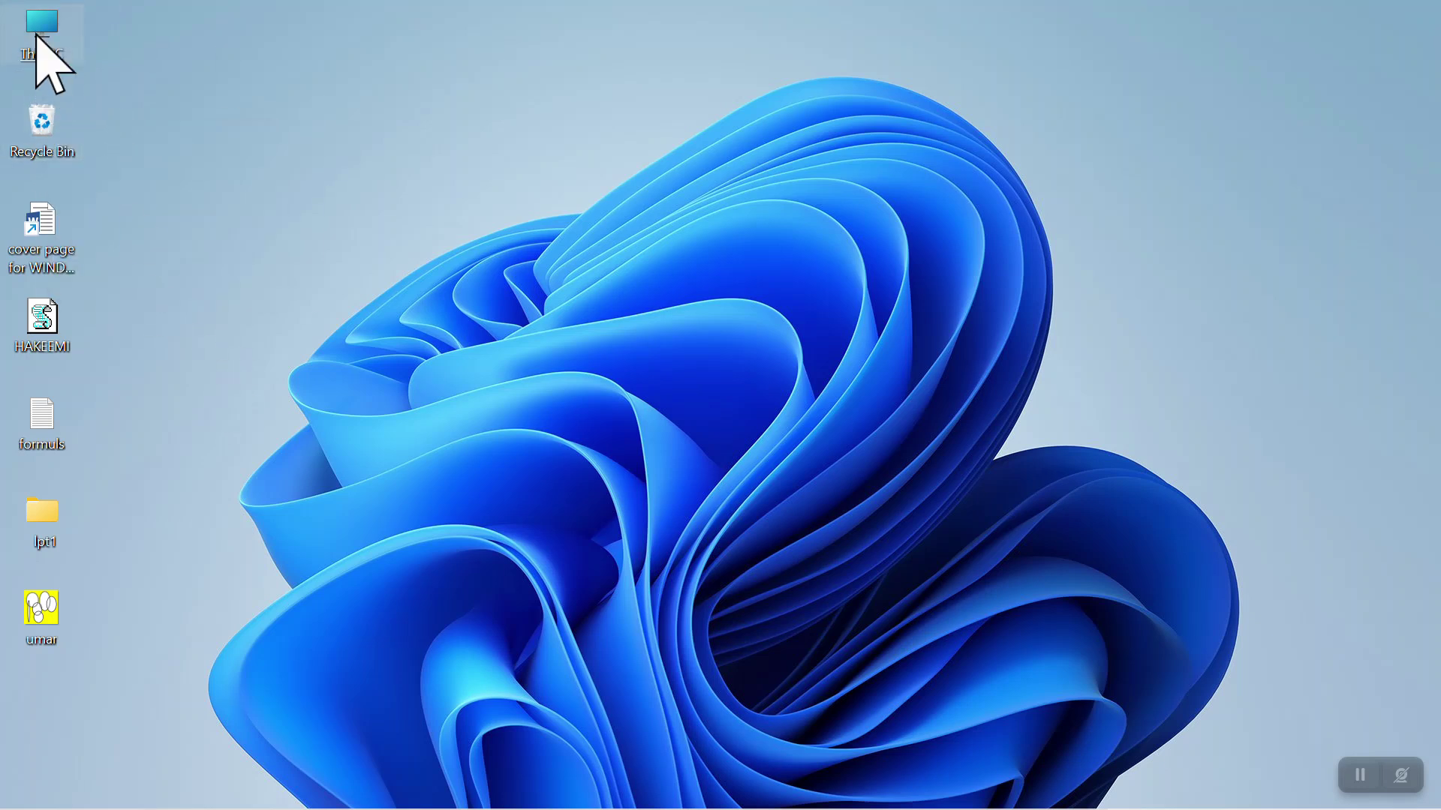
right_click(37, 32)
left_click(114, 240)
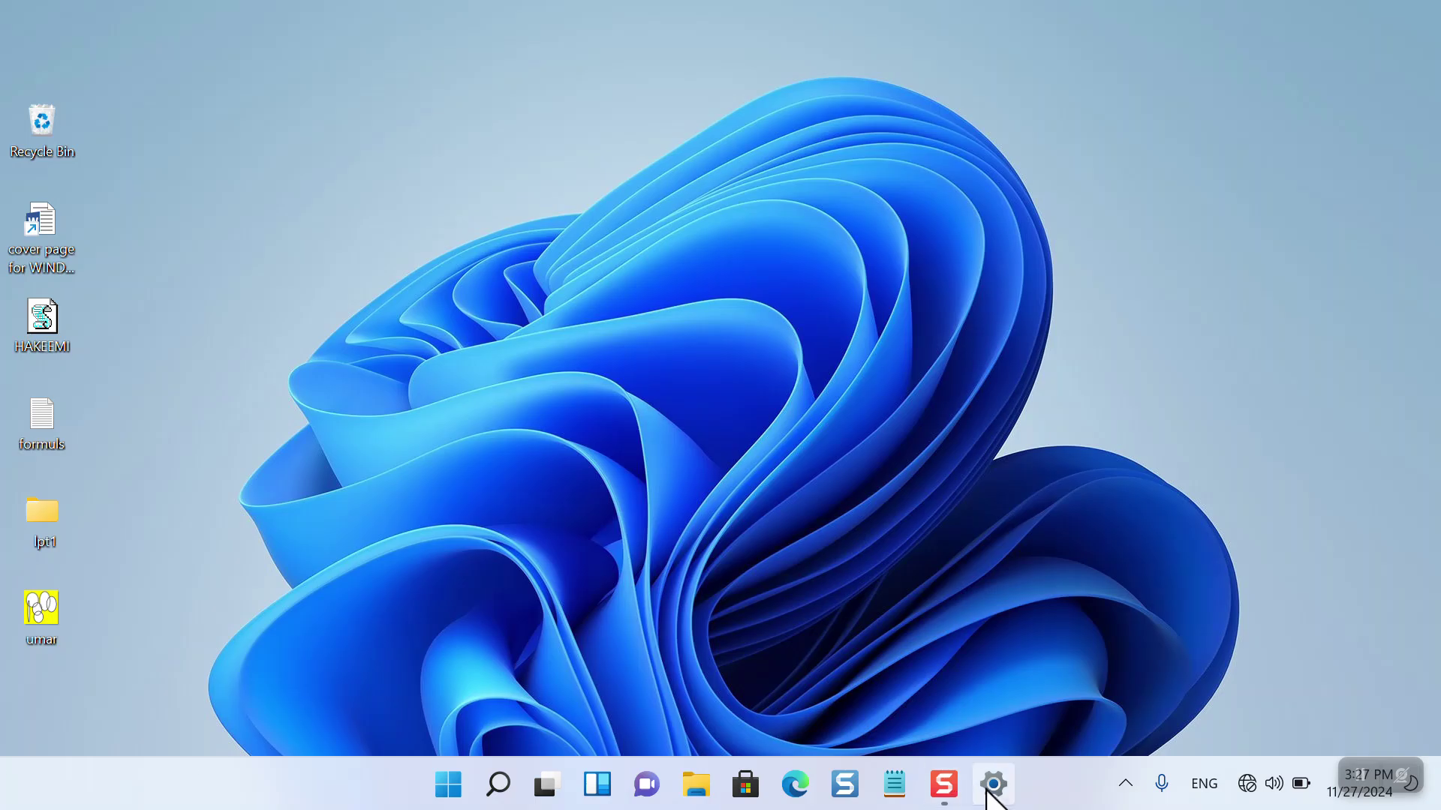
Step: Reopen Settings, go to the Desktop icon settings from the Themes page, and apply the Computer icon to the desktop
left_click(989, 783)
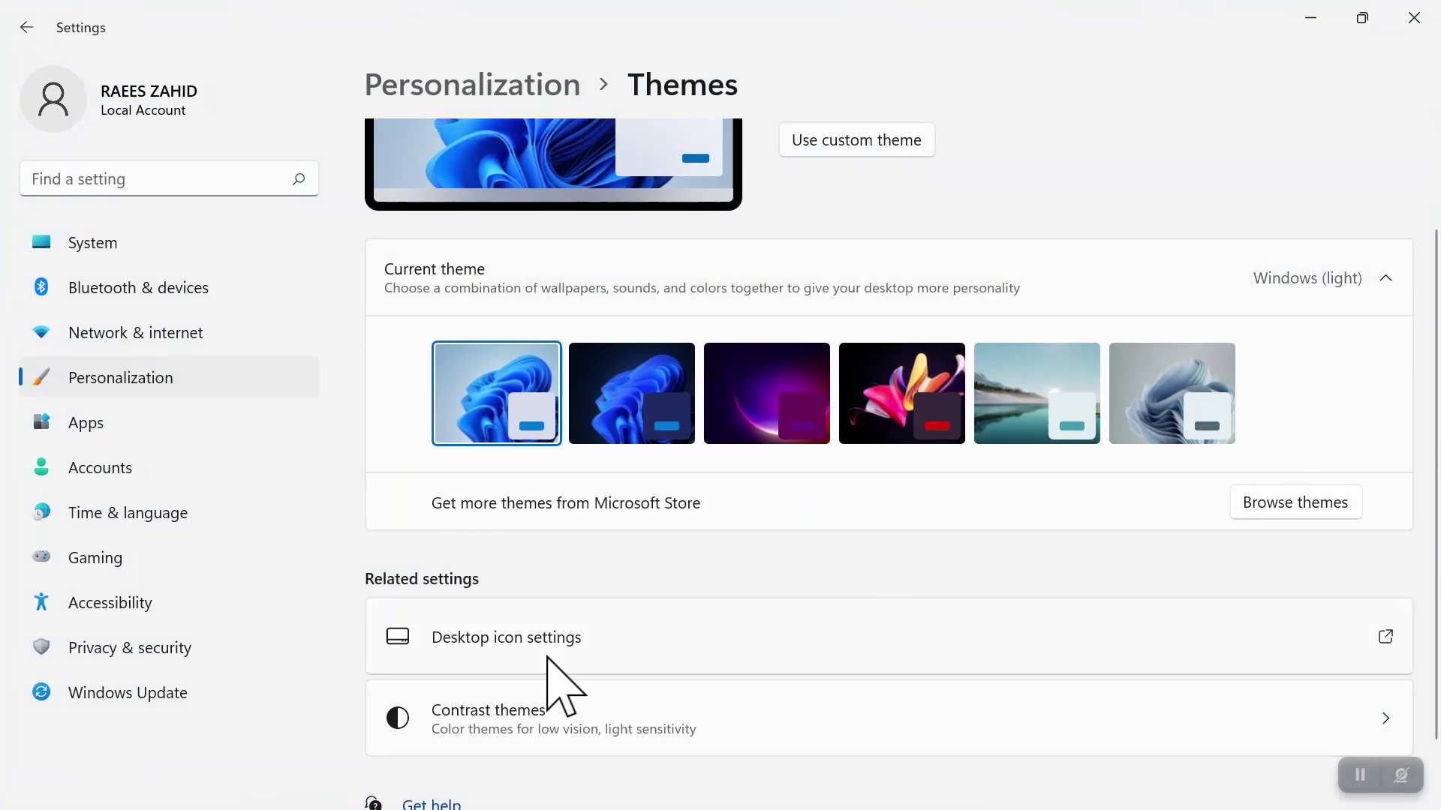
left_click(491, 650)
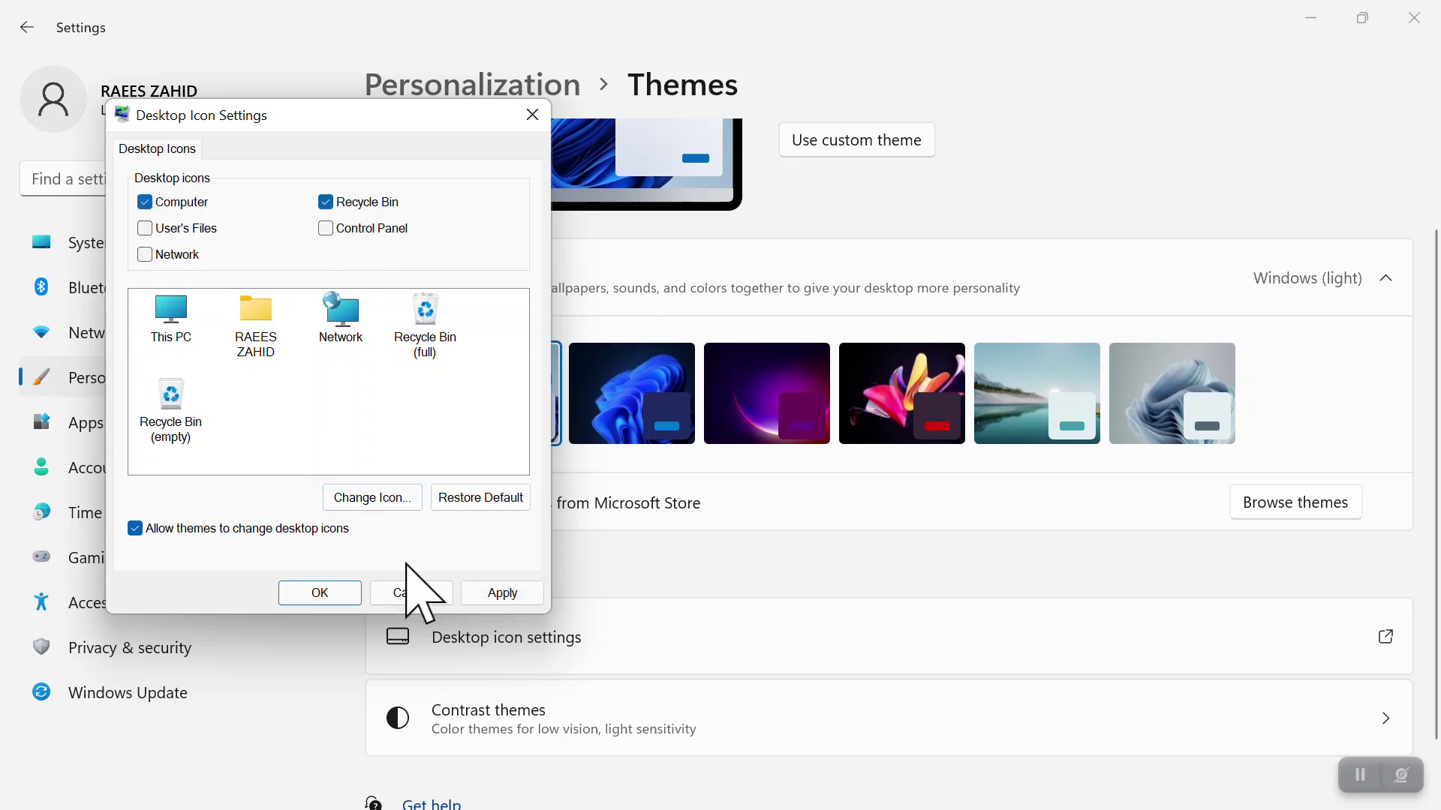
left_click(500, 593)
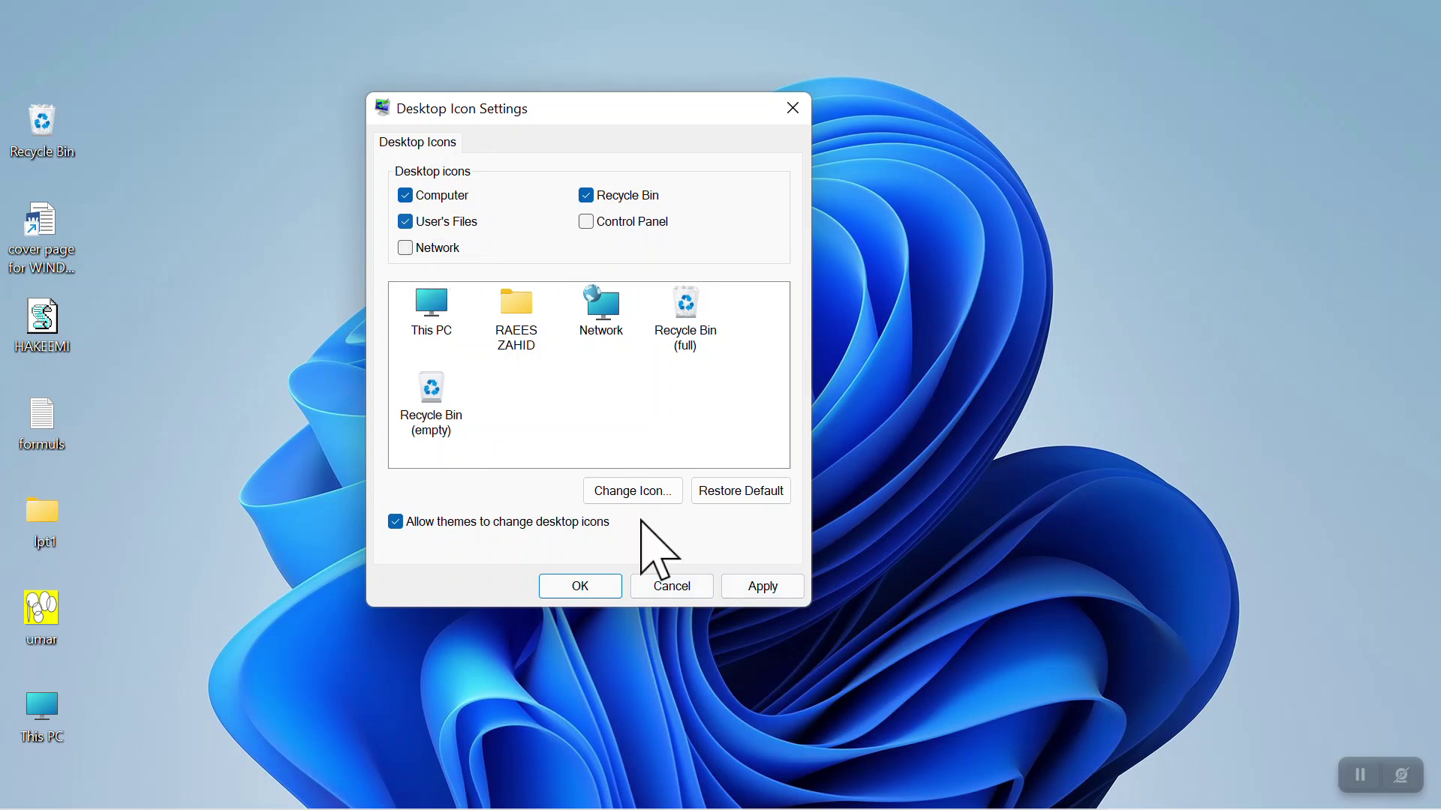
Step: Enable the User's Files, Network and Control Panel desktop icons one after another, applying each change
left_click(795, 590)
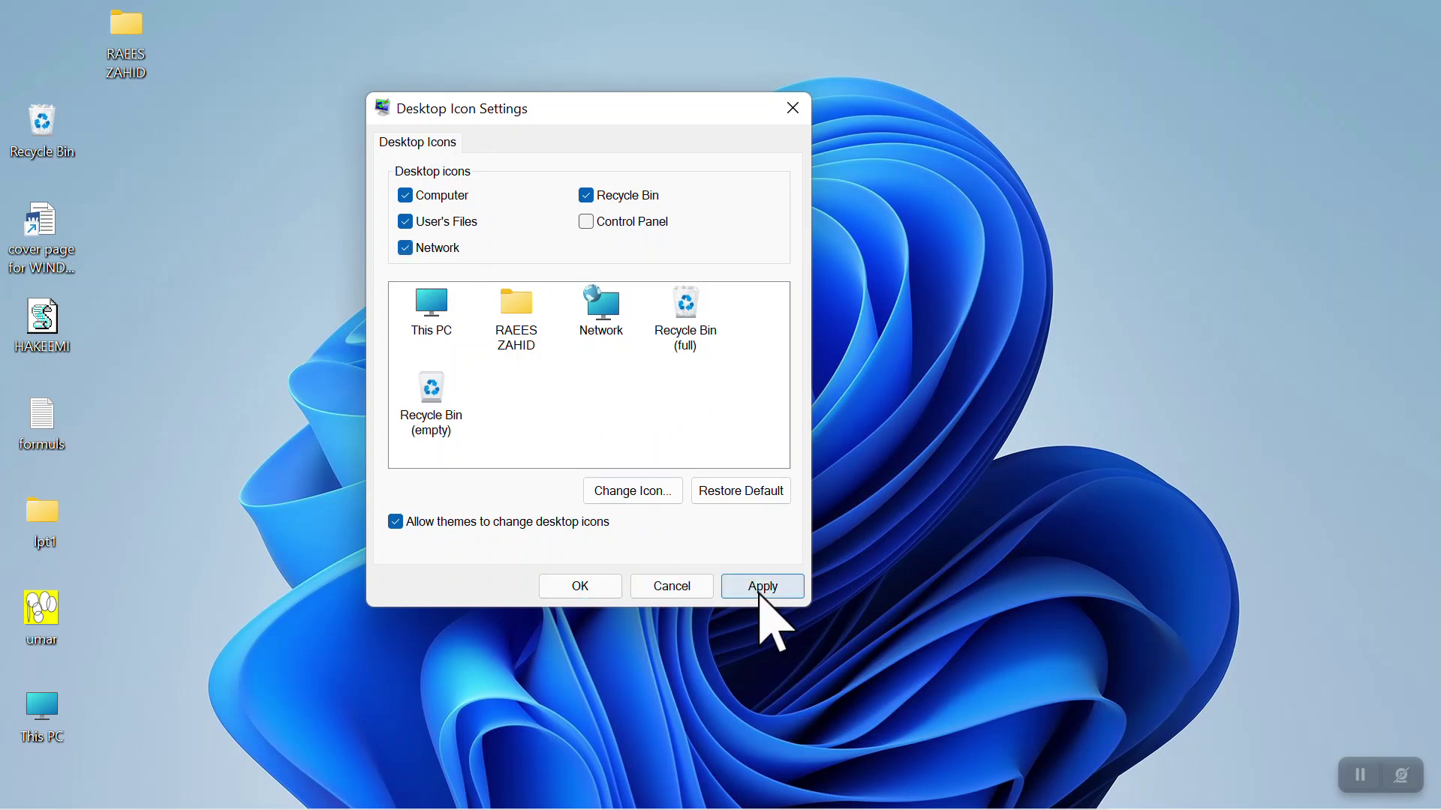
left_click(759, 588)
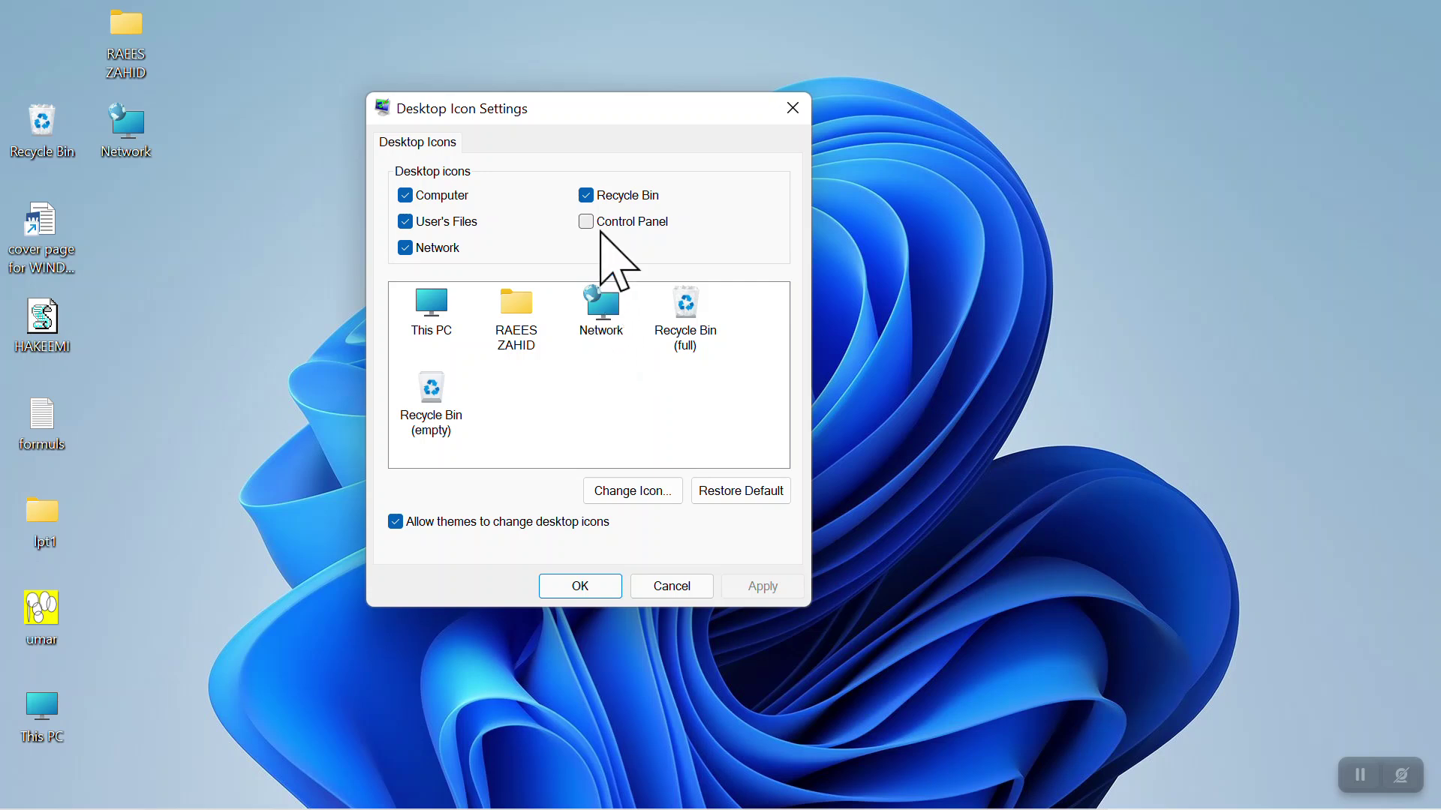
left_click(779, 581)
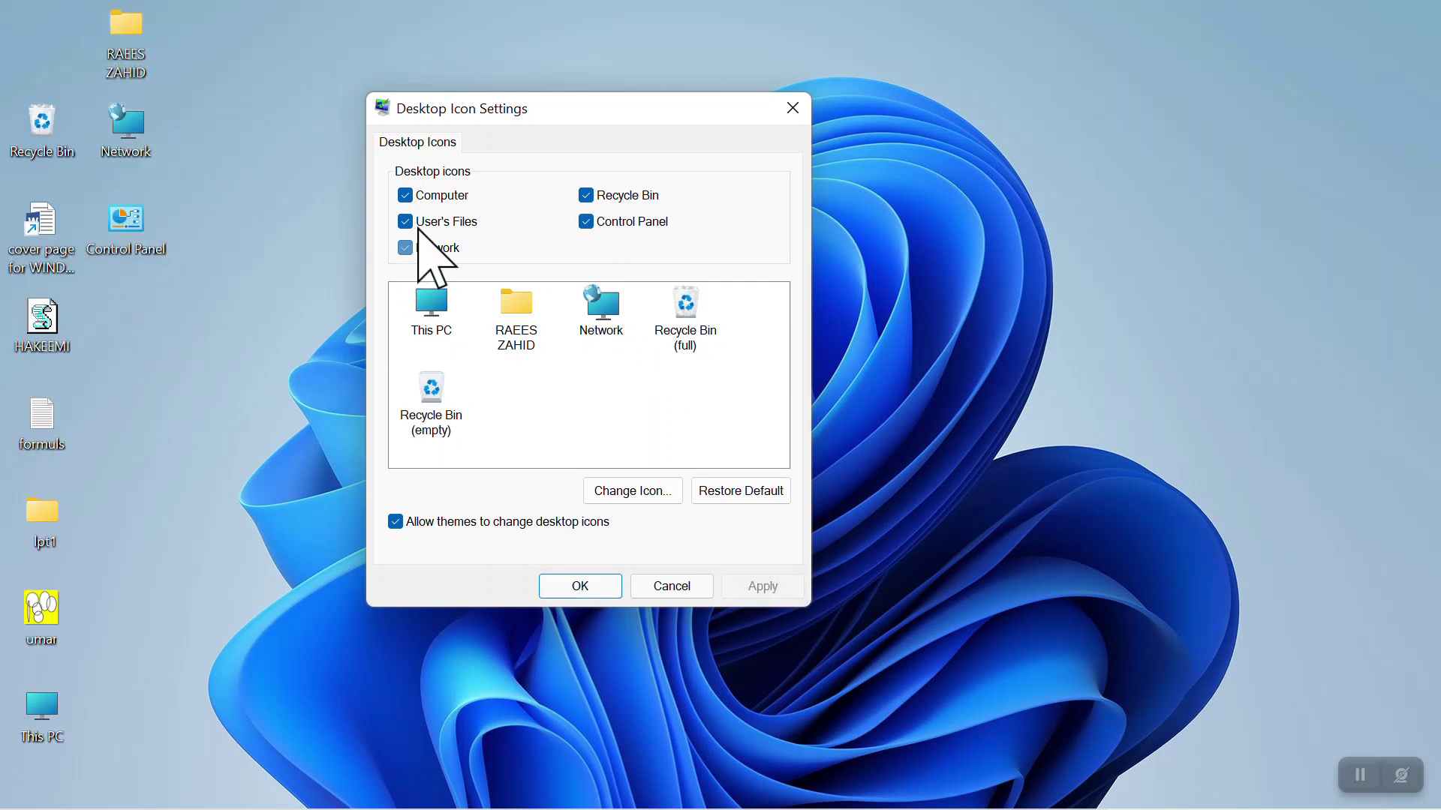
Step: Disable the User's Files, Network and Control Panel desktop icons, and turn the Recycle Bin icon off and back on, applying the changes
left_click(604, 223)
left_click(747, 591)
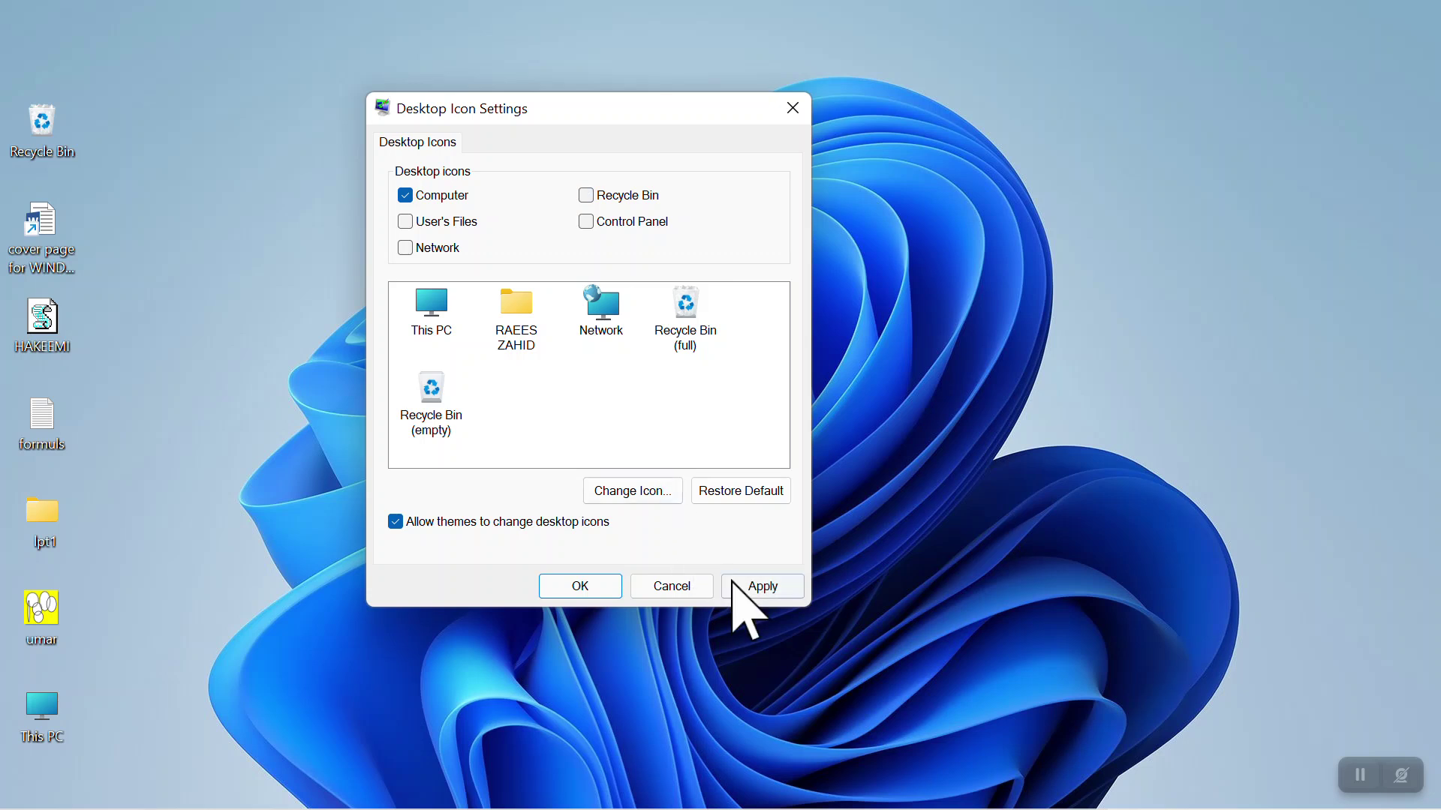
left_click(734, 585)
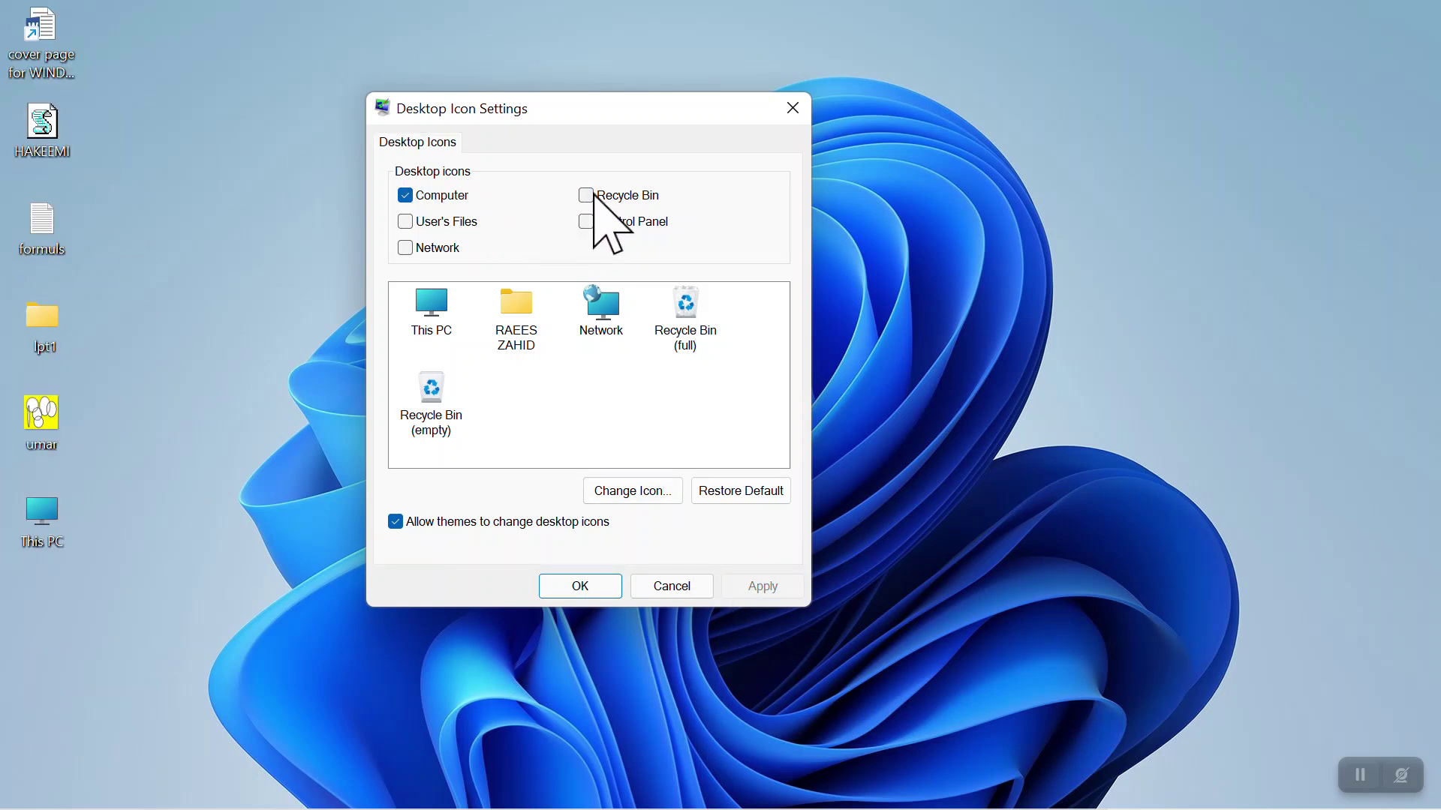
left_click(745, 586)
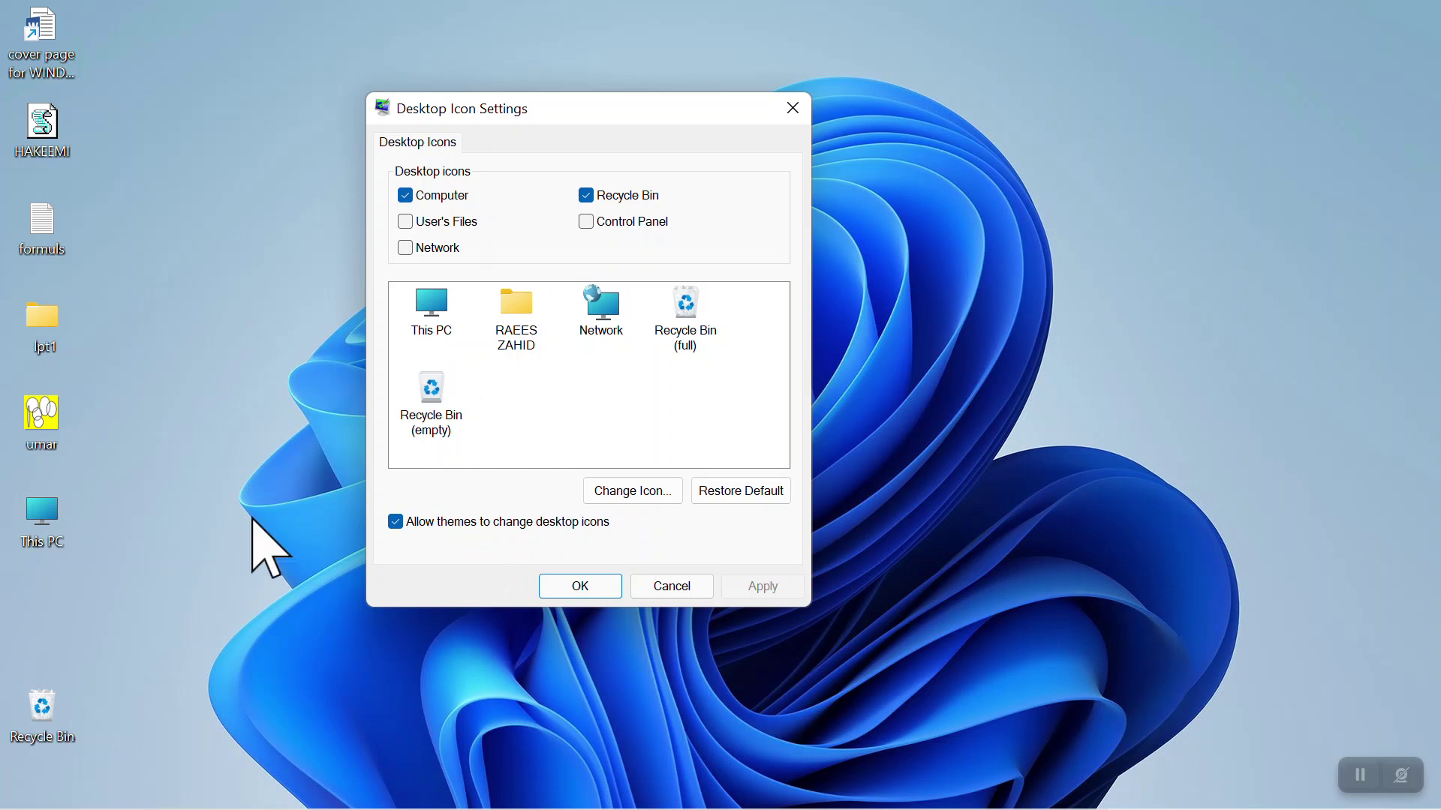
left_click(2, 488)
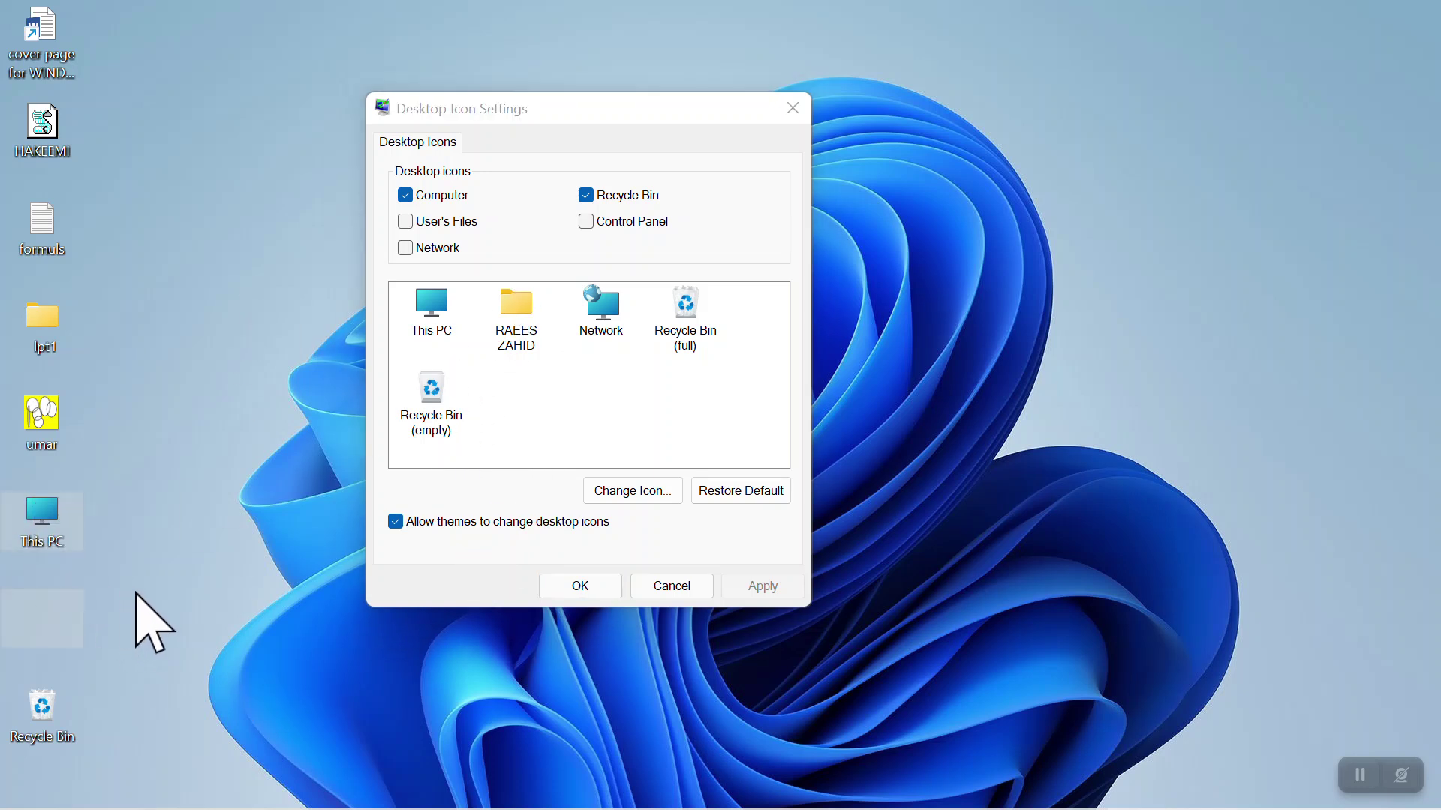
left_click_drag(224, 576, 171, 522)
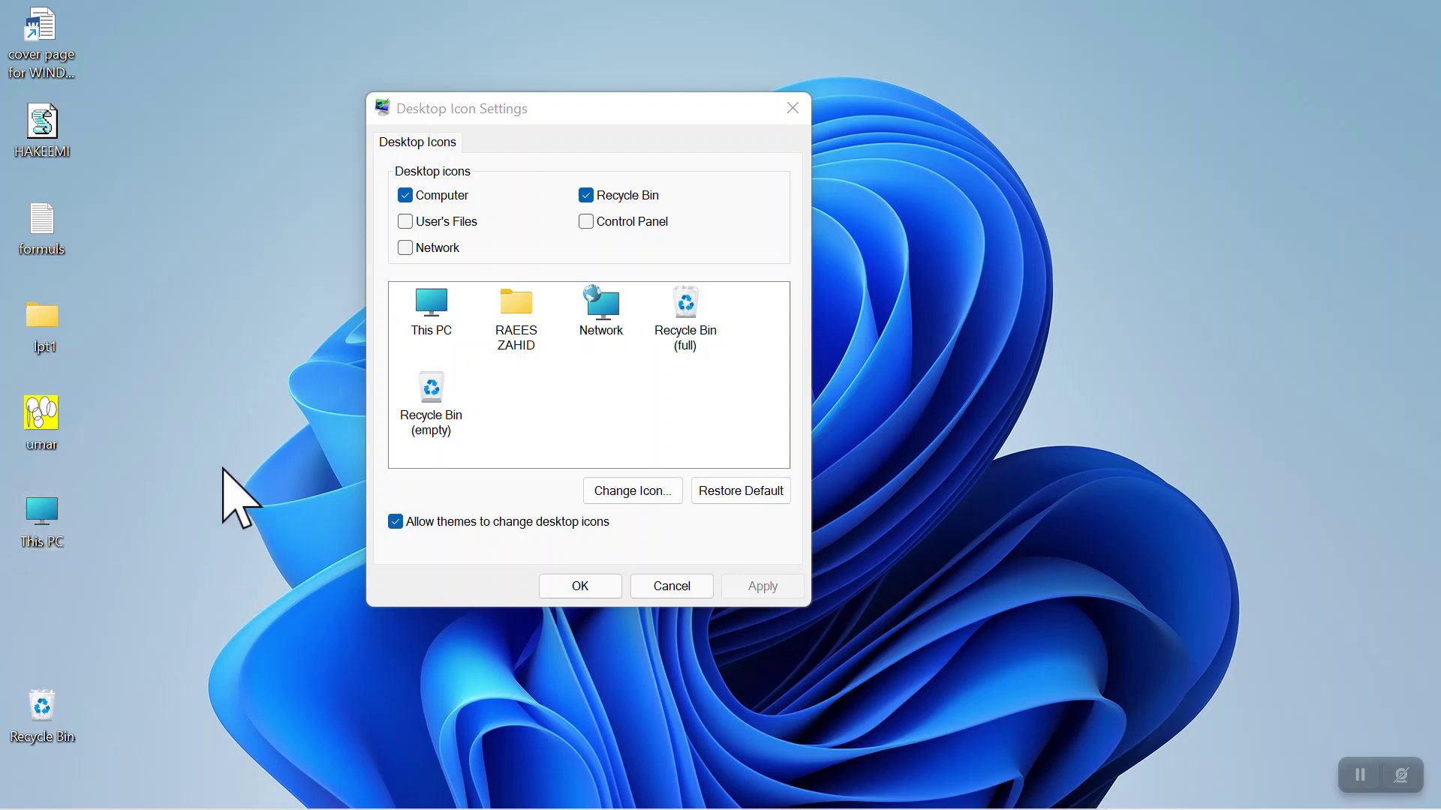
key("super+e")
left_click(1418, 12)
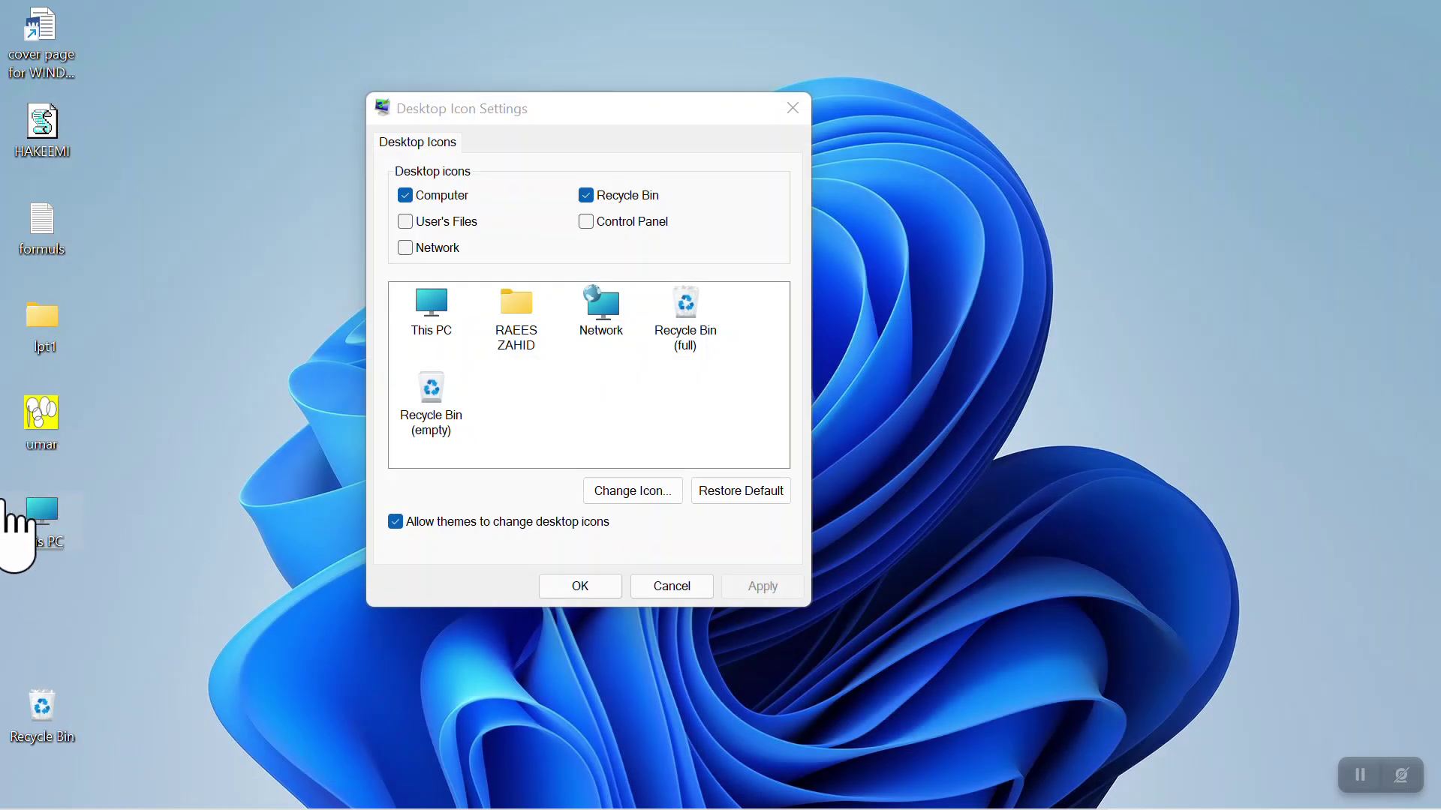
Step: Change the This PC icon to a blank one from imageres.dll, apply it, and check the icon on the desktop
left_click(441, 319)
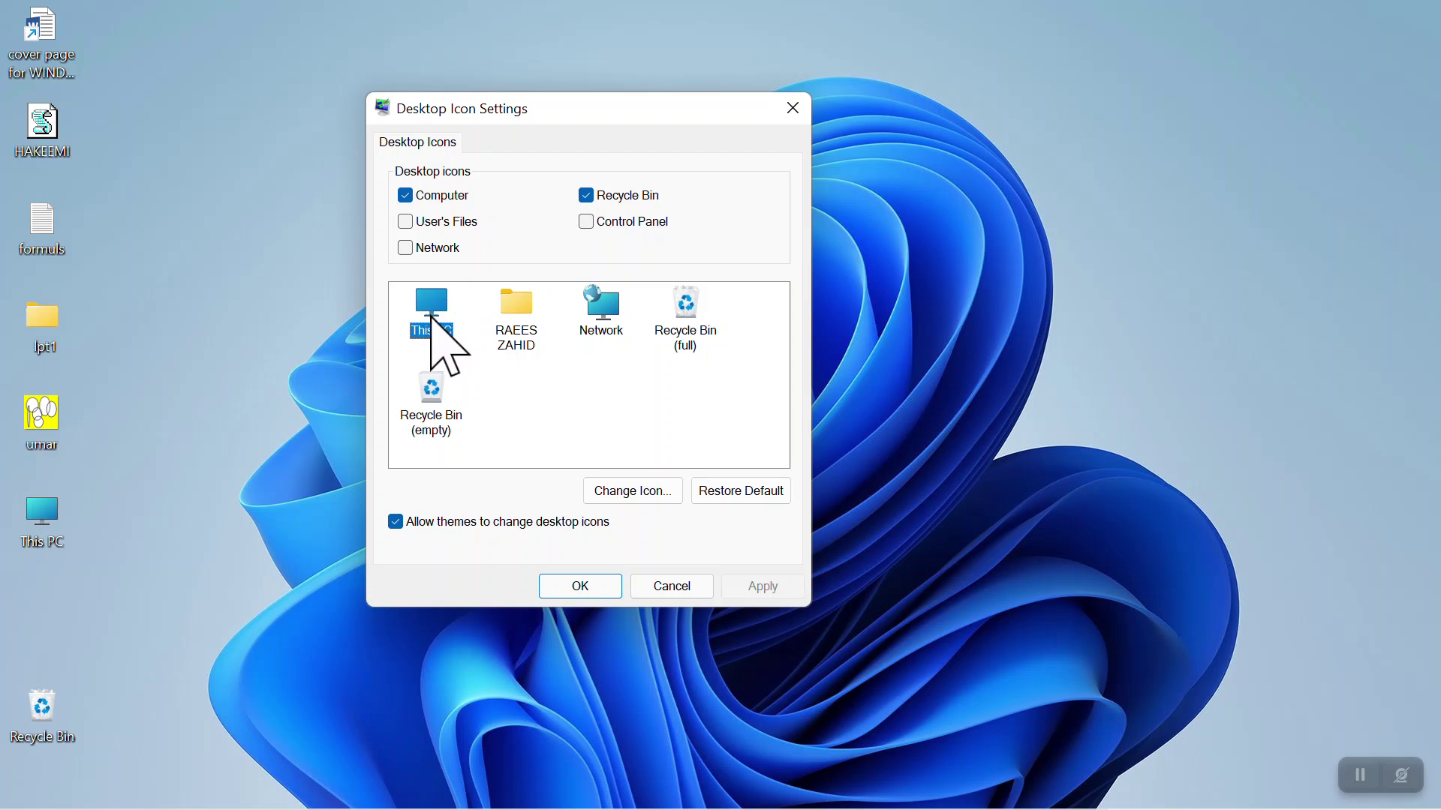
left_click(651, 491)
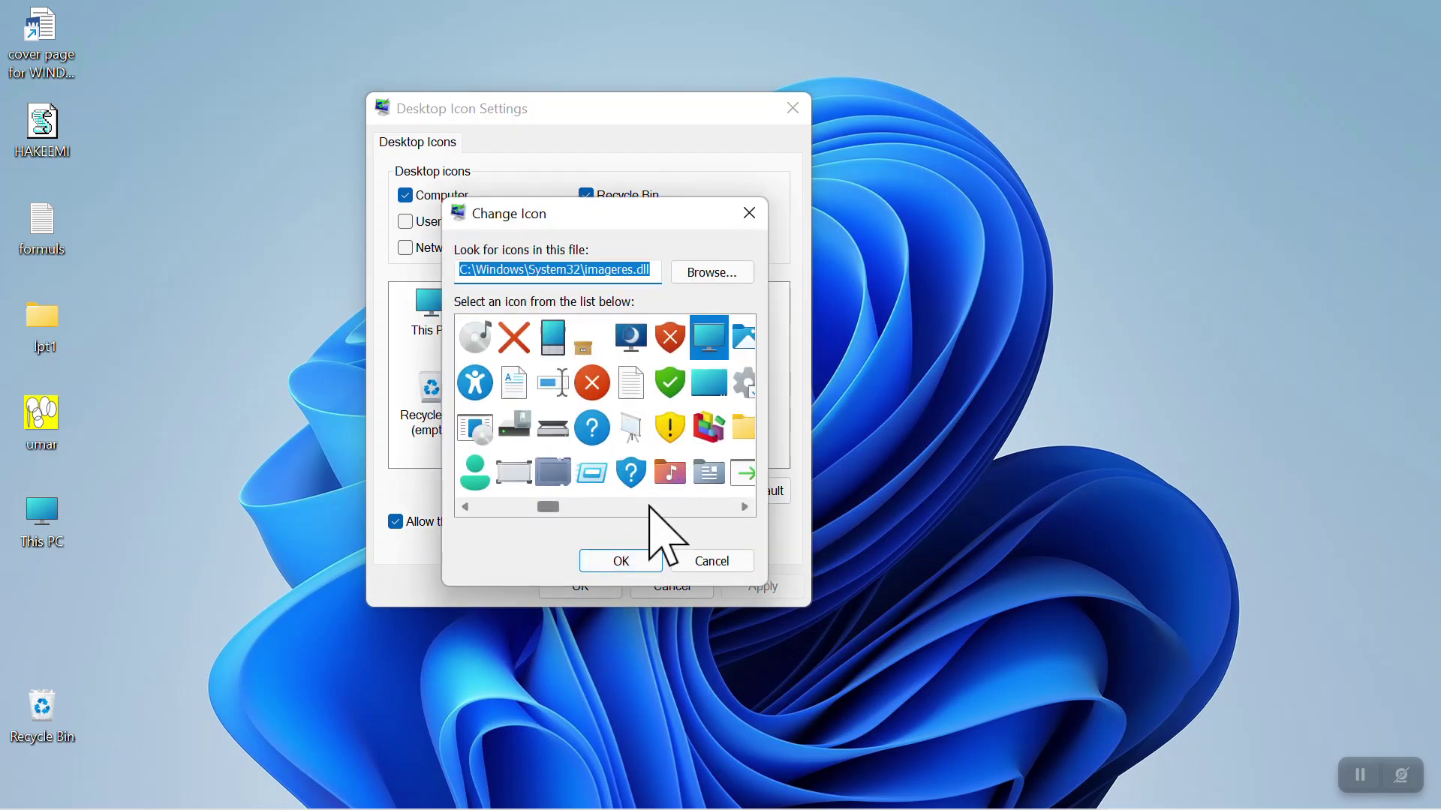
scroll(721, 510, "right", 5)
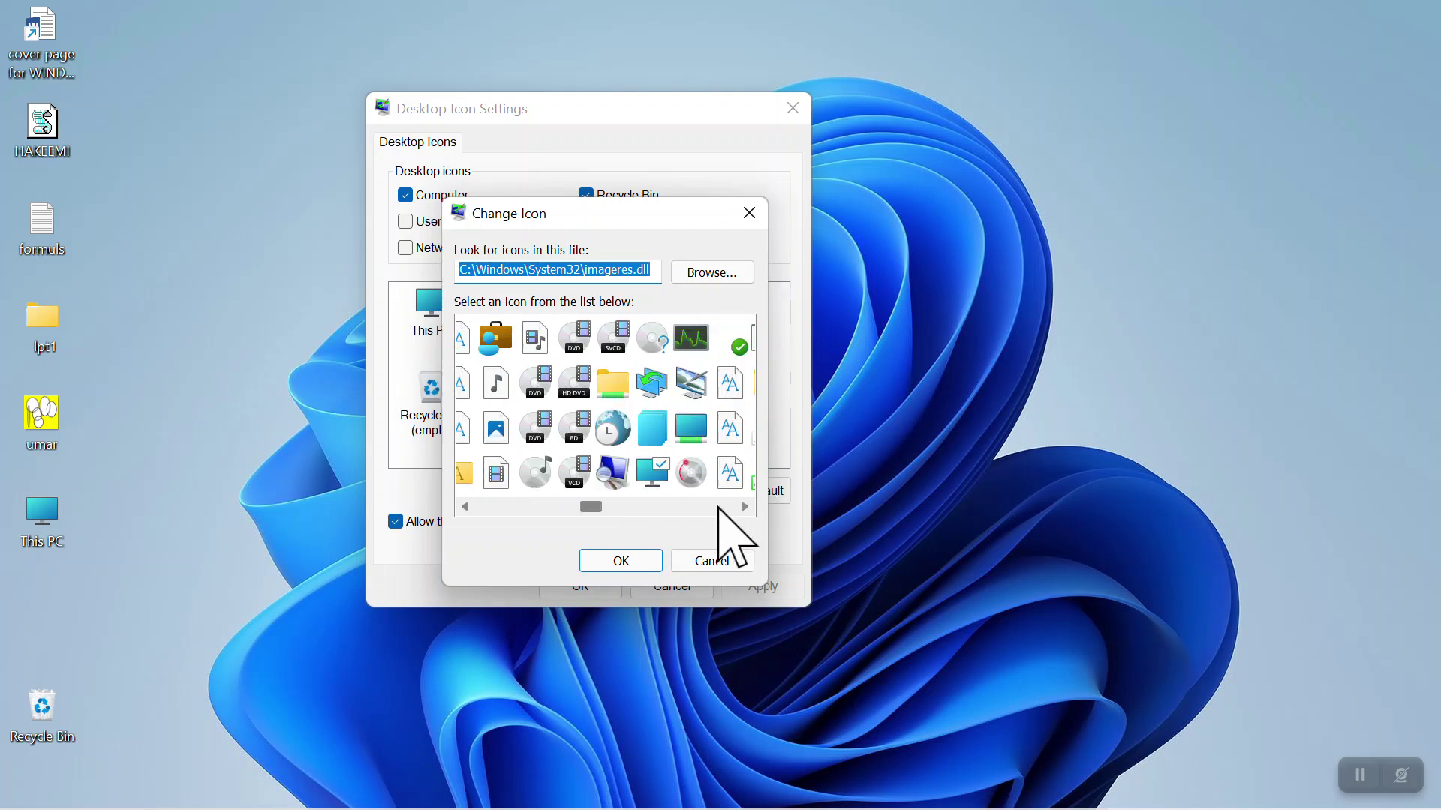
scroll(719, 509, "right", 5)
left_click(475, 473)
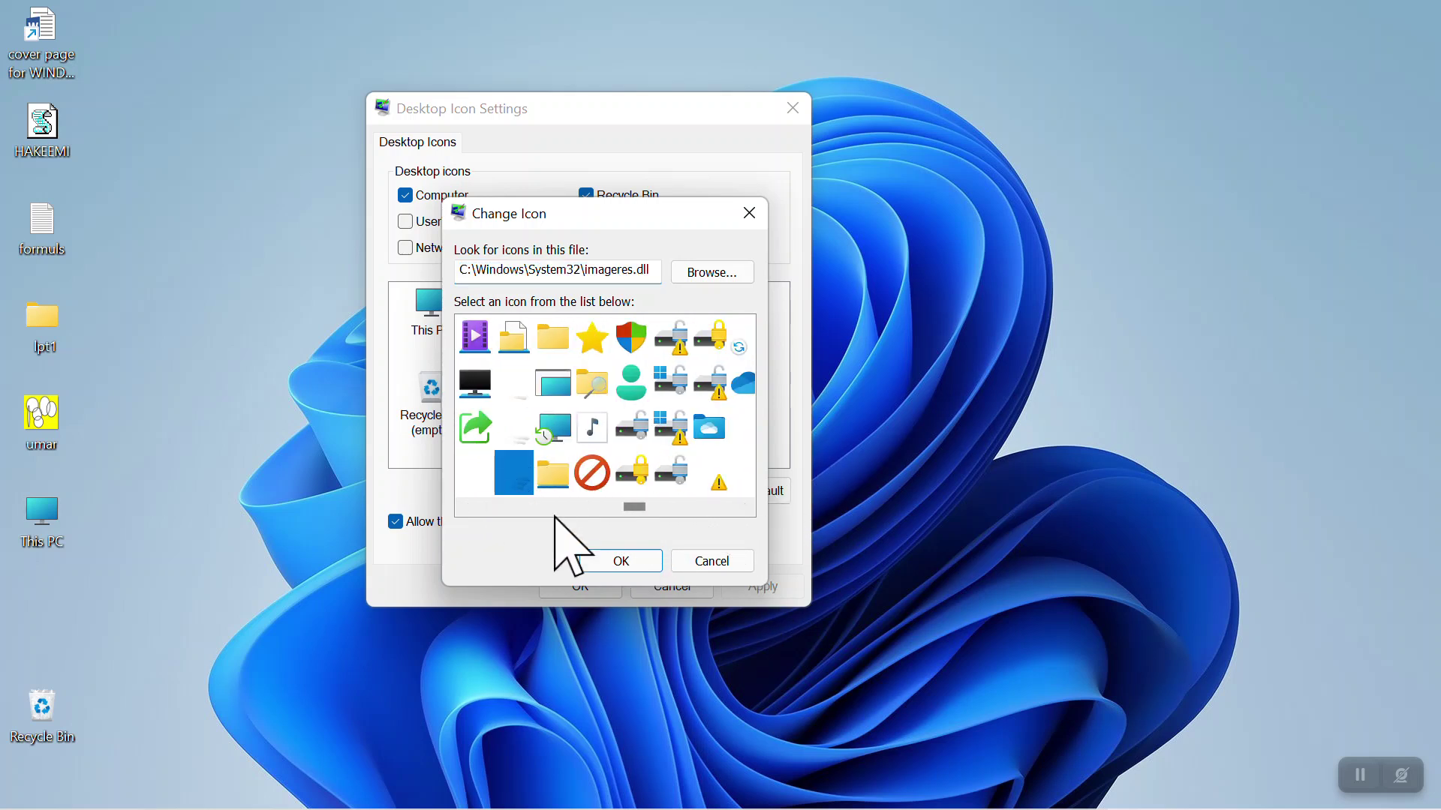
left_click(621, 562)
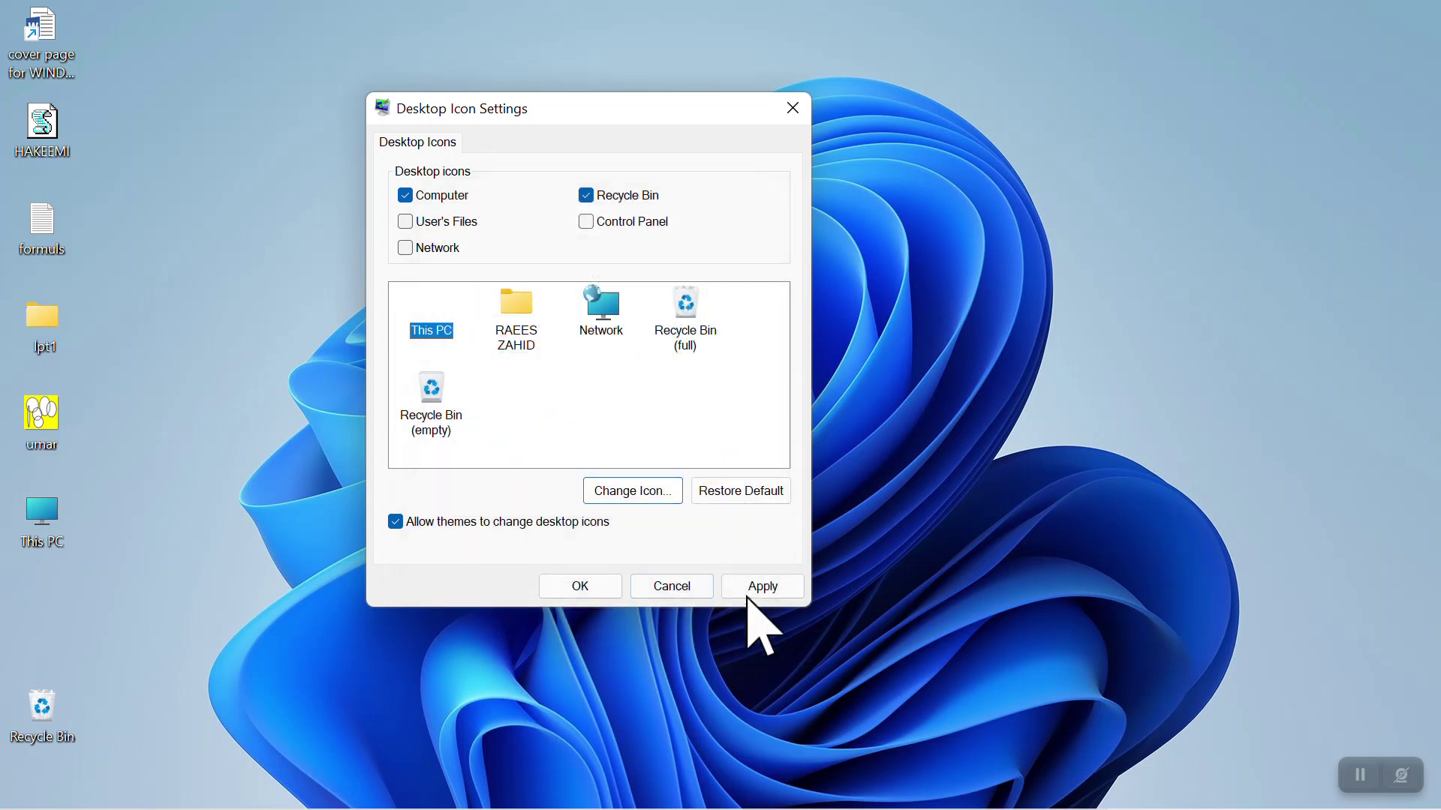
left_click(762, 586)
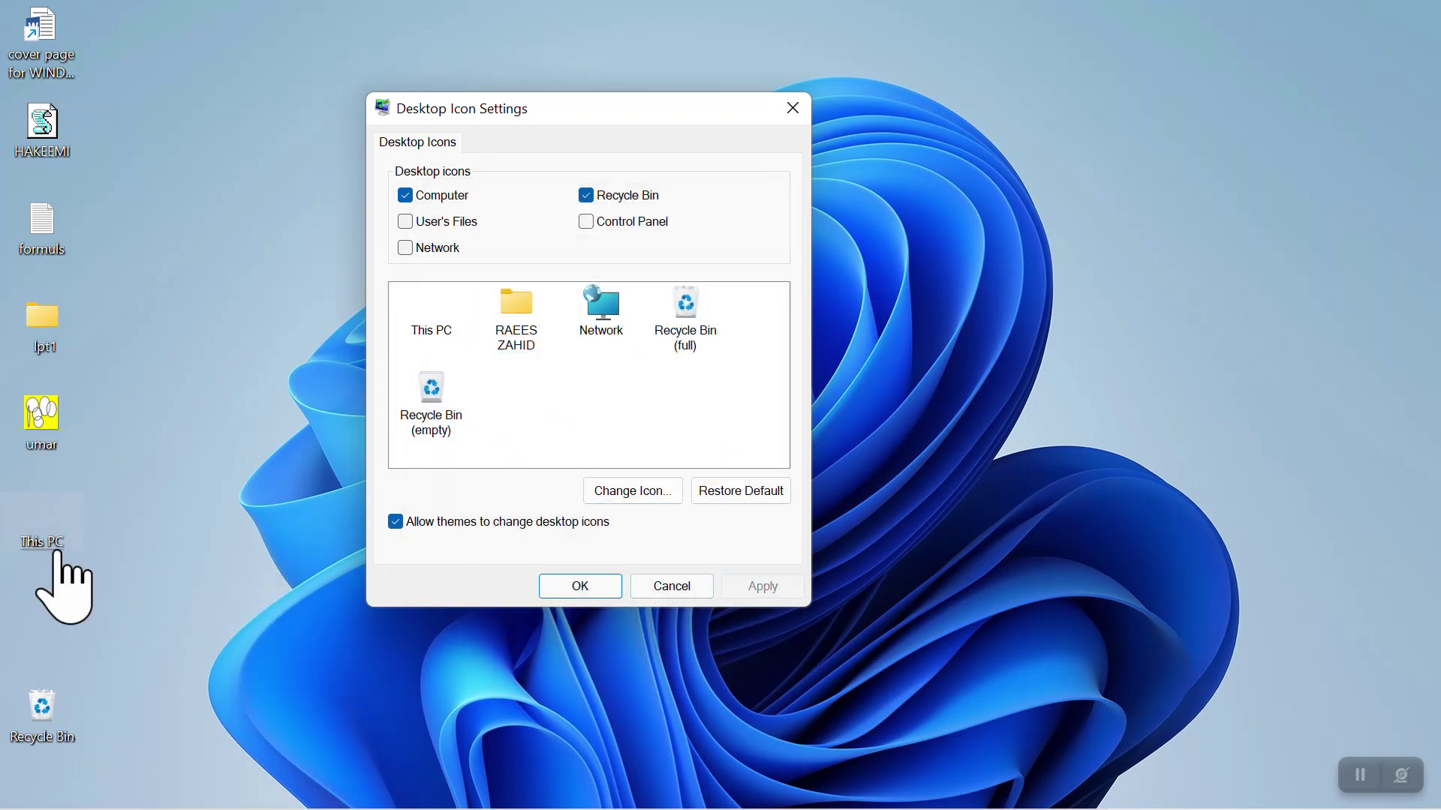
left_click_drag(97, 537, 25, 653)
left_click_drag(145, 474, 49, 645)
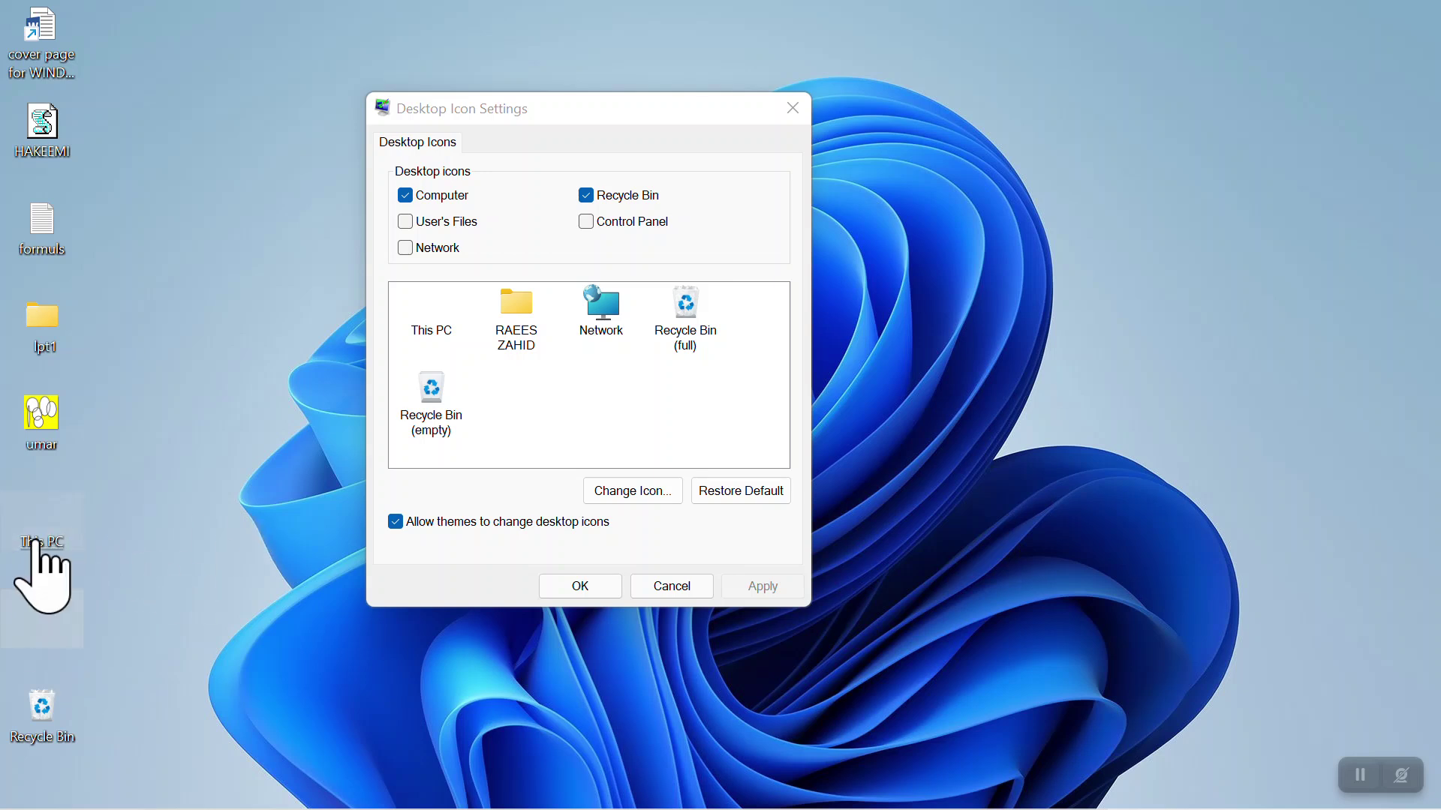
left_click(511, 337)
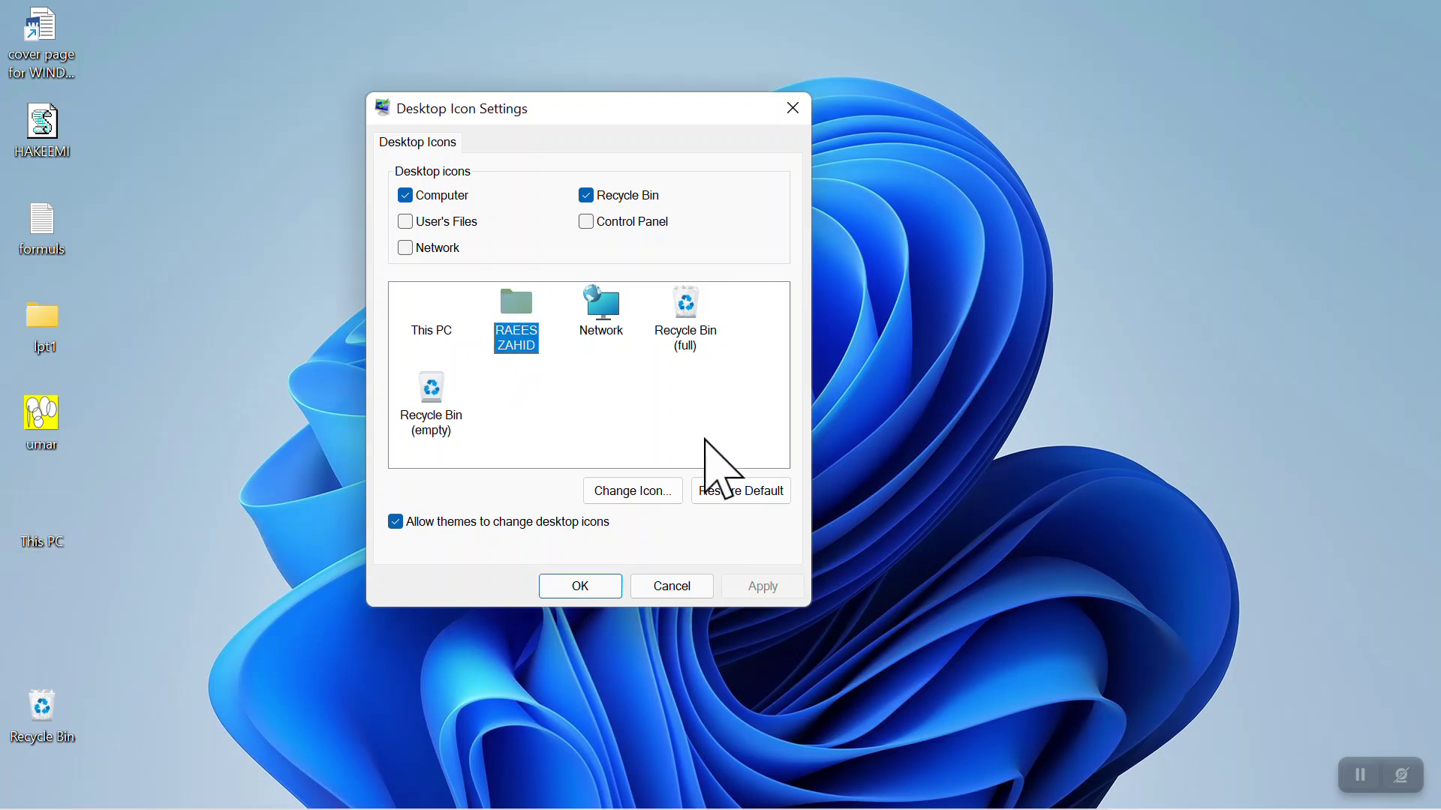
left_click(414, 308)
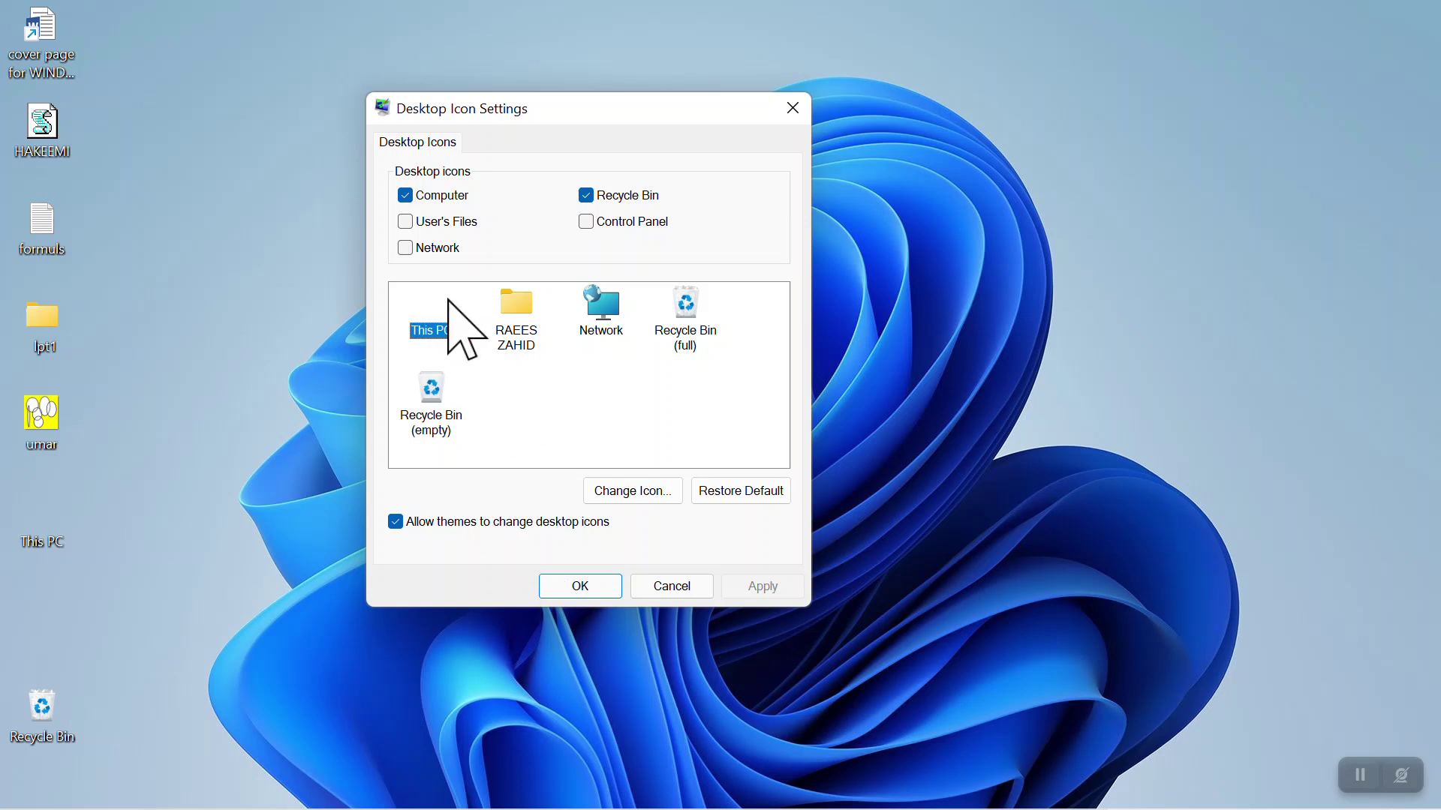
left_click(624, 496)
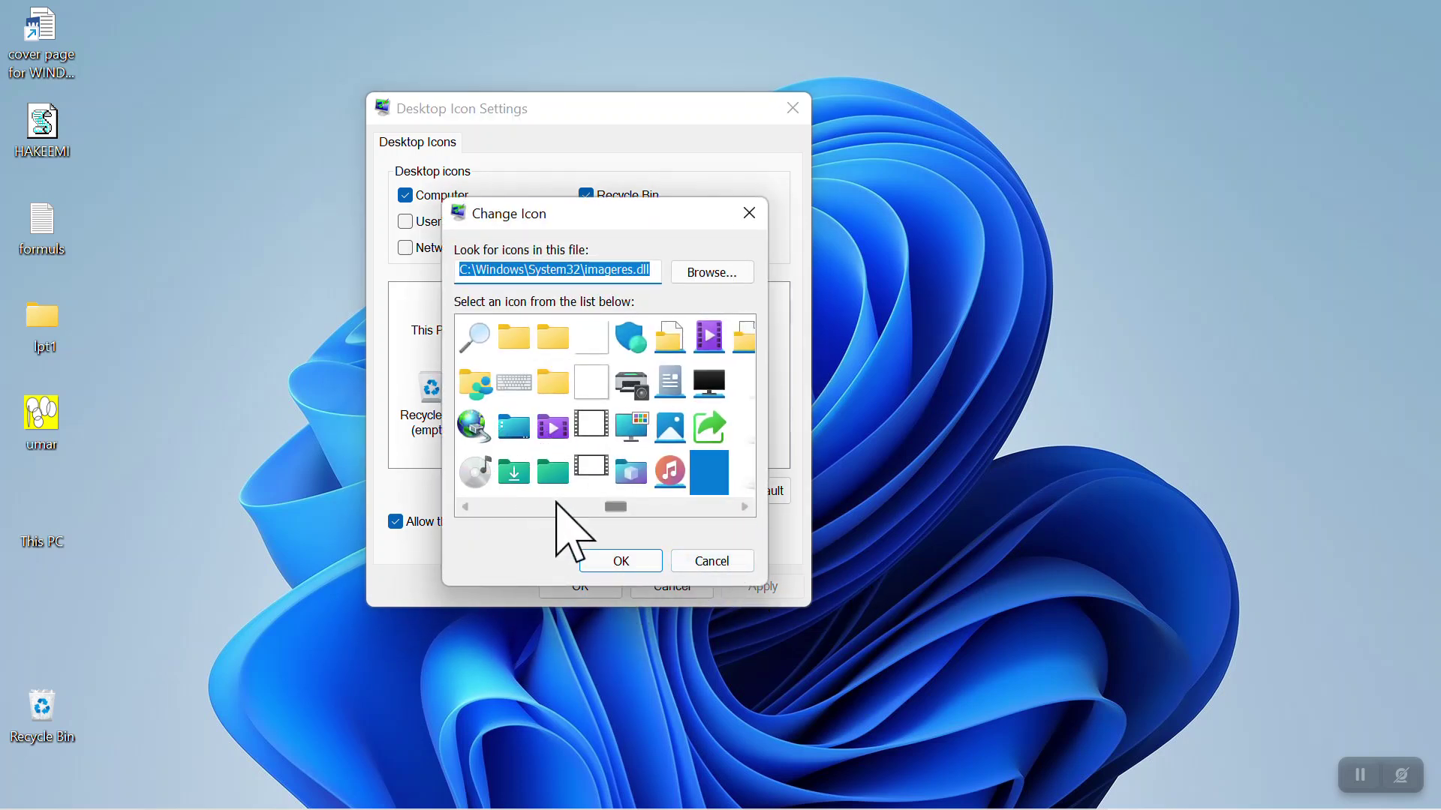
left_click_drag(618, 507, 583, 508)
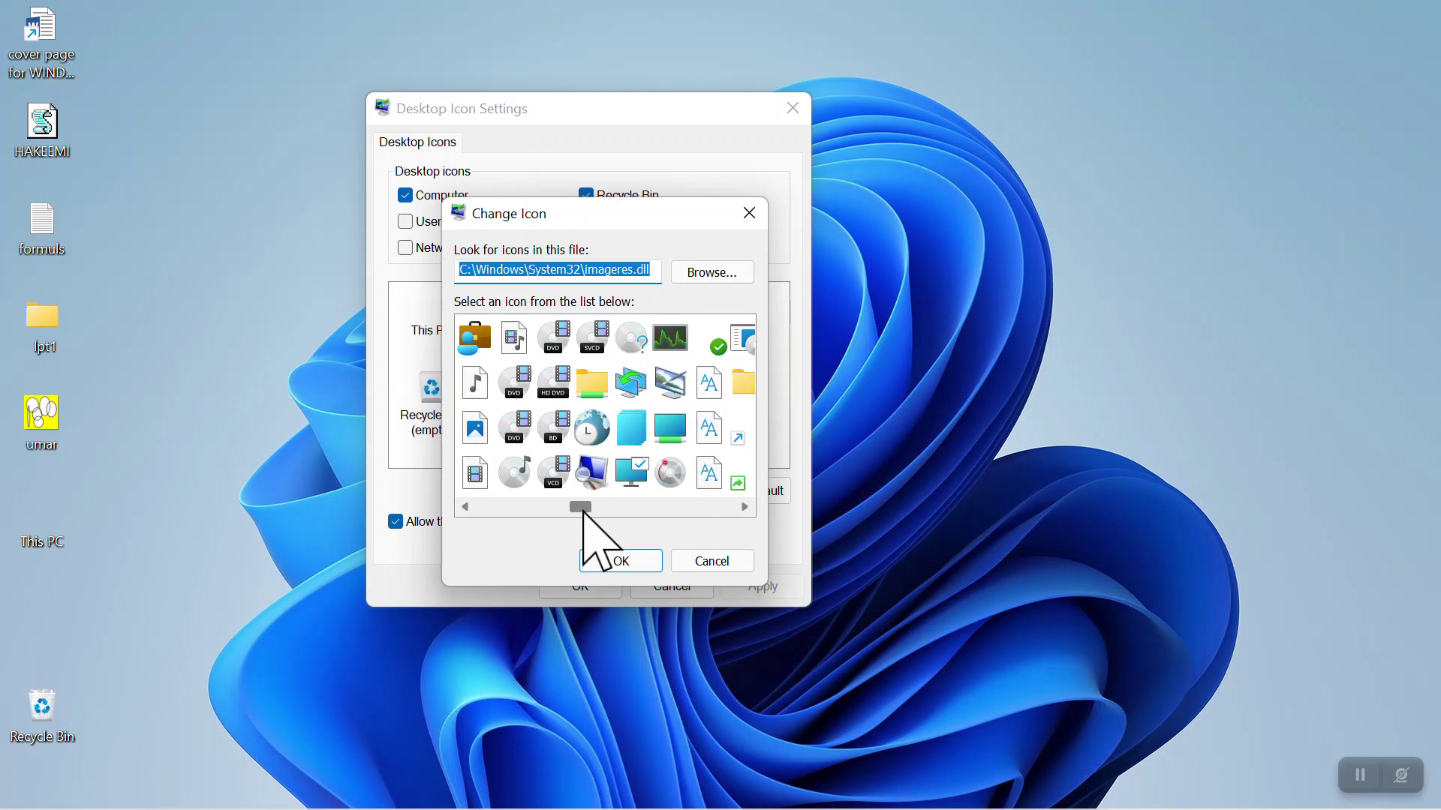
left_click(632, 473)
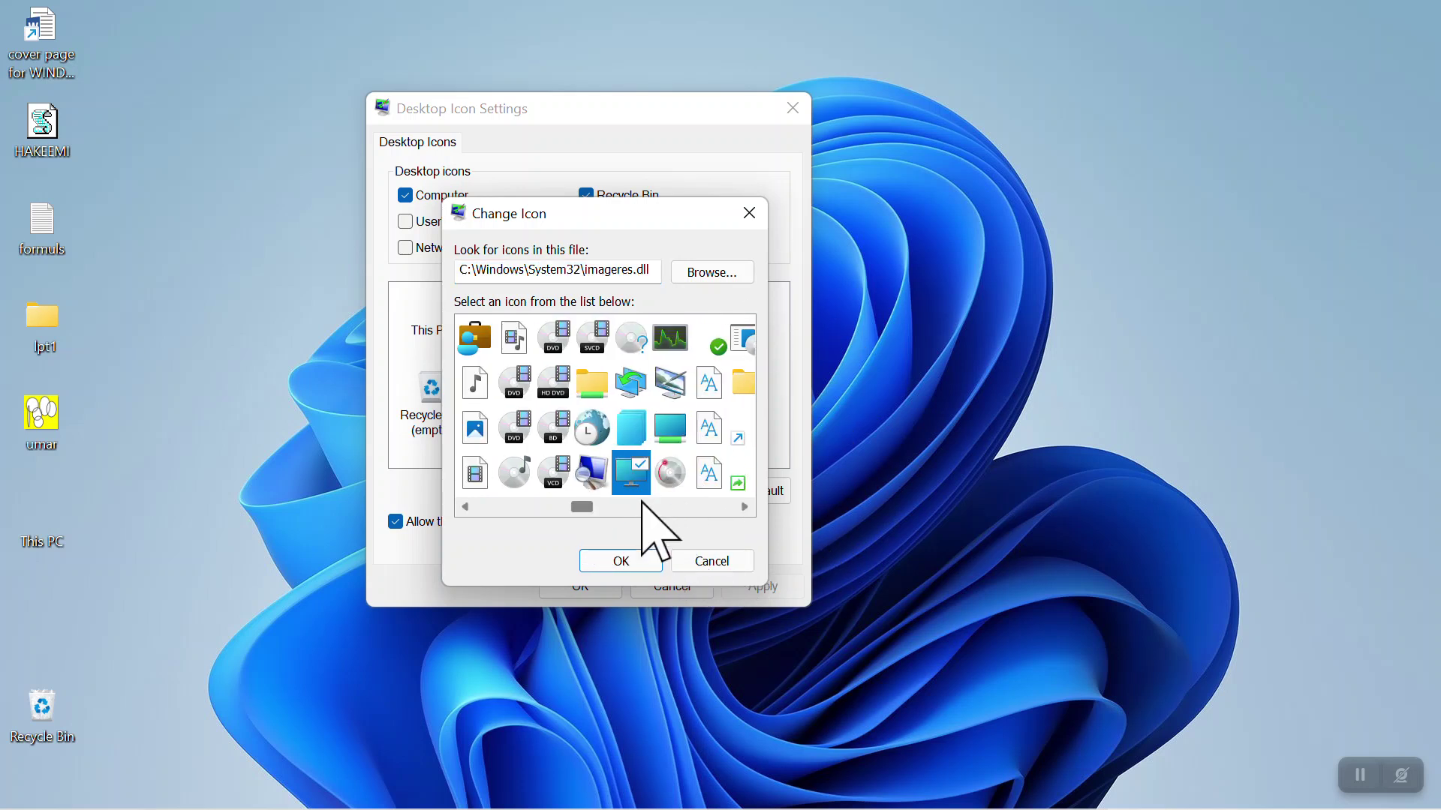
left_click(725, 561)
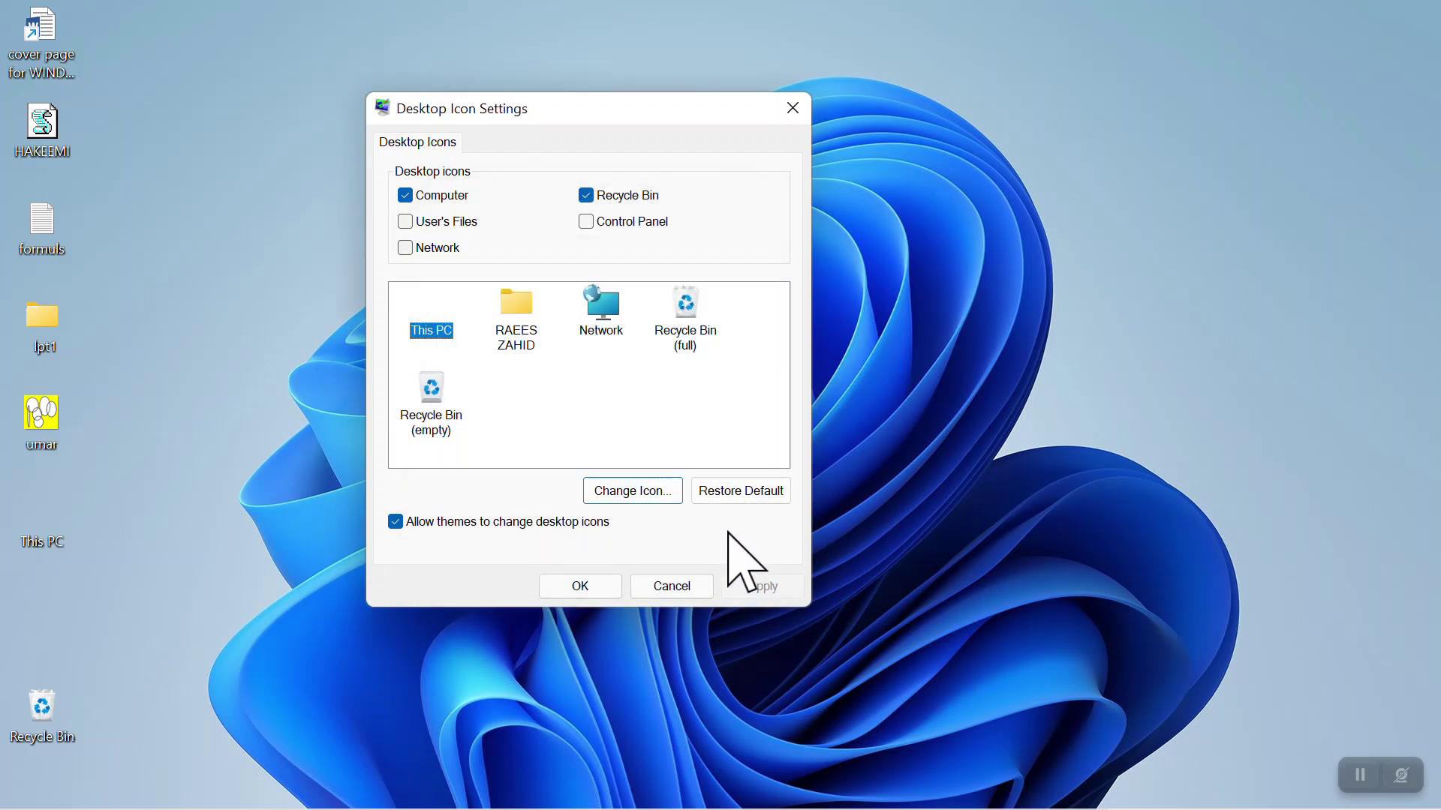
Step: Restore the default icon for This PC, apply the change, and close the Desktop Icon Settings dialog
left_click(764, 498)
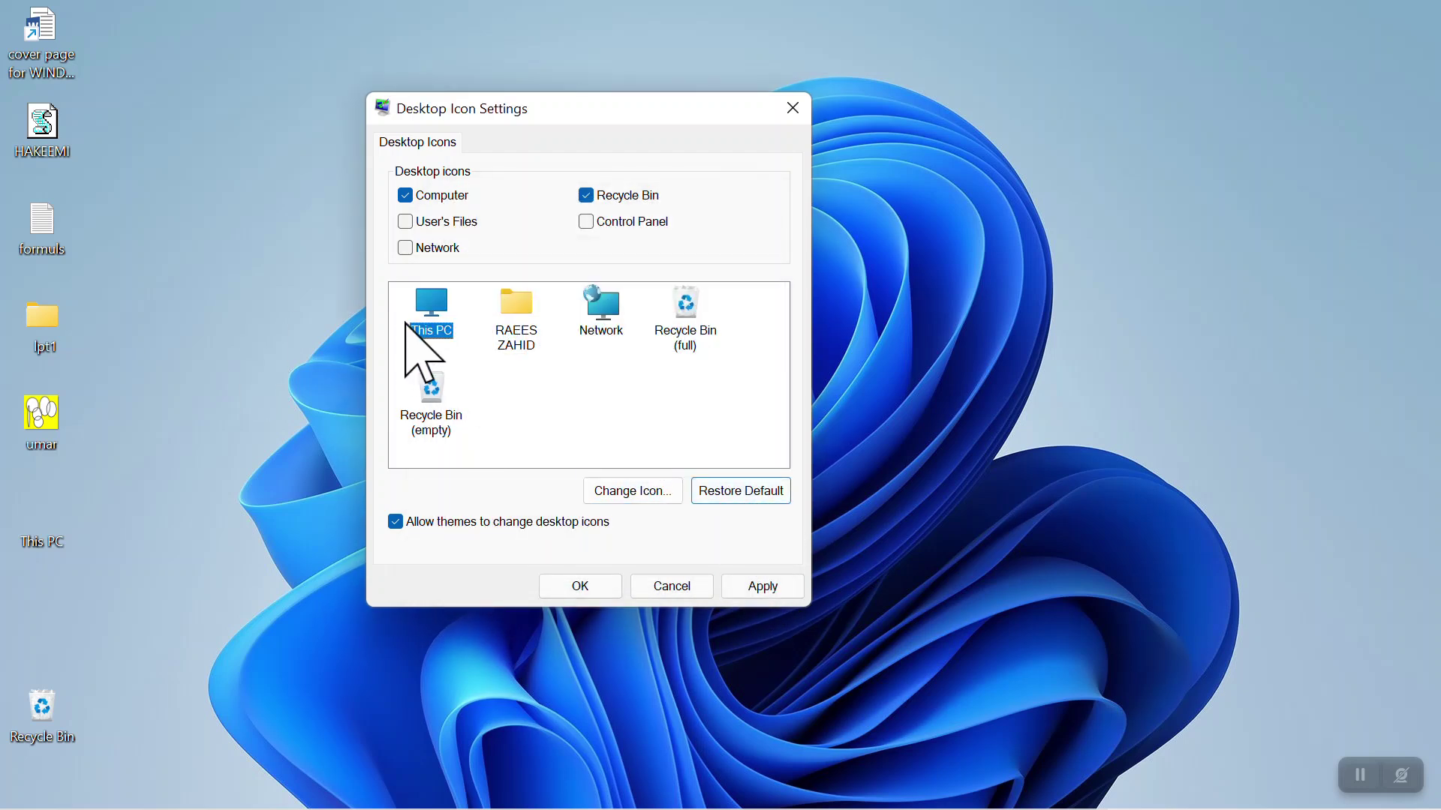
left_click(737, 584)
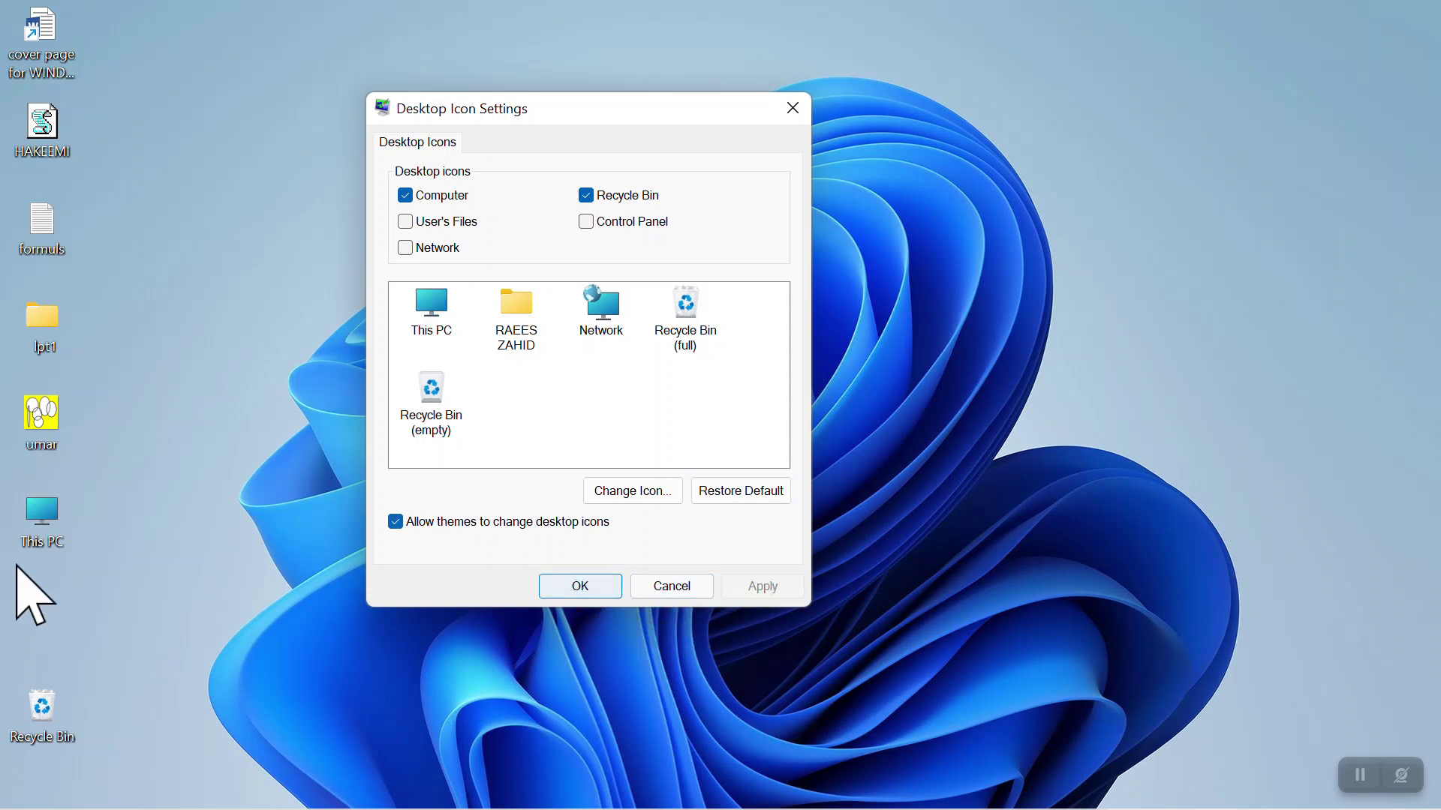
left_click(570, 586)
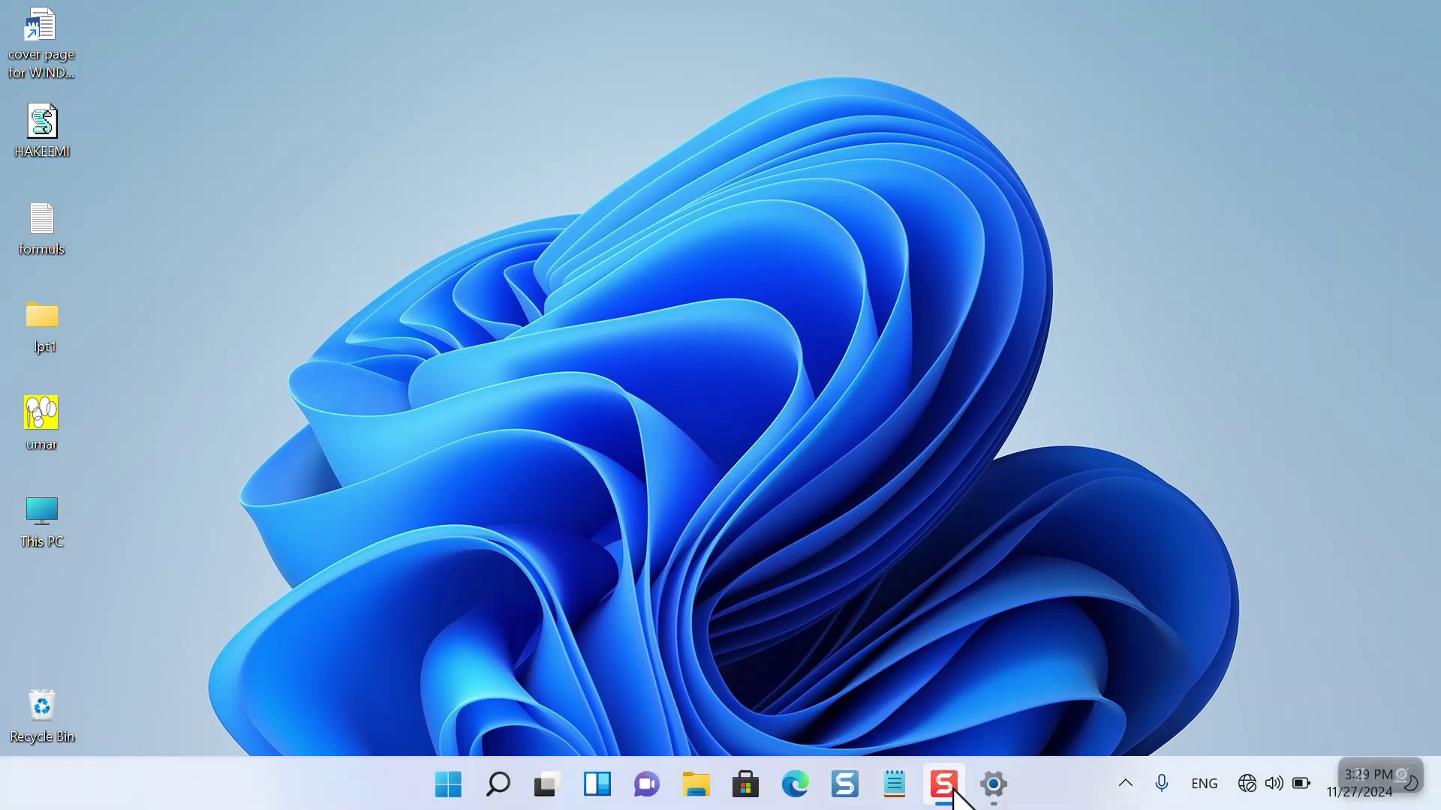
Step: Look at the contrast themes page reached from the Themes settings, and return to the main Personalization page
left_click(983, 787)
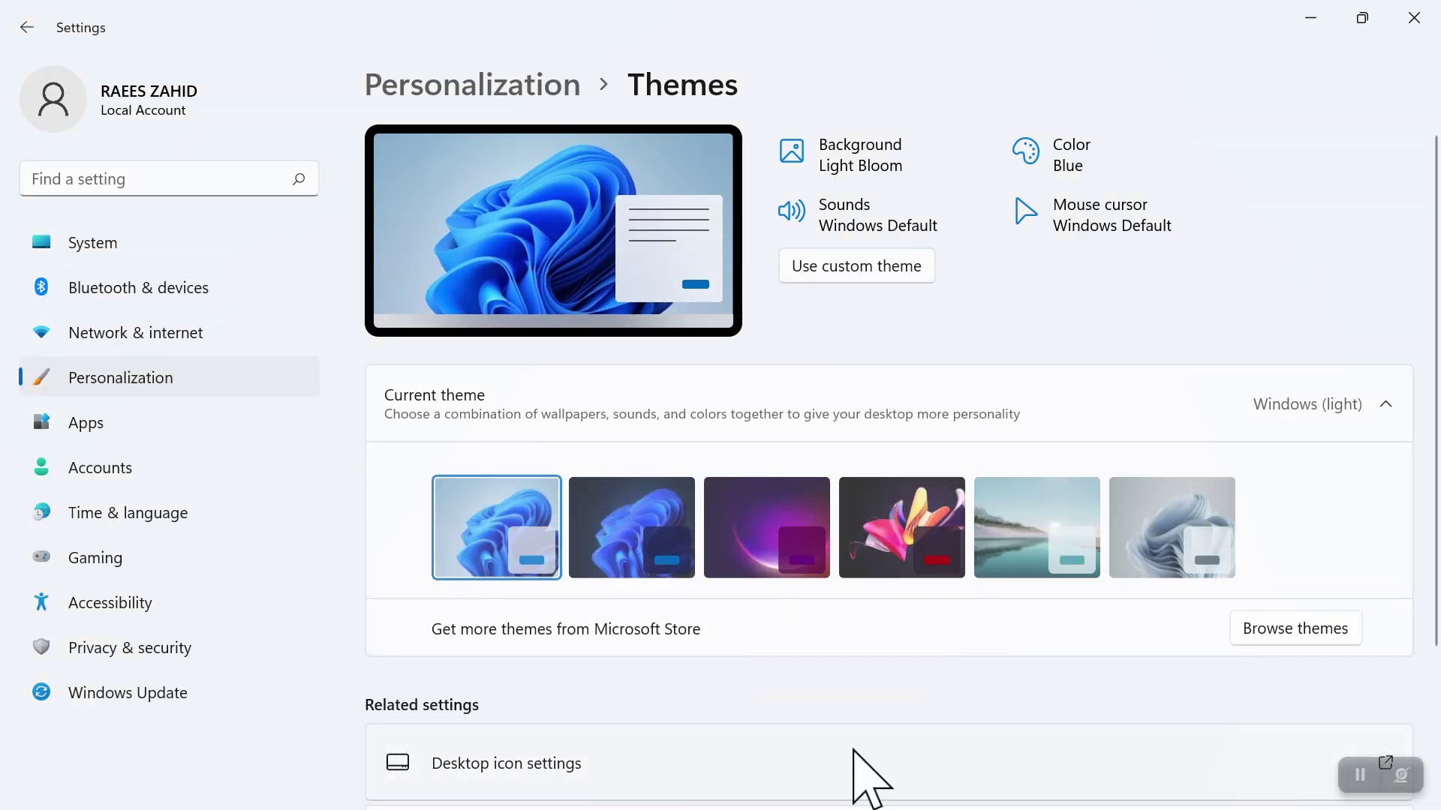
scroll(1414, 420, "down", 2)
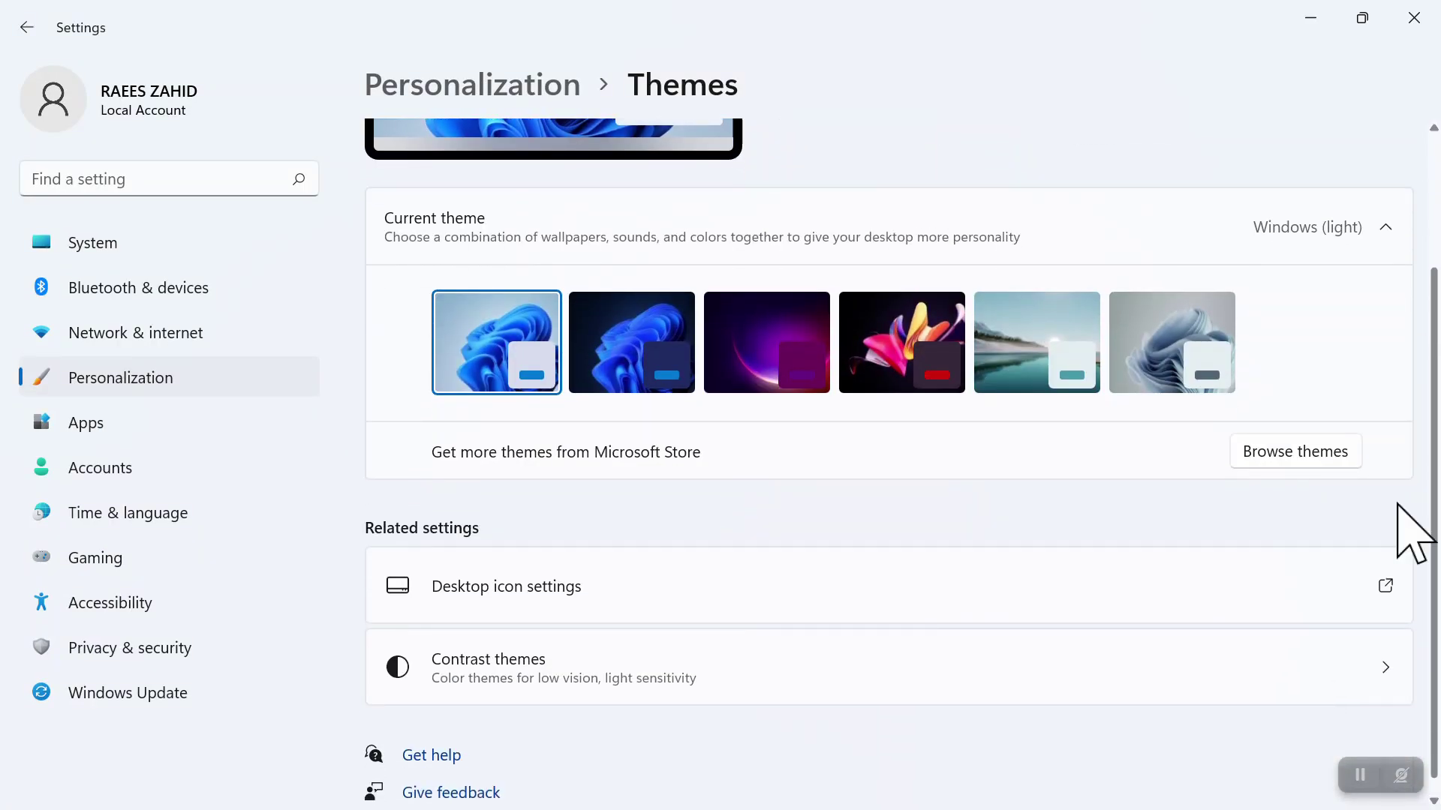
left_click(523, 698)
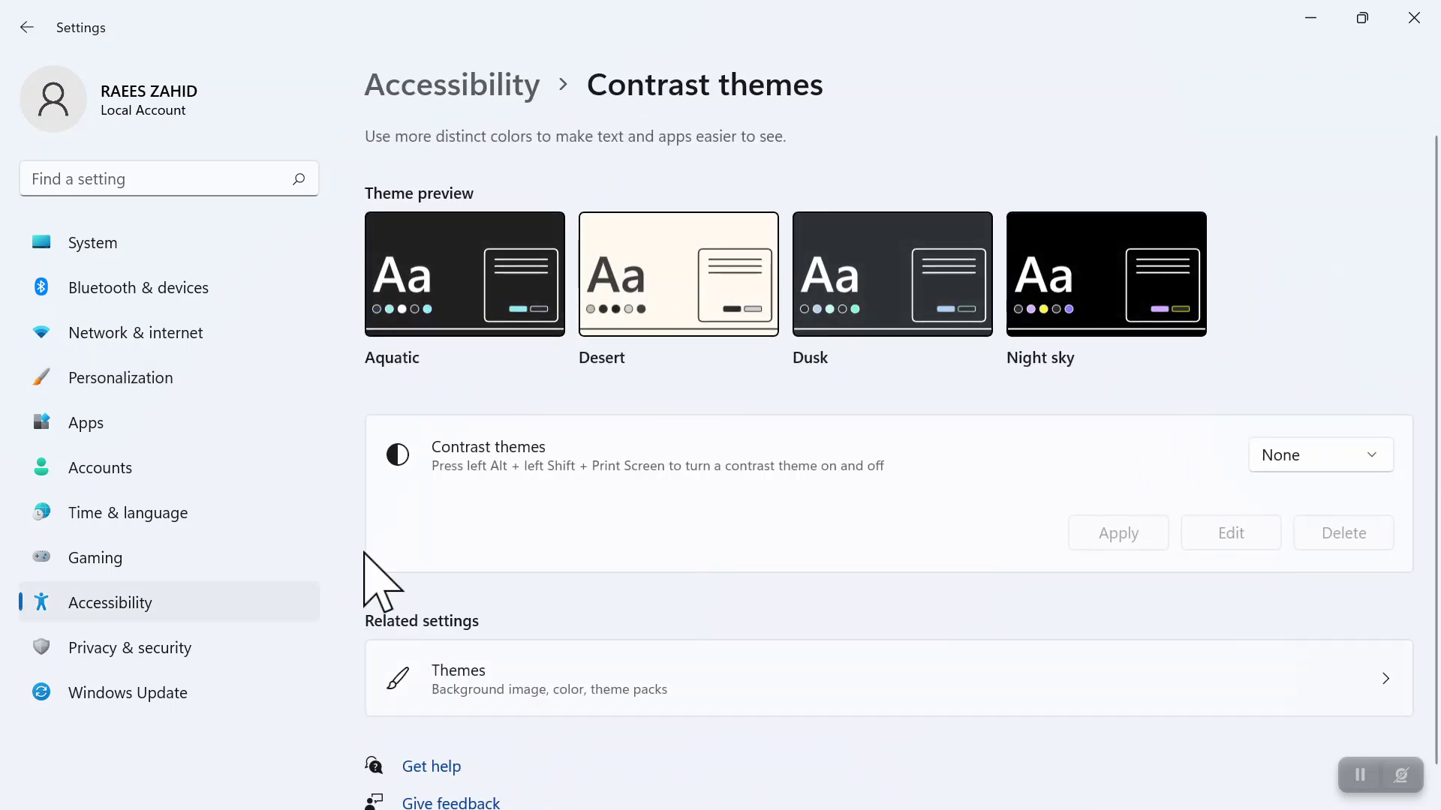
left_click(484, 682)
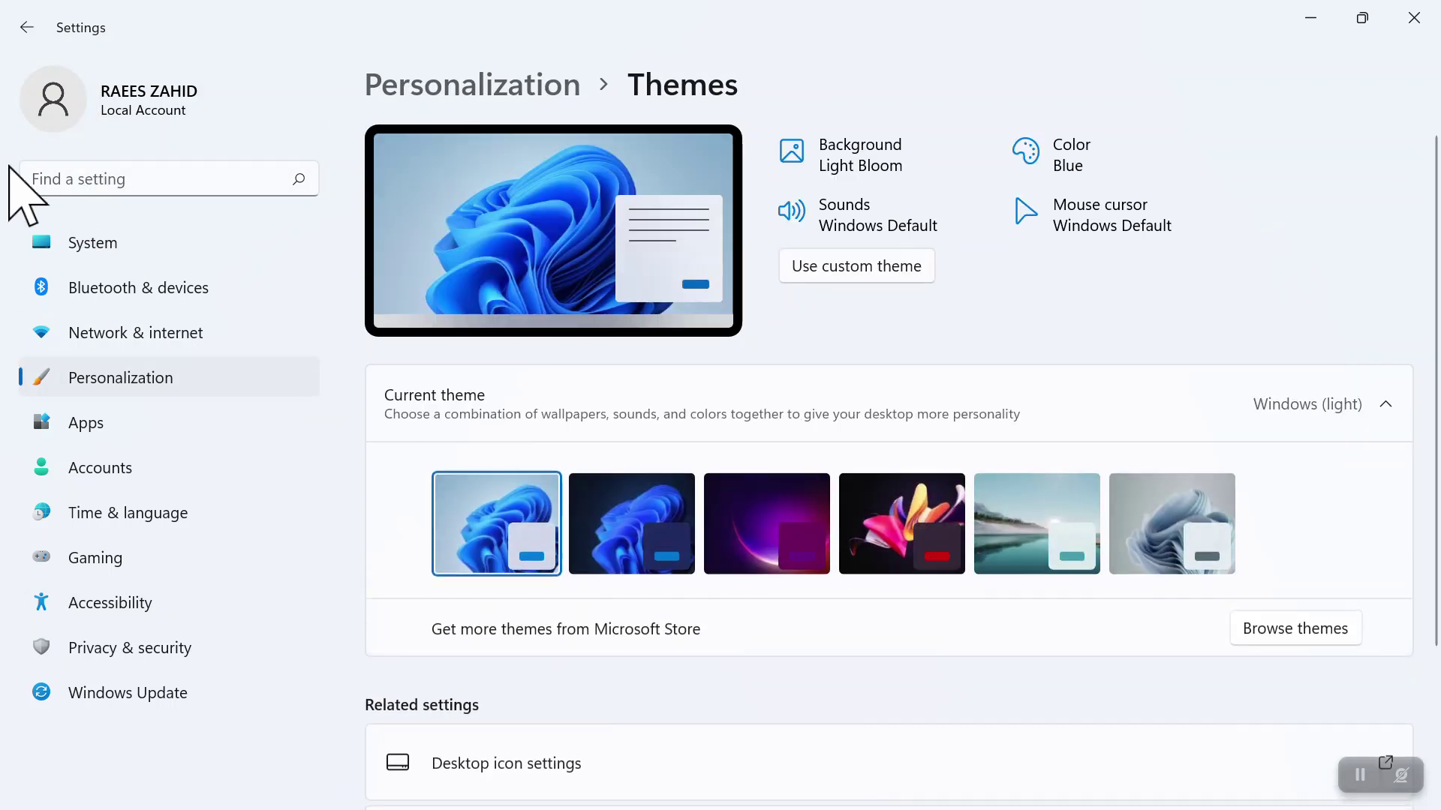
left_click(28, 27)
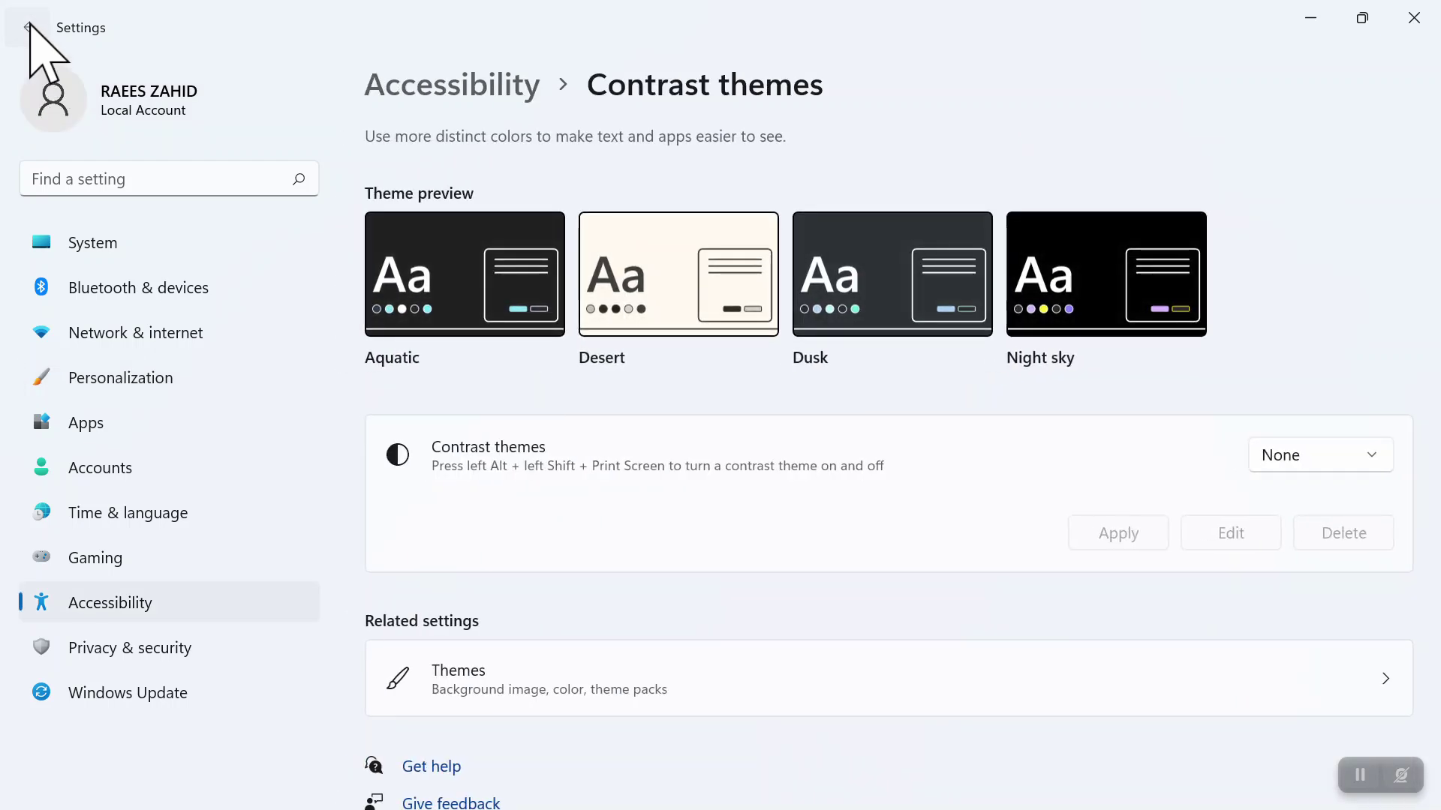
left_click(28, 27)
left_click(29, 27)
left_click(28, 27)
left_click(28, 27)
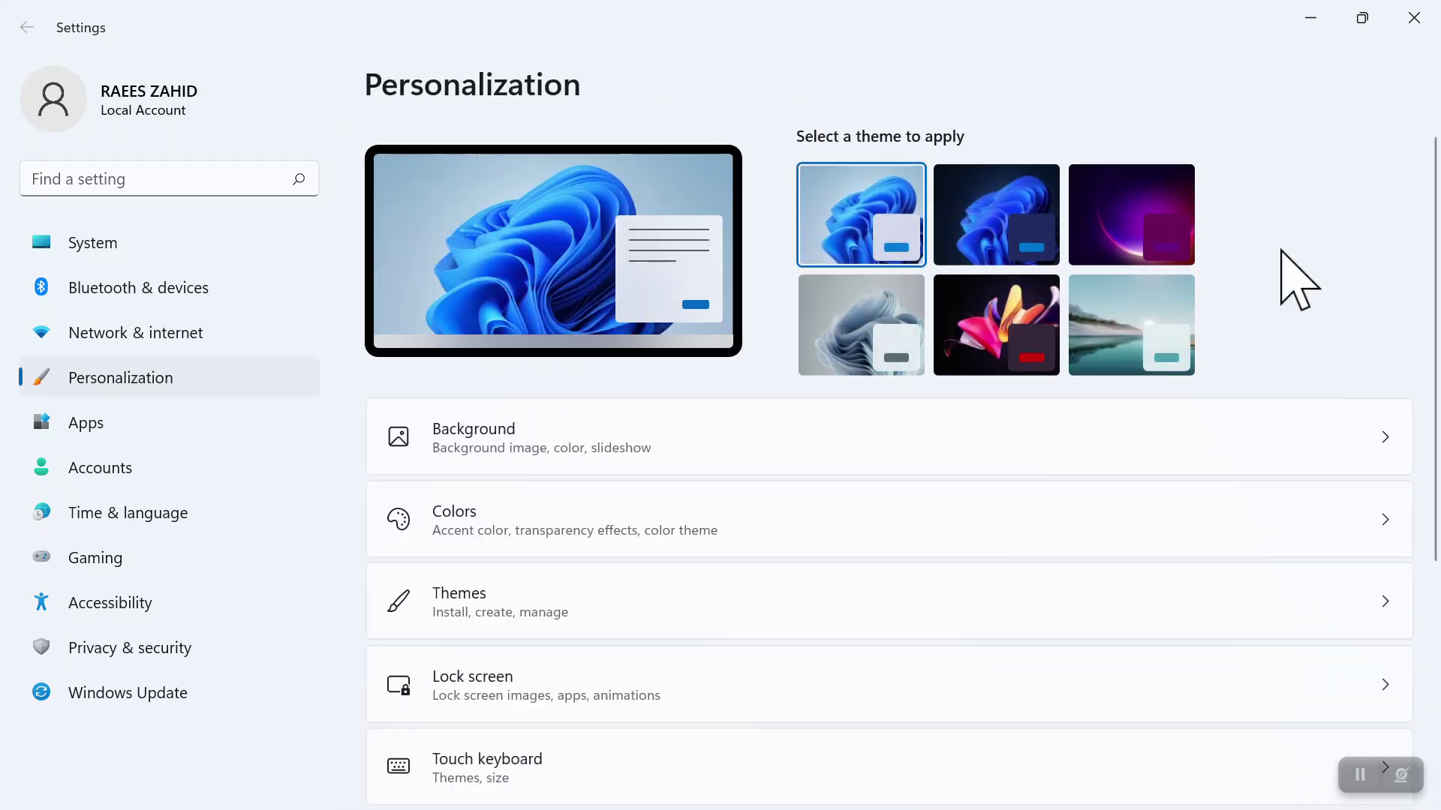
Step: Review the Background settings page and return to the main Personalization page
left_click(597, 438)
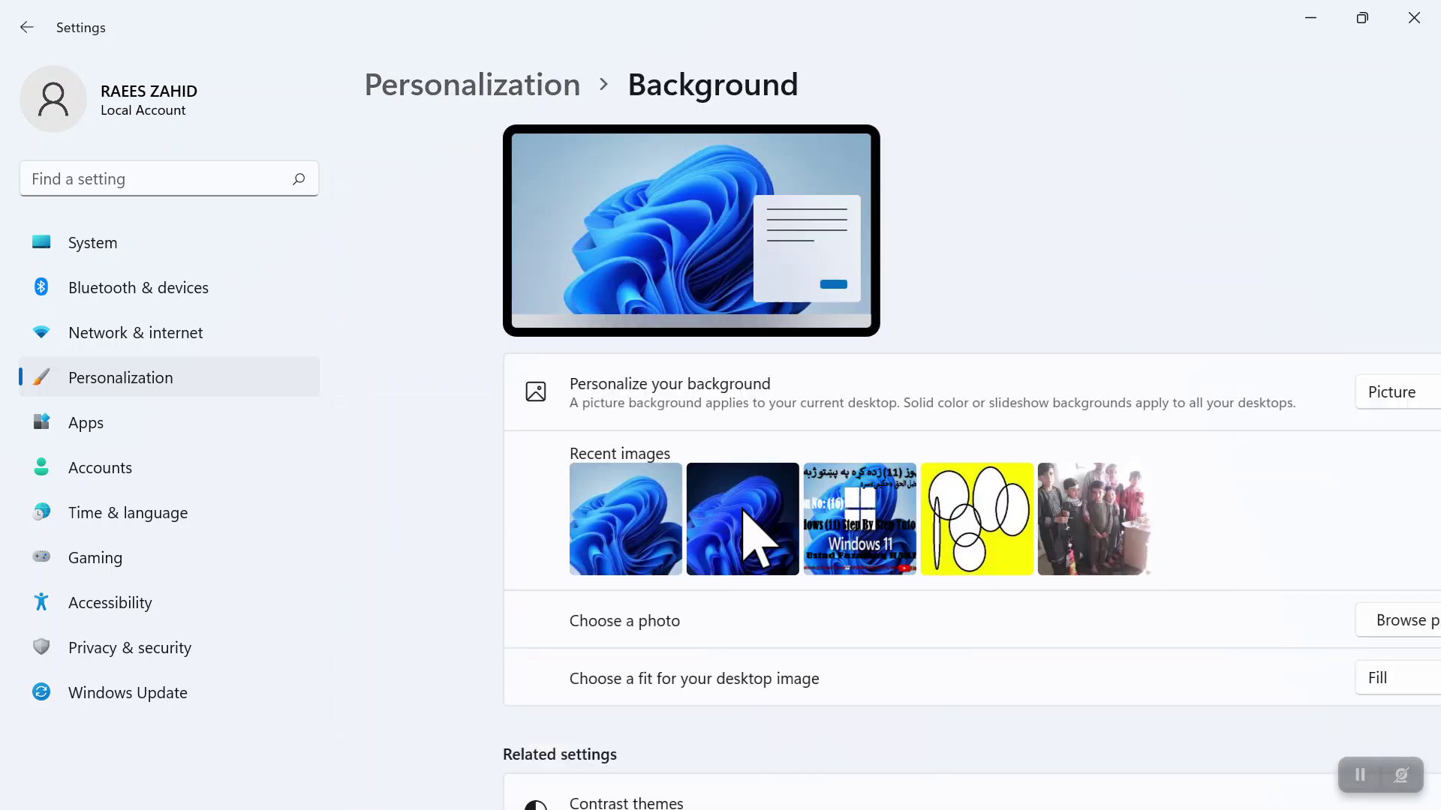
scroll(1435, 297, "down", 3)
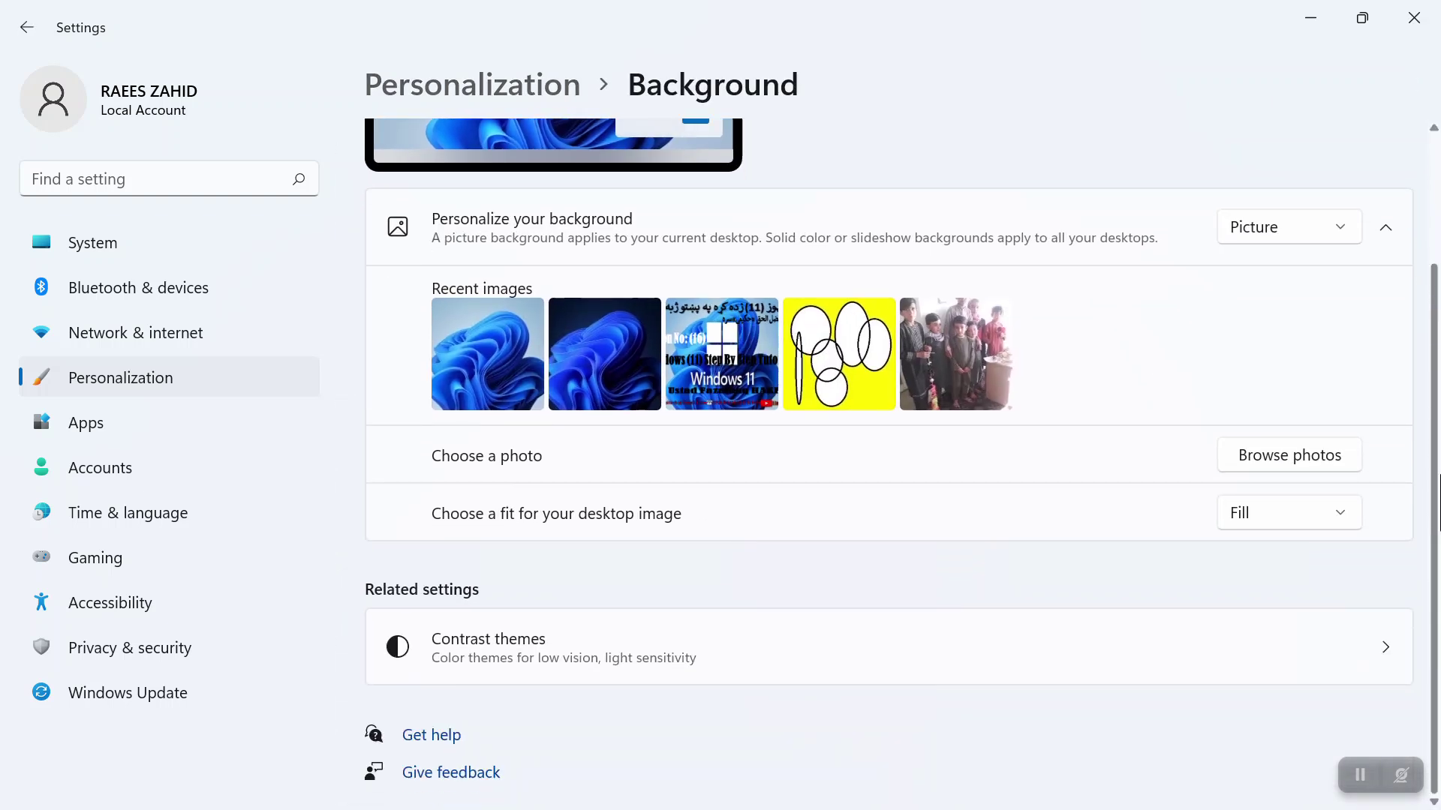
scroll(1435, 296, "up", 3)
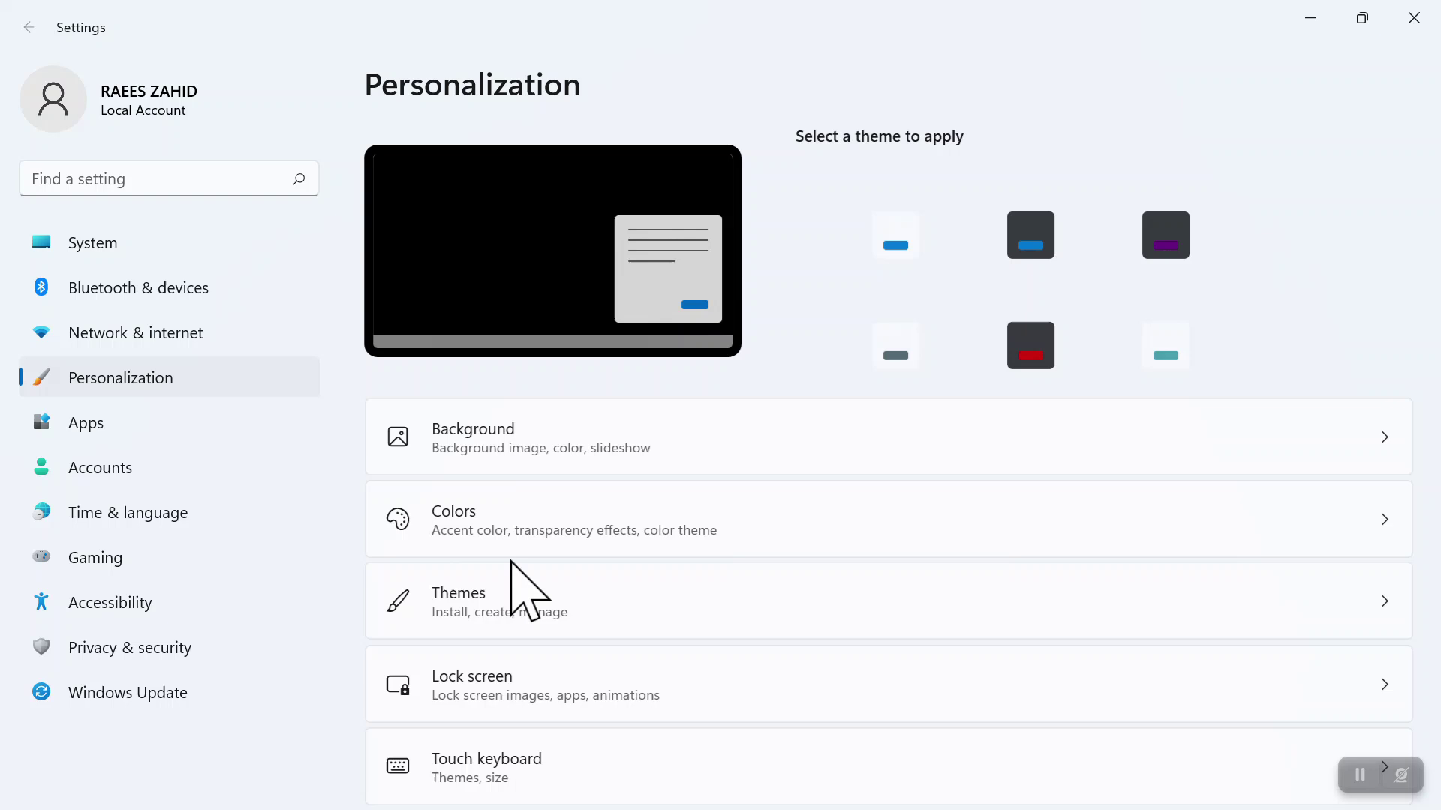
Step: Open the Colors settings and check how the Start menu and taskbar look in the current color mode
left_click(532, 531)
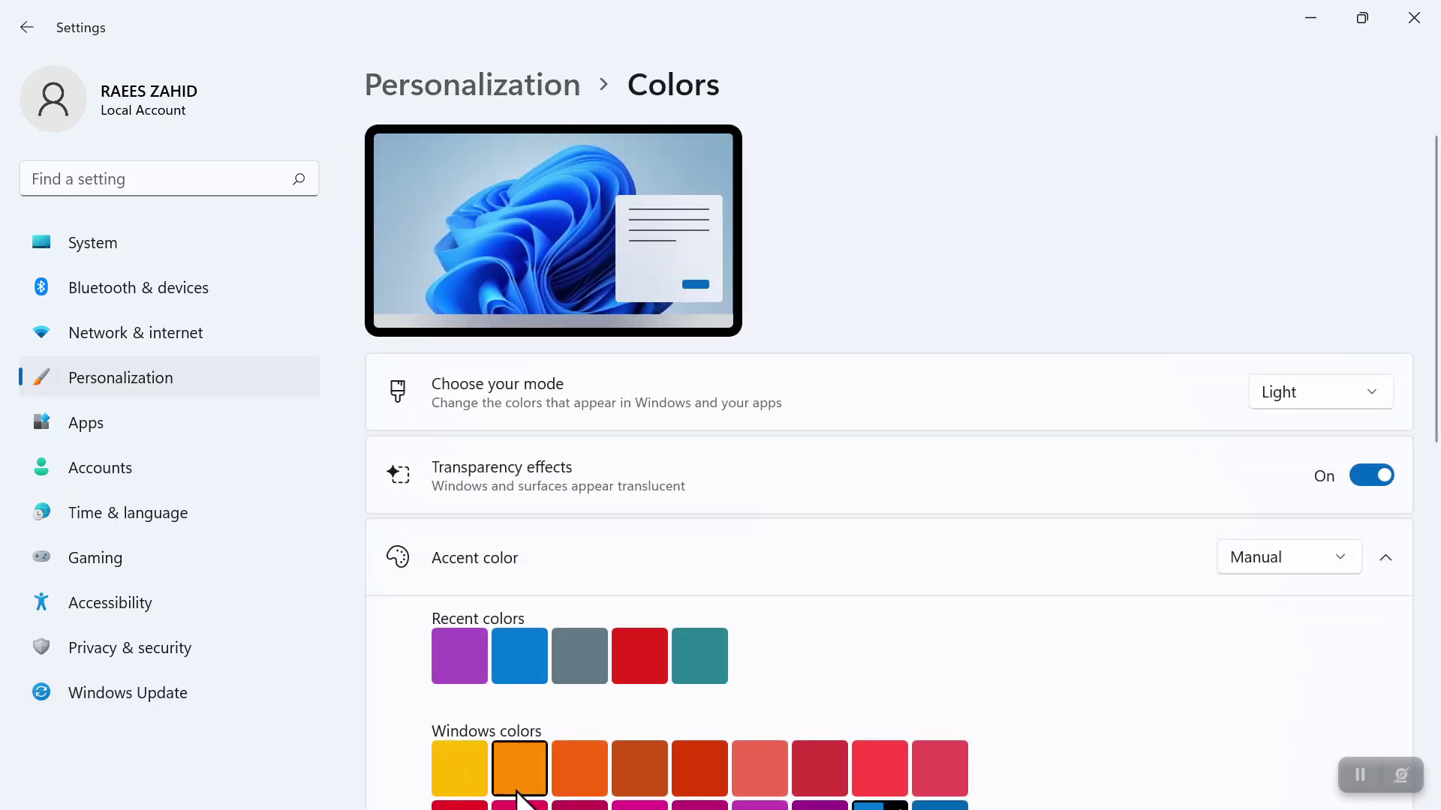
left_click(460, 794)
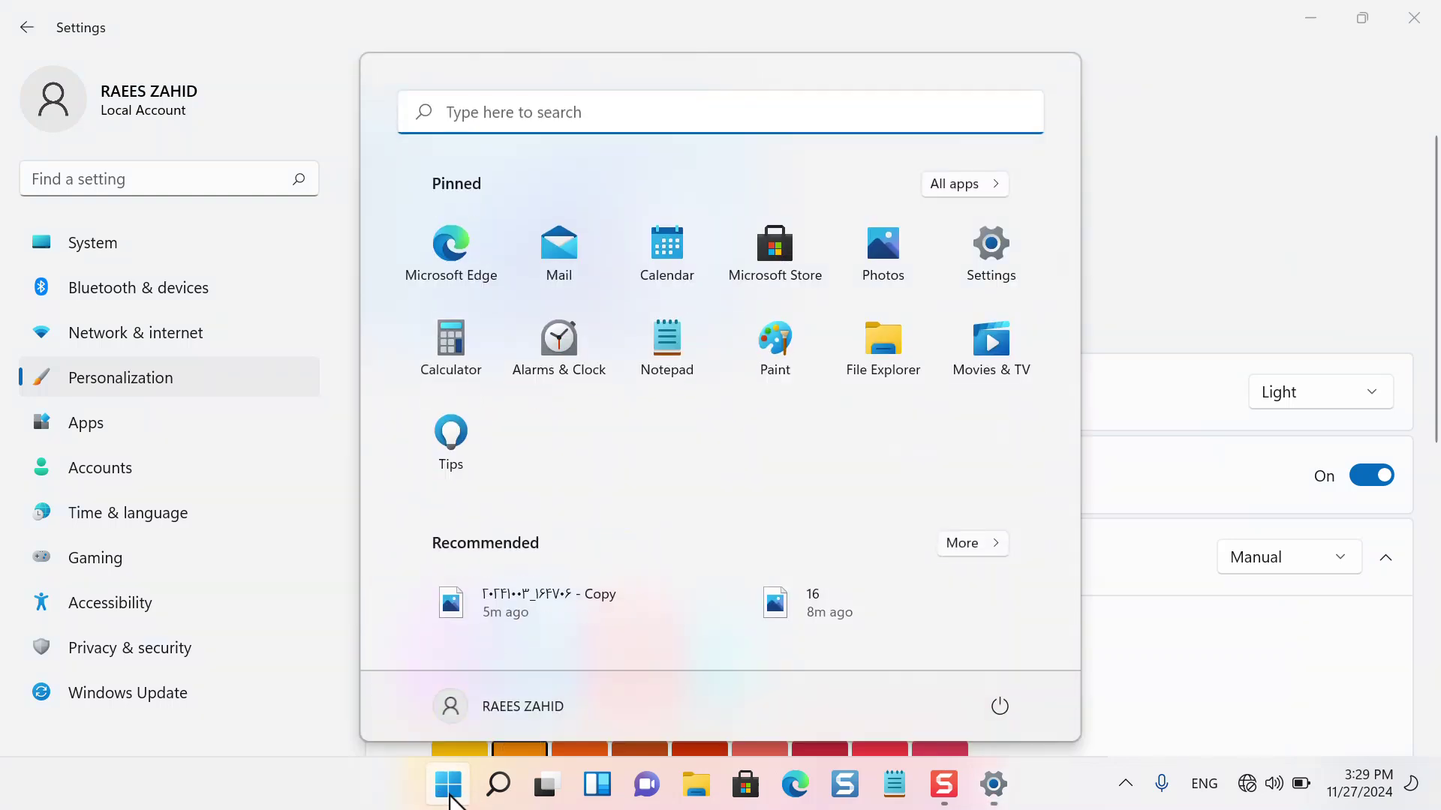
left_click(1136, 208)
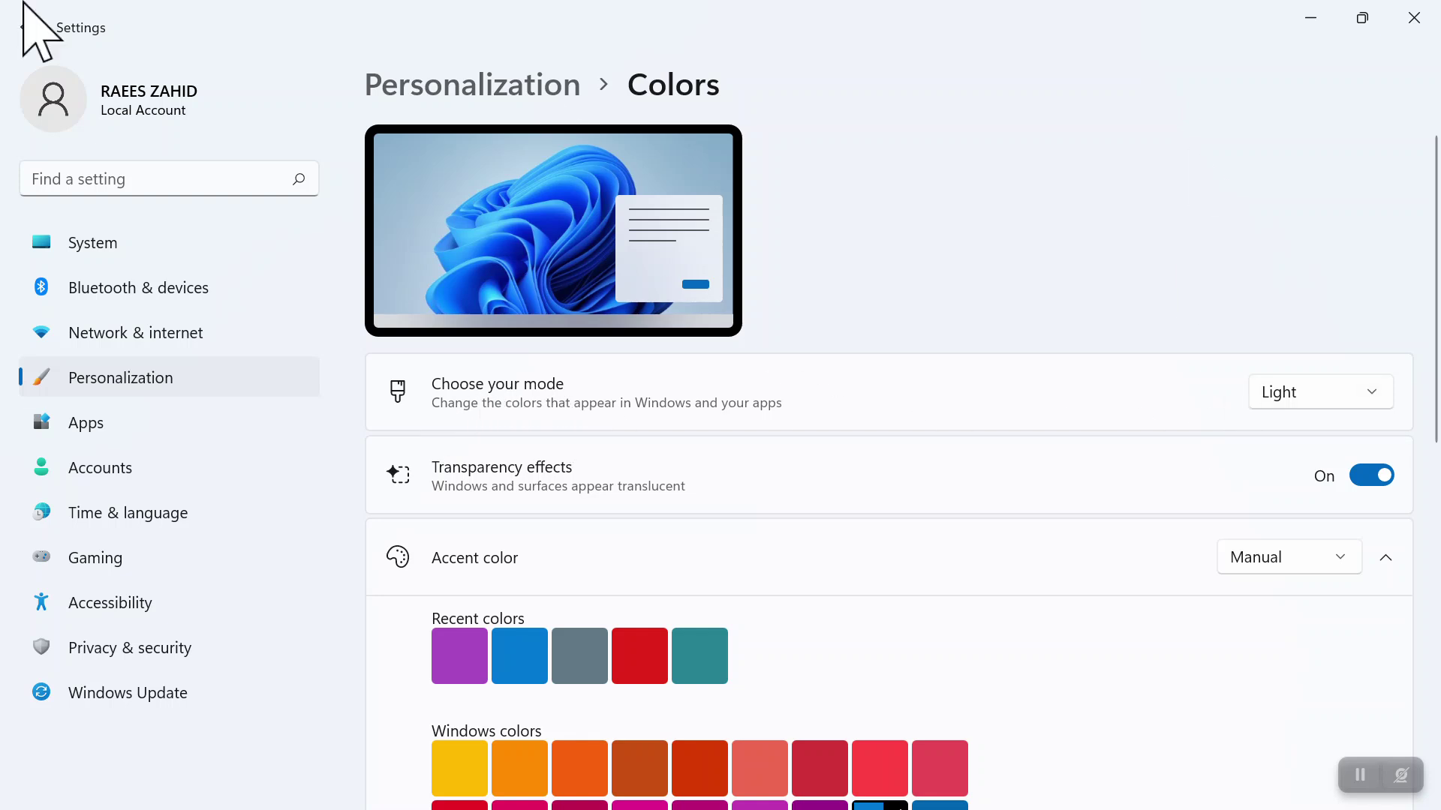
Step: Switch the color mode to Dark and after that to Custom
left_click(1379, 395)
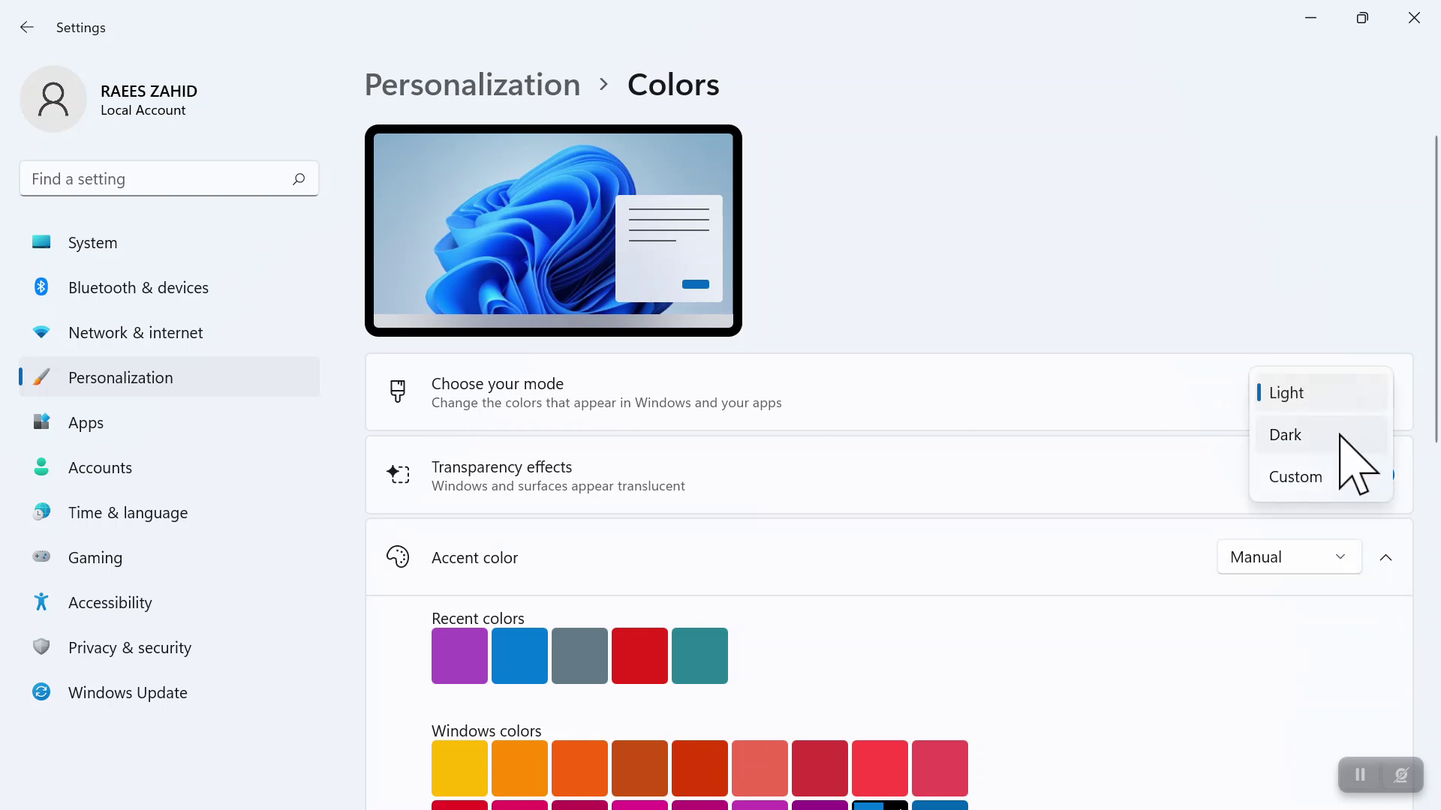
left_click(1328, 435)
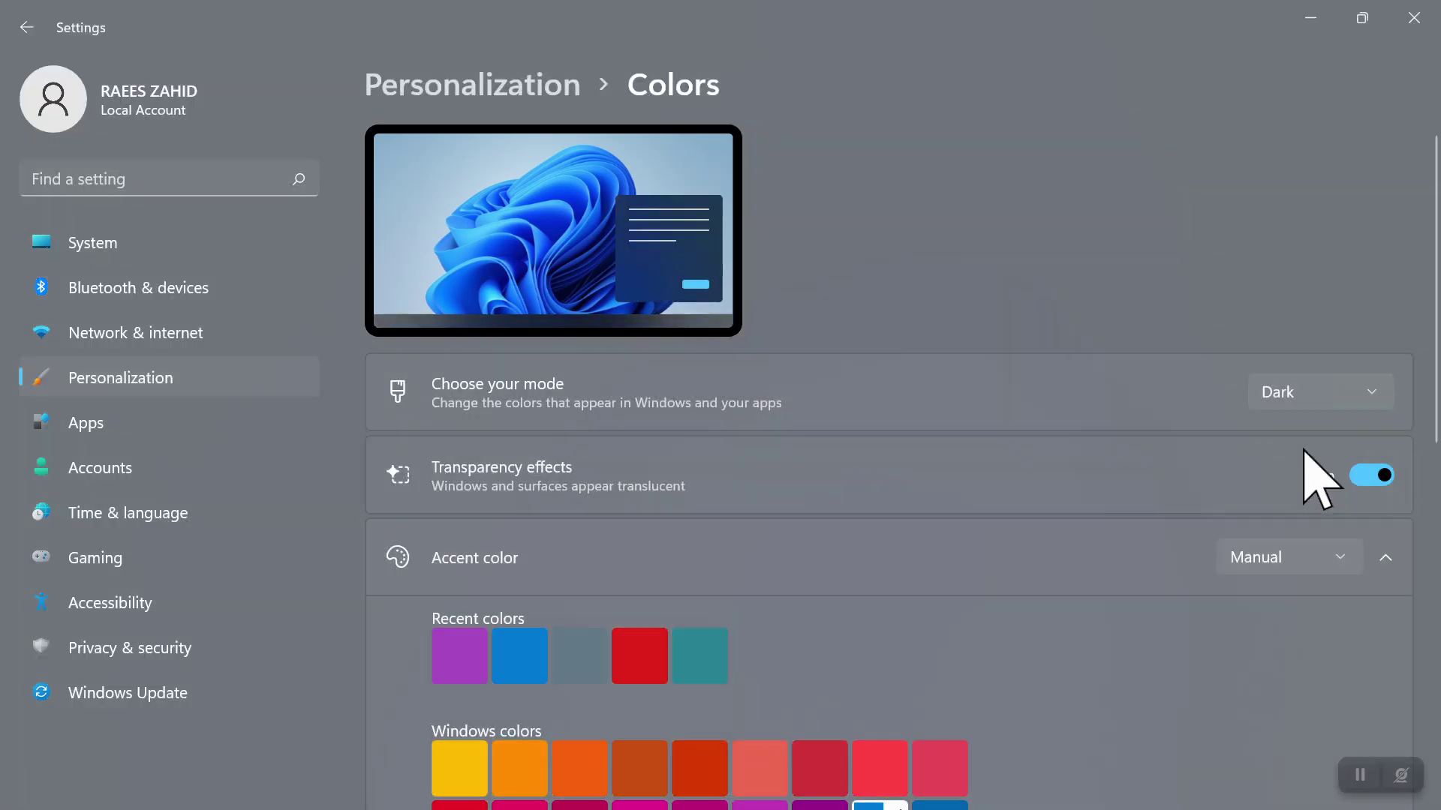
left_click(1380, 395)
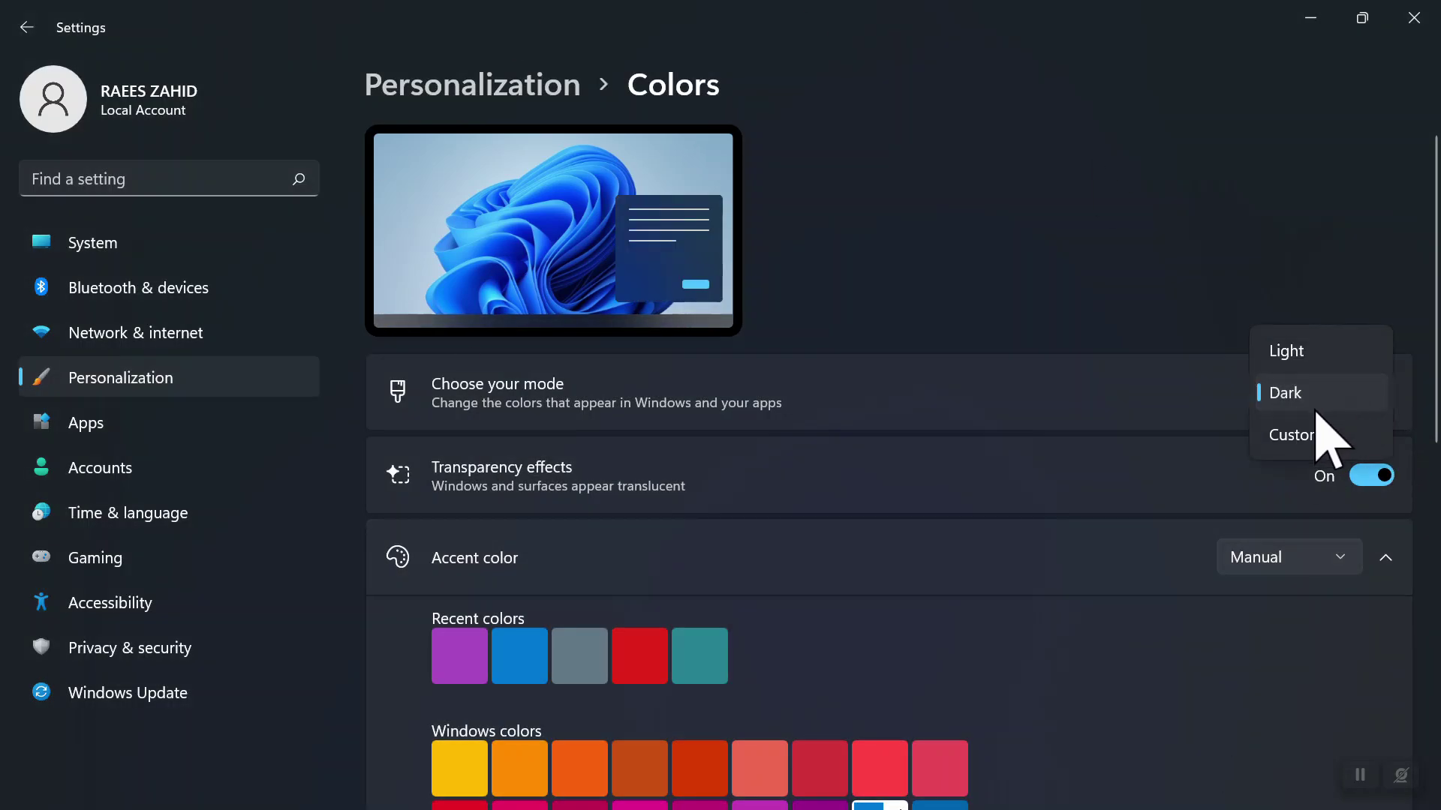
left_click(1284, 435)
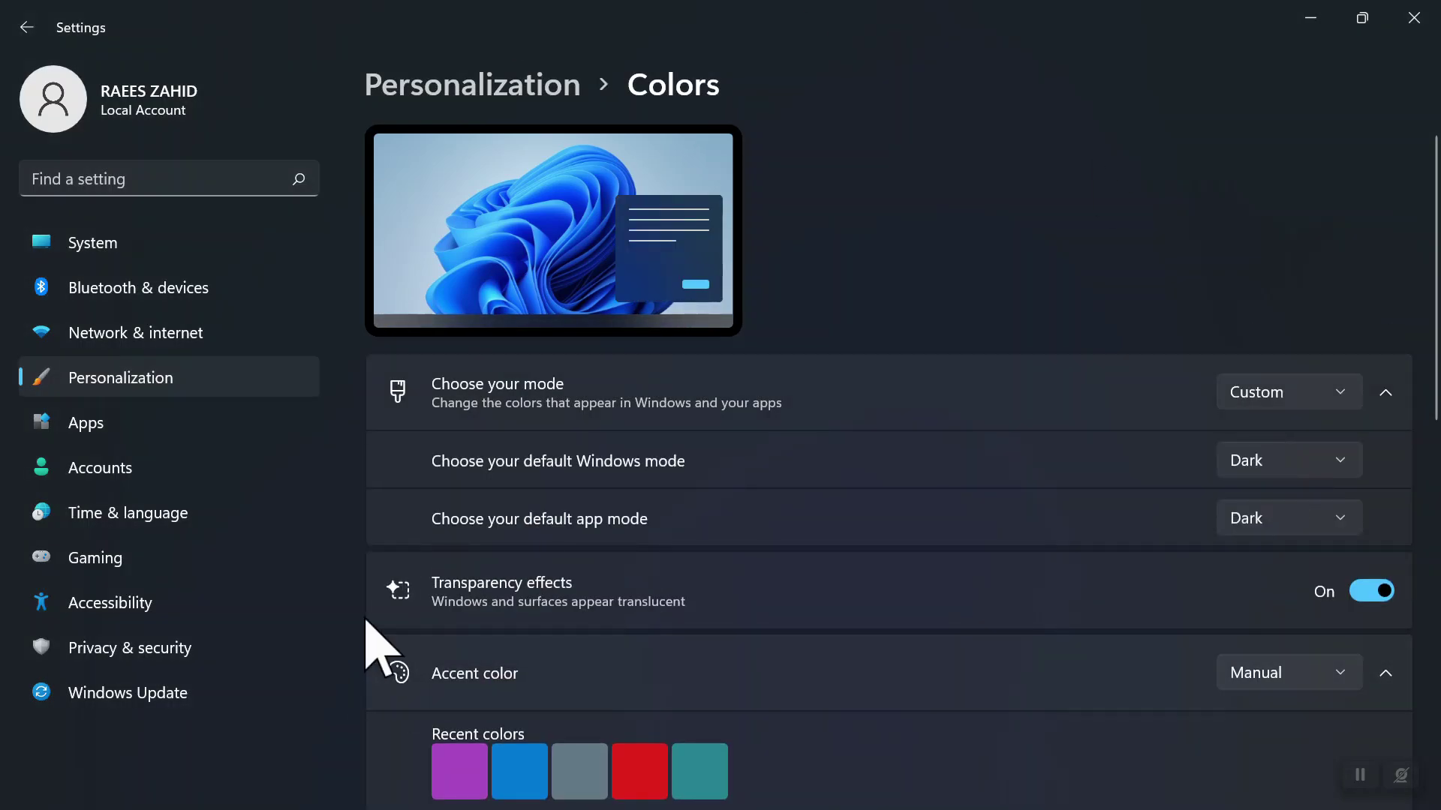
Step: Set the default Windows mode to Light and check its effect on the Start menu
left_click(1332, 460)
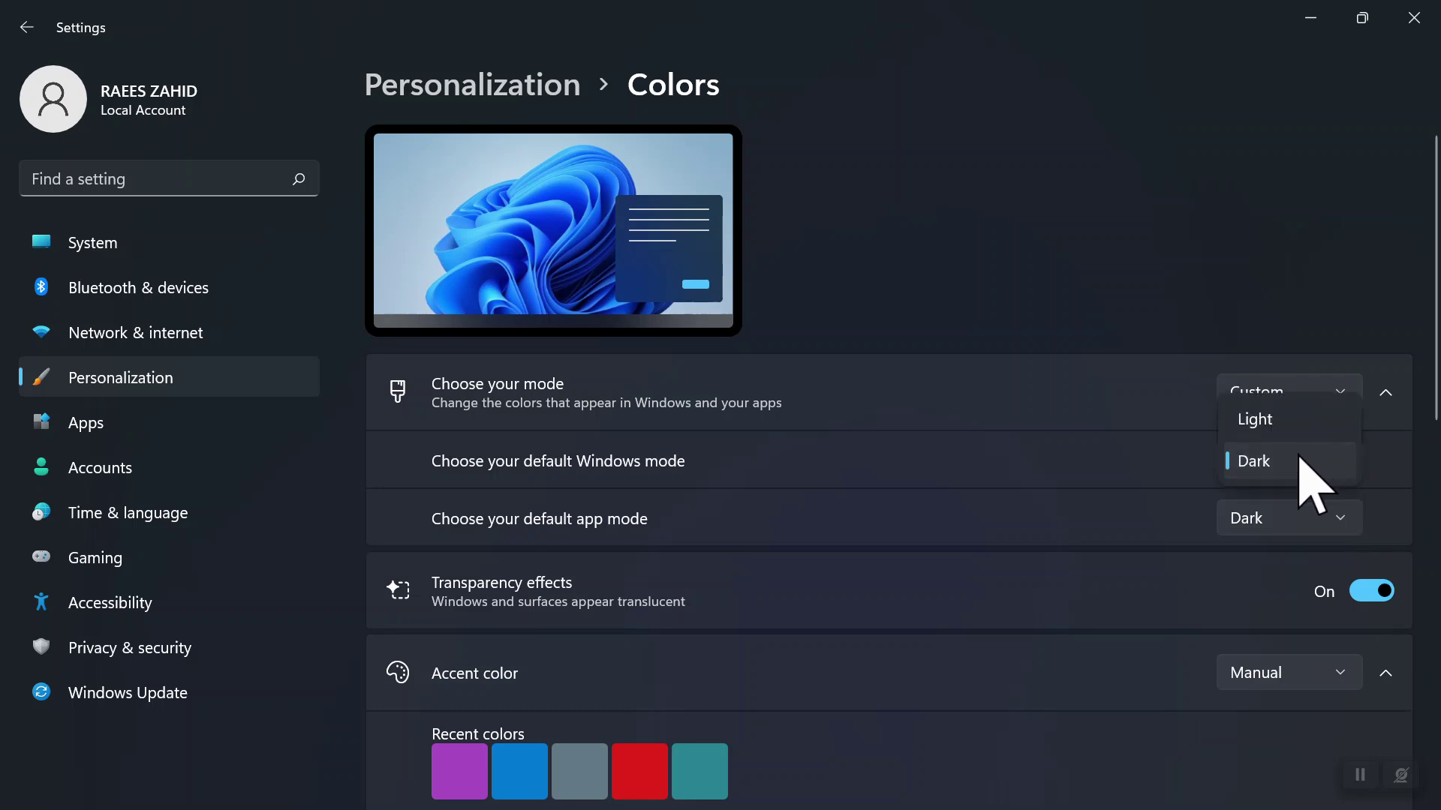
left_click(1263, 421)
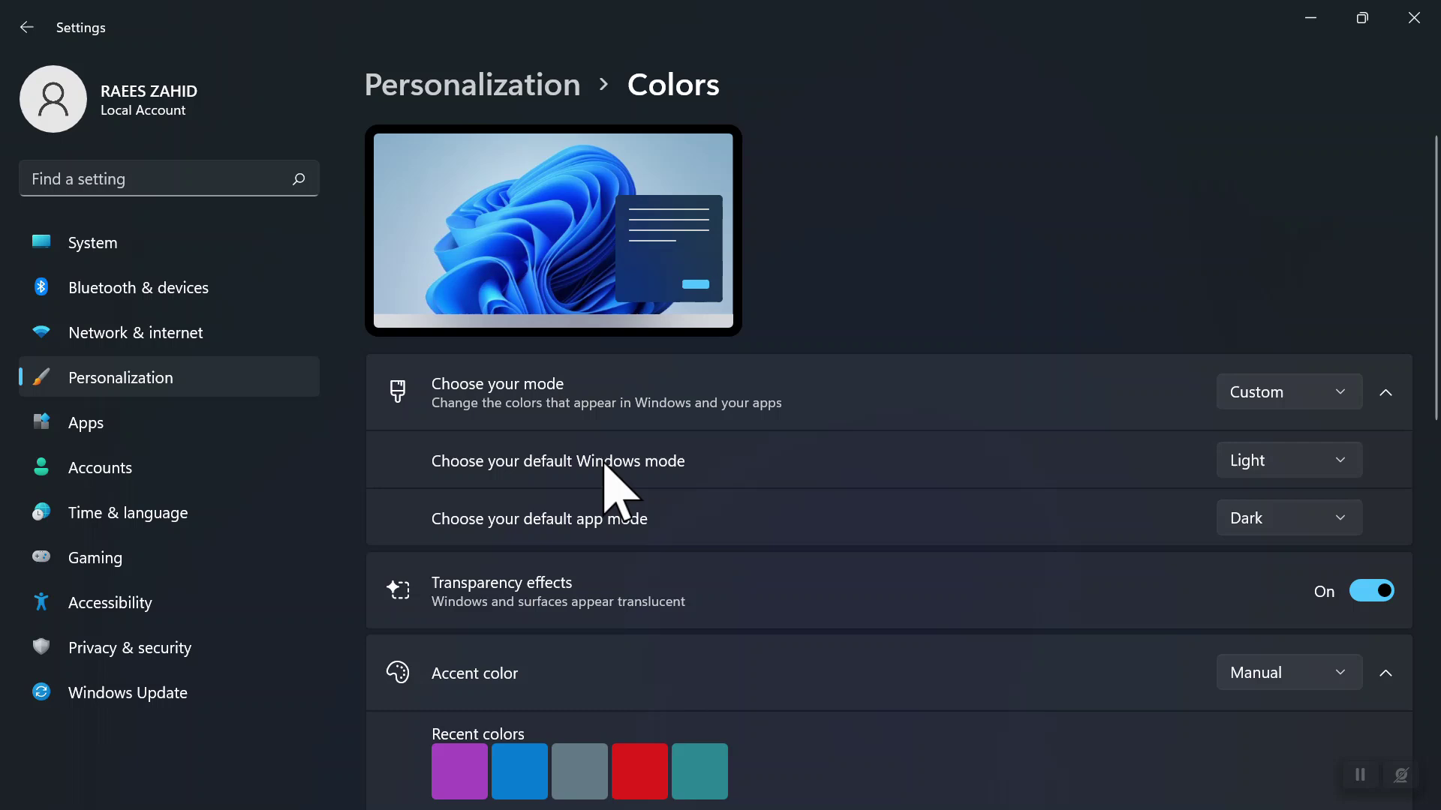
key("super")
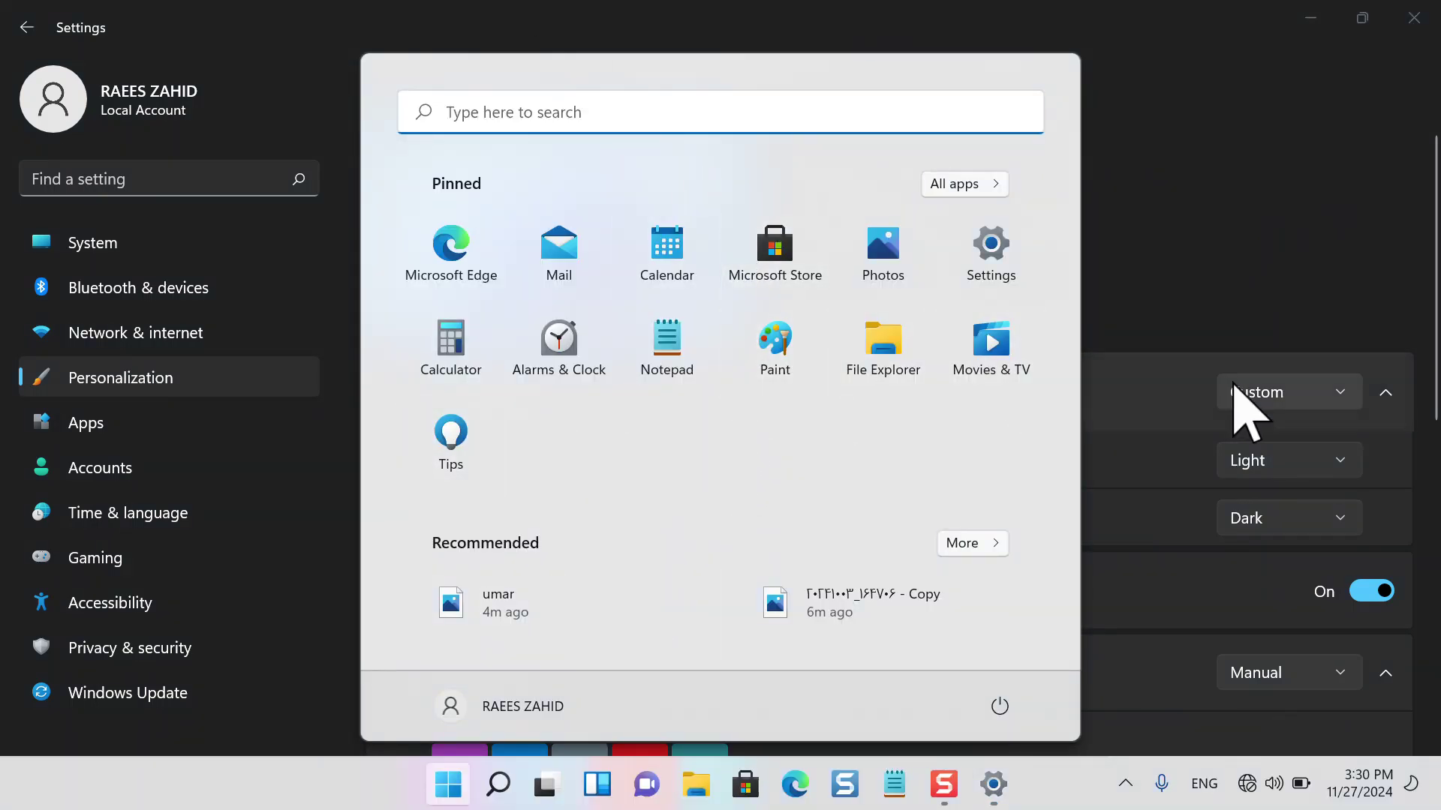
Step: Set the default Windows mode to Dark, keep the app mode Dark, and check the effect on the Start menu
left_click(1341, 462)
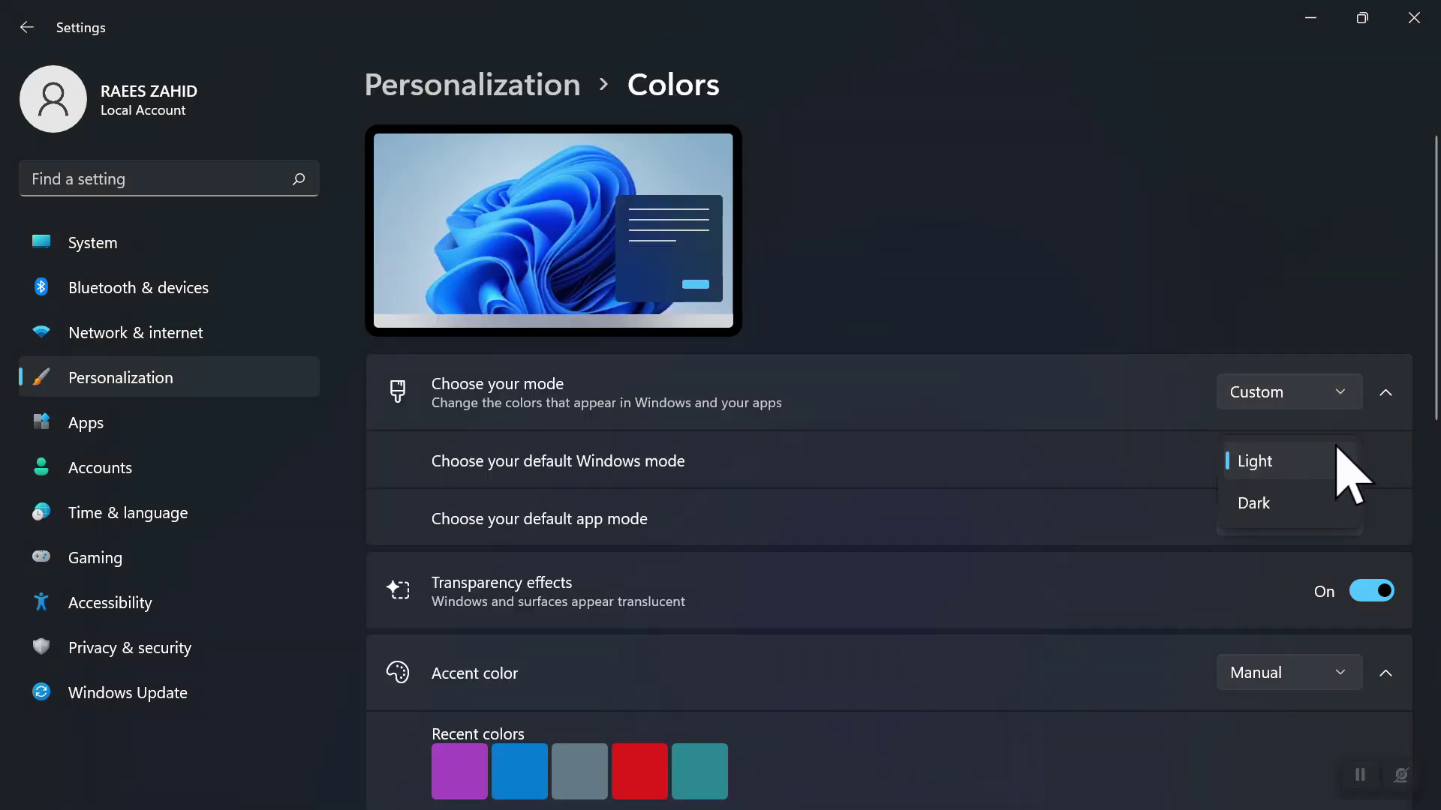
left_click(1321, 462)
left_click(1263, 517)
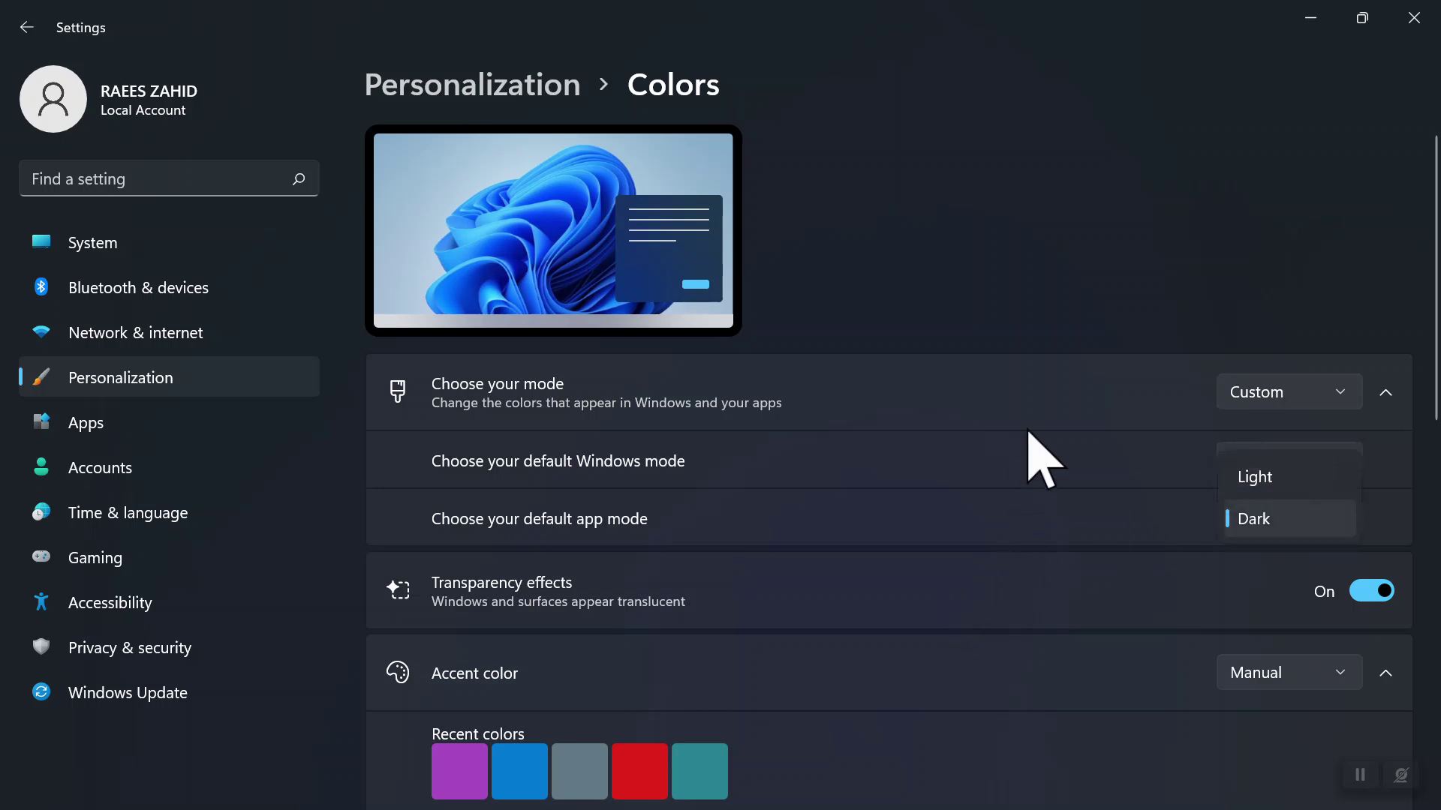
left_click(1257, 520)
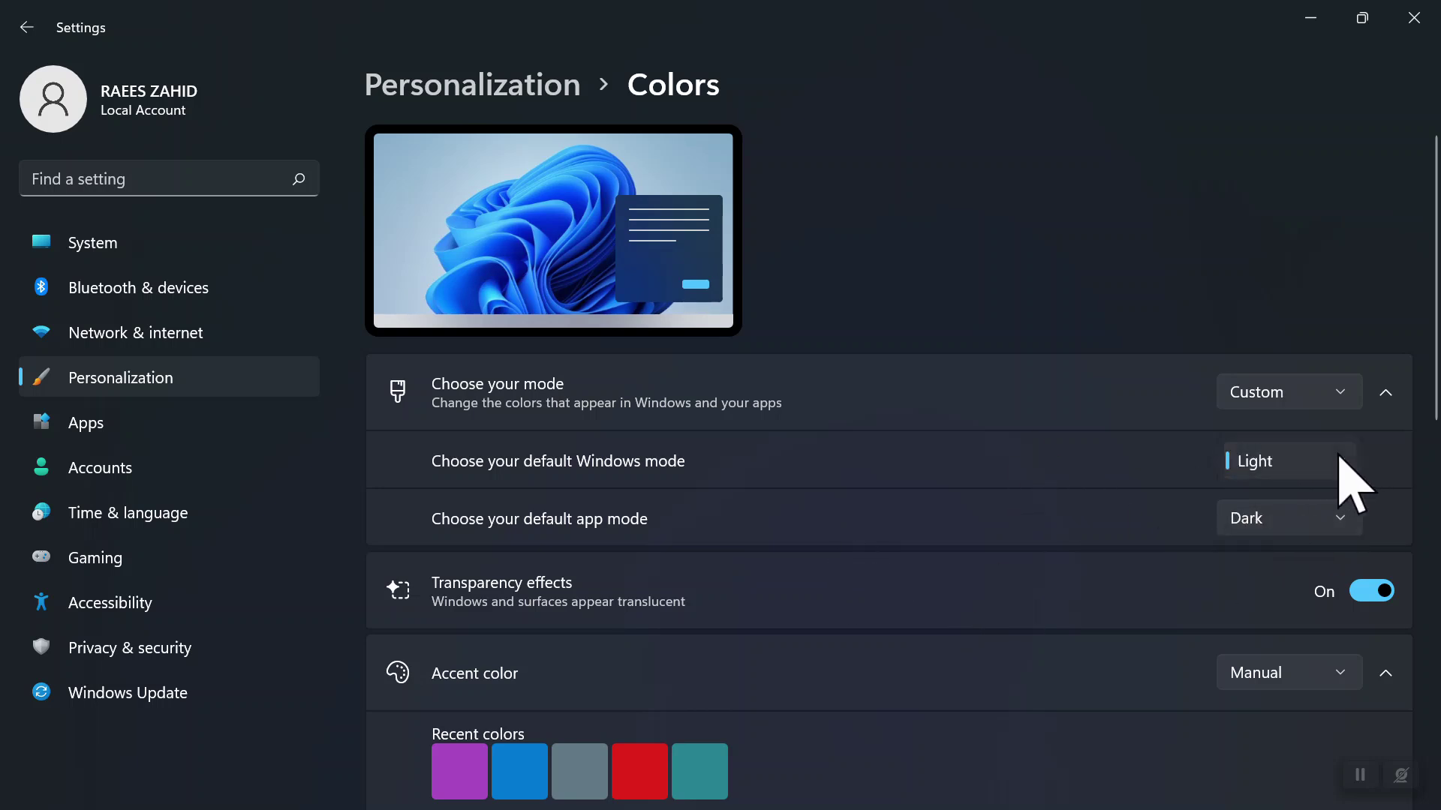
left_click(1249, 520)
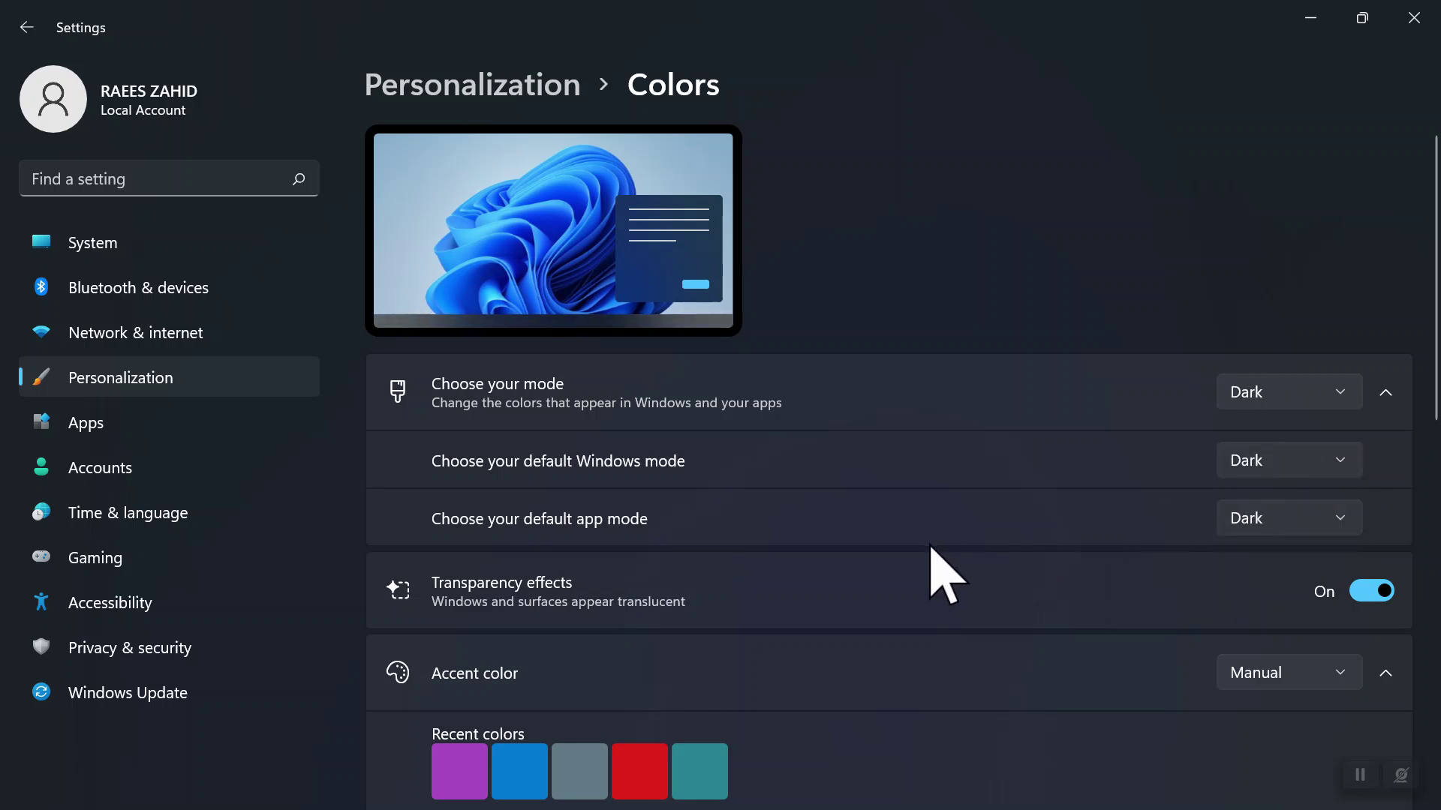
key("super")
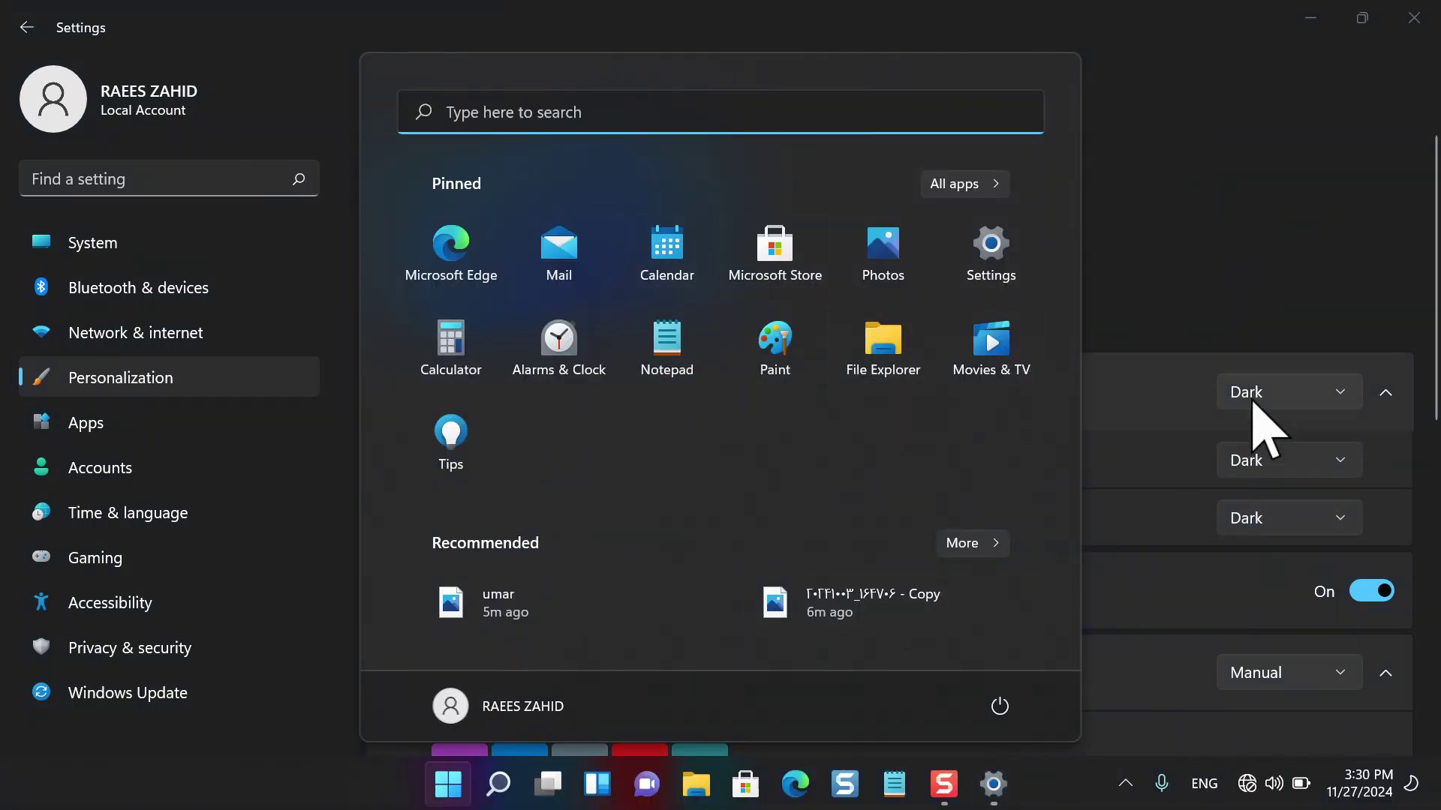
Step: Switch the default Windows mode back to Light, then open the Start menu to check it and close it again
left_click(1339, 461)
left_click(1309, 465)
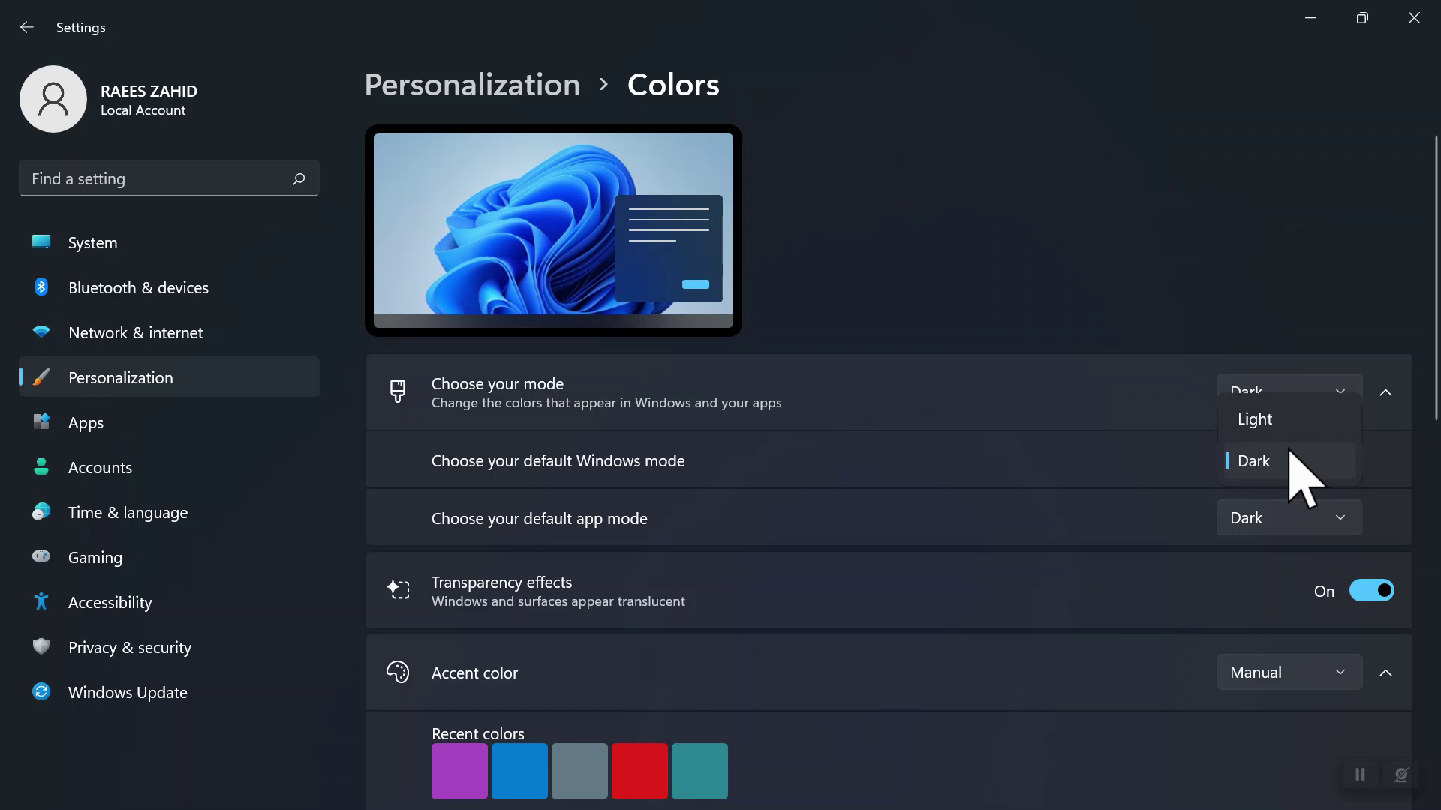
left_click(1262, 418)
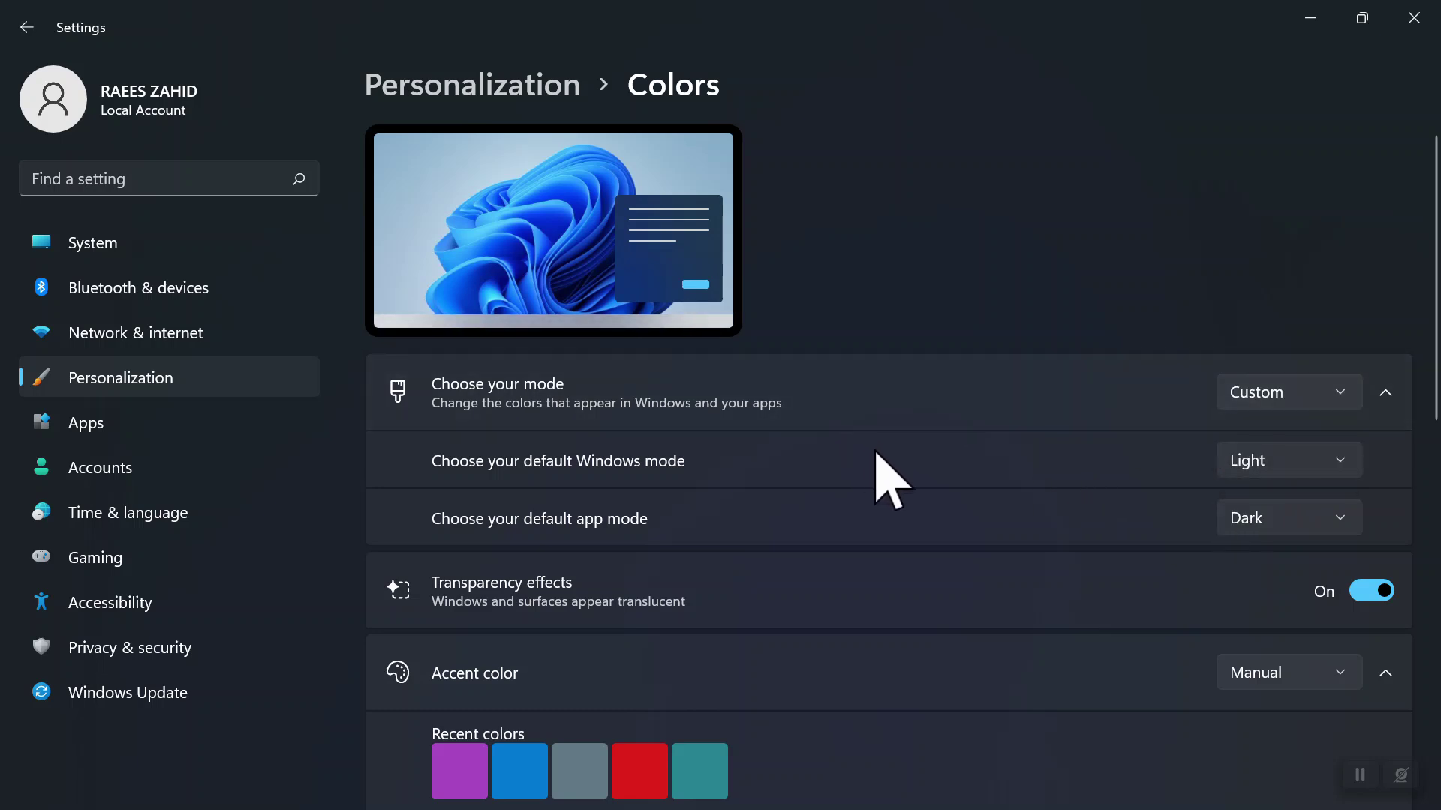
key("super")
left_click(1200, 221)
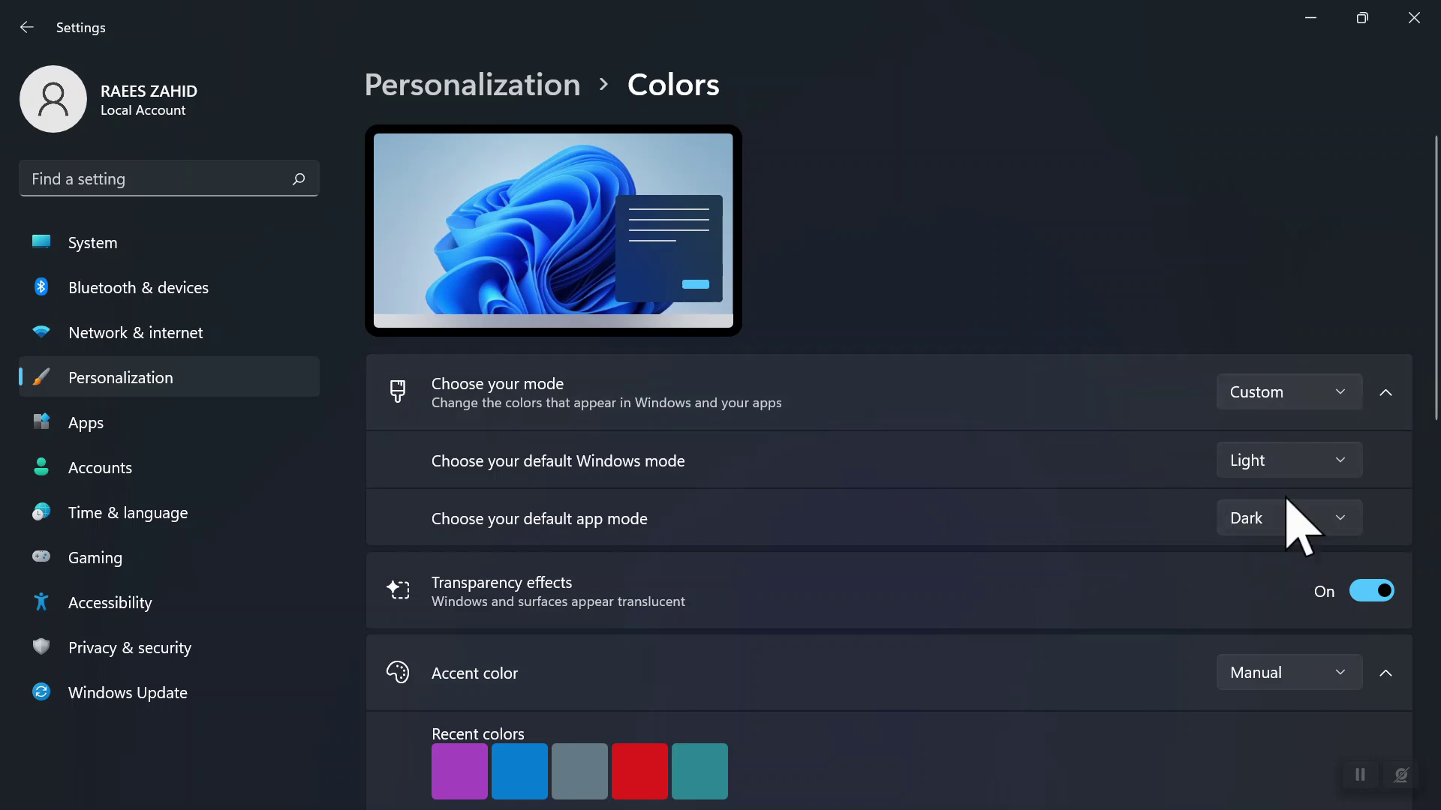
Step: Set the default app mode to Light and check the Start menu's appearance
left_click(1332, 519)
left_click(1263, 484)
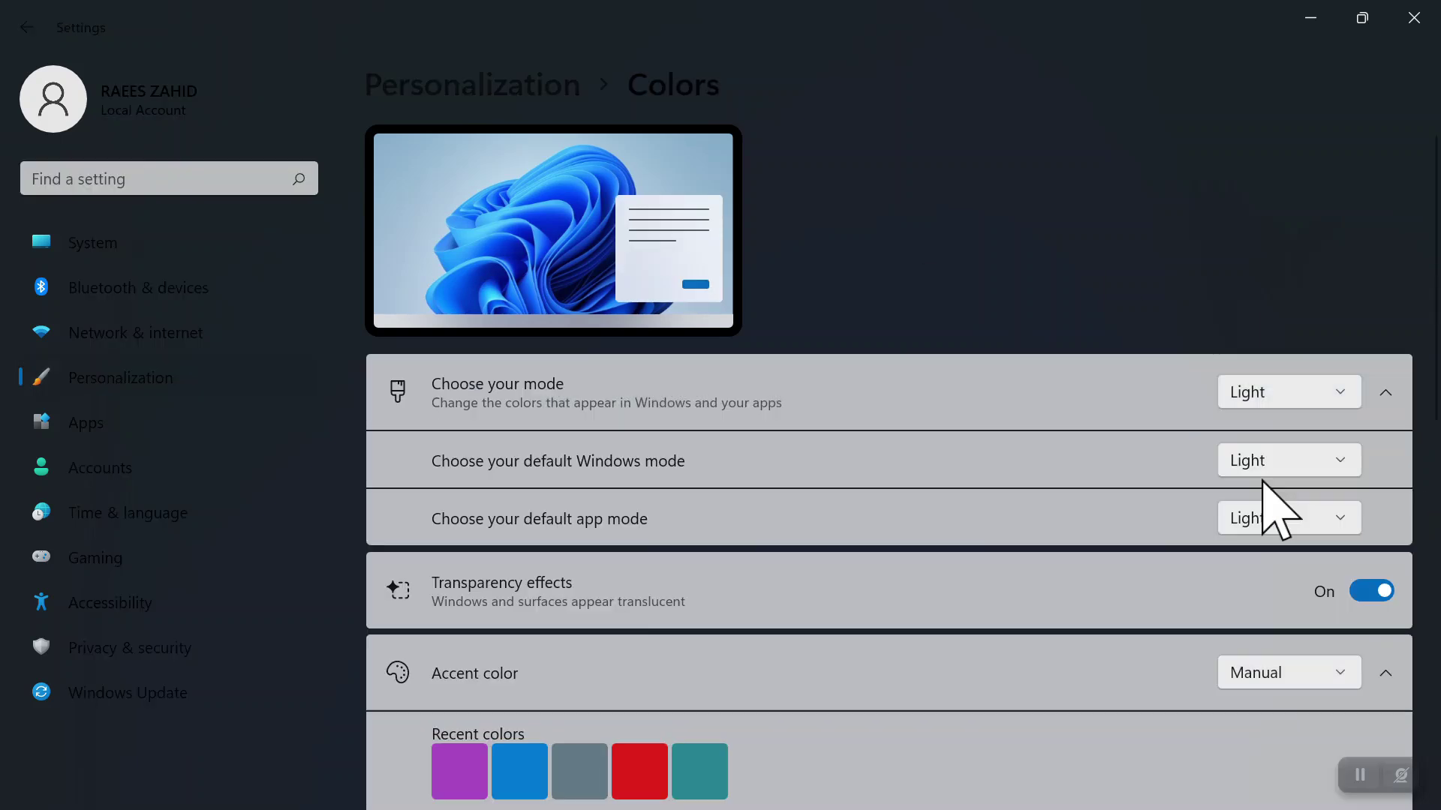
key("super")
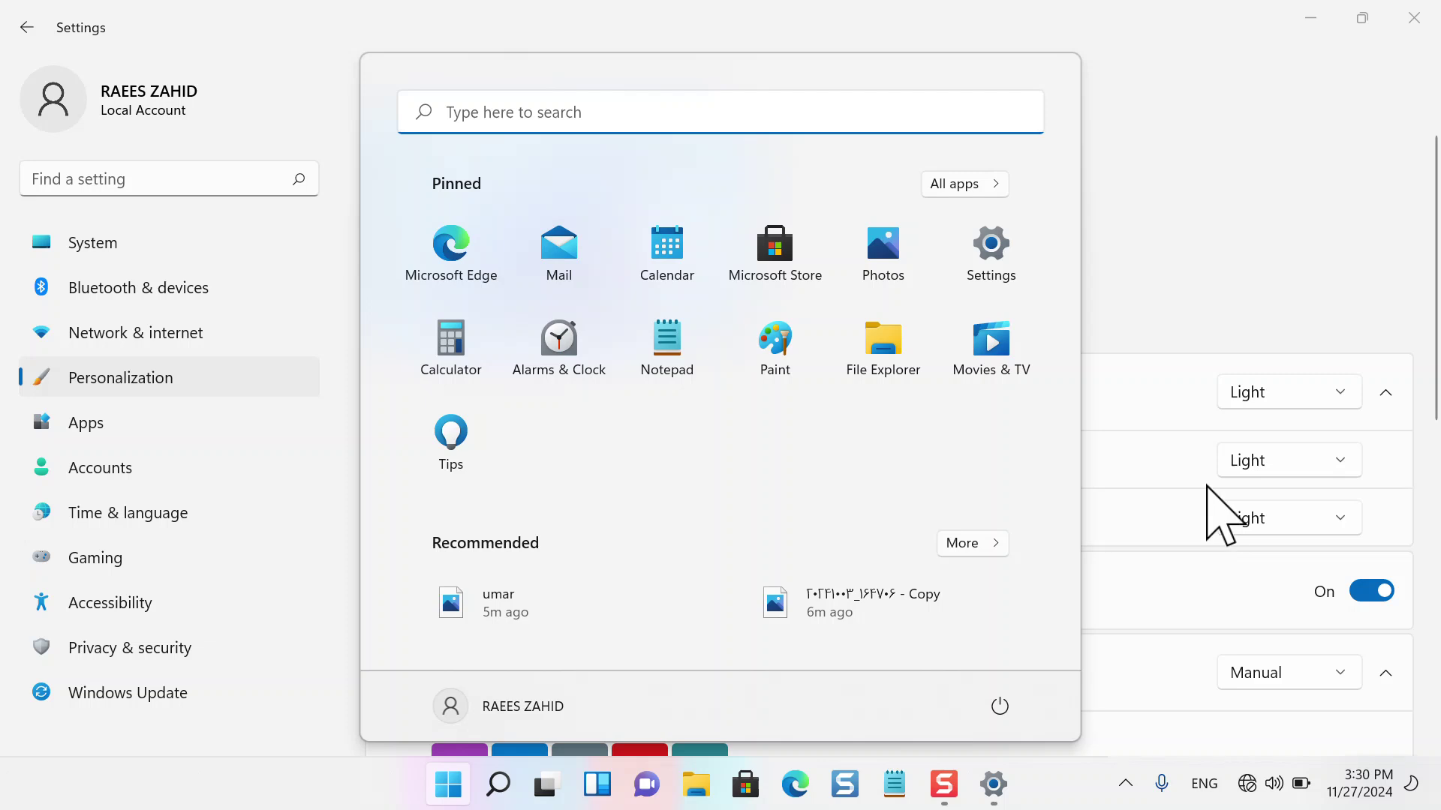
Step: Switch the default app mode to Dark and back to Light
left_click(1349, 526)
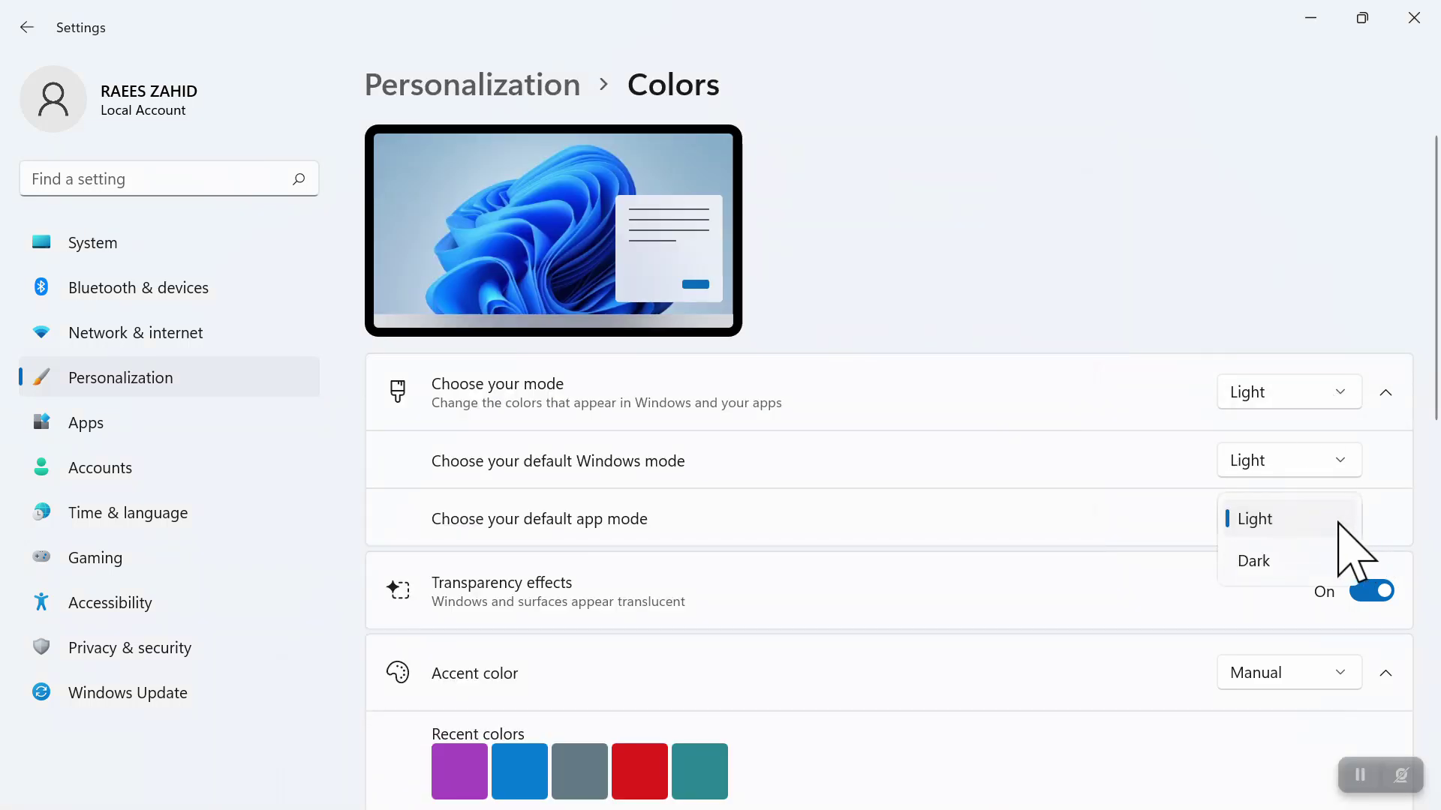
left_click(1268, 562)
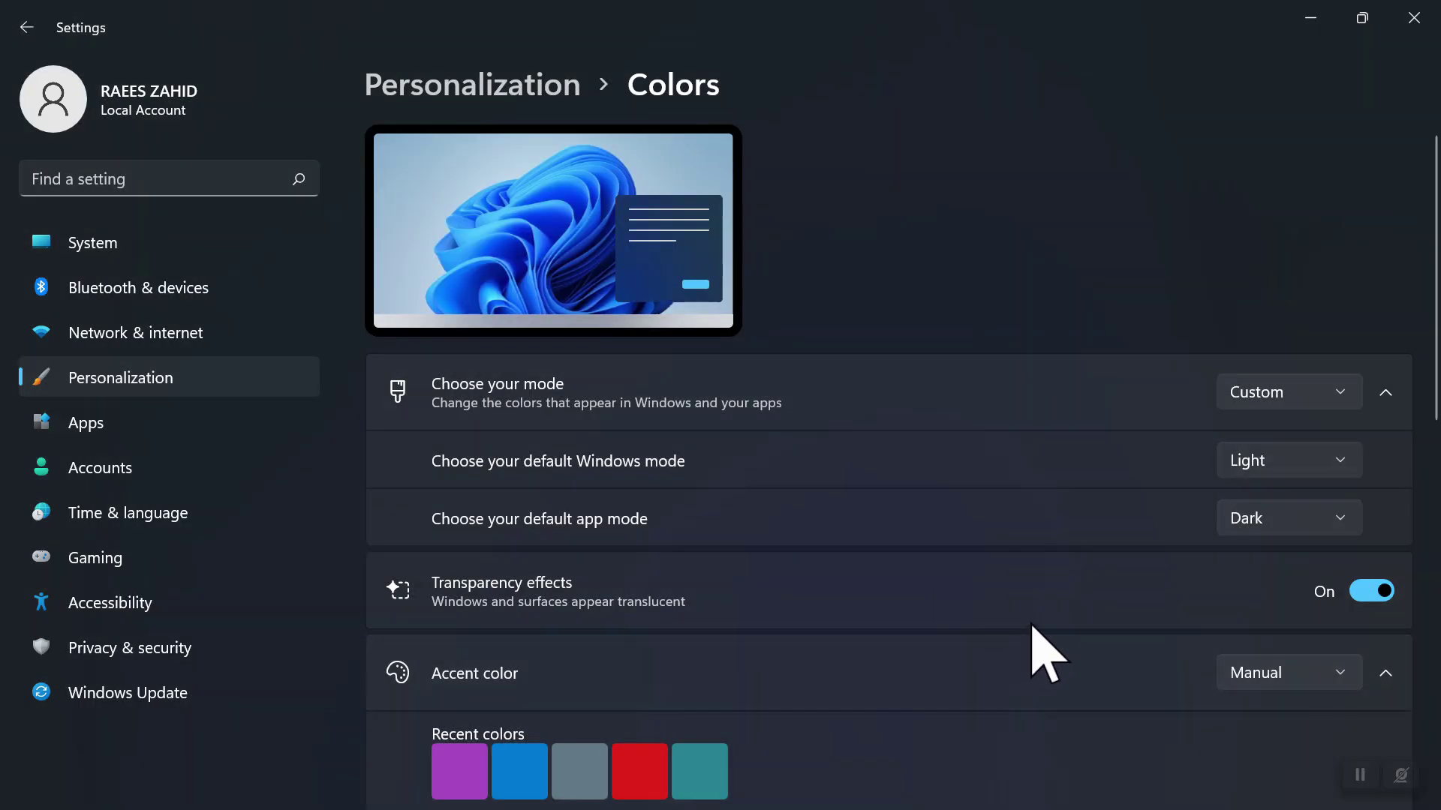
left_click(1338, 527)
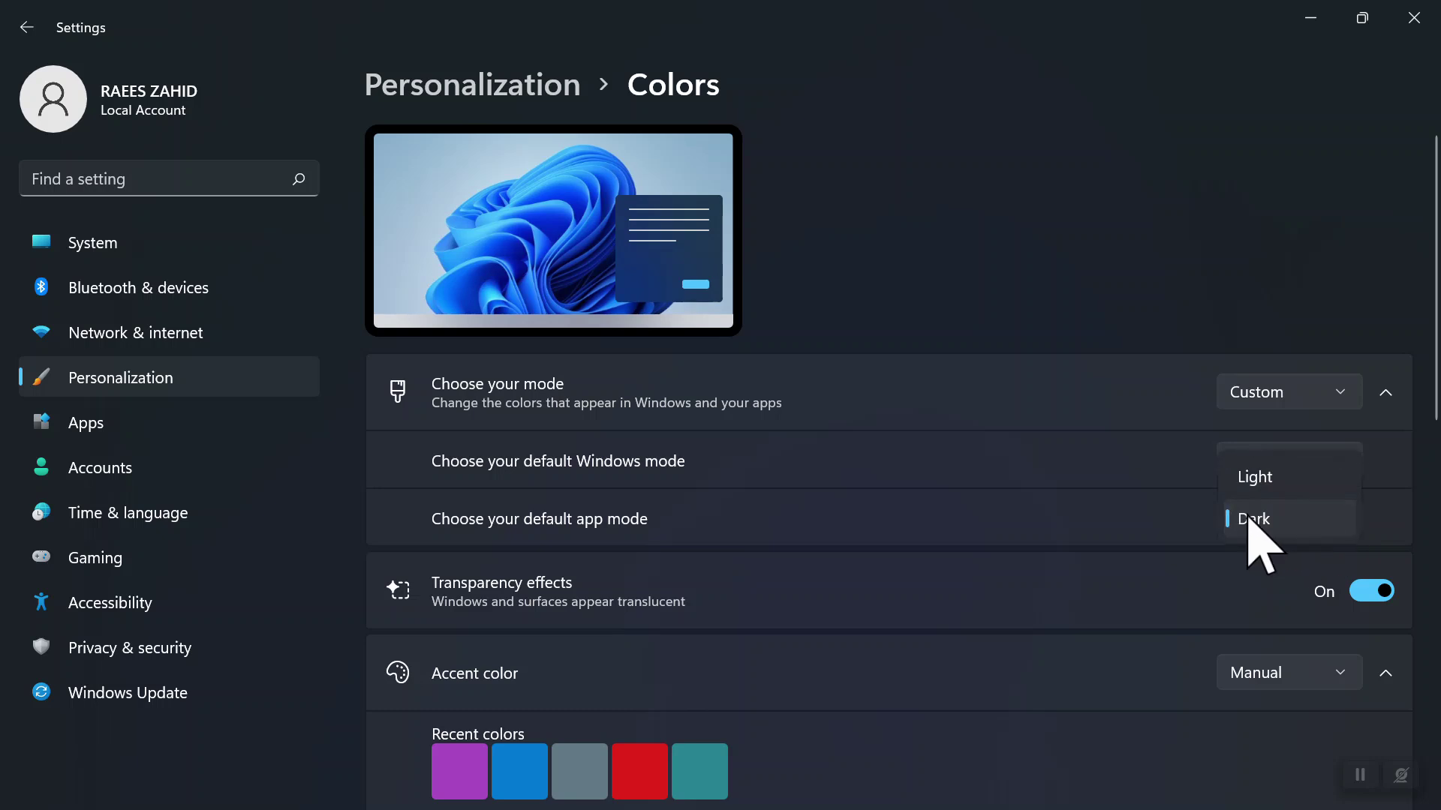
left_click(1260, 478)
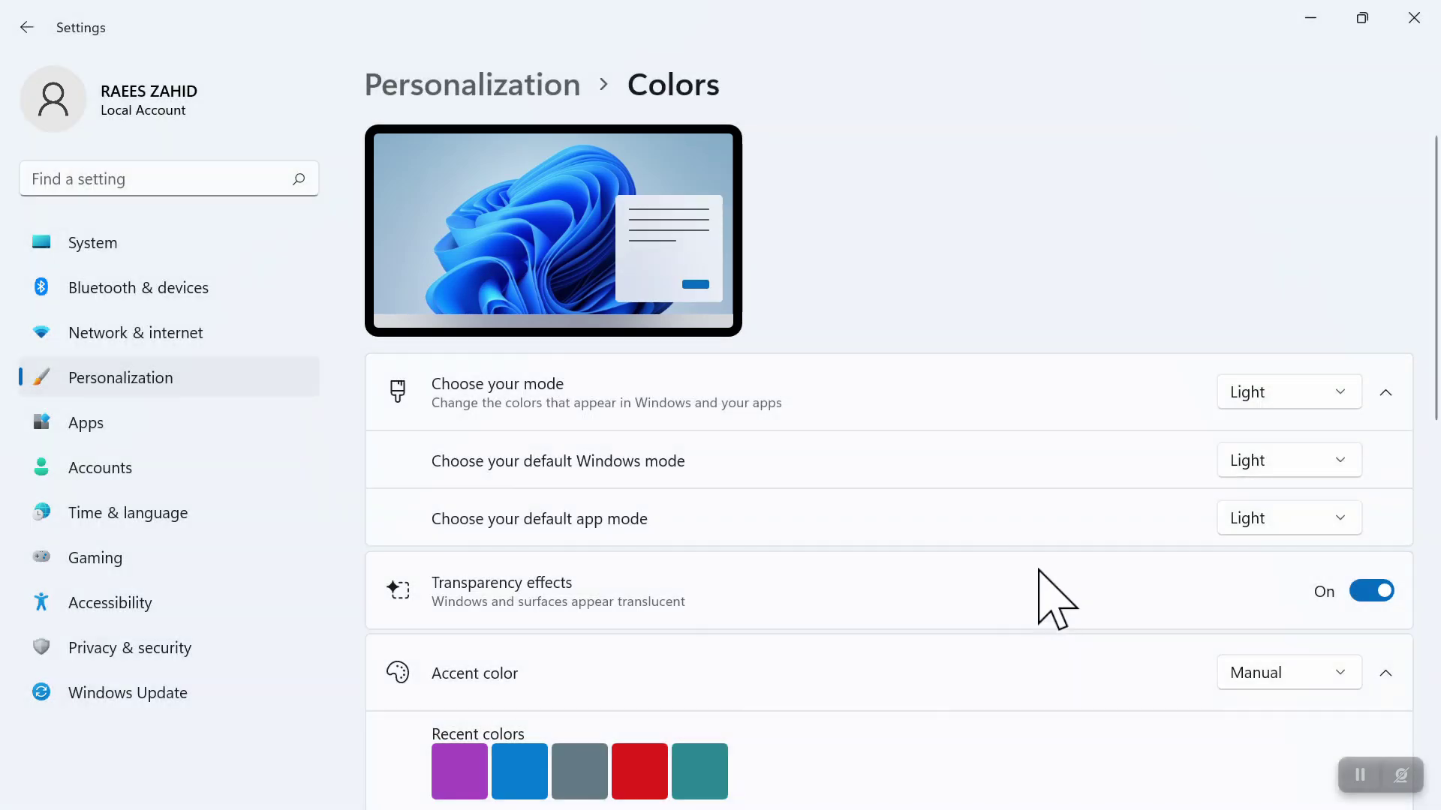
Step: Collapse the color mode options and turn off transparency effects
left_click(1385, 392)
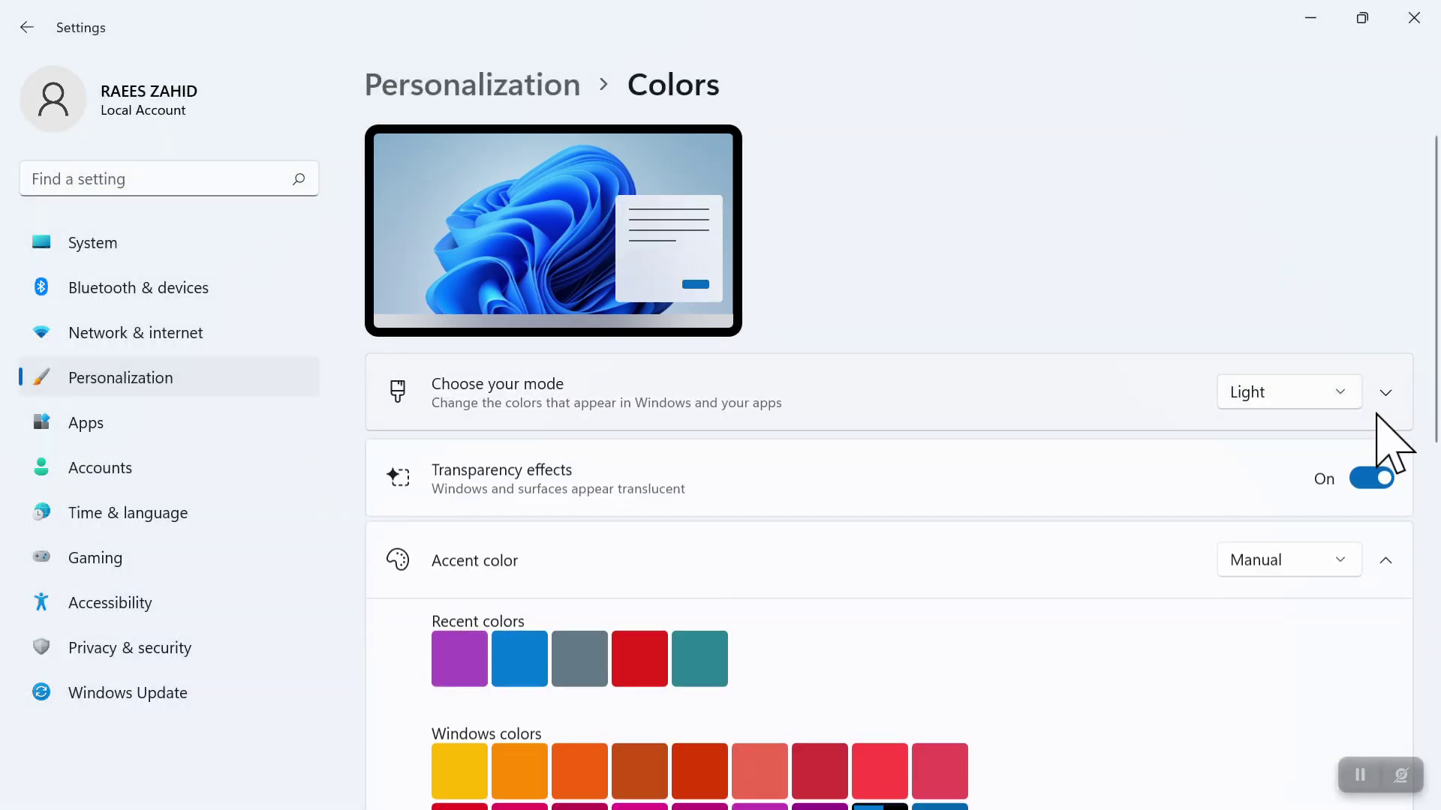
left_click(1367, 475)
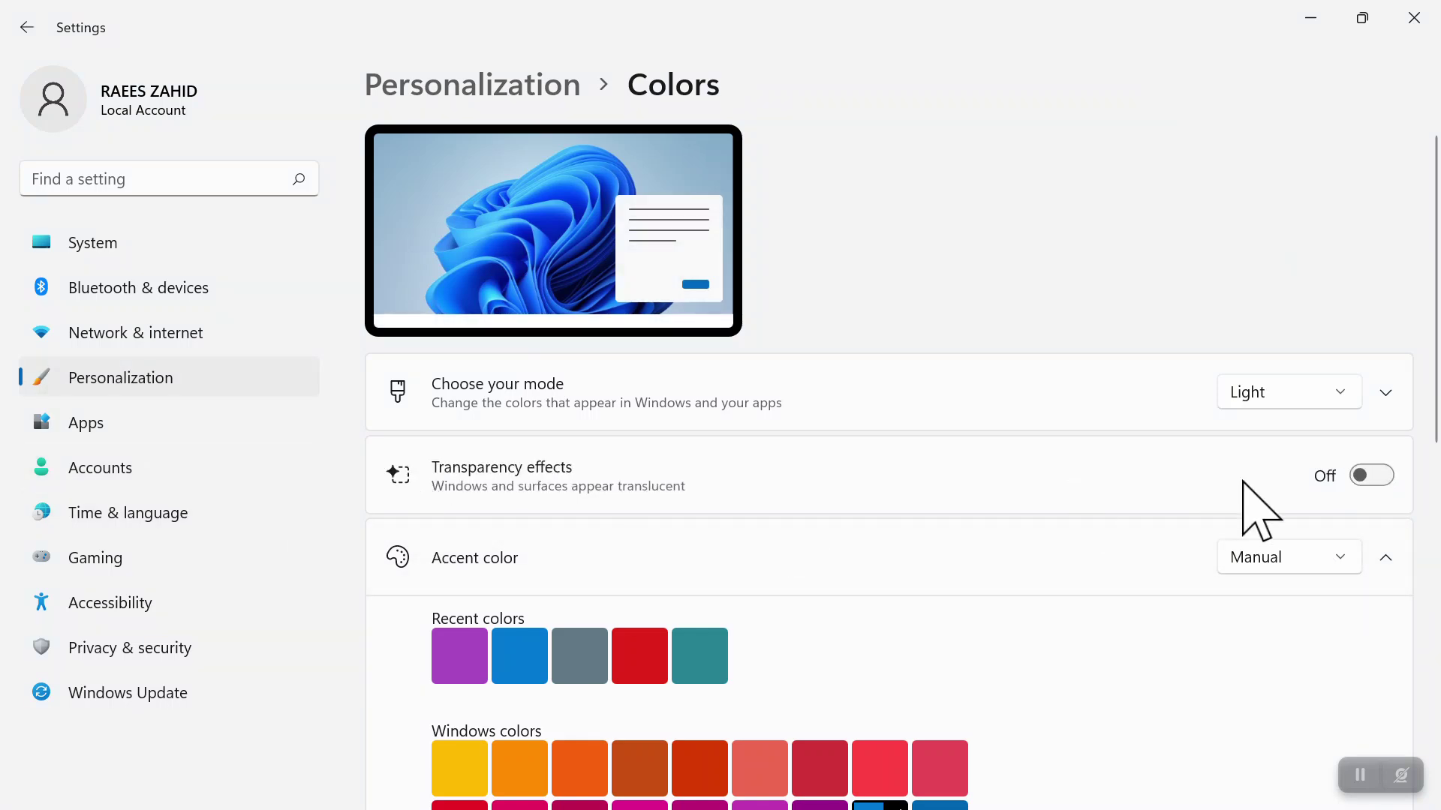
Step: Turn transparency effects back on and open the Start menu to check its appearance
left_click(1370, 475)
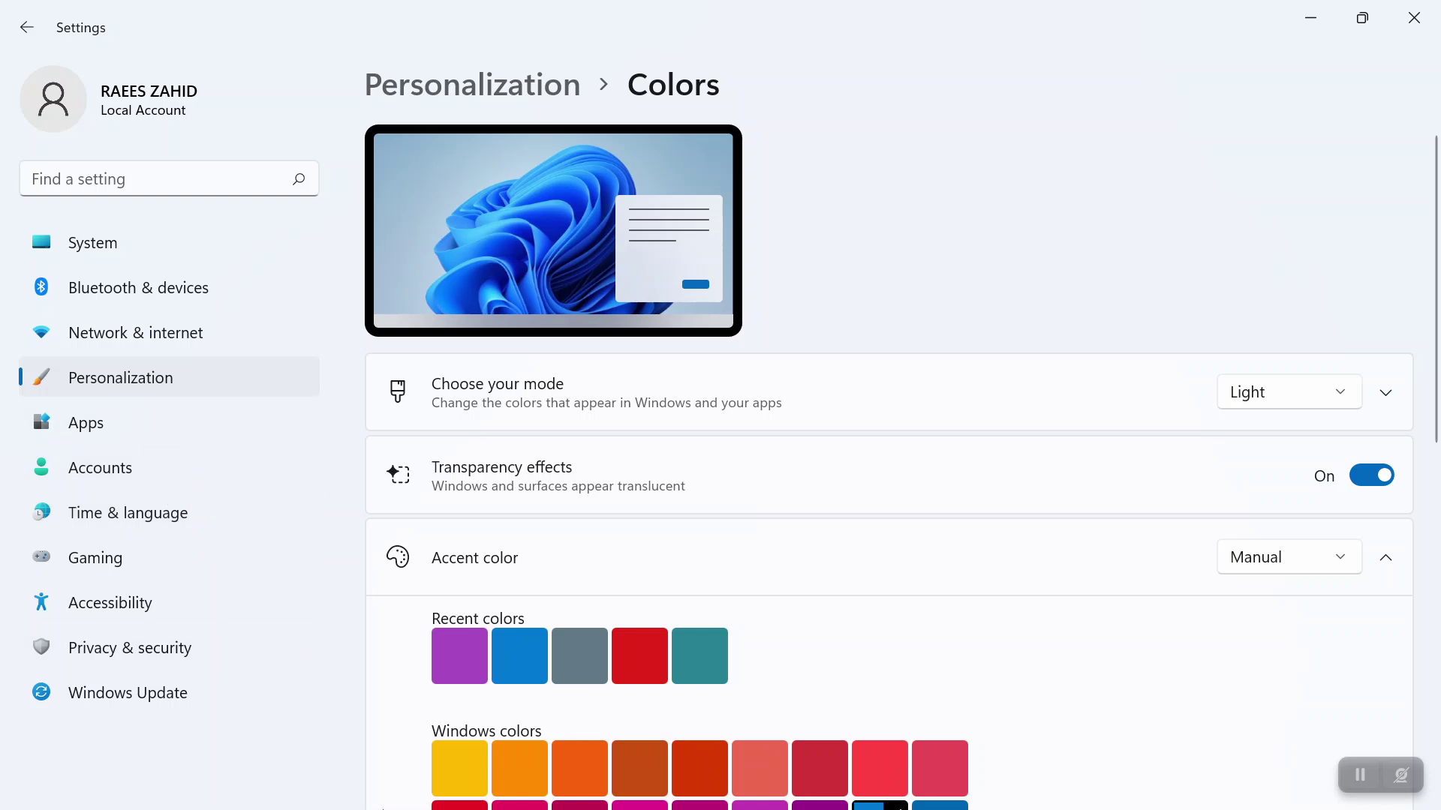
key("super")
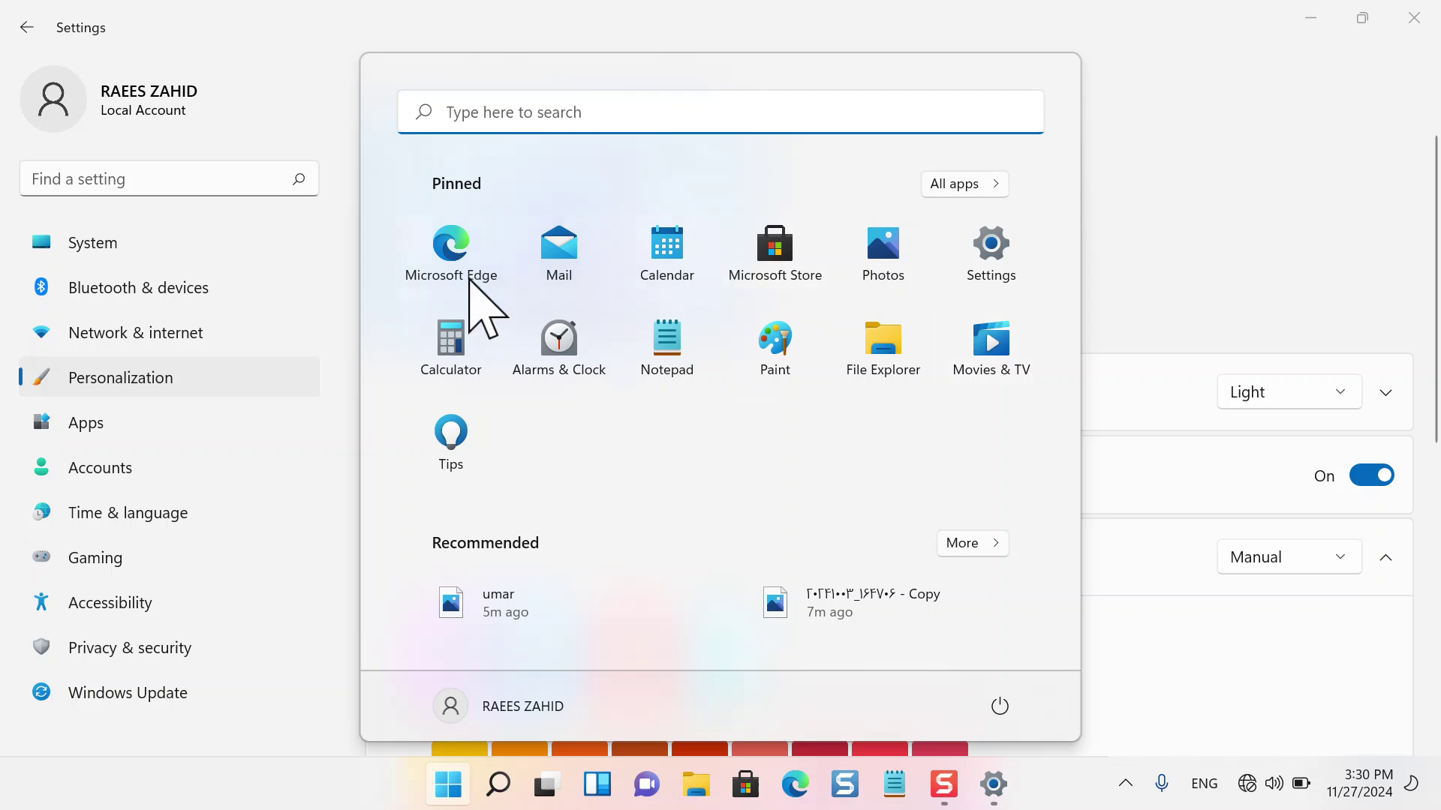
Step: Turn transparency effects off, check the Start menu's appearance, and turn the effects back on
left_click(1371, 476)
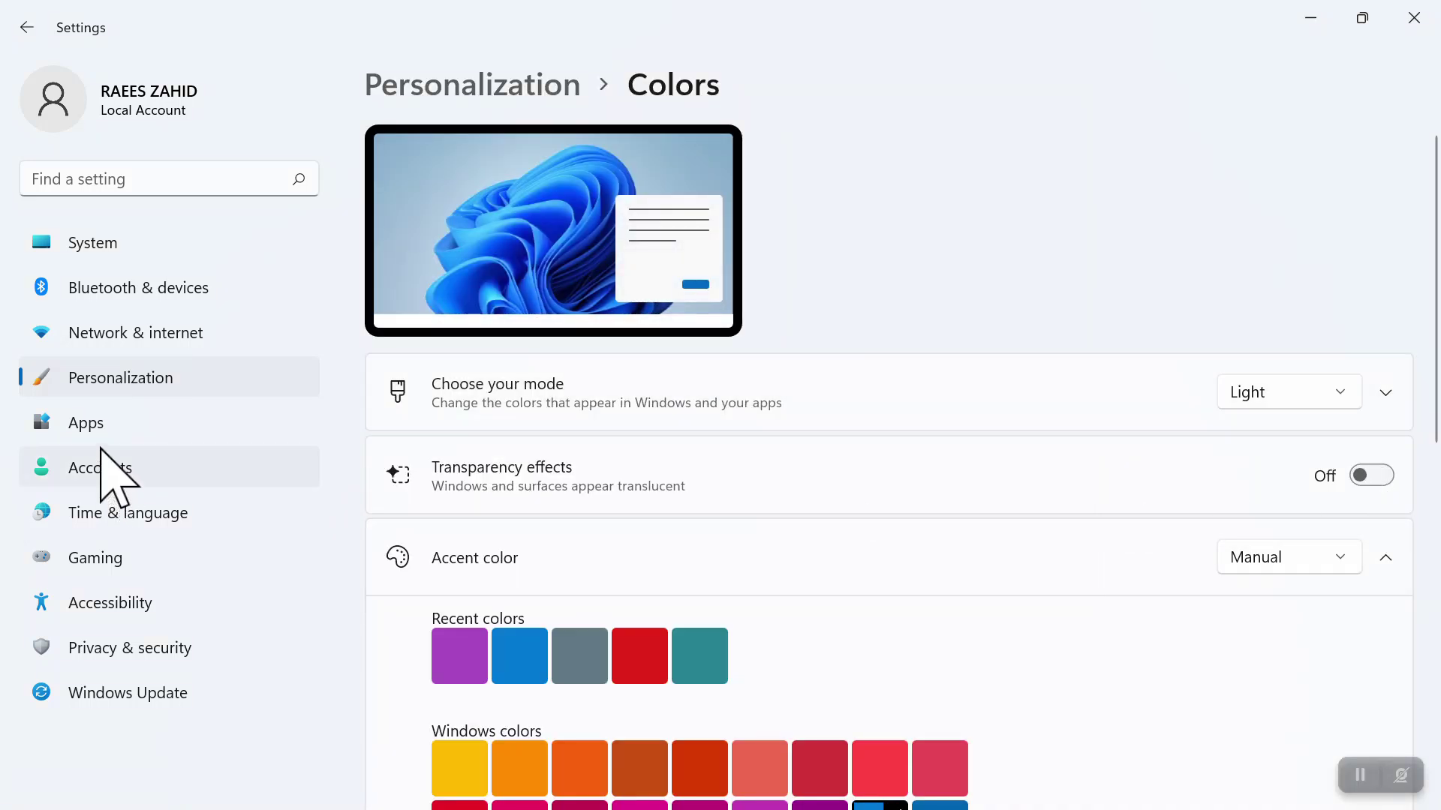
key("super")
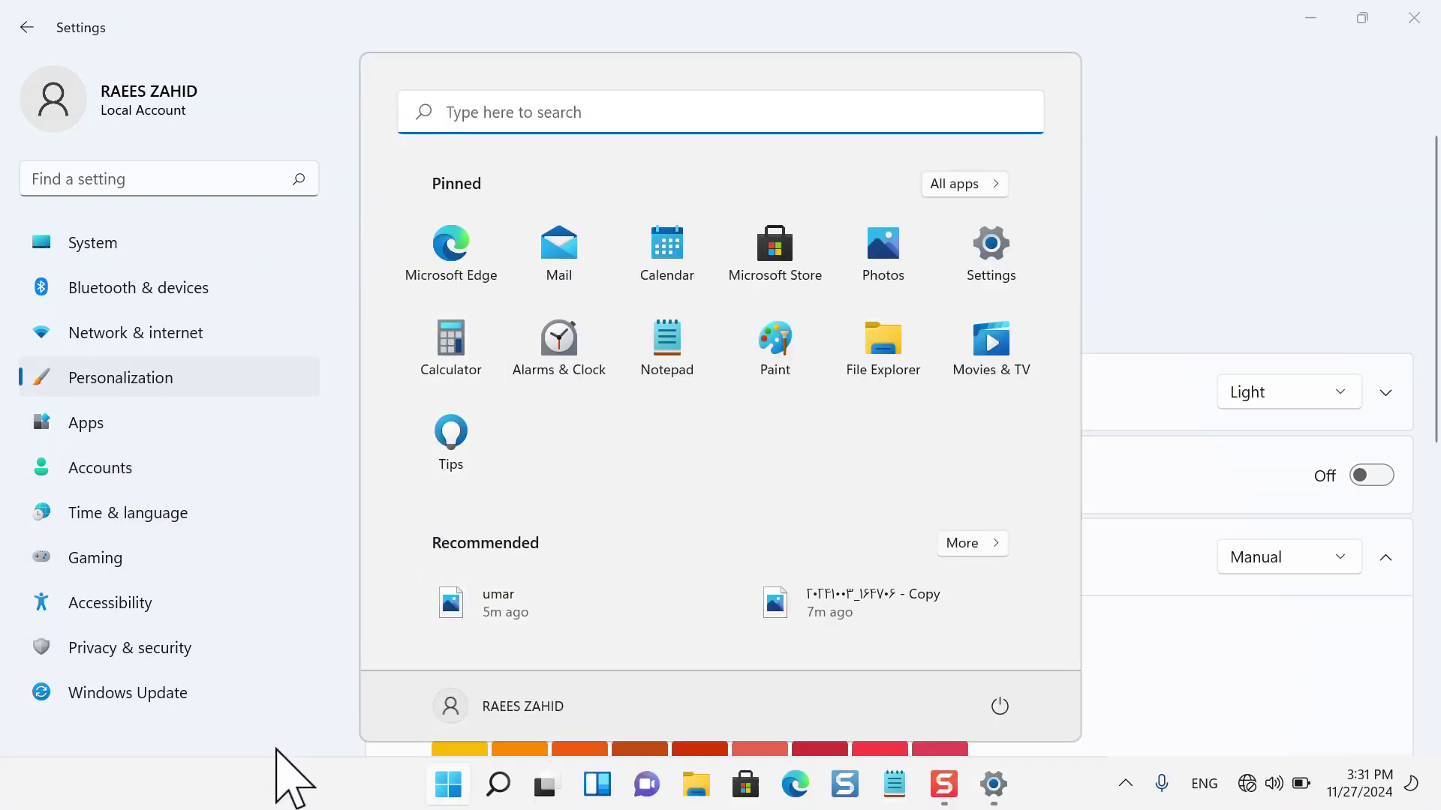
left_click(277, 700)
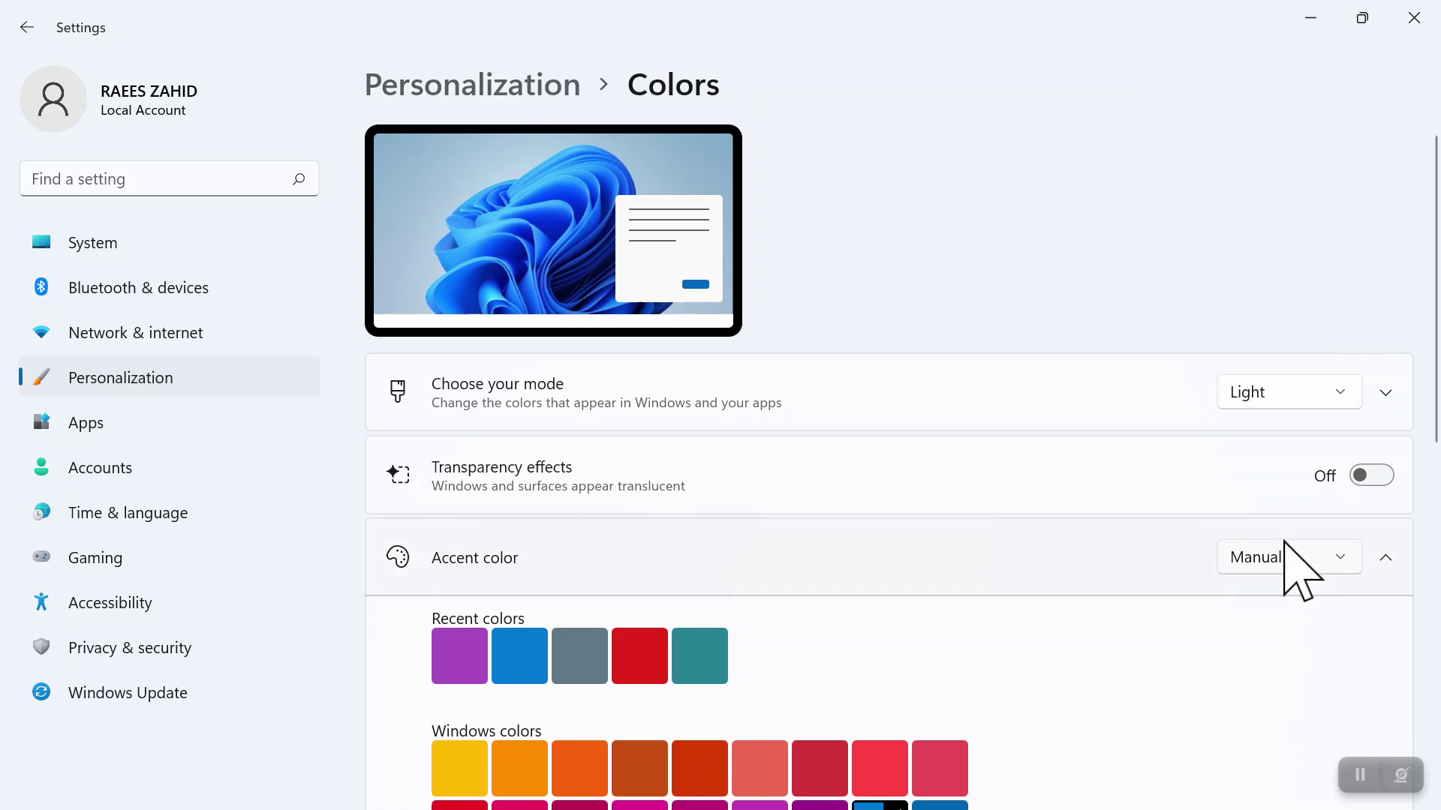
left_click(1365, 475)
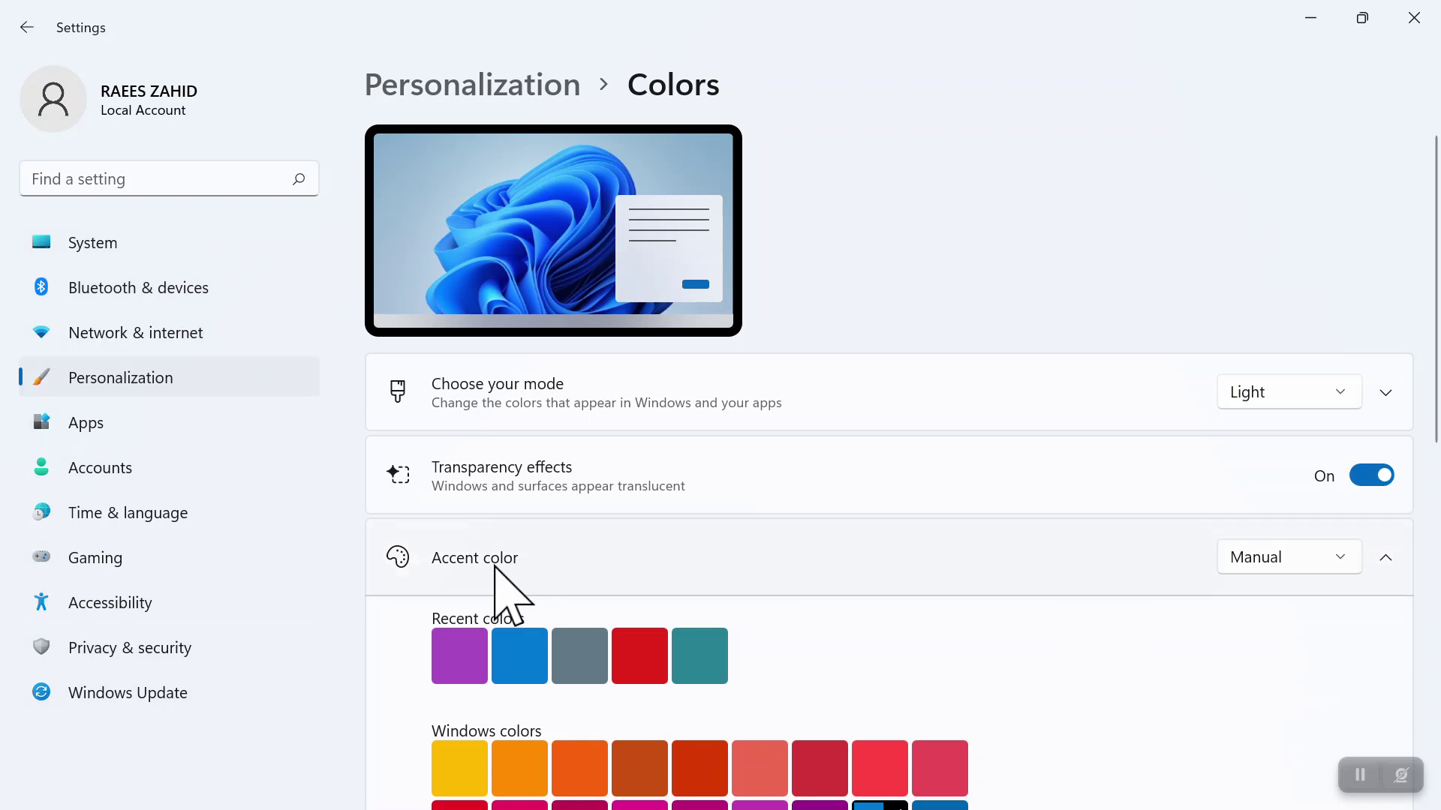
Step: View the Automatic and Manual choices for the accent color, then collapse and re-expand the accent color section
left_click(1340, 564)
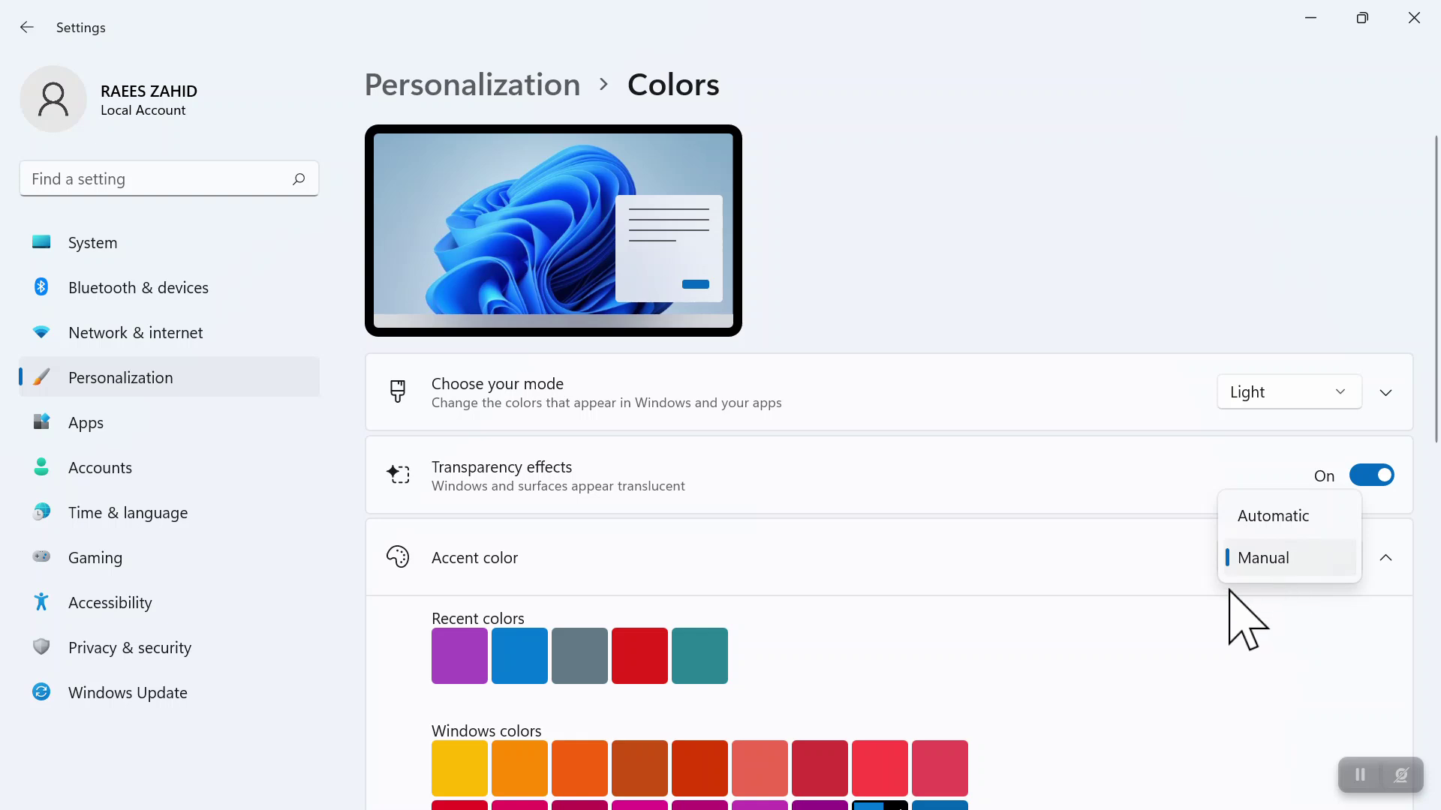
left_click(1190, 539)
left_click(466, 573)
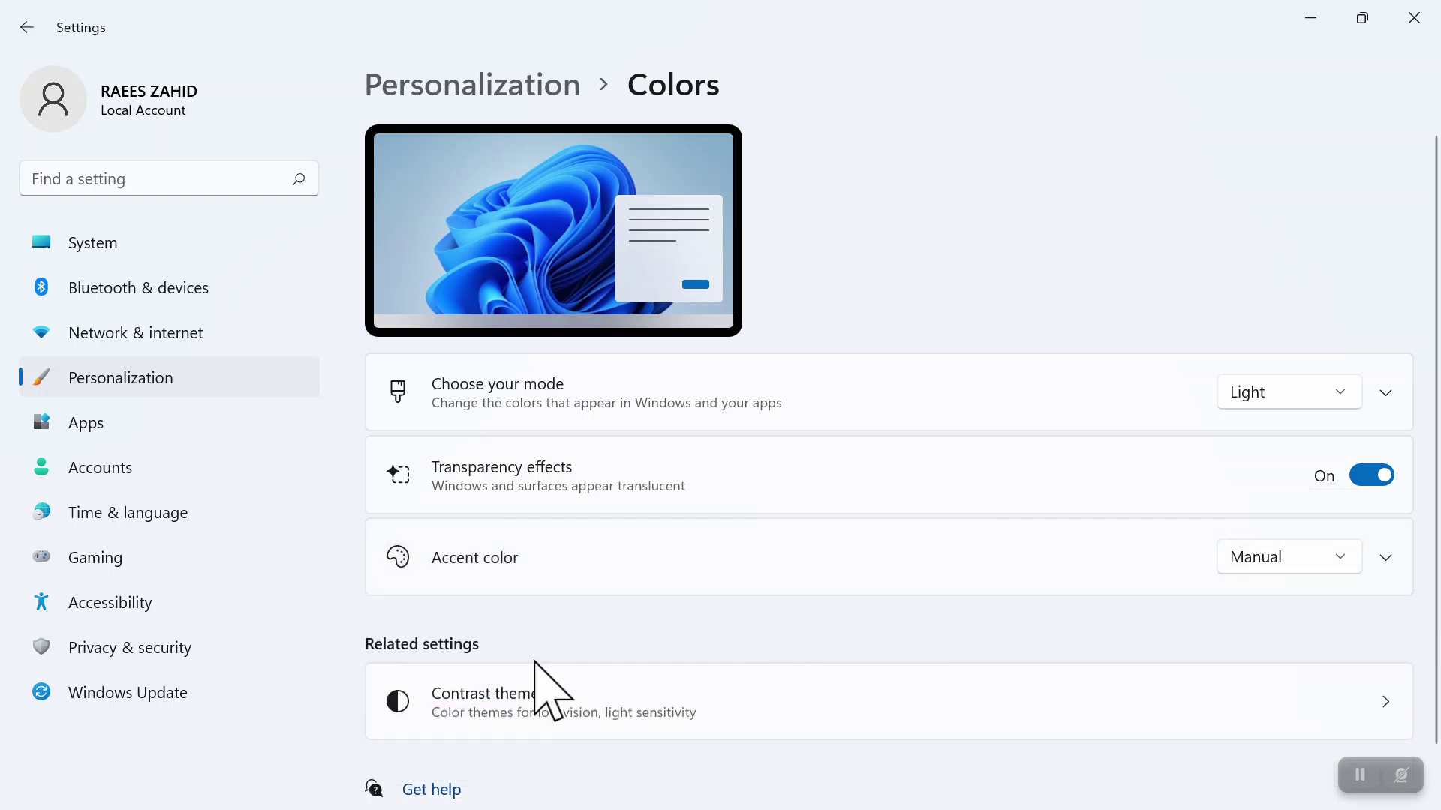
left_click(1394, 559)
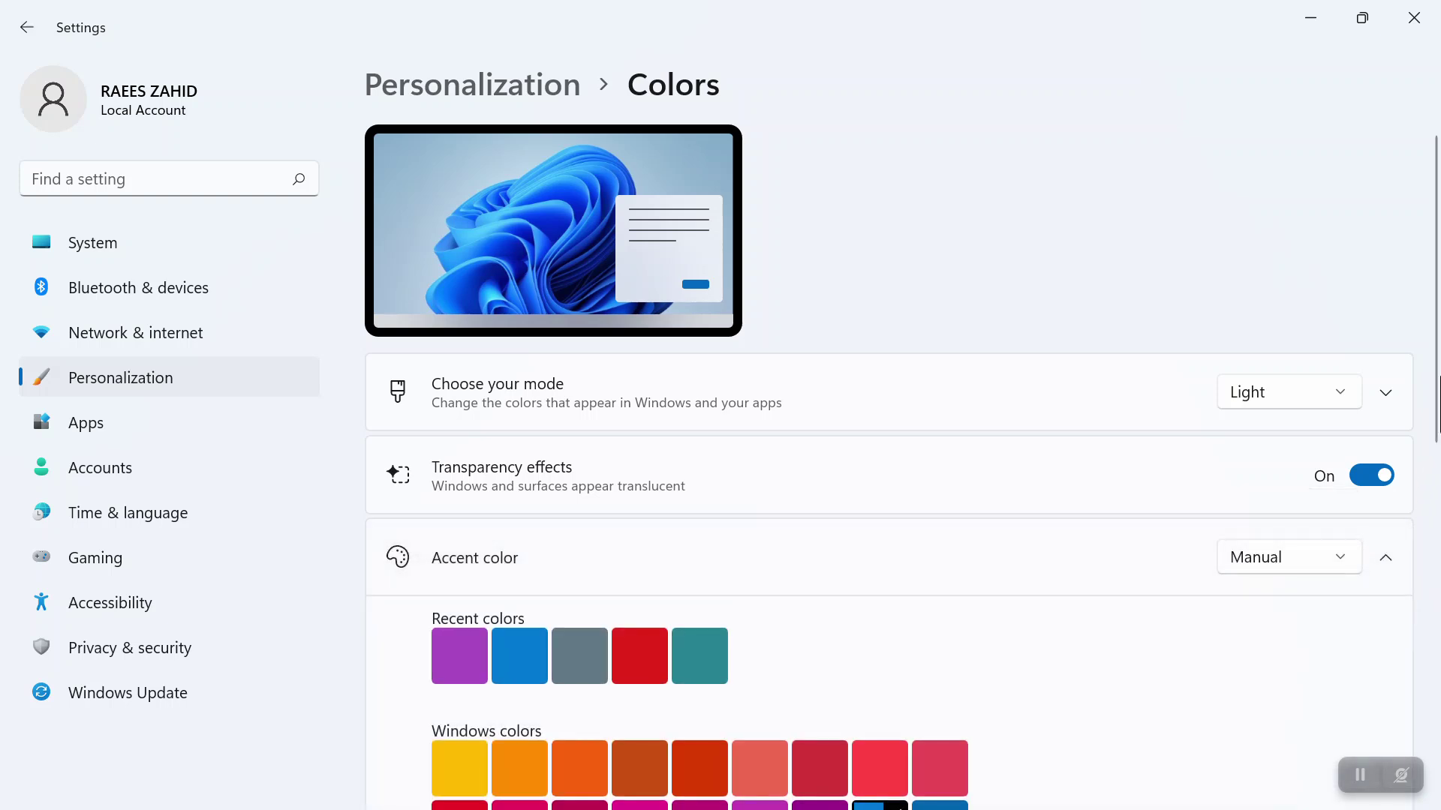
Step: Apply the purple recent color as accent, then switch the accent color to Automatic and check the Start menu
scroll(1434, 415, "down", 5)
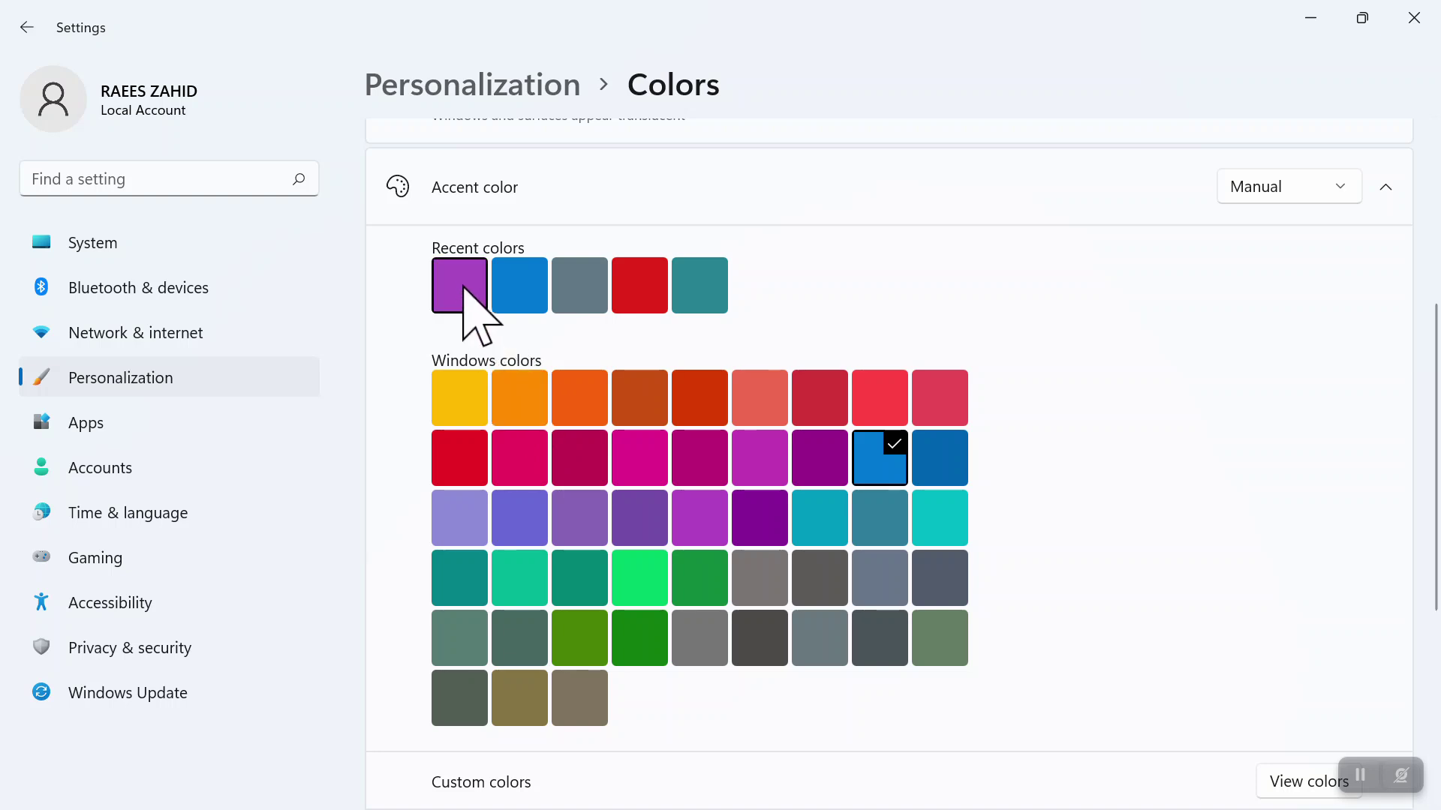
left_click(459, 286)
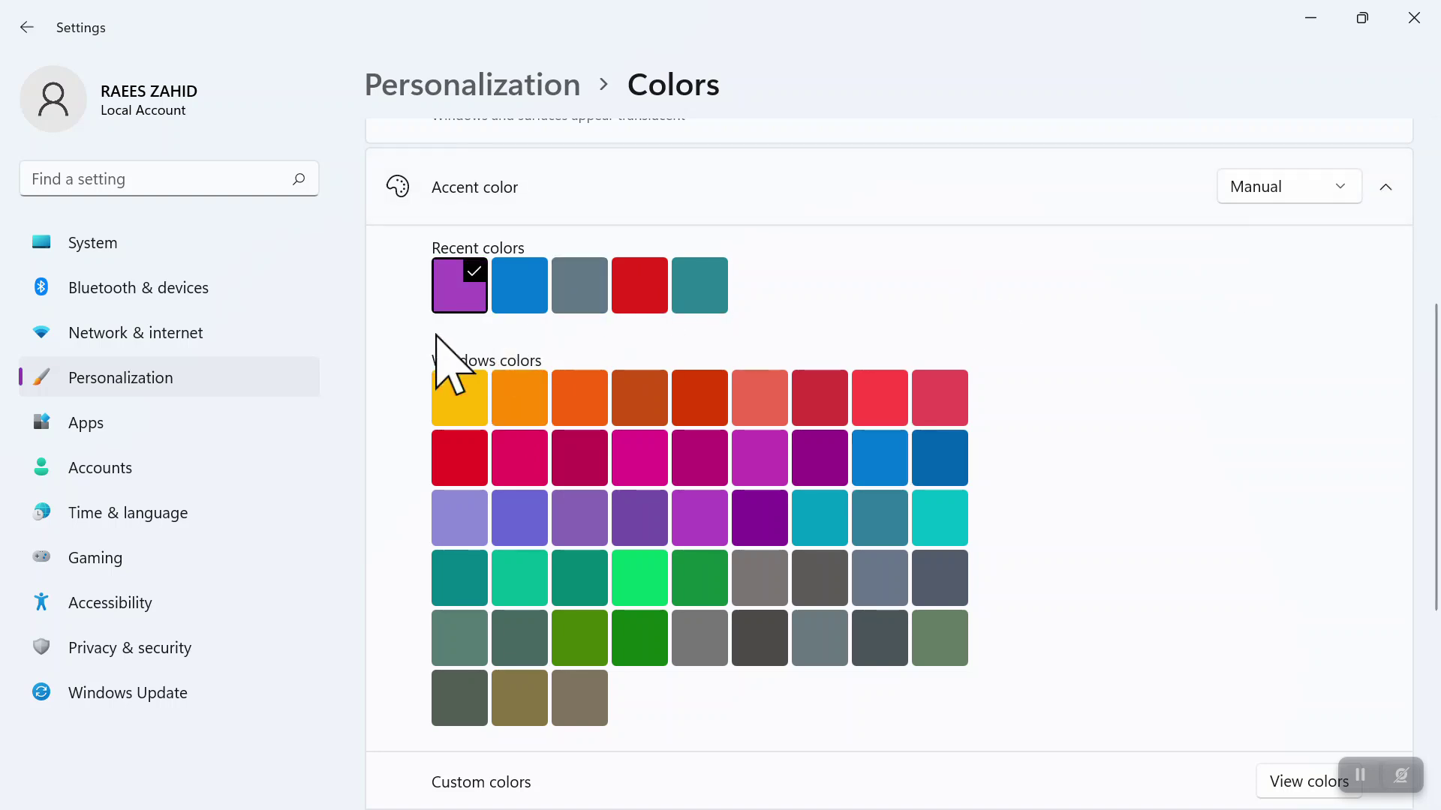
left_click(1336, 197)
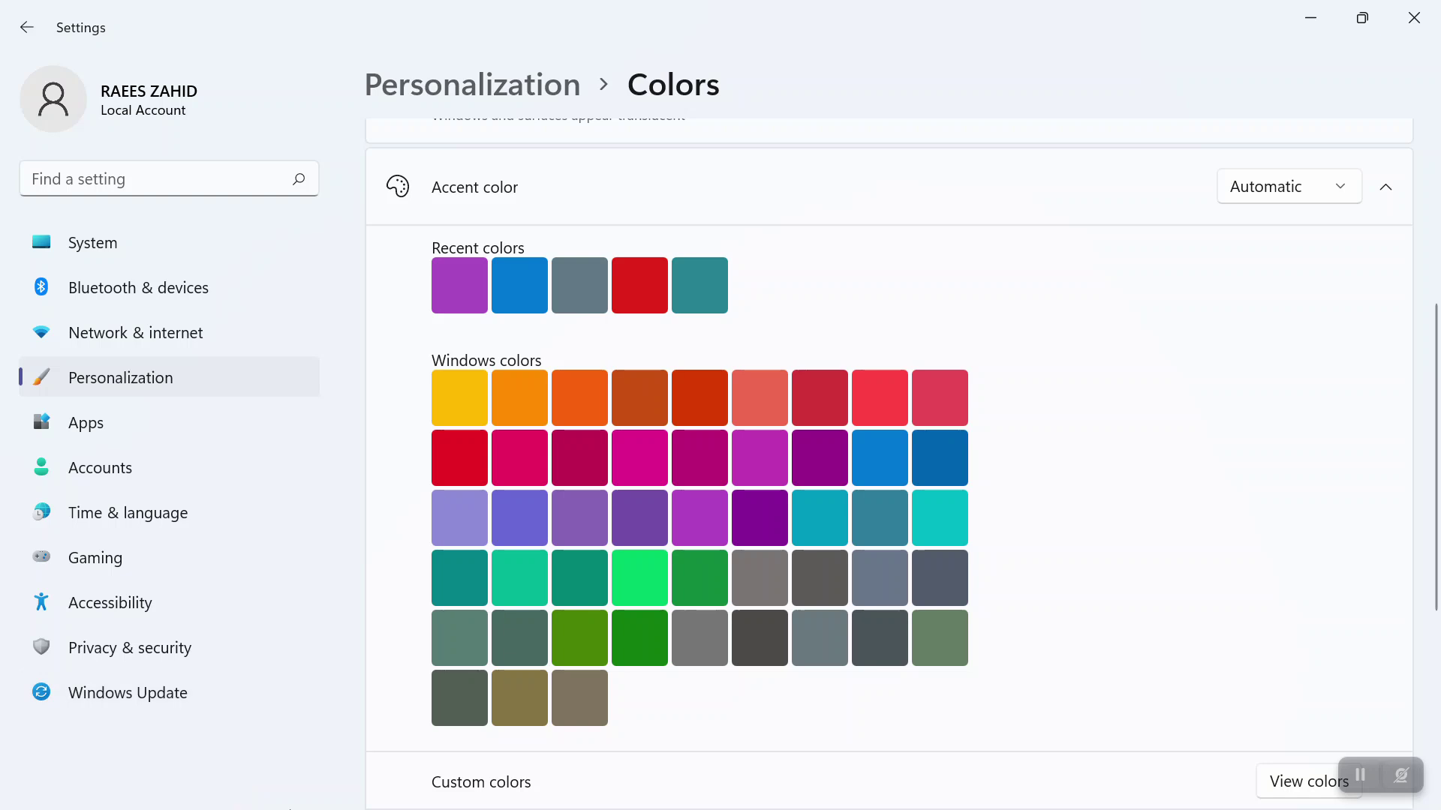
key("super")
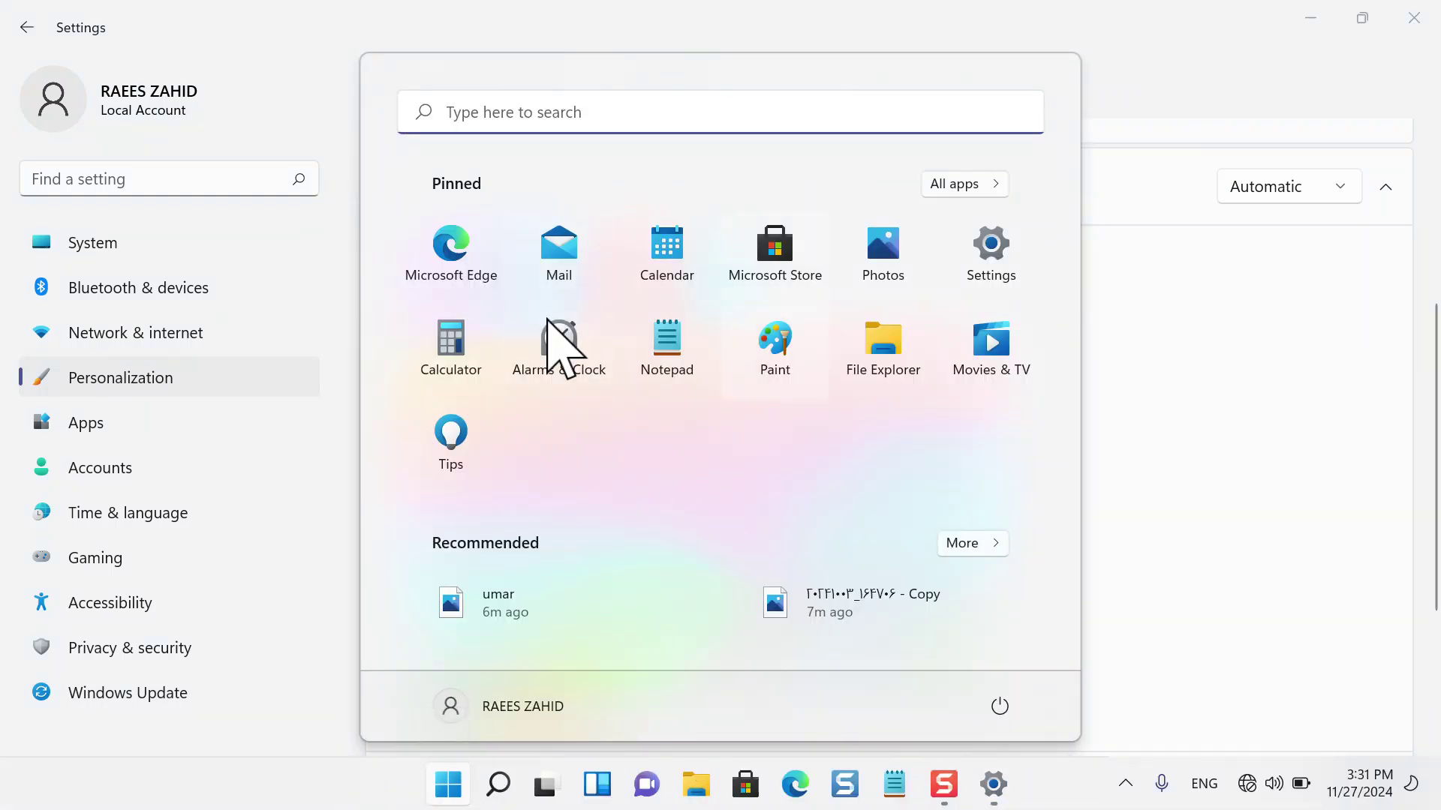
left_click(1203, 397)
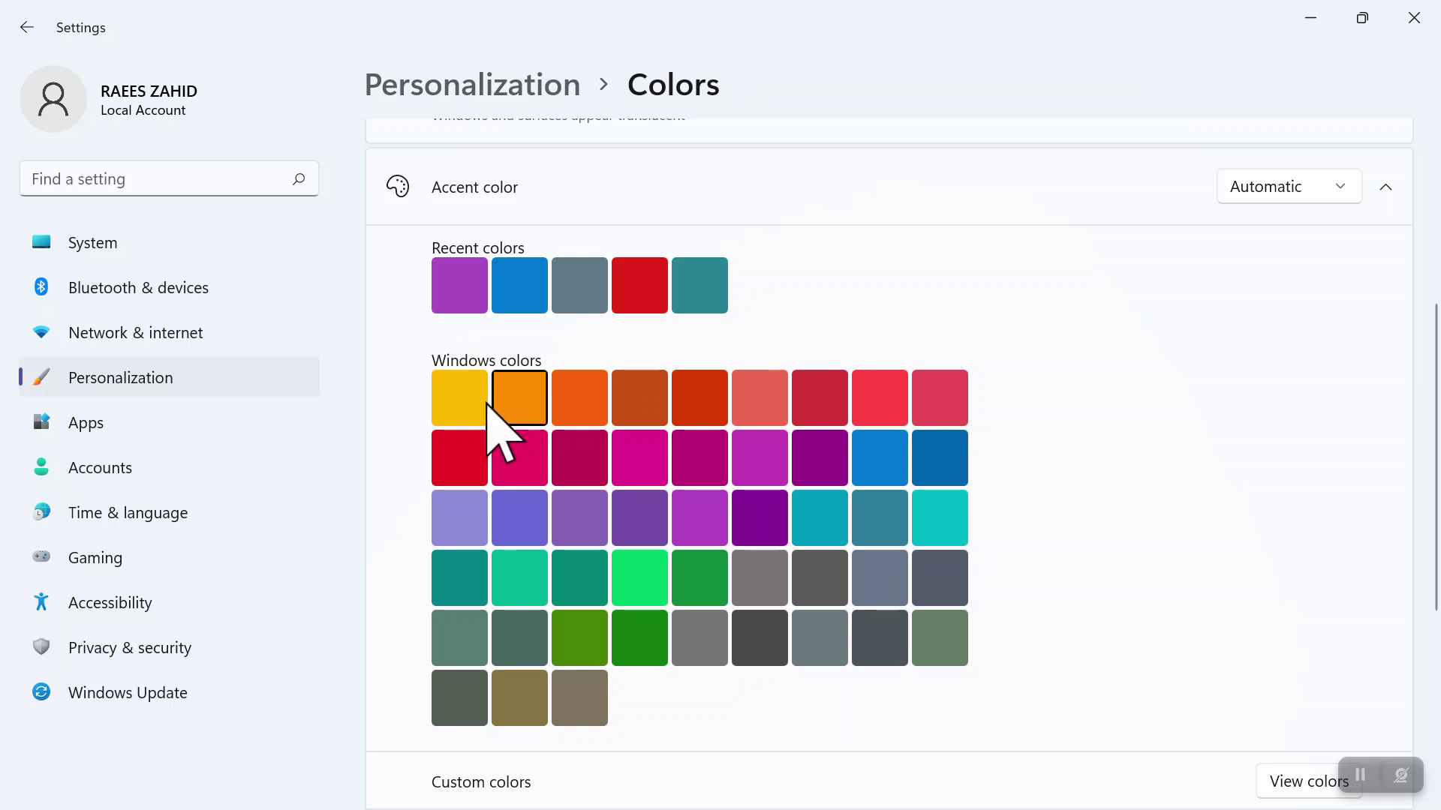
Step: Choose red from the Windows colors as the accent color and check it in the Start menu
left_click(454, 470)
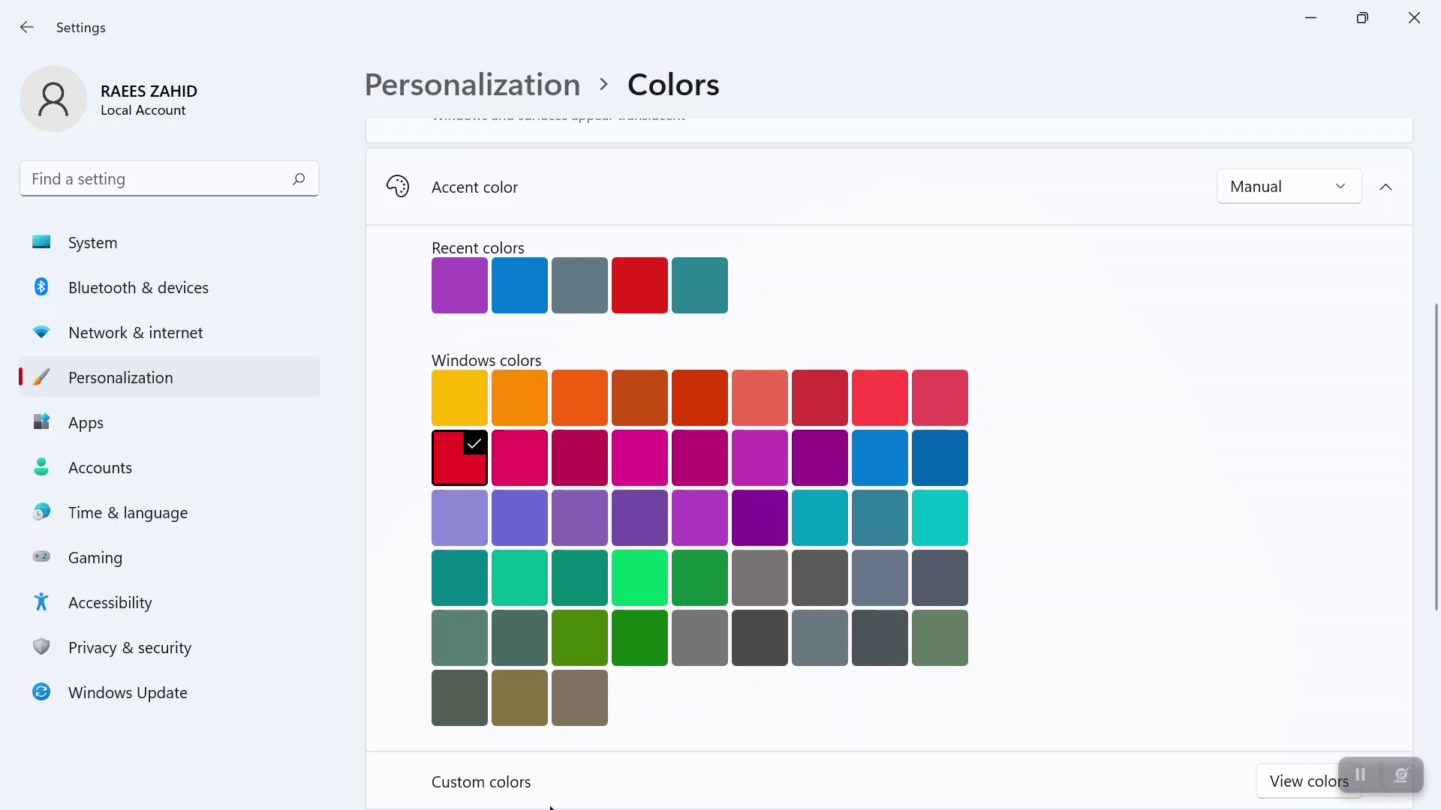
key("super")
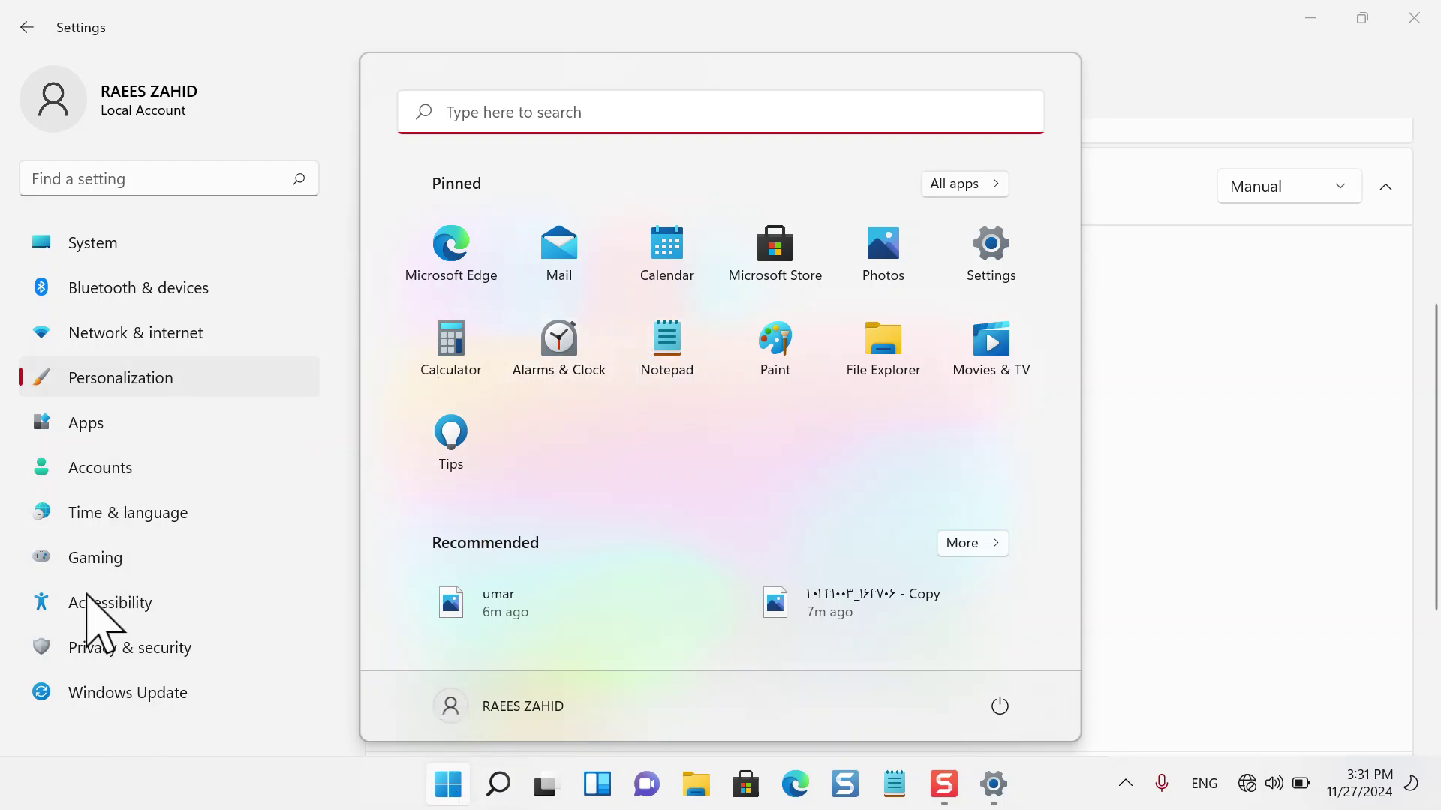
left_click(54, 422)
Step: View the accent color on the Apps settings page, then return to the Colors page under Personalization
left_click(54, 422)
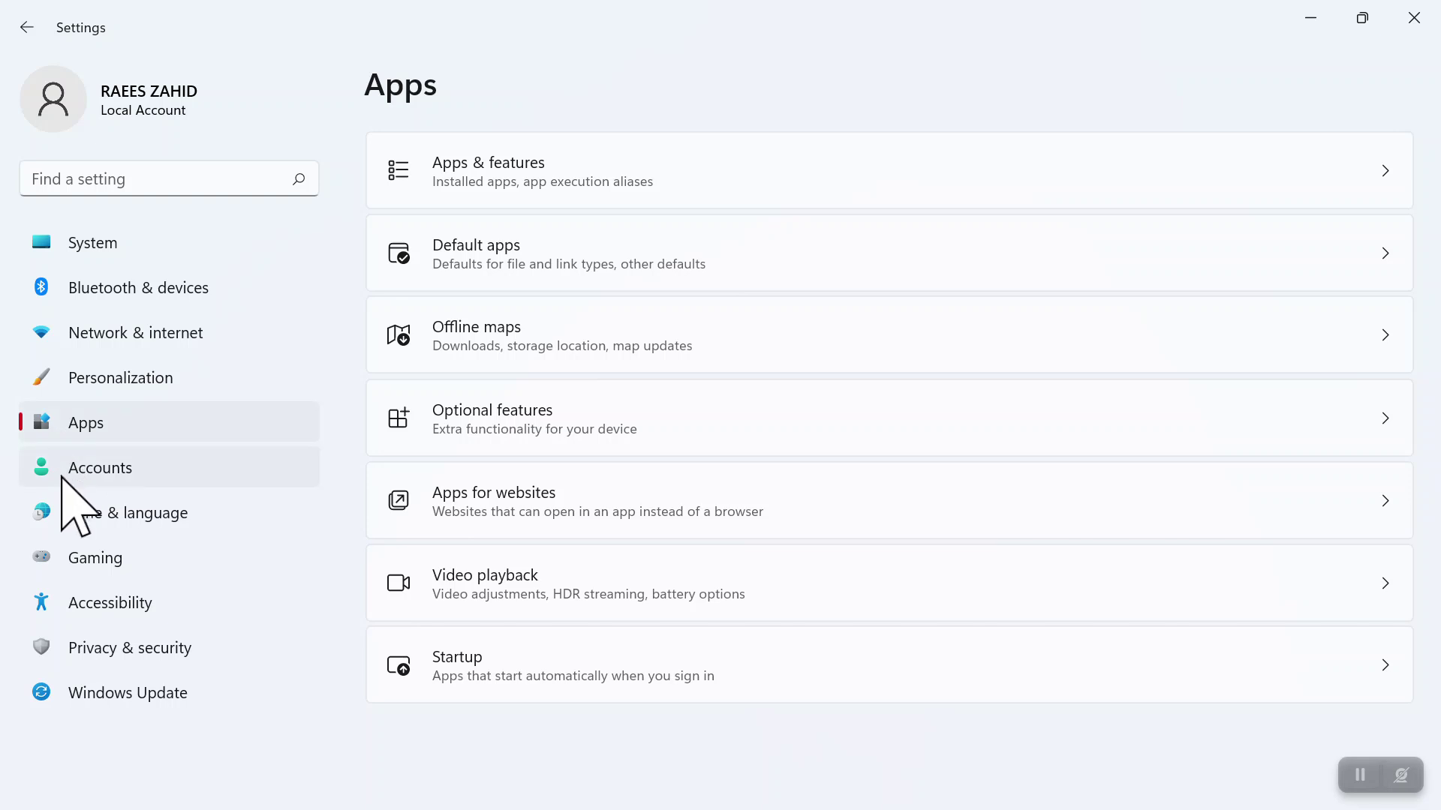
left_click(115, 383)
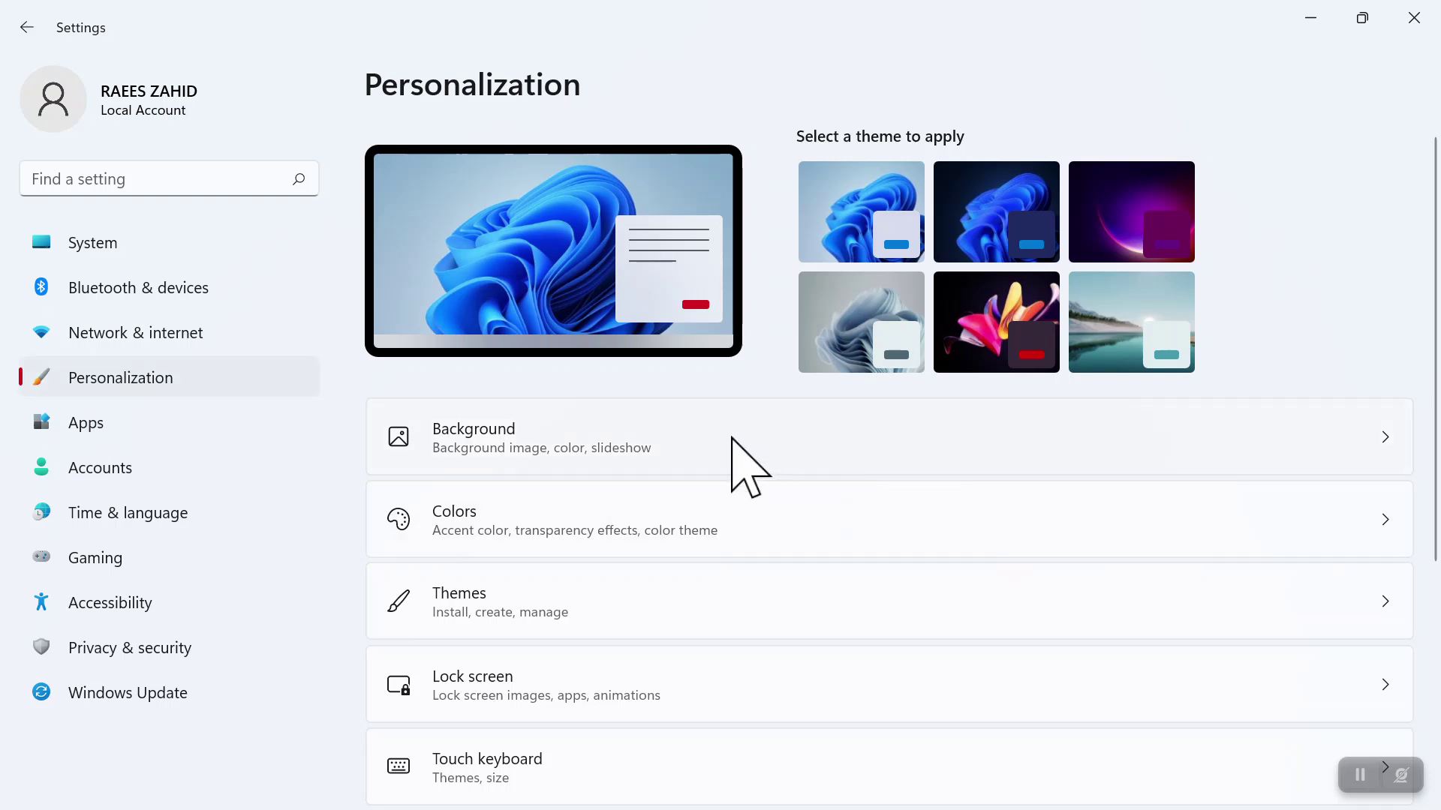
left_click(735, 529)
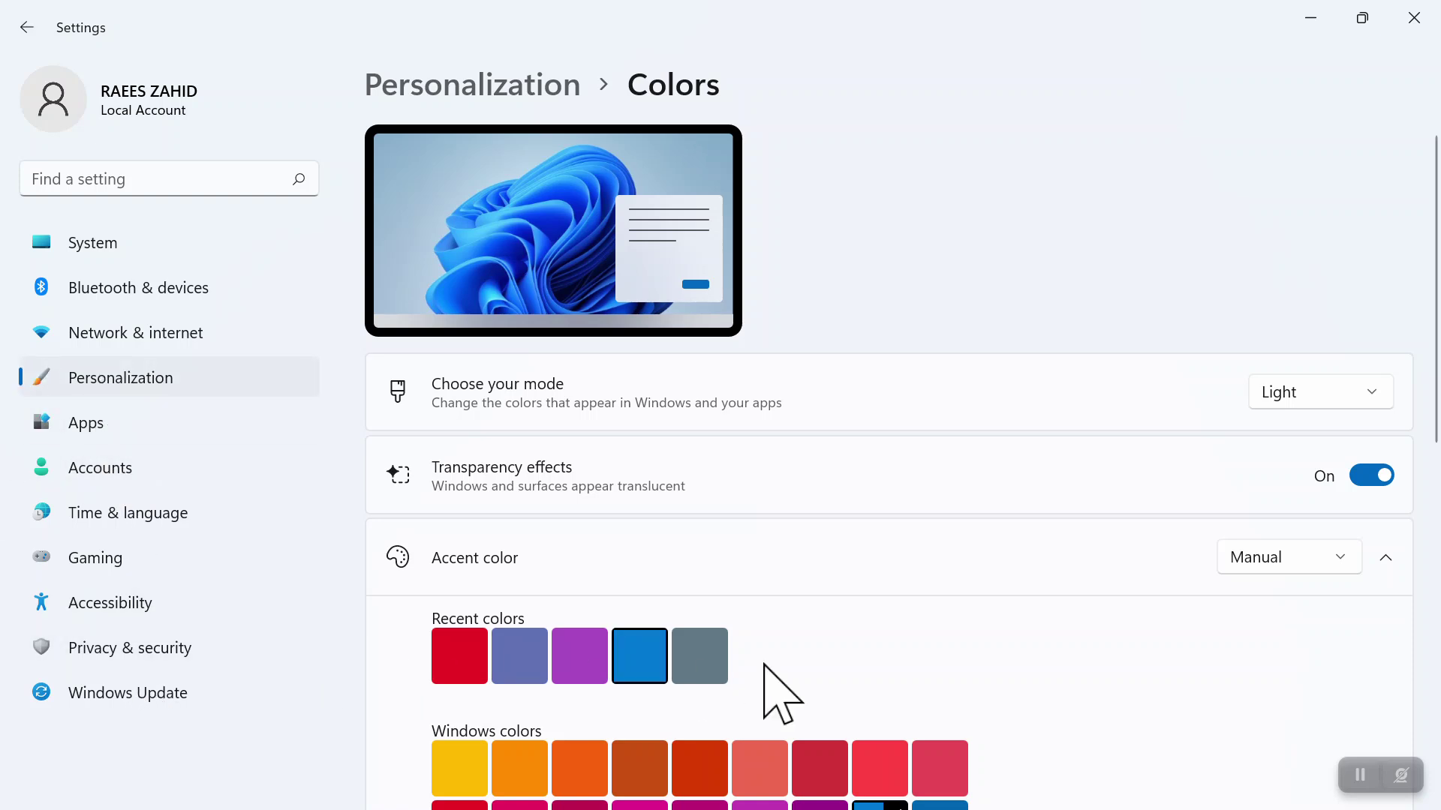
Step: Set a custom green accent color and check it in the Start menu
left_click_drag(1432, 330, 1435, 562)
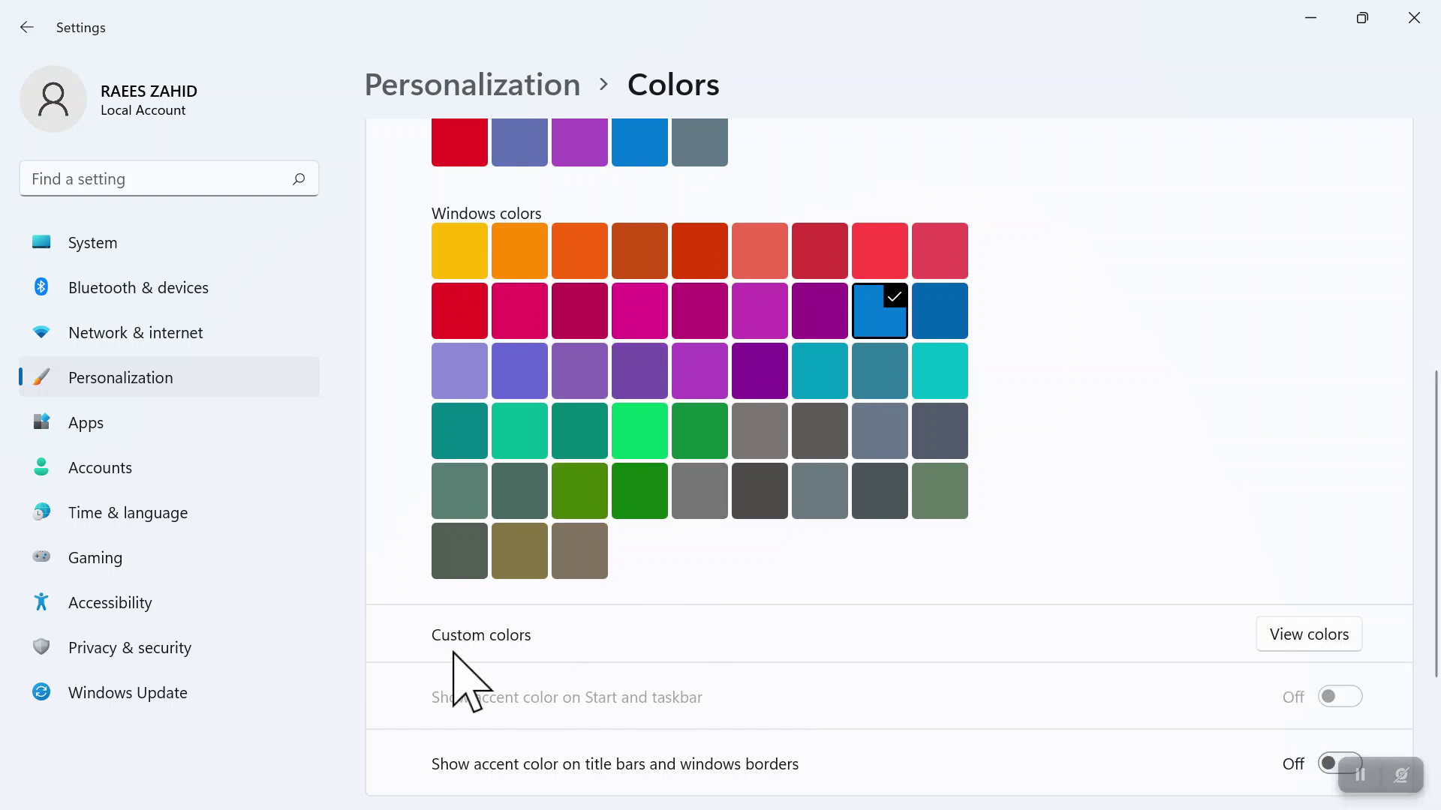
left_click(1309, 638)
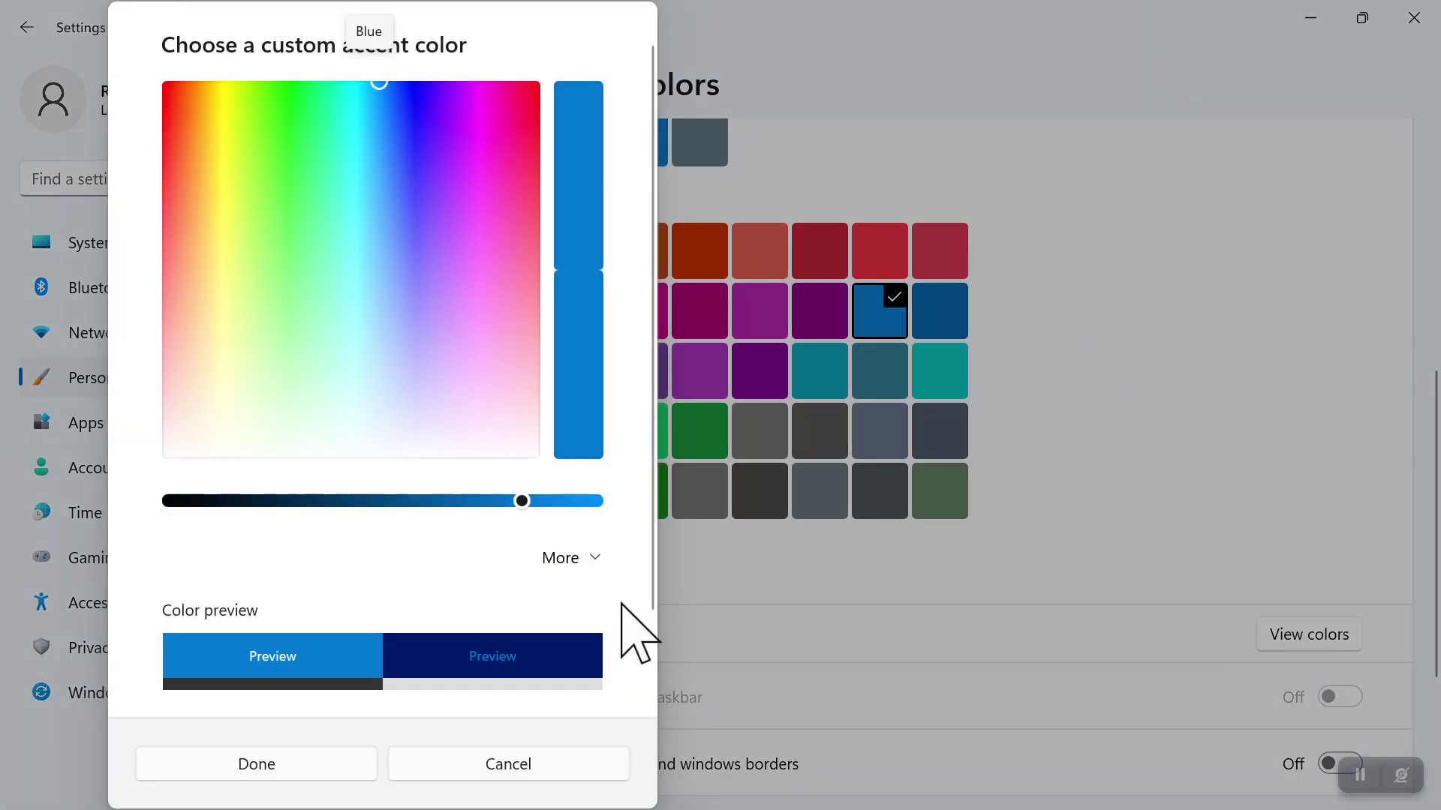
left_click(301, 142)
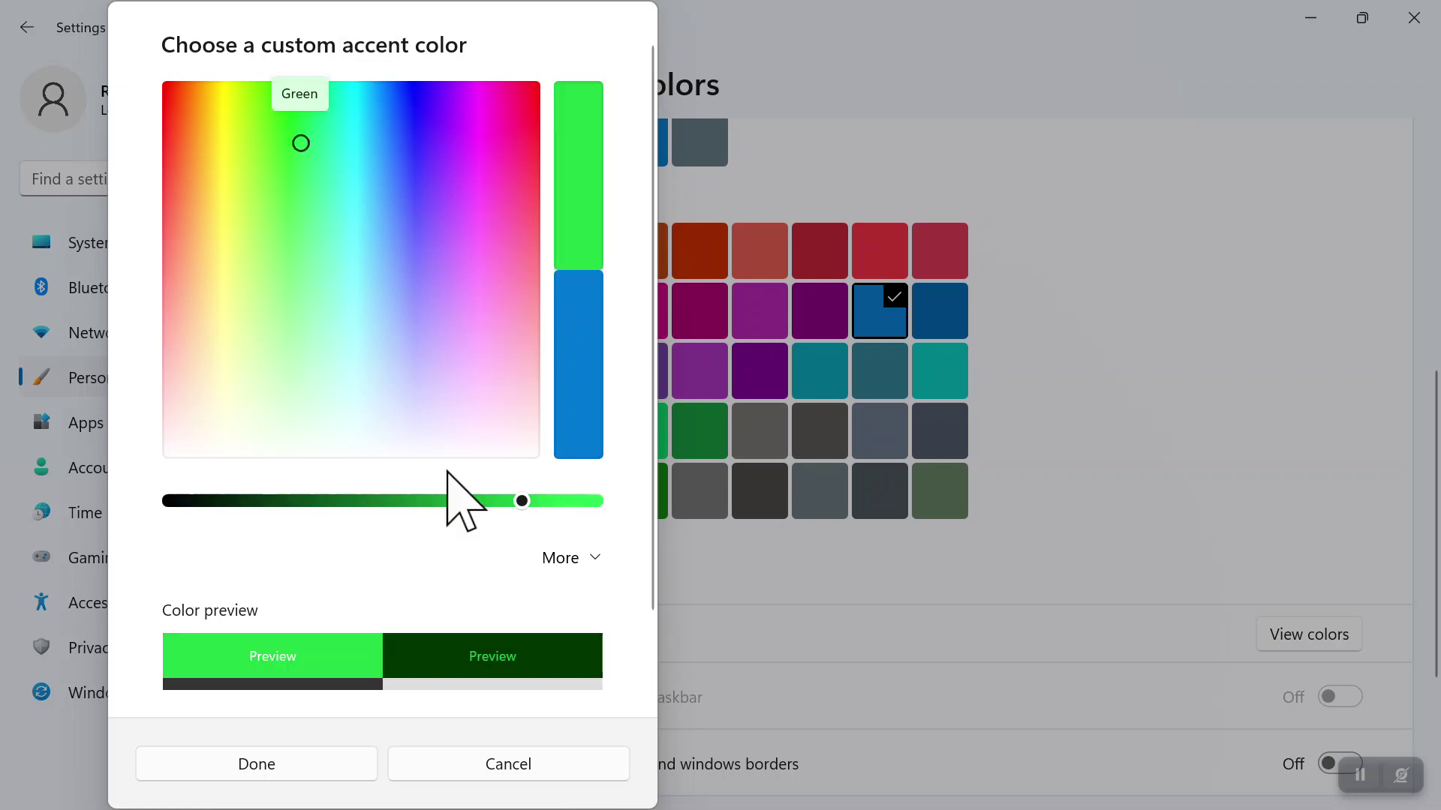
left_click(338, 762)
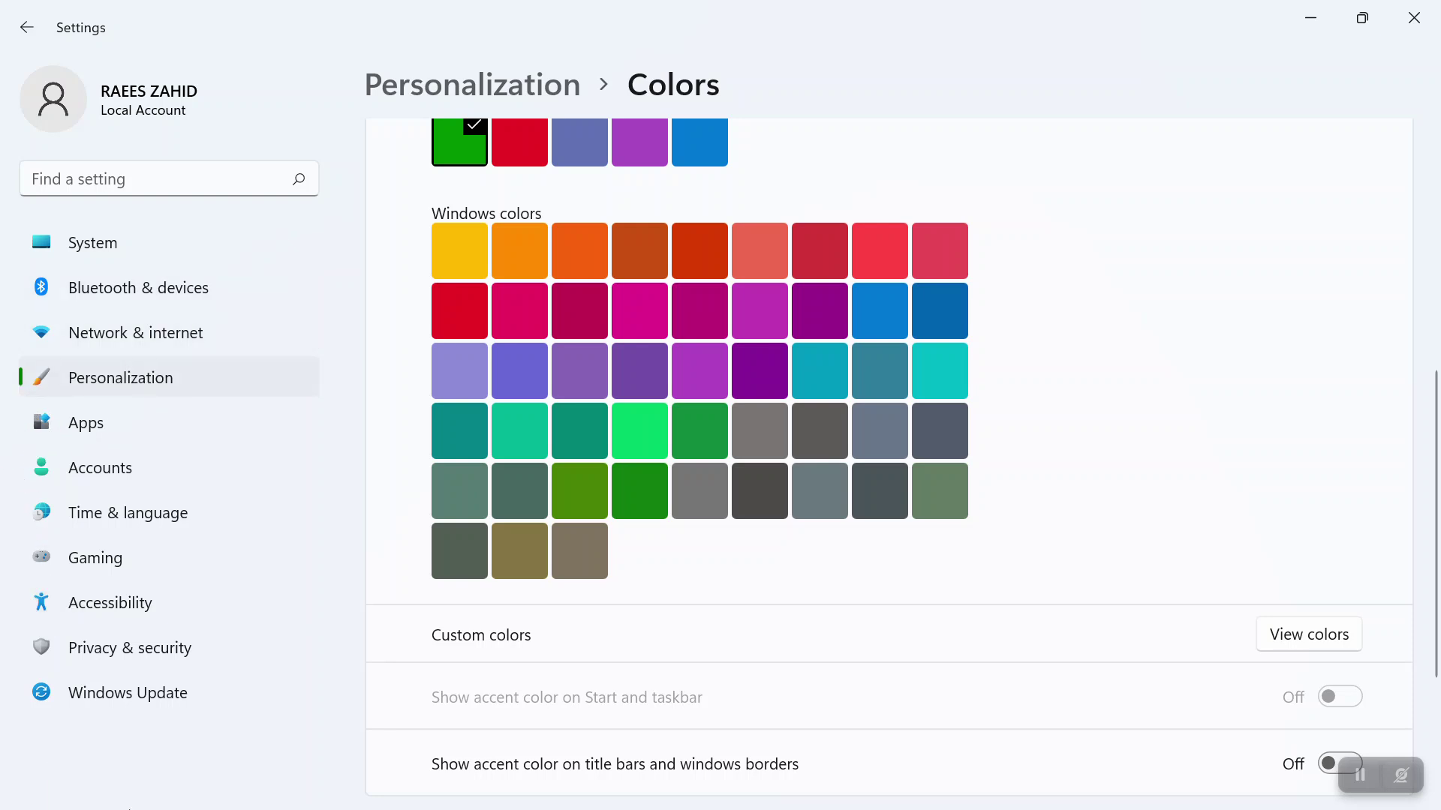
key("super")
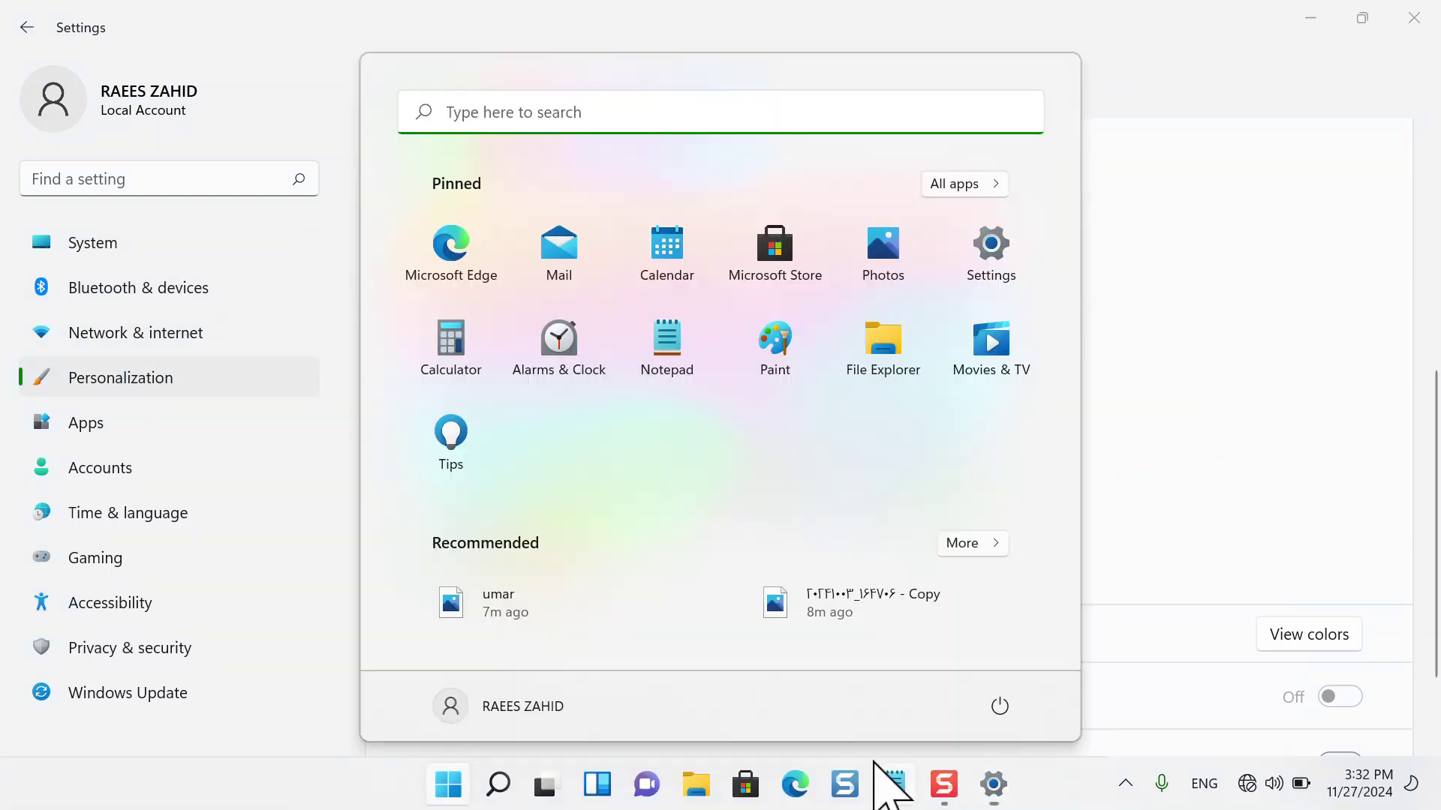
left_click(1325, 499)
Step: Examine the option for showing the accent color on Start and taskbar alongside the Start menu and taskbar
scroll(1437, 438, "down", 3)
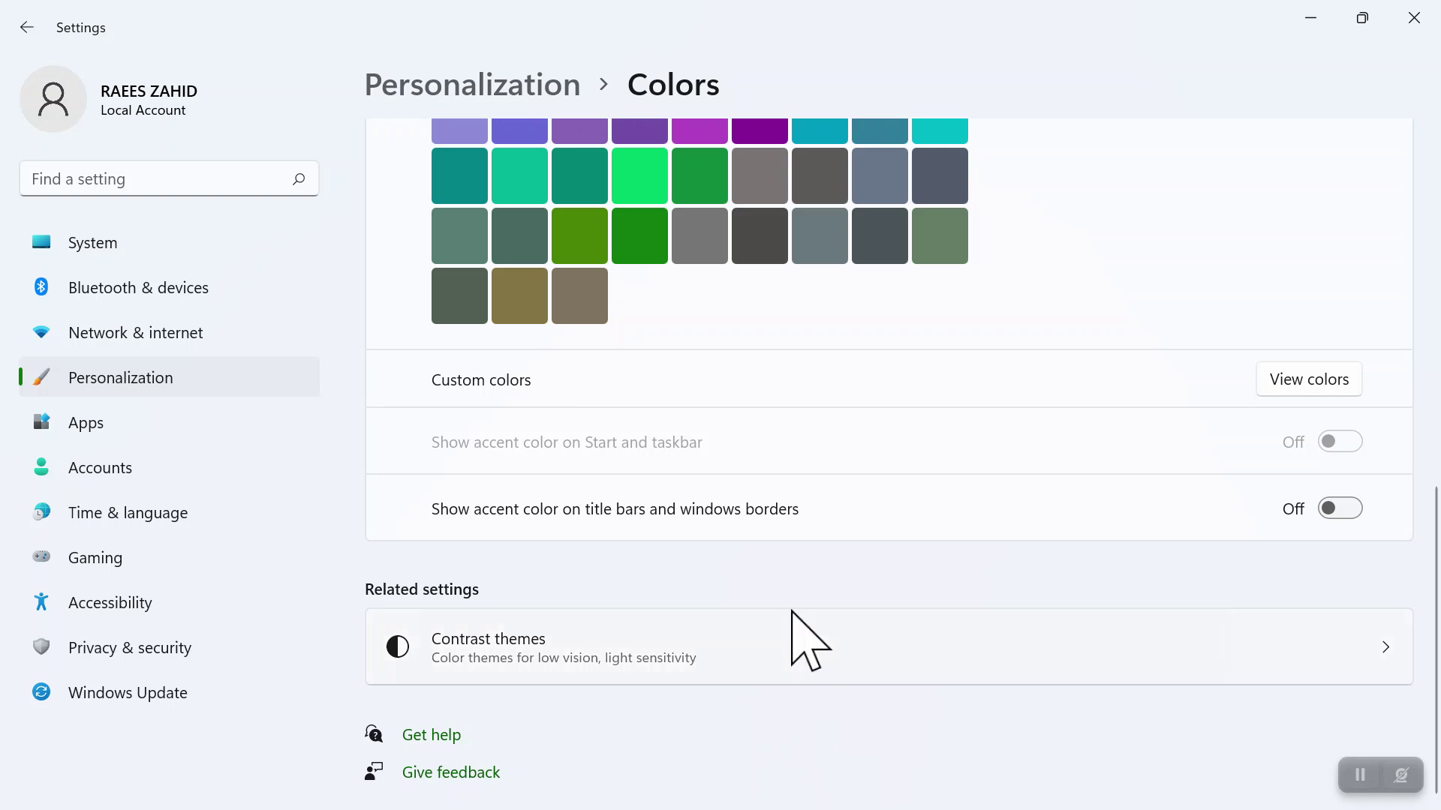
key("super")
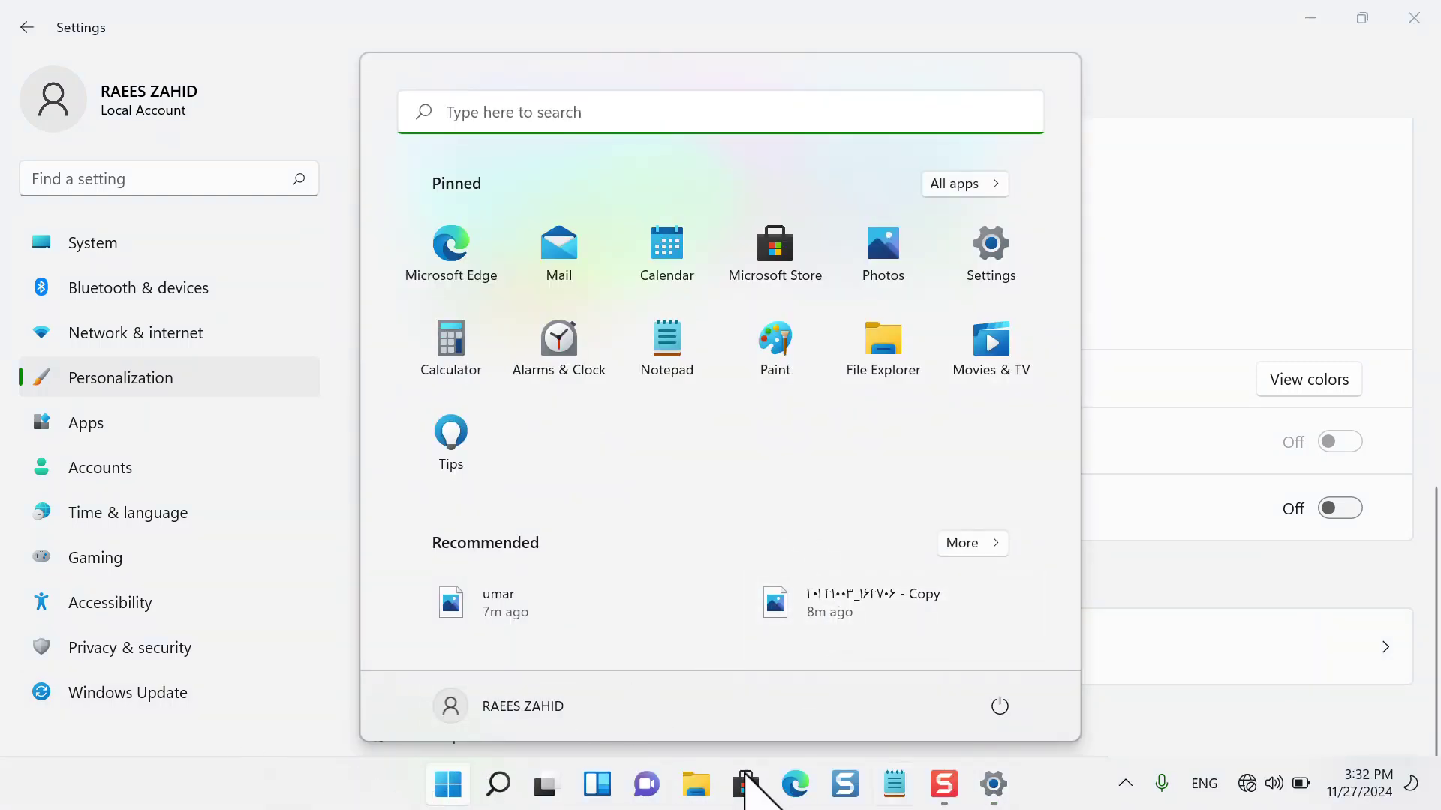
left_click(1339, 450)
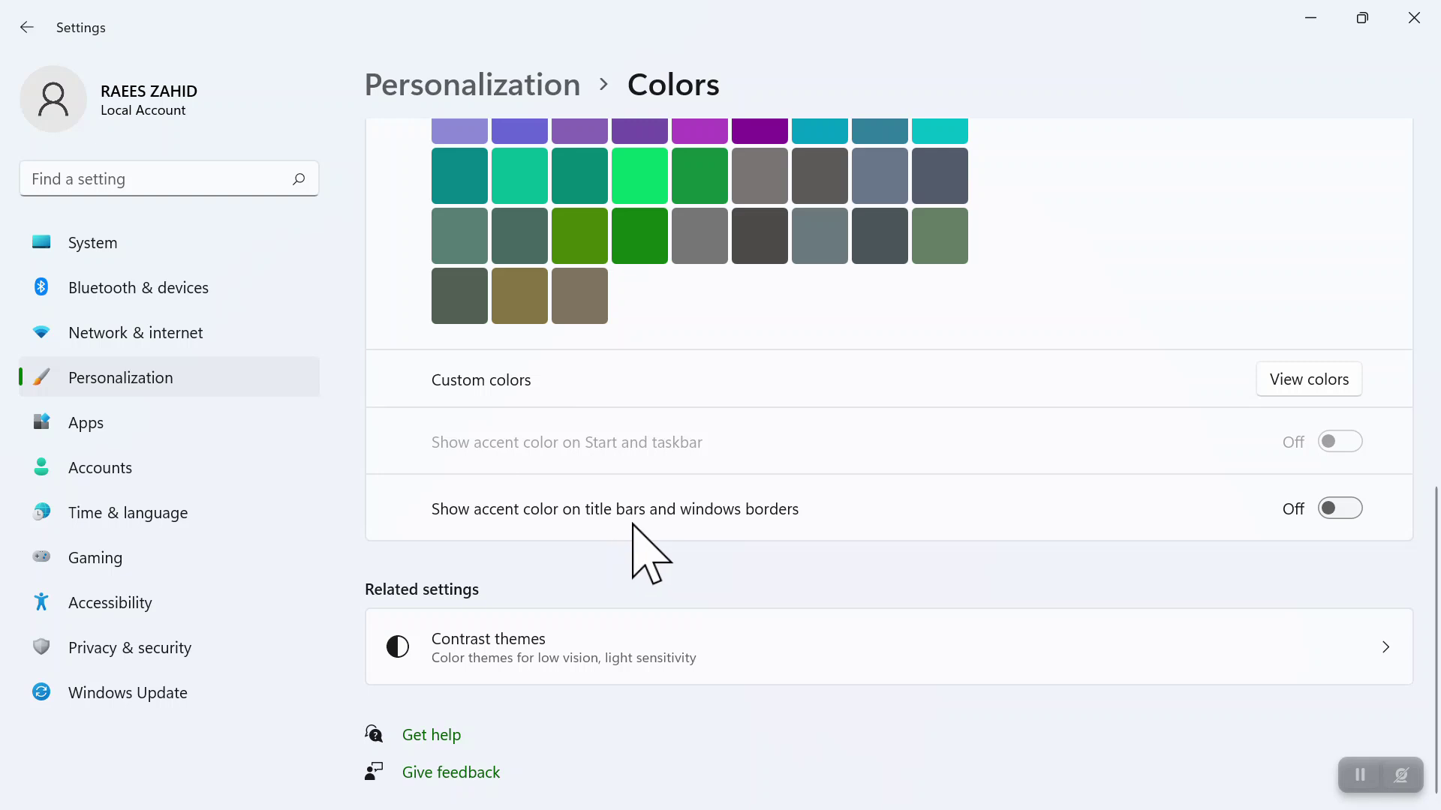
Step: Open Notepad to examine its title bar and window border colors, then close it
key("super")
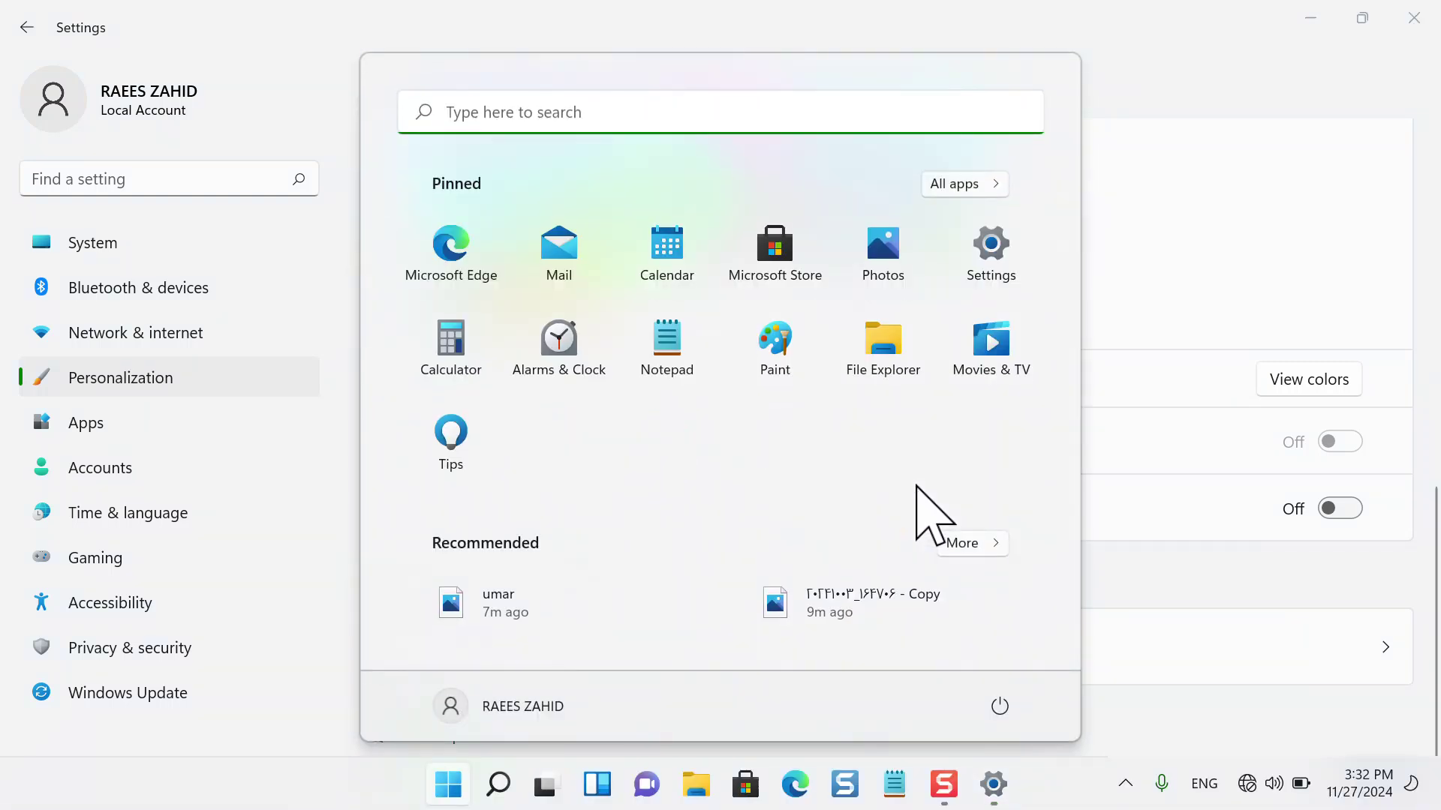
type("notepad")
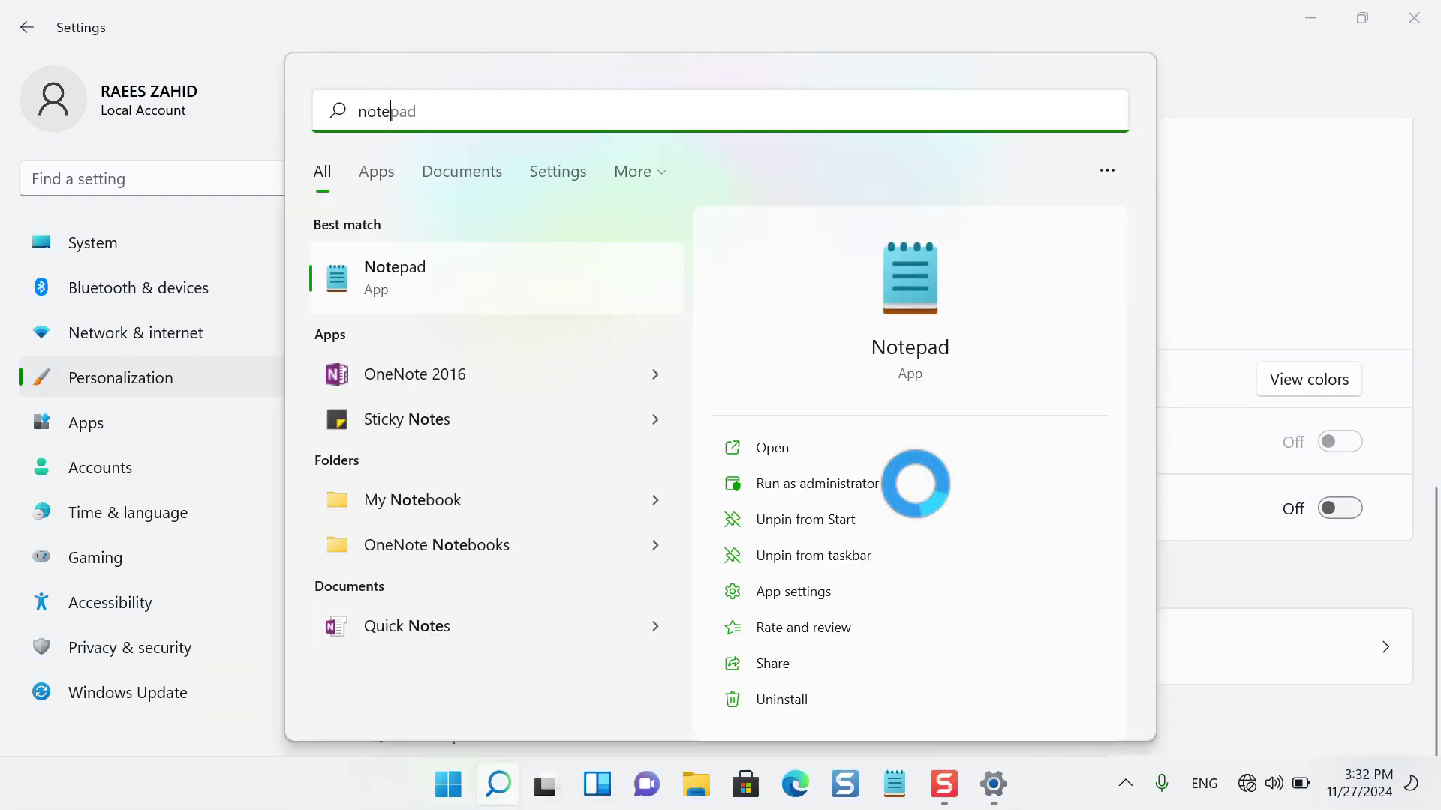
key("Return")
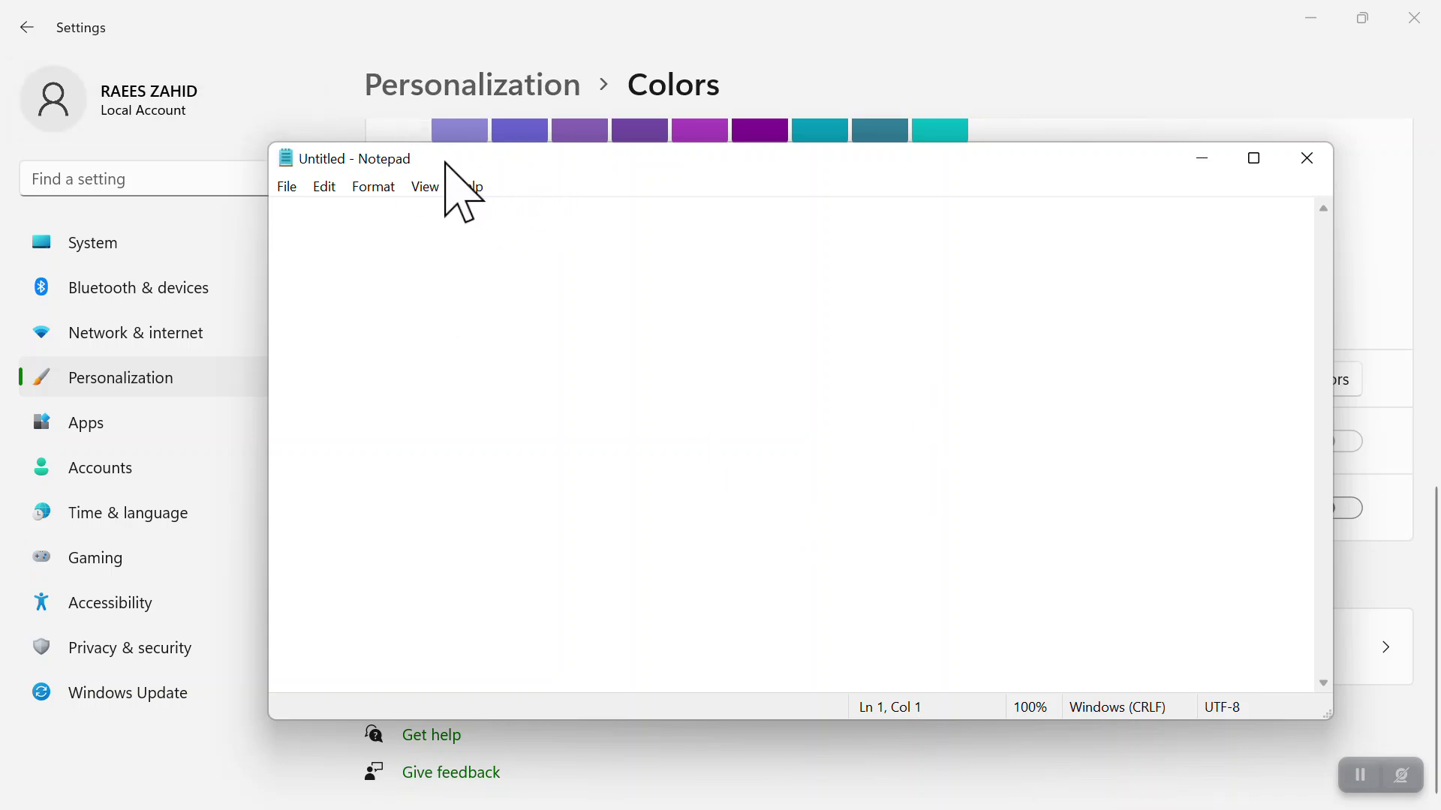
left_click(1306, 159)
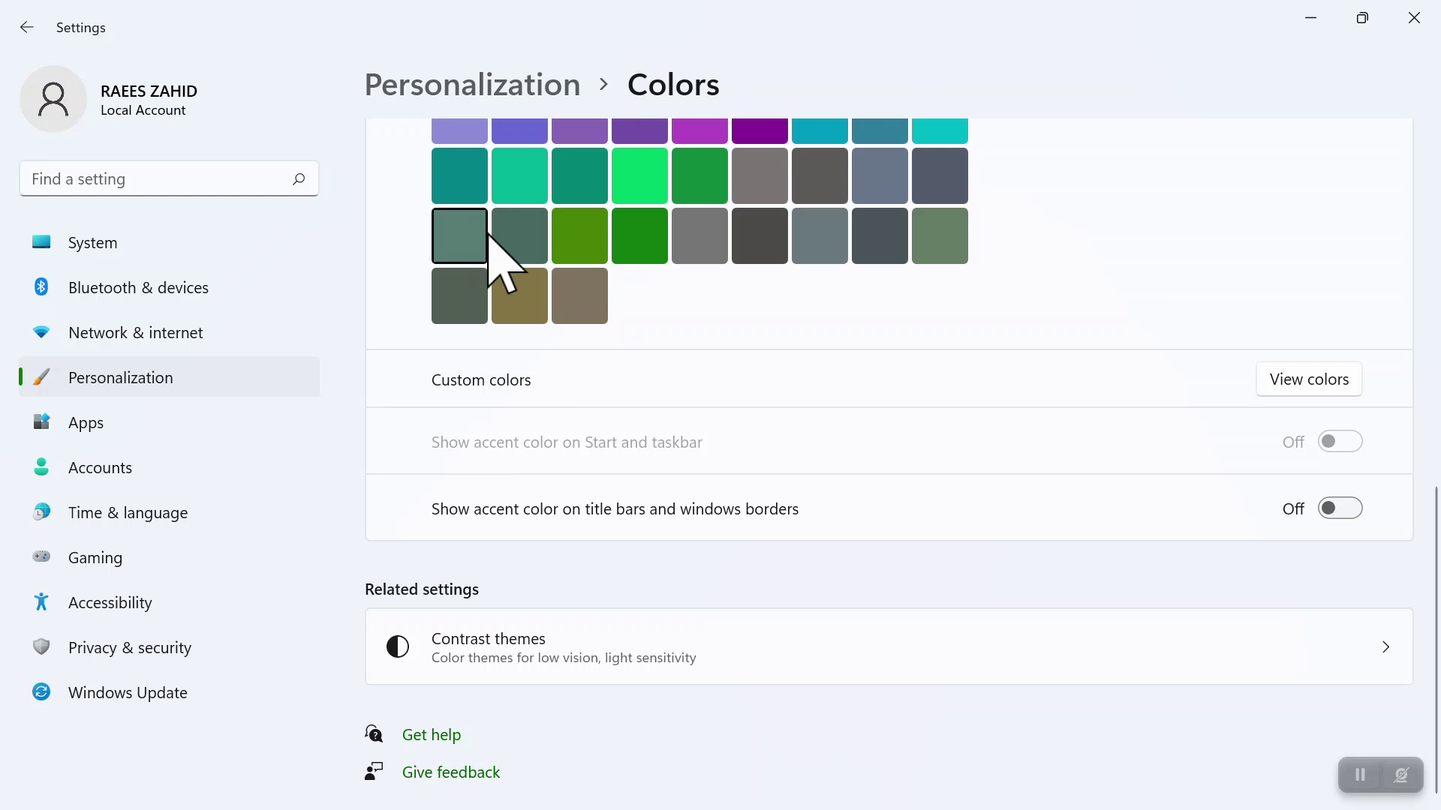
Step: Turn on the accent color for title bars and windows borders, then open Notepad to check it and close it
left_click(1336, 509)
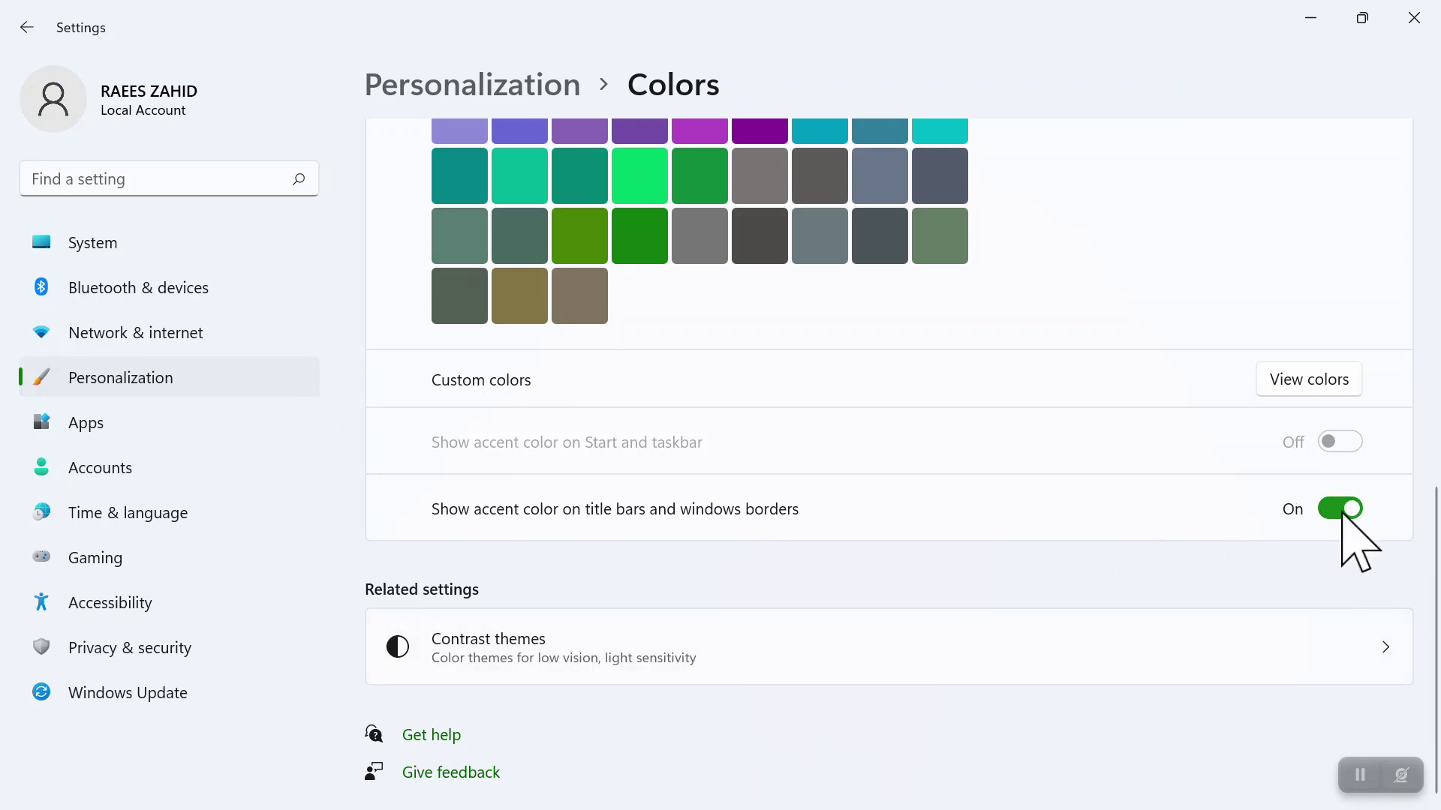
key("super")
type("note")
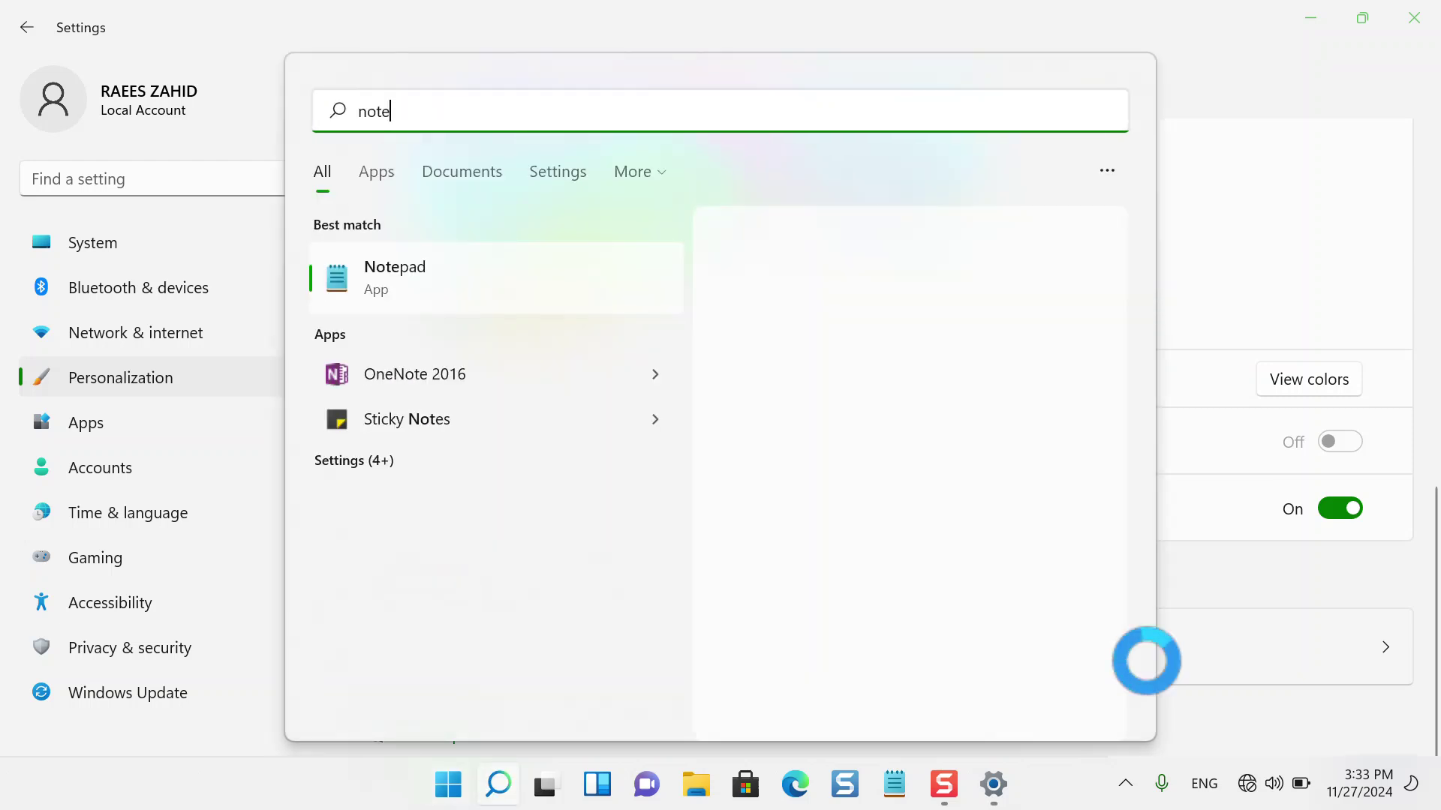
type("pad")
key("Return")
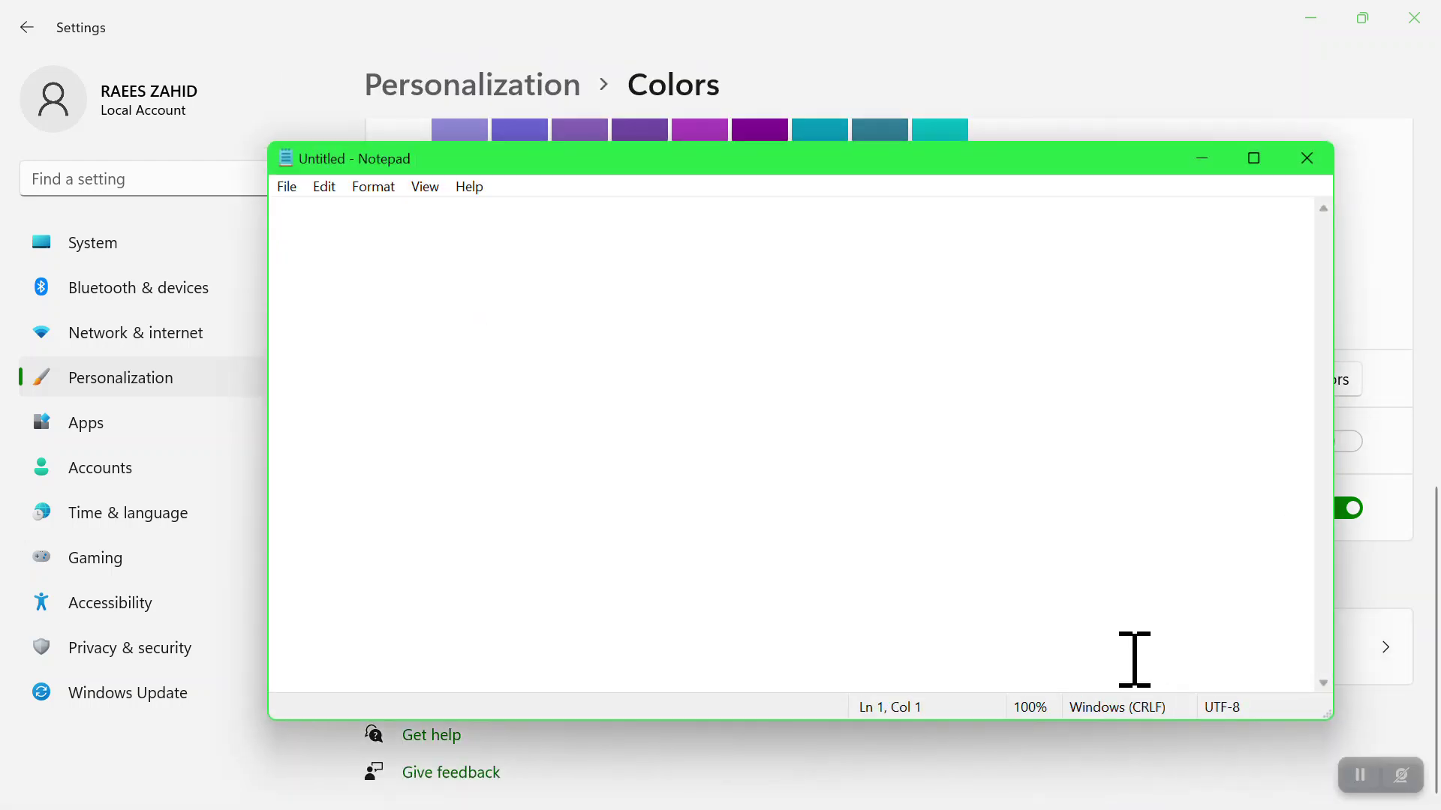
left_click(1306, 159)
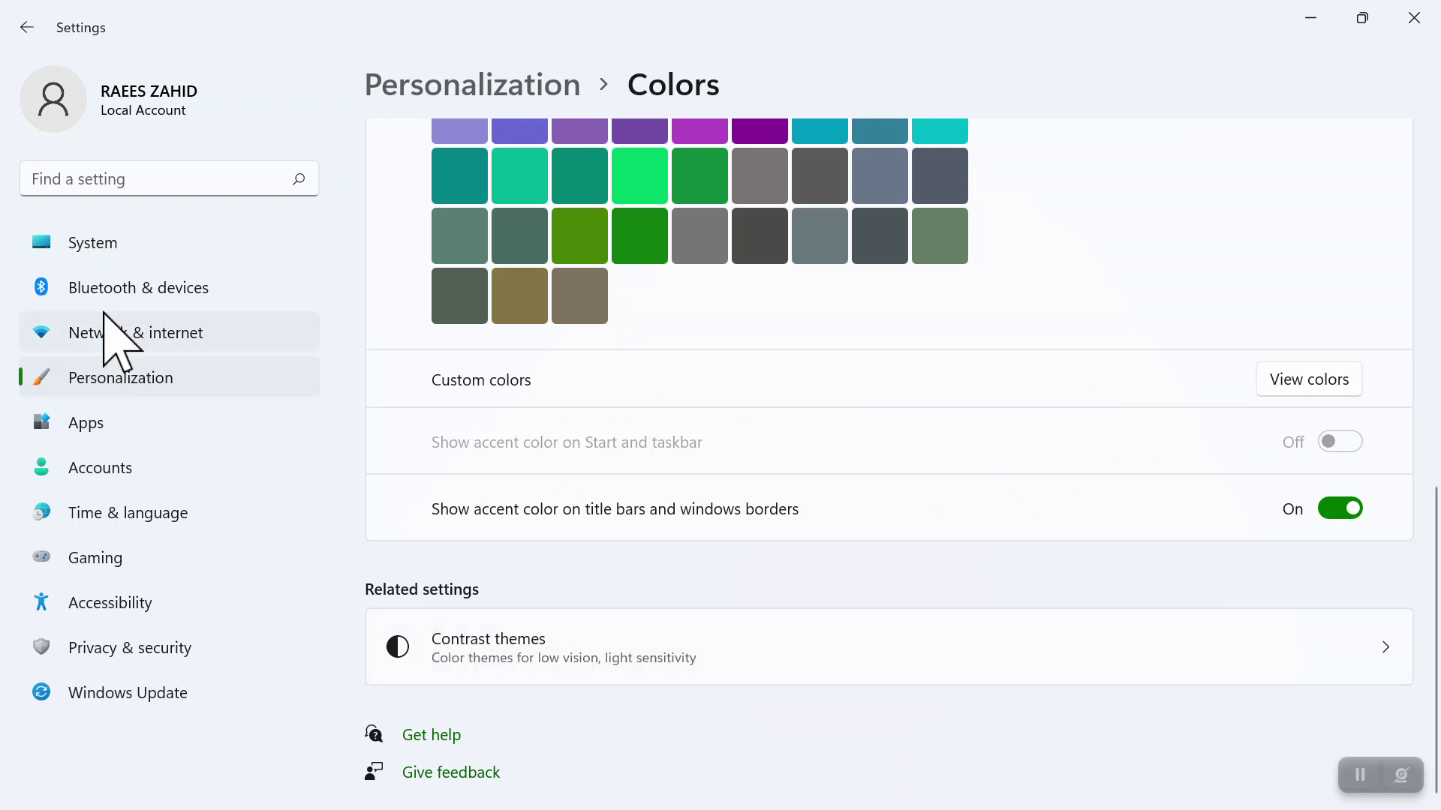
Step: Examine the current theme list on the Themes page and the Microsoft Store link for more themes, closing the store
left_click(13, 36)
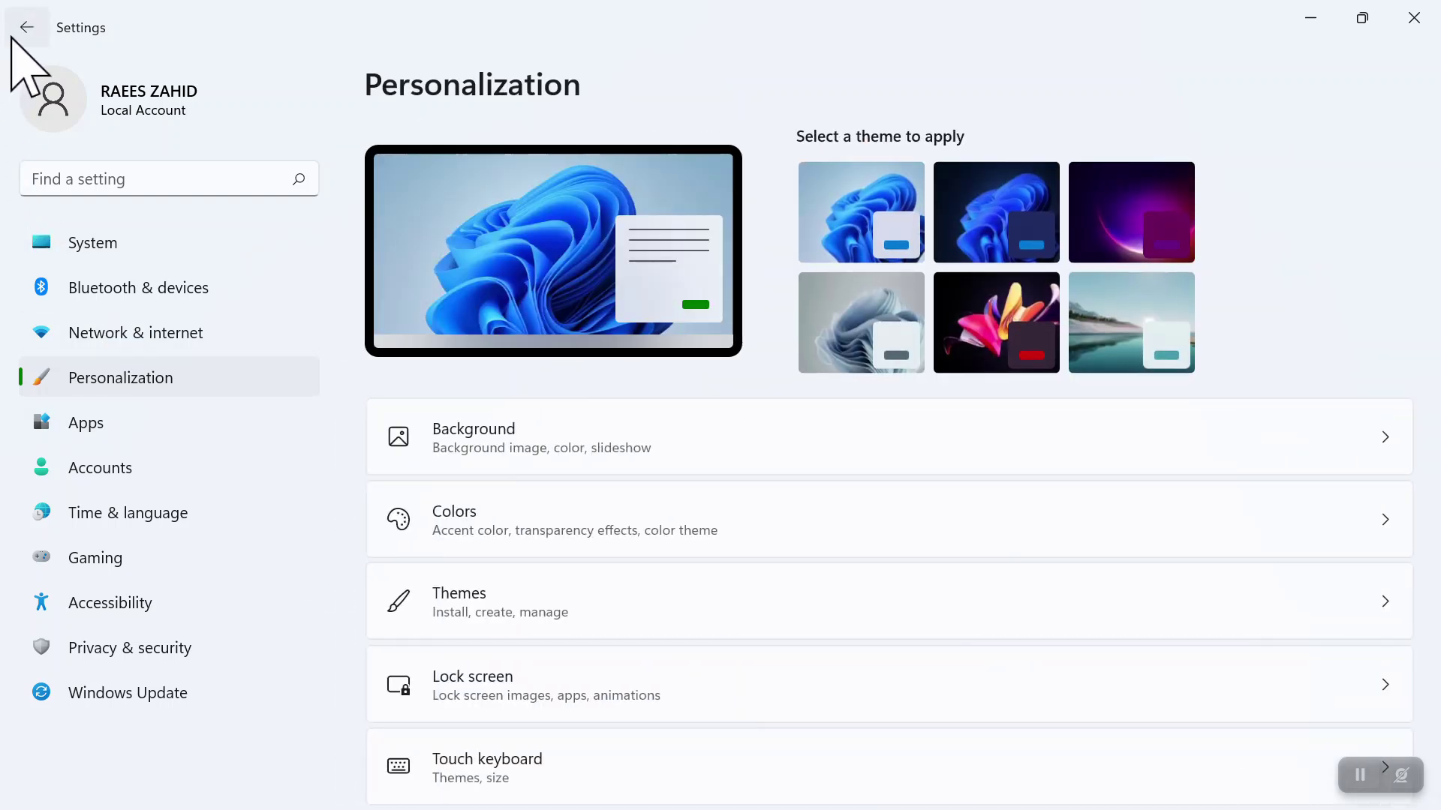
left_click_drag(1431, 277, 1437, 423)
left_click(589, 395)
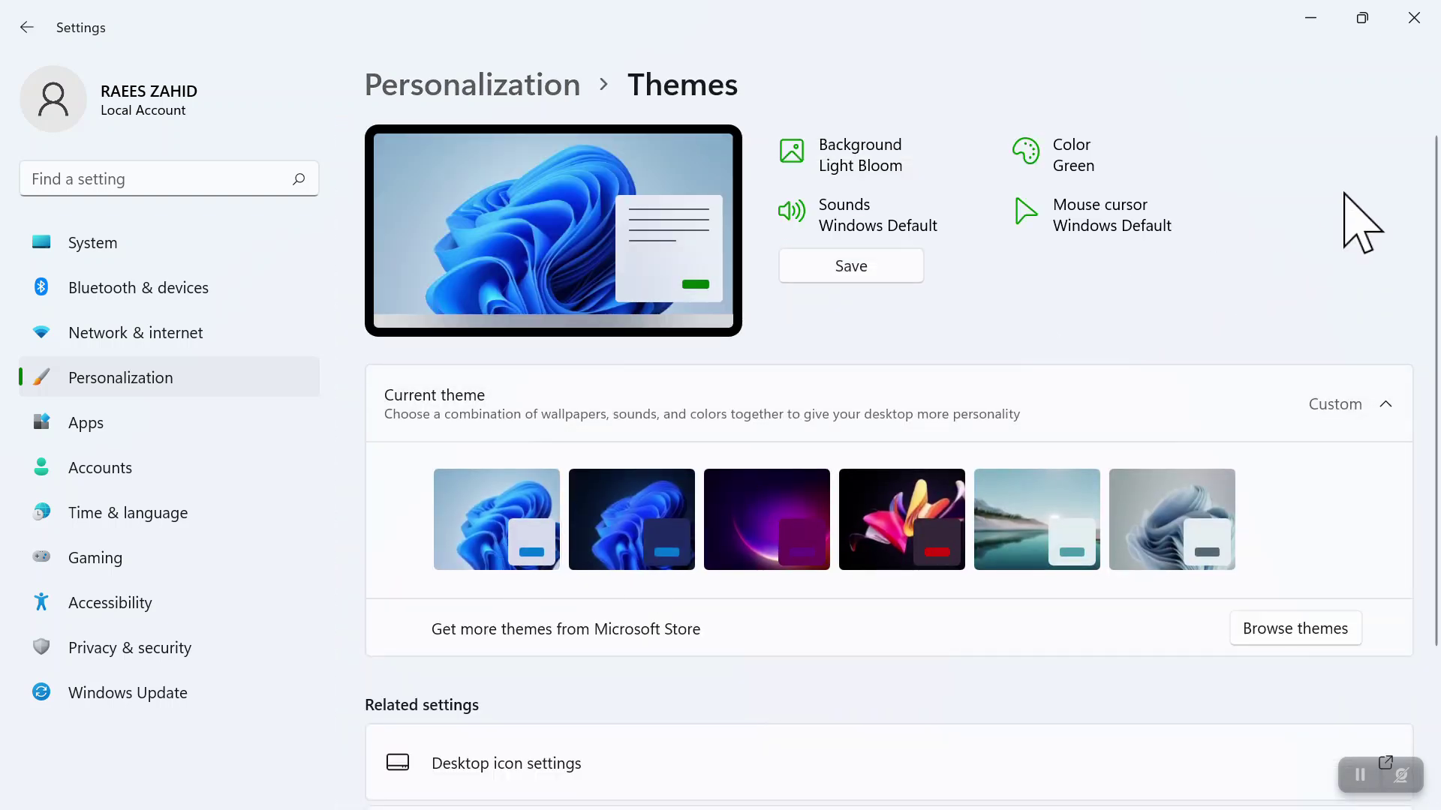
left_click_drag(1434, 306, 1416, 403)
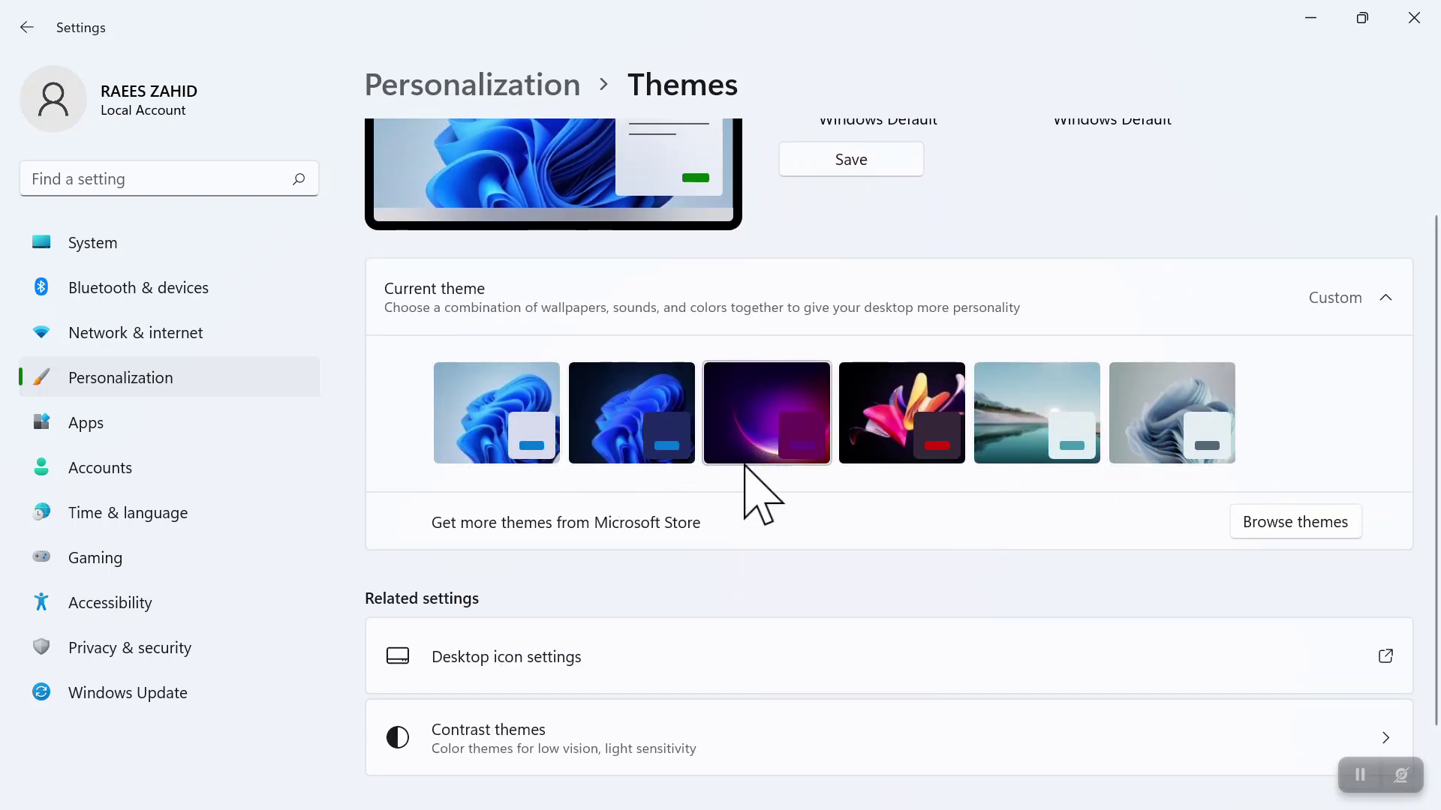
left_click(1377, 304)
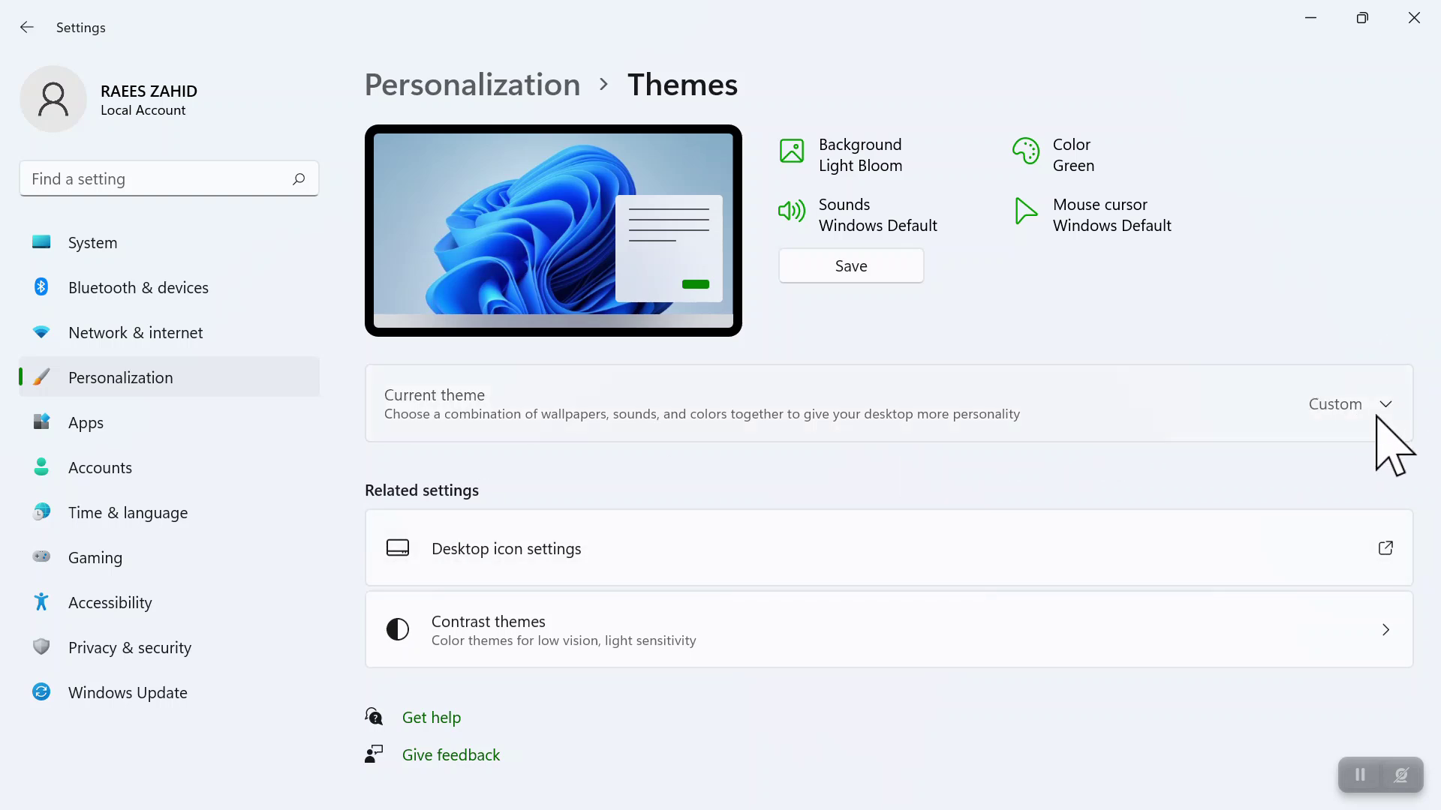
left_click(1376, 418)
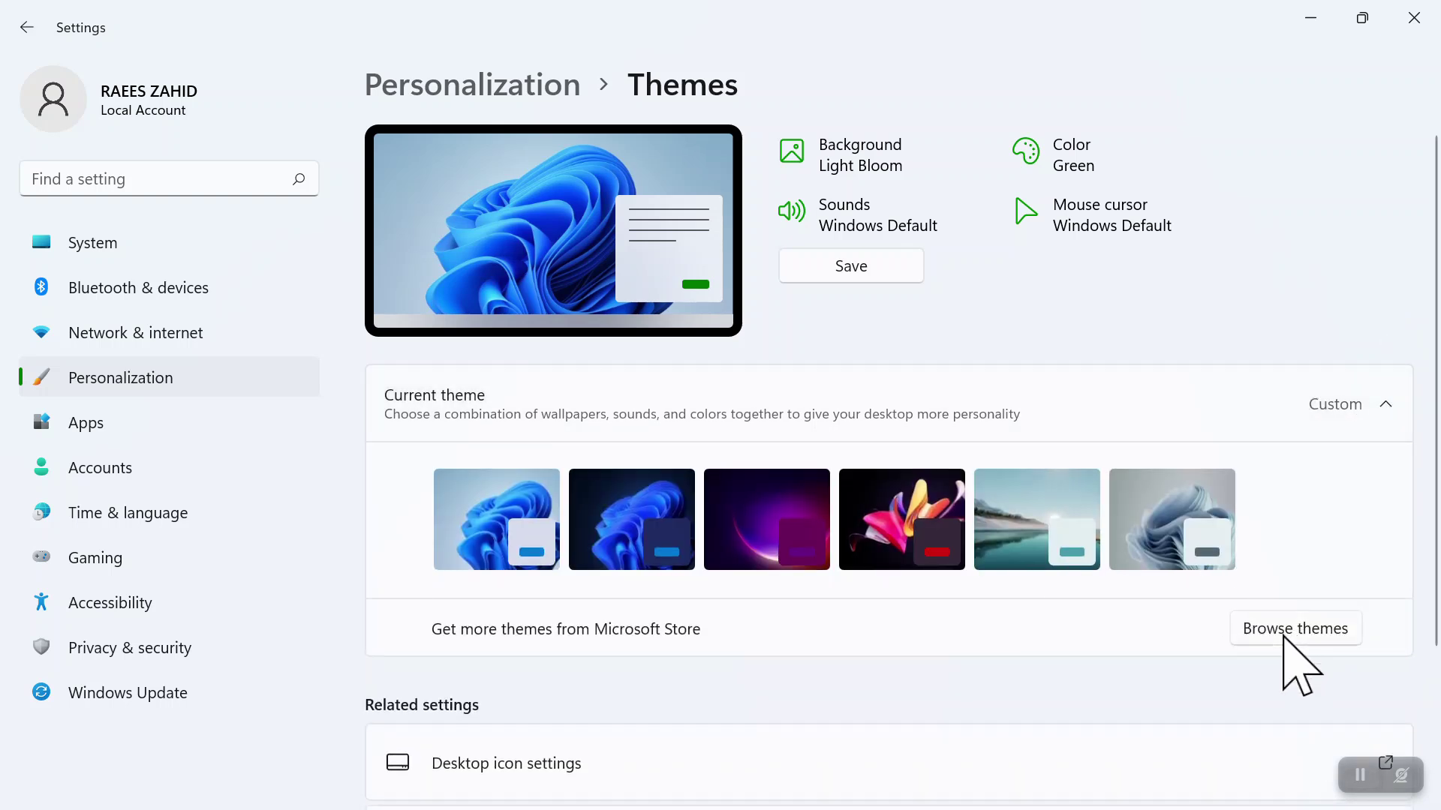
left_click(1284, 636)
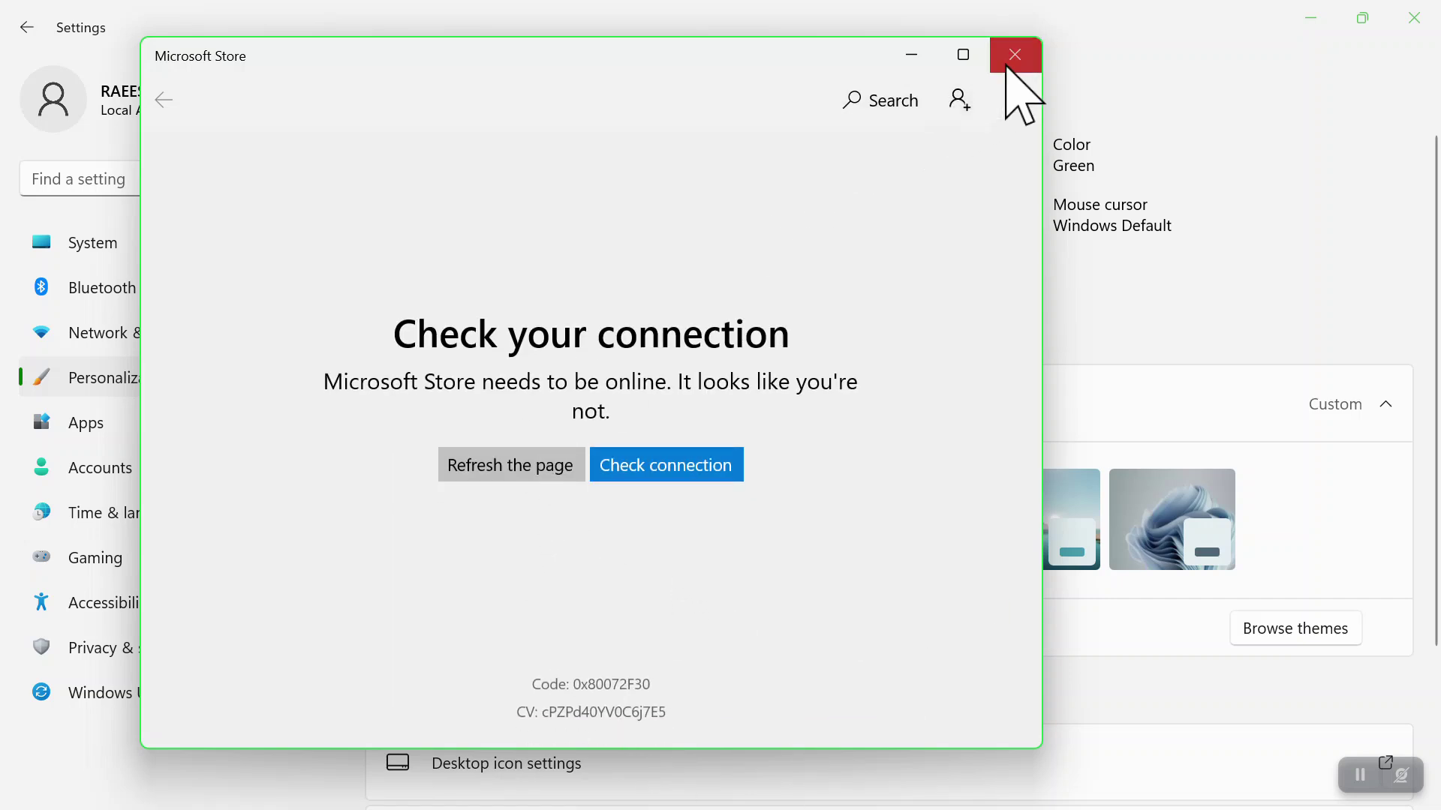
left_click(1011, 54)
Step: Open the desktop icon settings from the Themes page, cancel without changes, and return to the Personalization page
left_click_drag(1435, 344, 1438, 536)
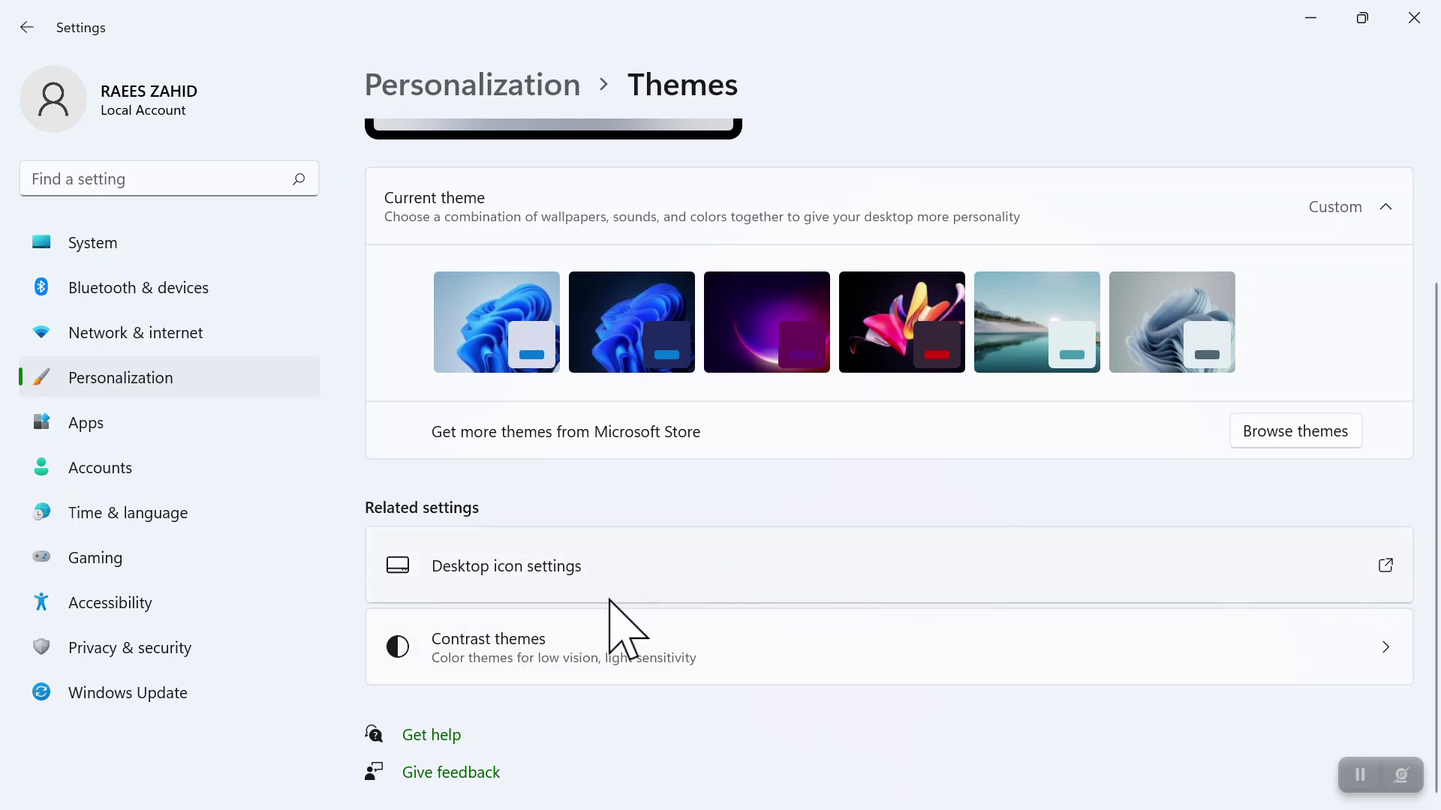
left_click(511, 576)
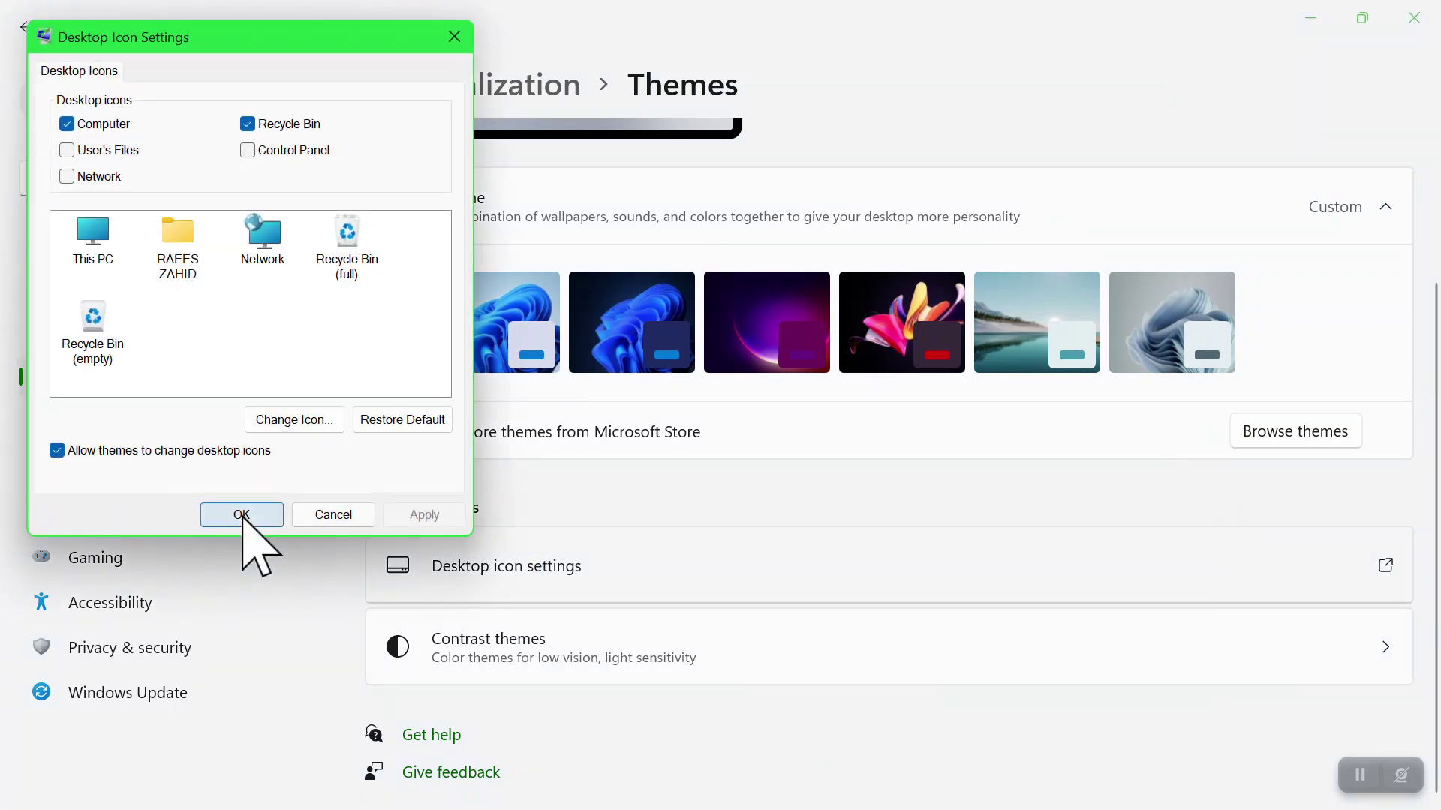
left_click(330, 507)
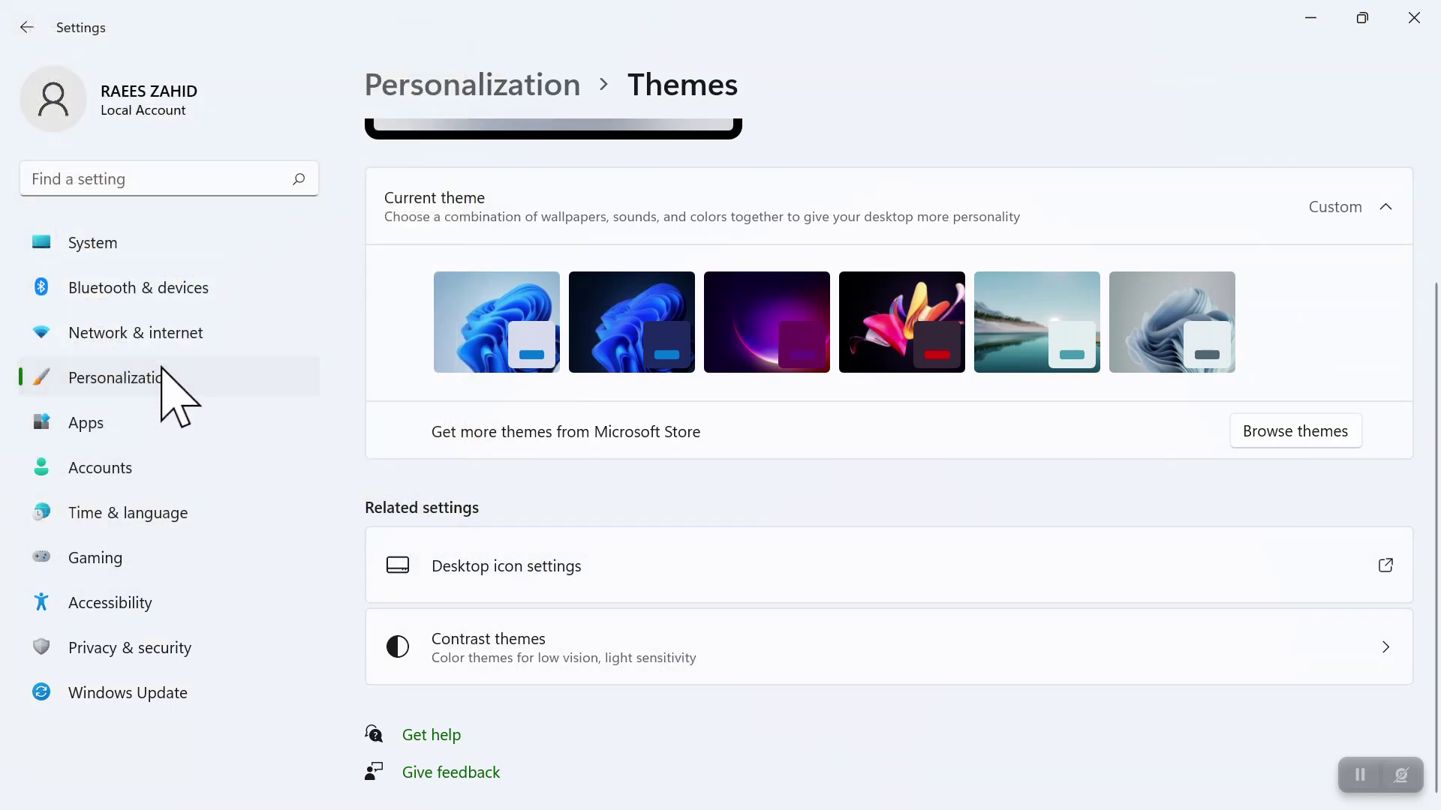
left_click(33, 14)
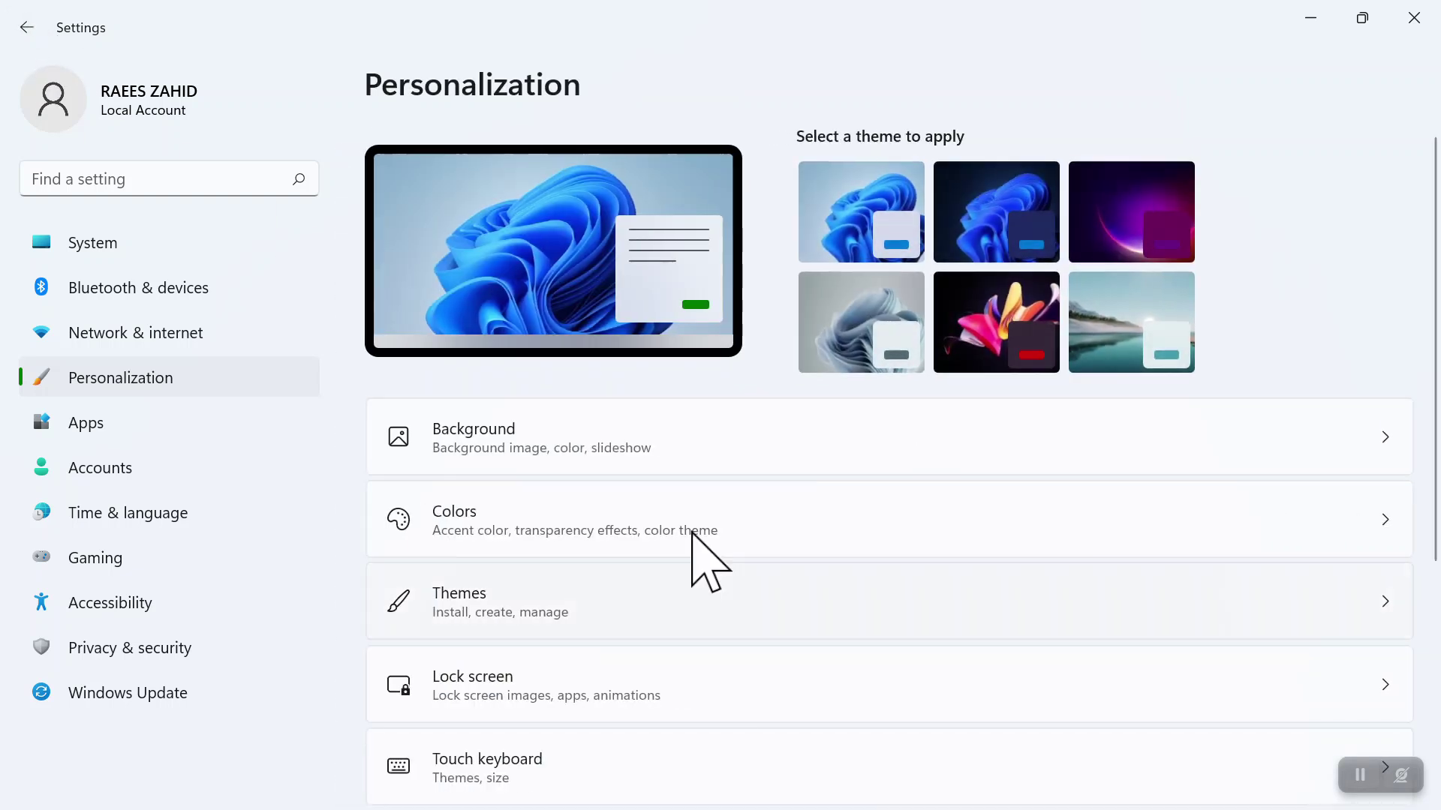
Step: Personalize the lock screen with Picture, using the dark purple and orange wave image, and lock the PC to check it
left_click_drag(1434, 279, 1434, 501)
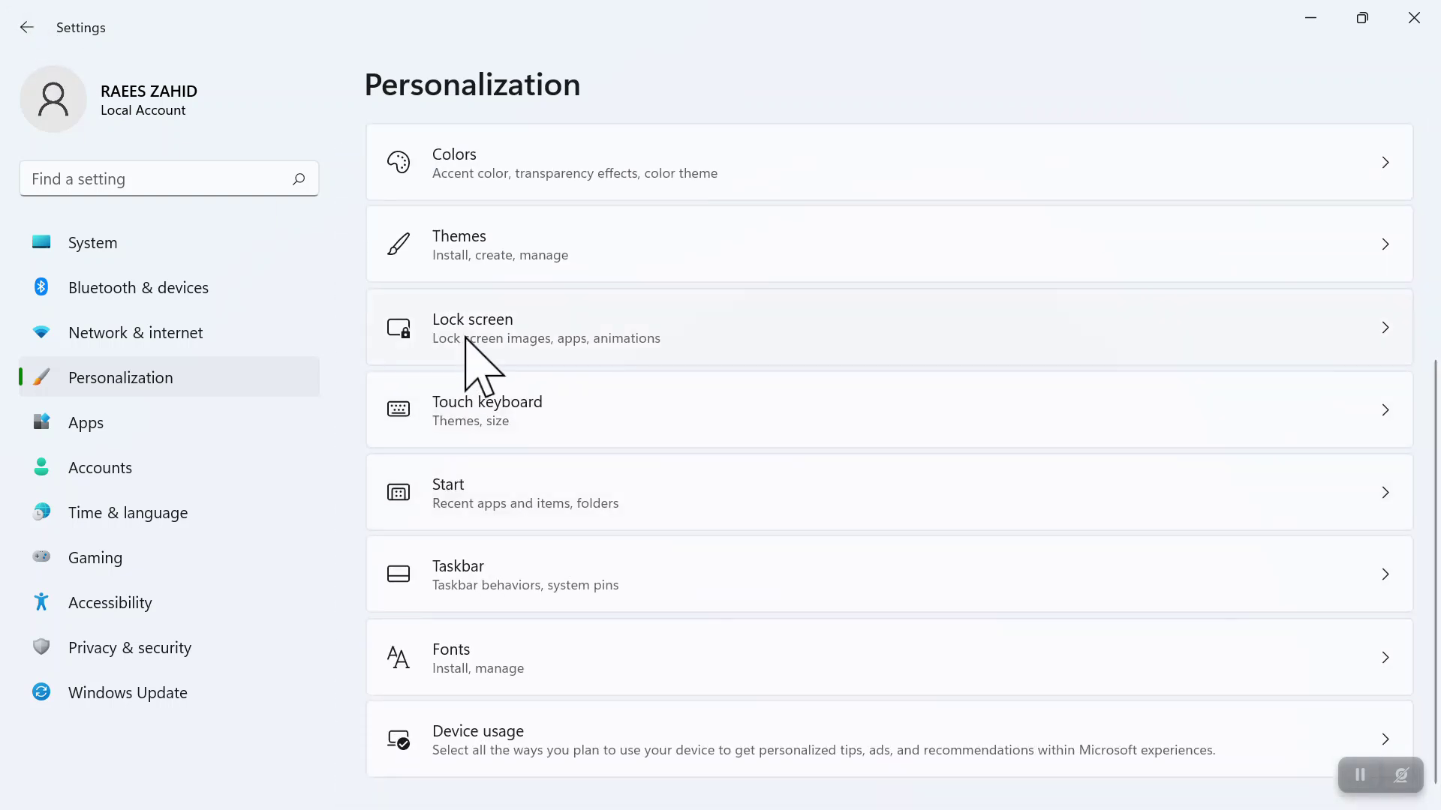
left_click(504, 337)
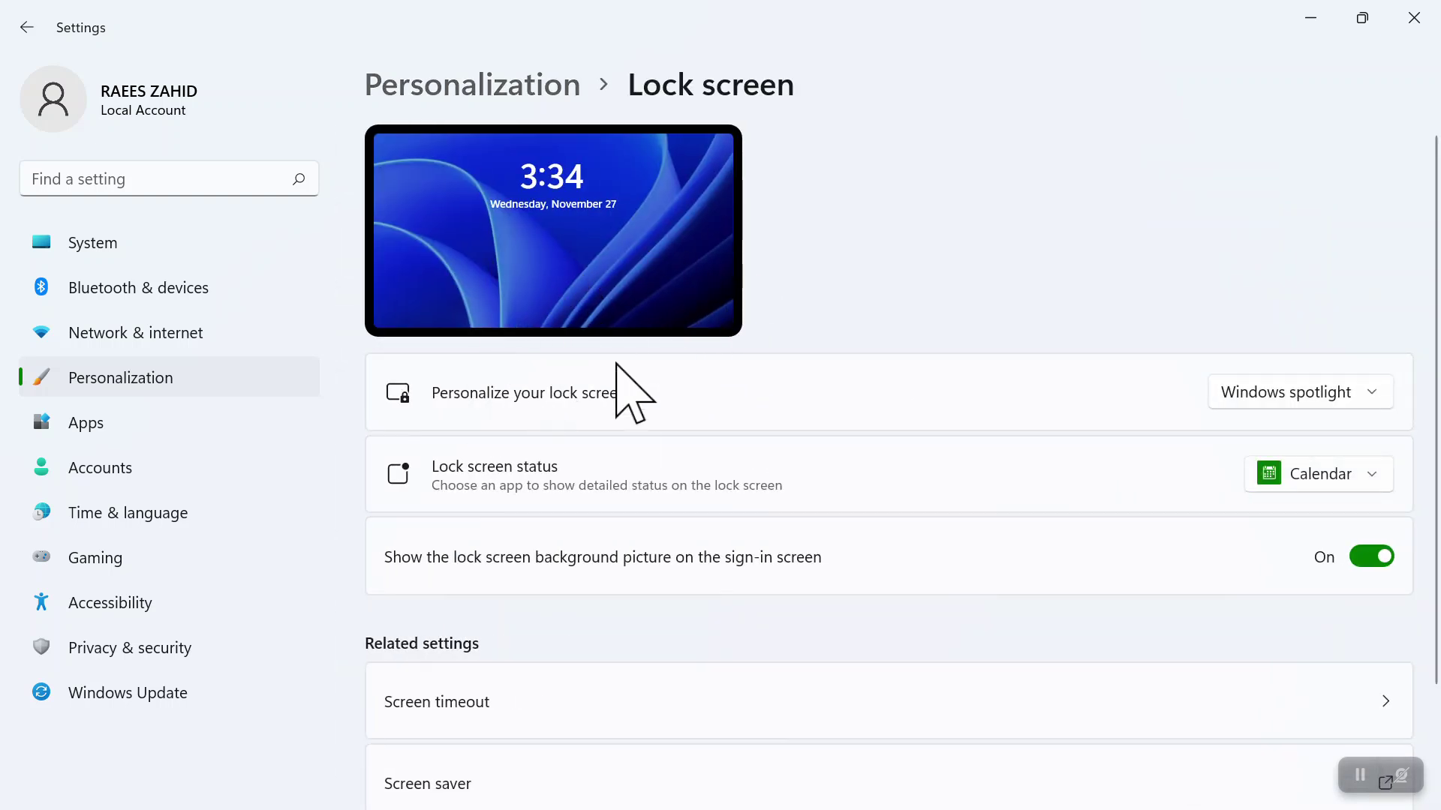
left_click(1352, 394)
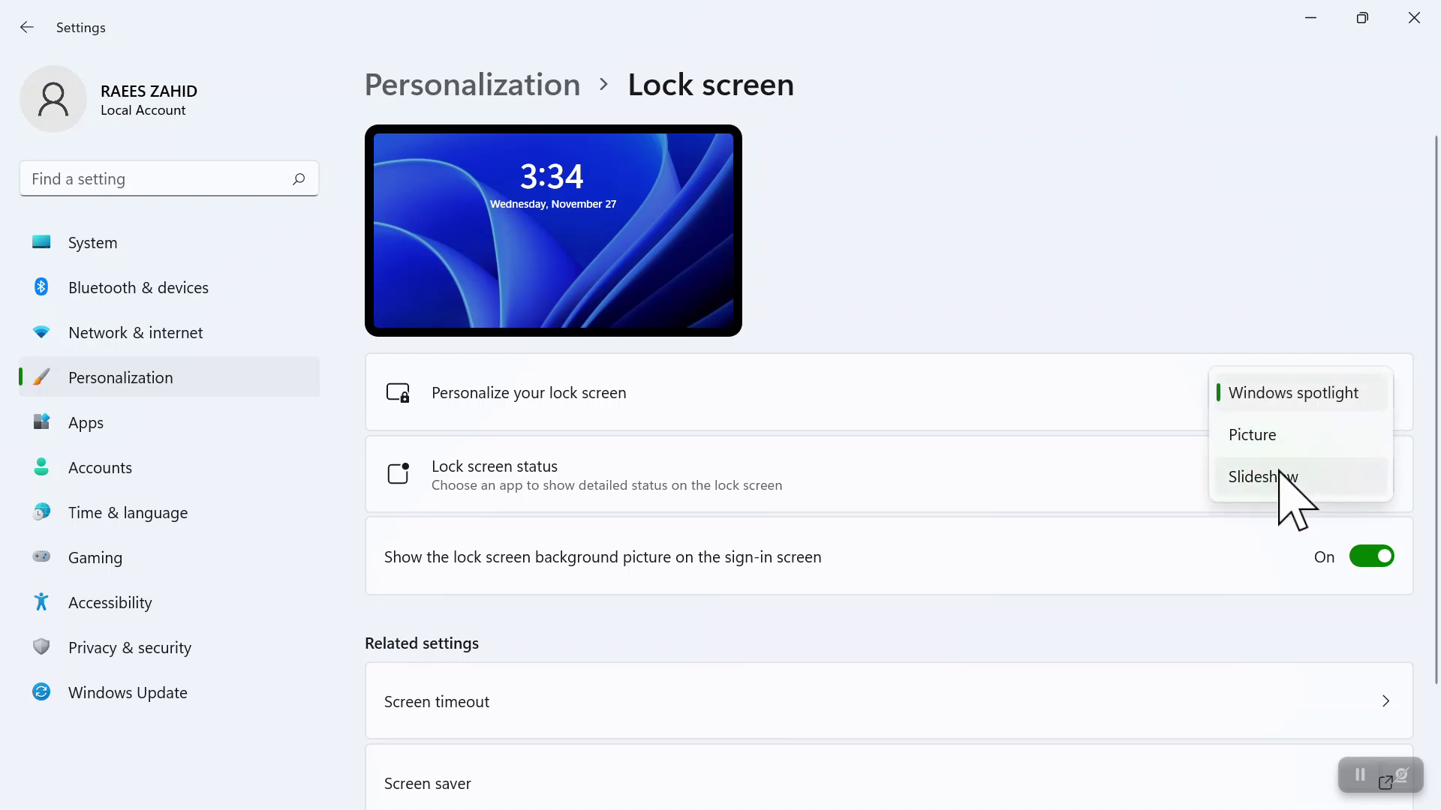
left_click(1263, 441)
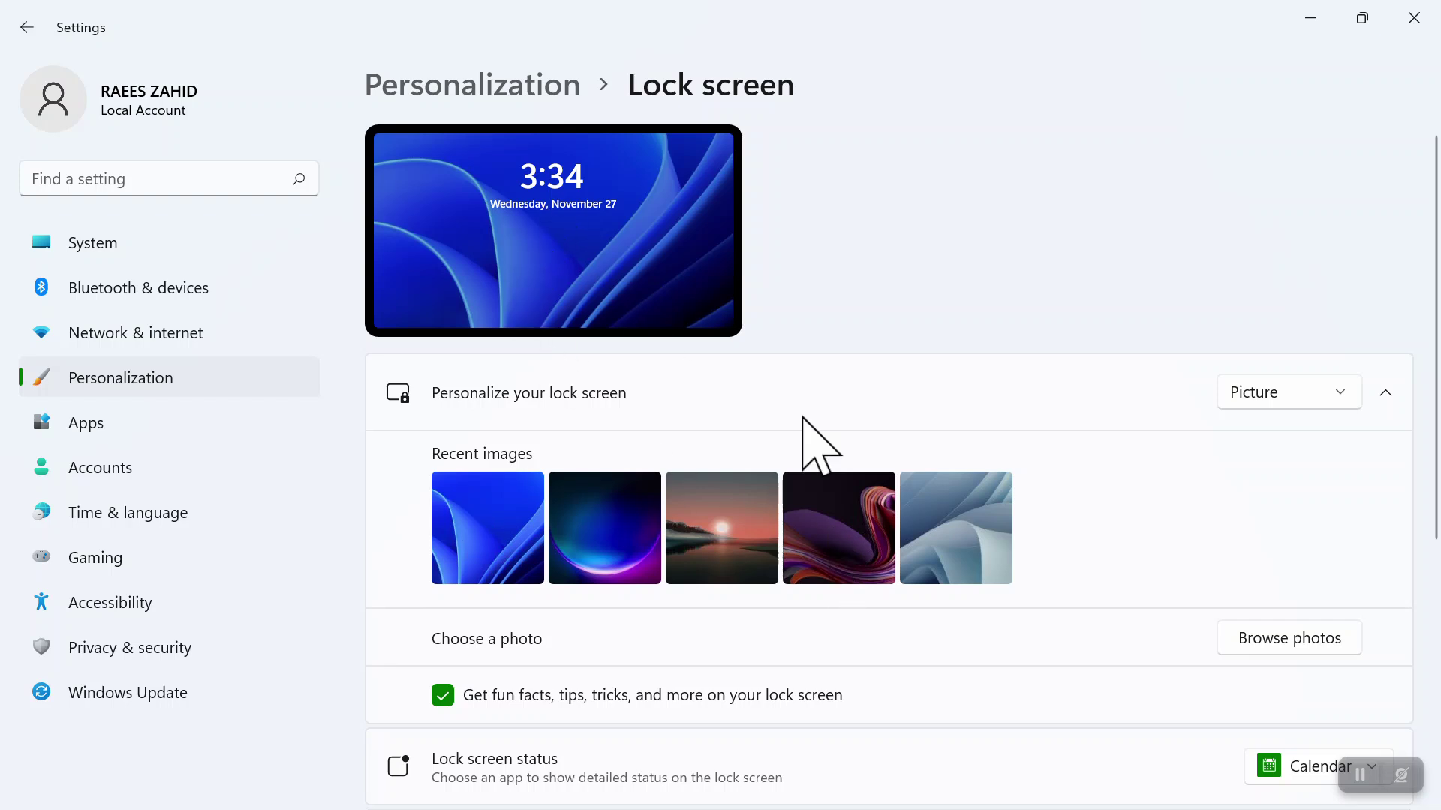
left_click(890, 567)
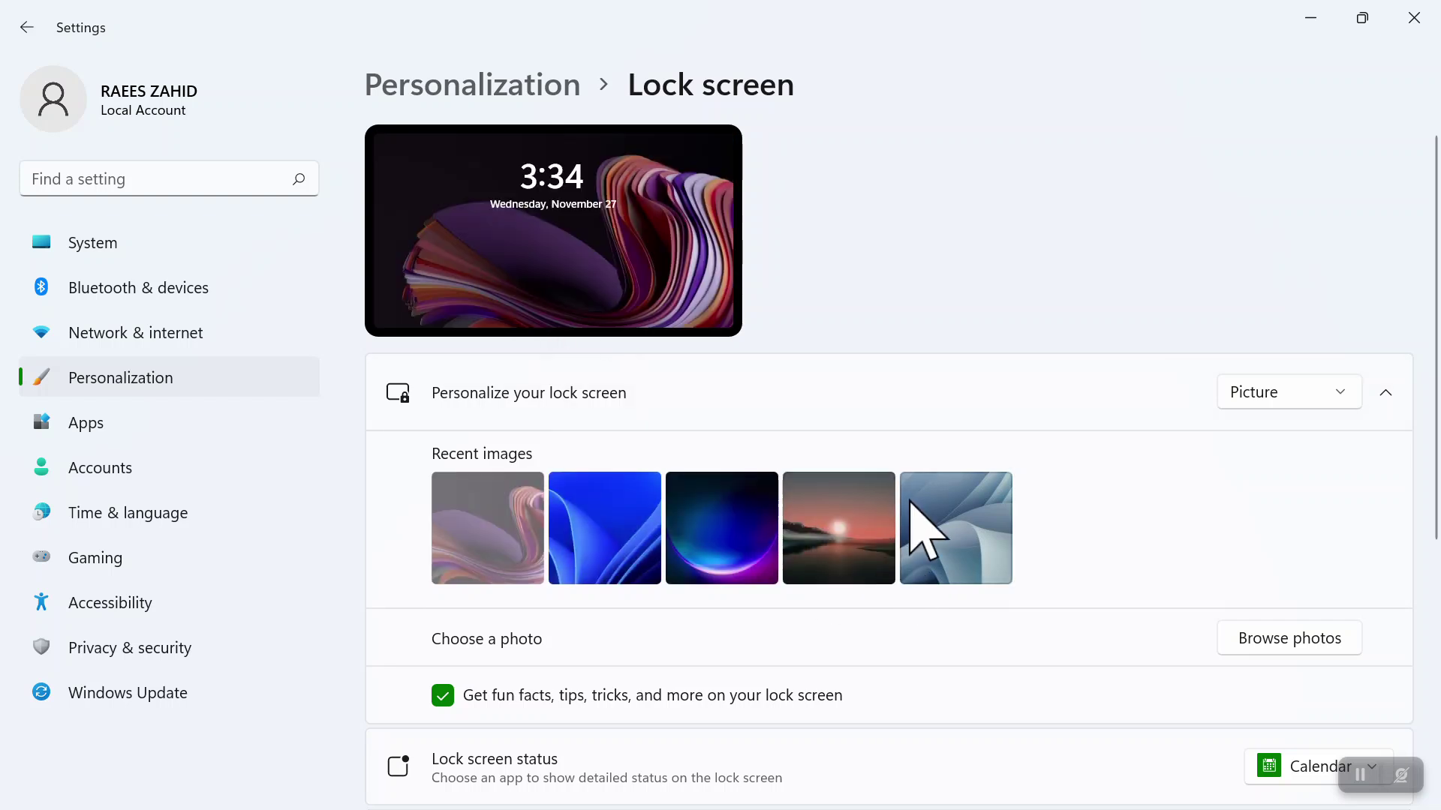
key("super+l")
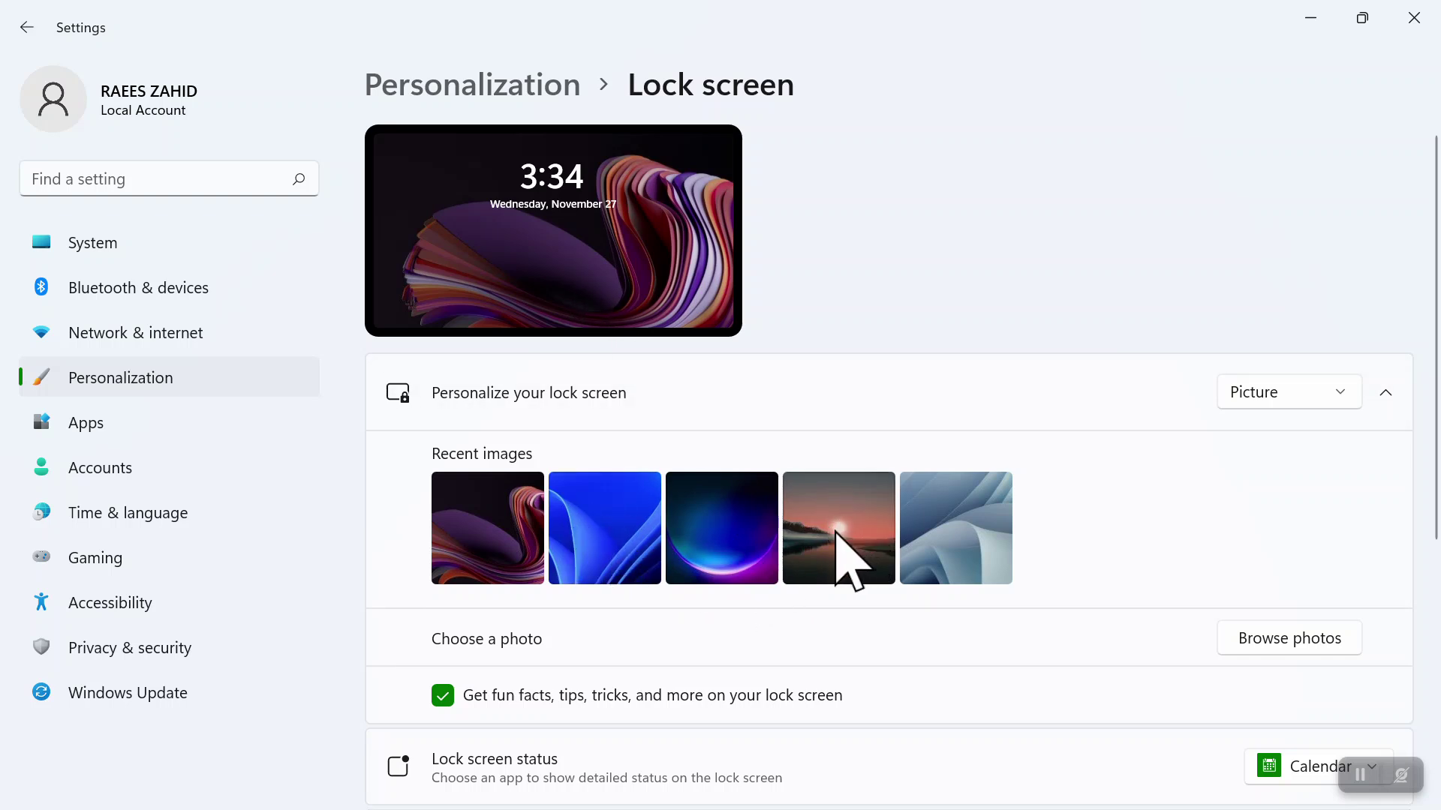
Step: Switch the lock screen background to Windows spotlight to preview it, and then set it to Slideshow
left_click(1341, 391)
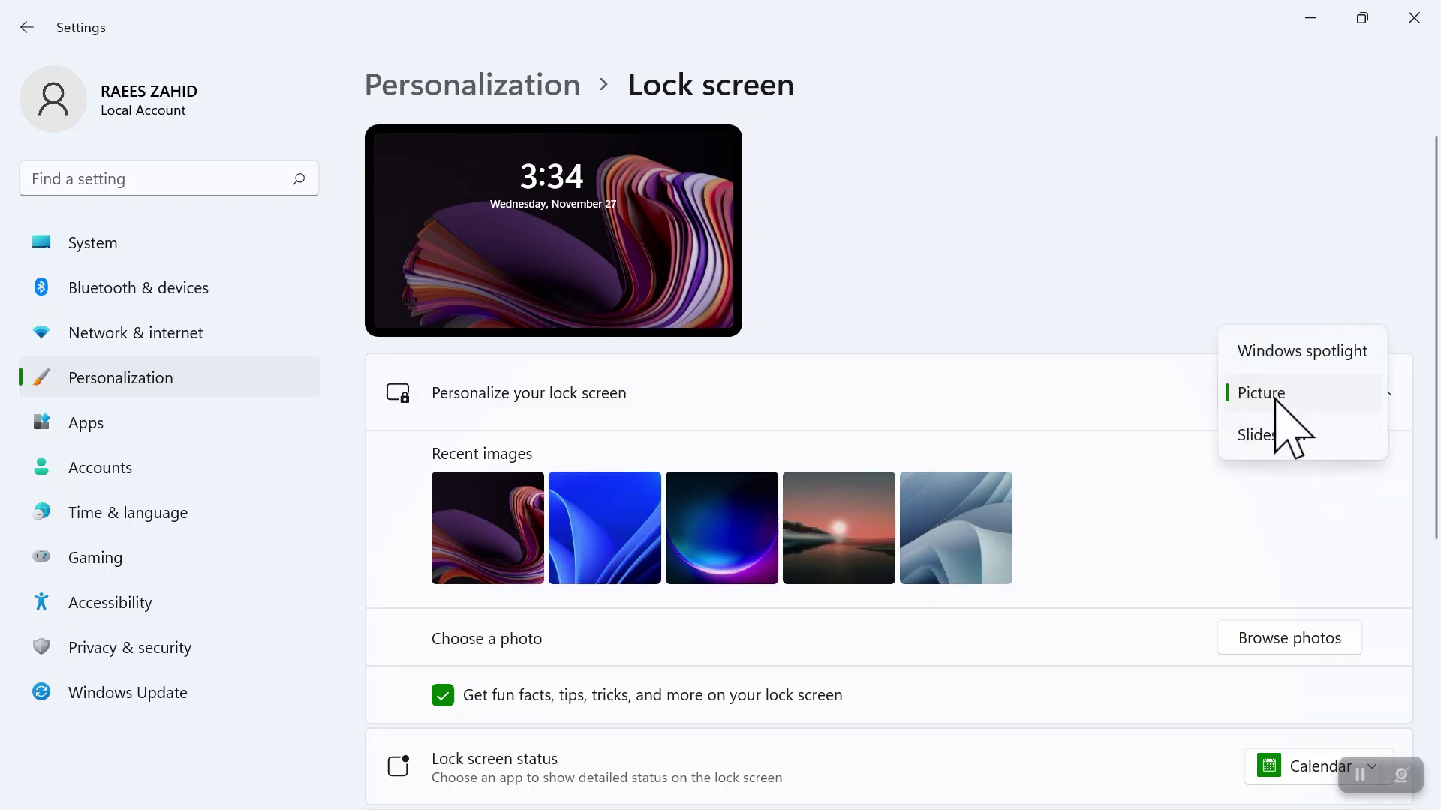
left_click(1335, 362)
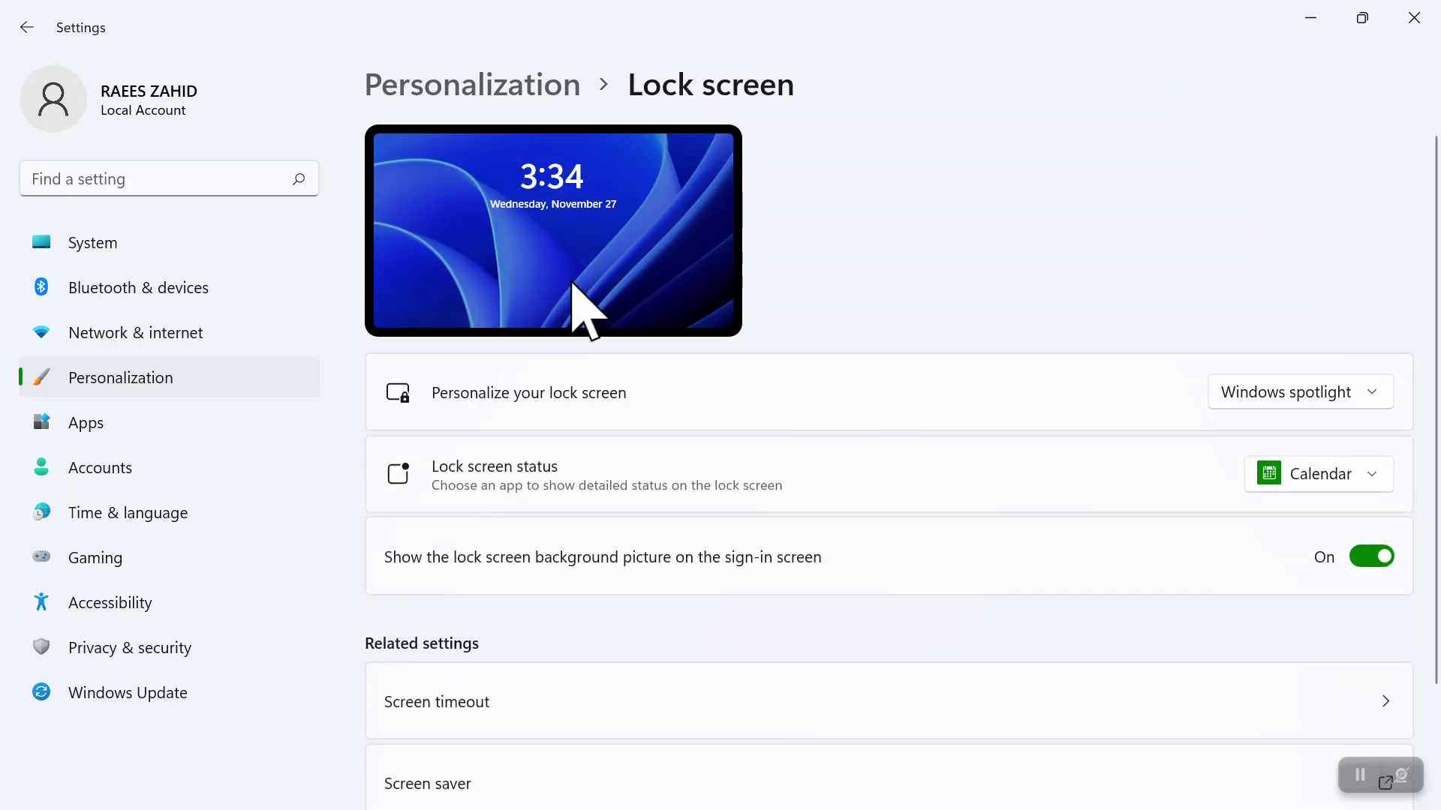
left_click(1373, 394)
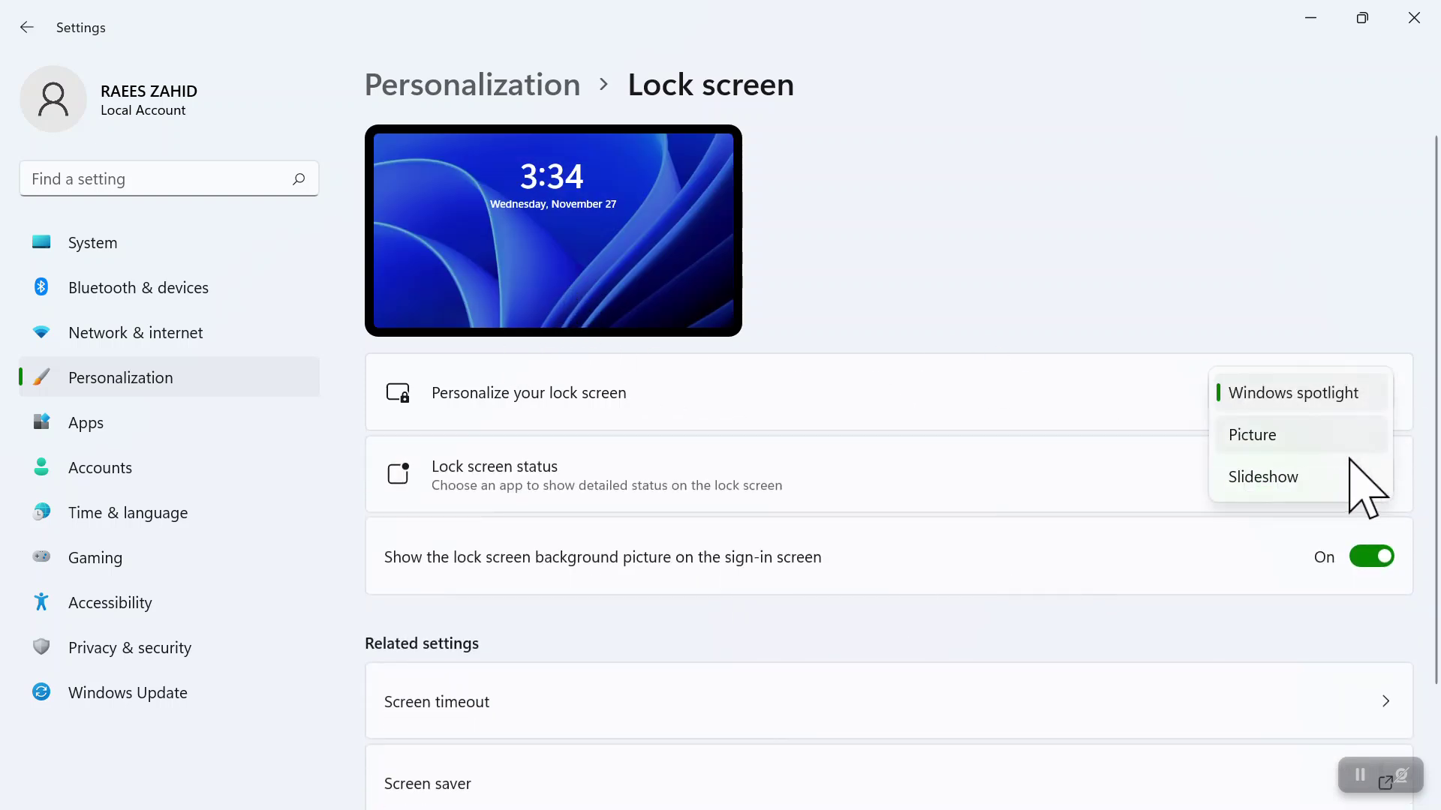
left_click(1292, 479)
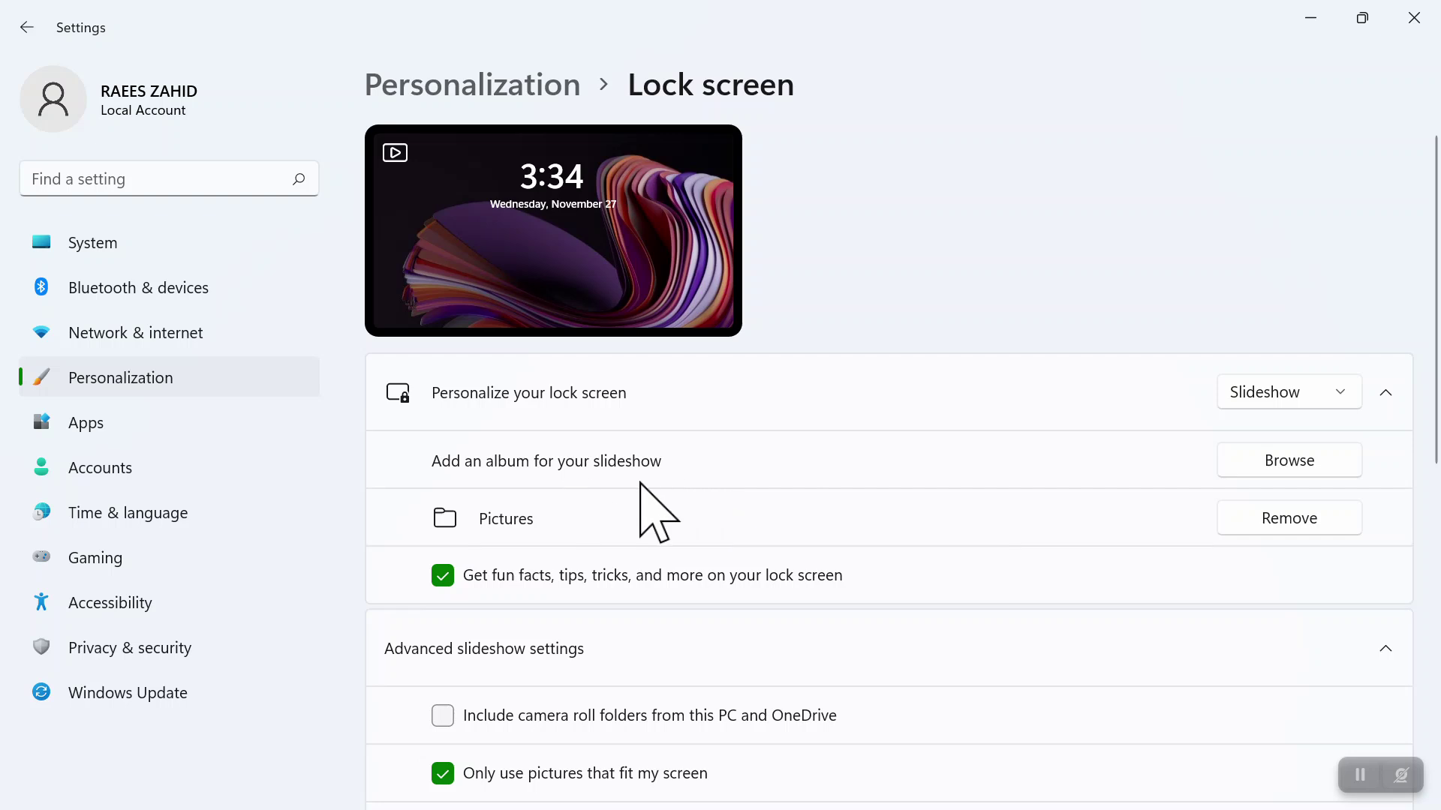
Step: Browse Local Disk (D:) for a folder usable as a lock screen slideshow album, without choosing one
left_click(1292, 465)
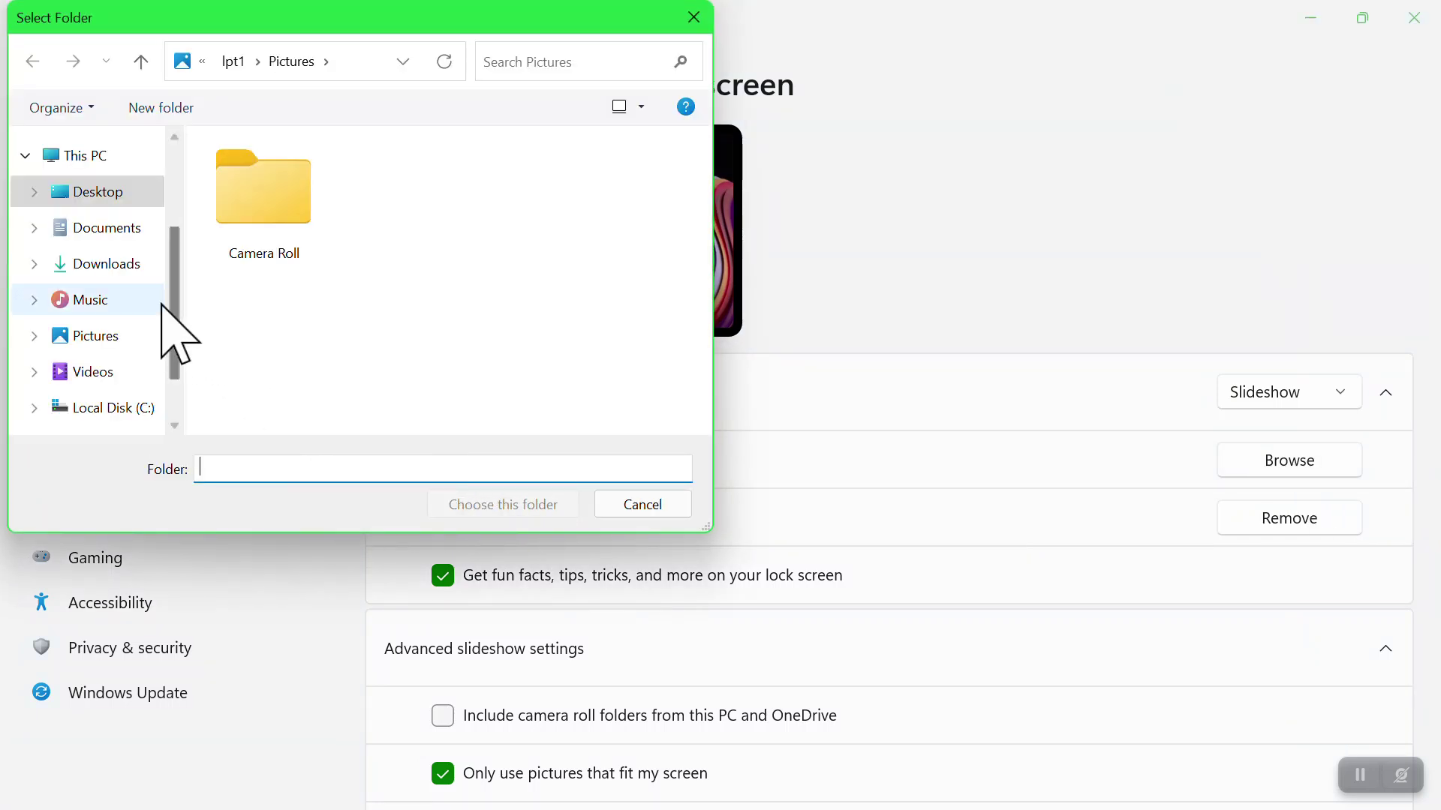
scroll(167, 366, "down", 1)
scroll(169, 375, "down", 1)
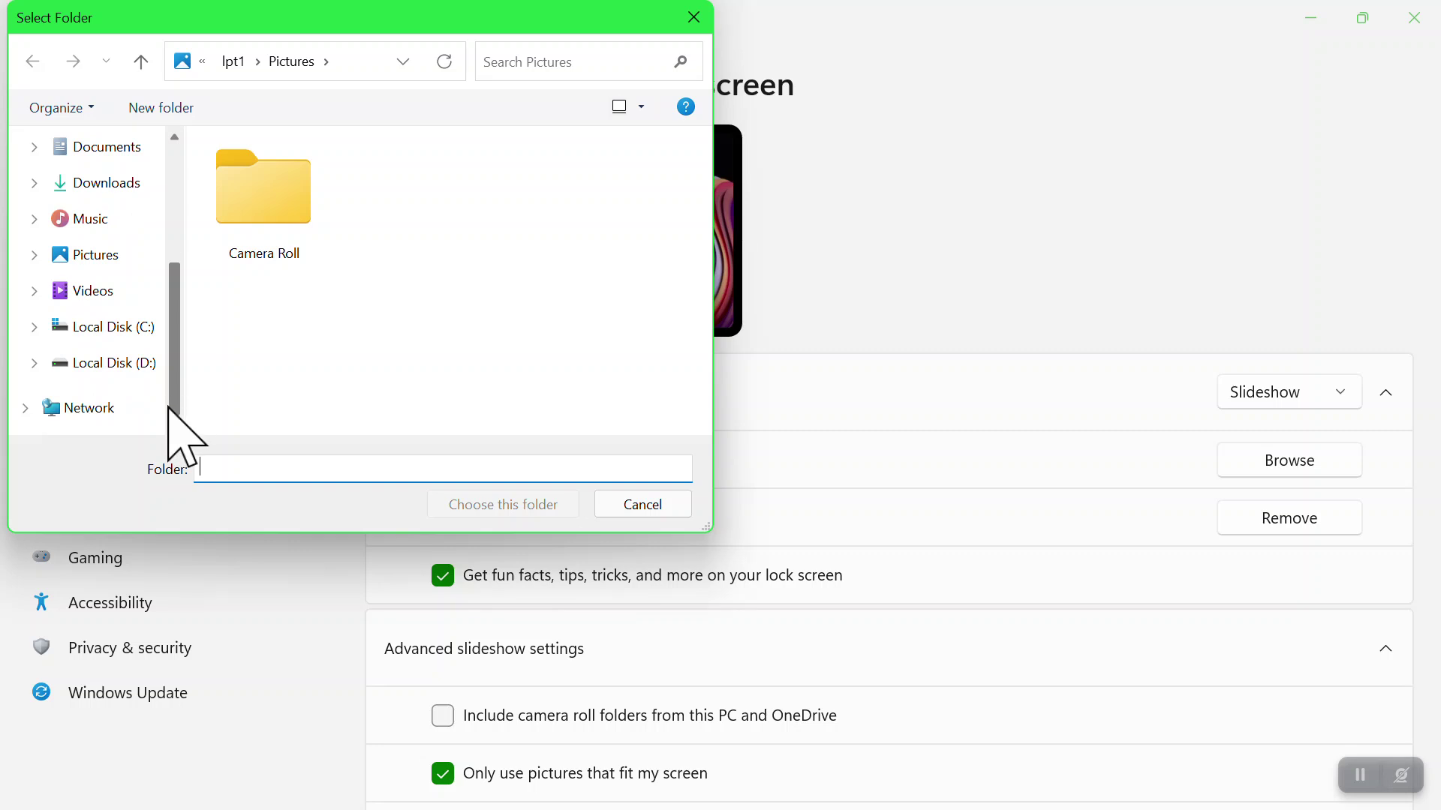
left_click(117, 363)
double_click(298, 268)
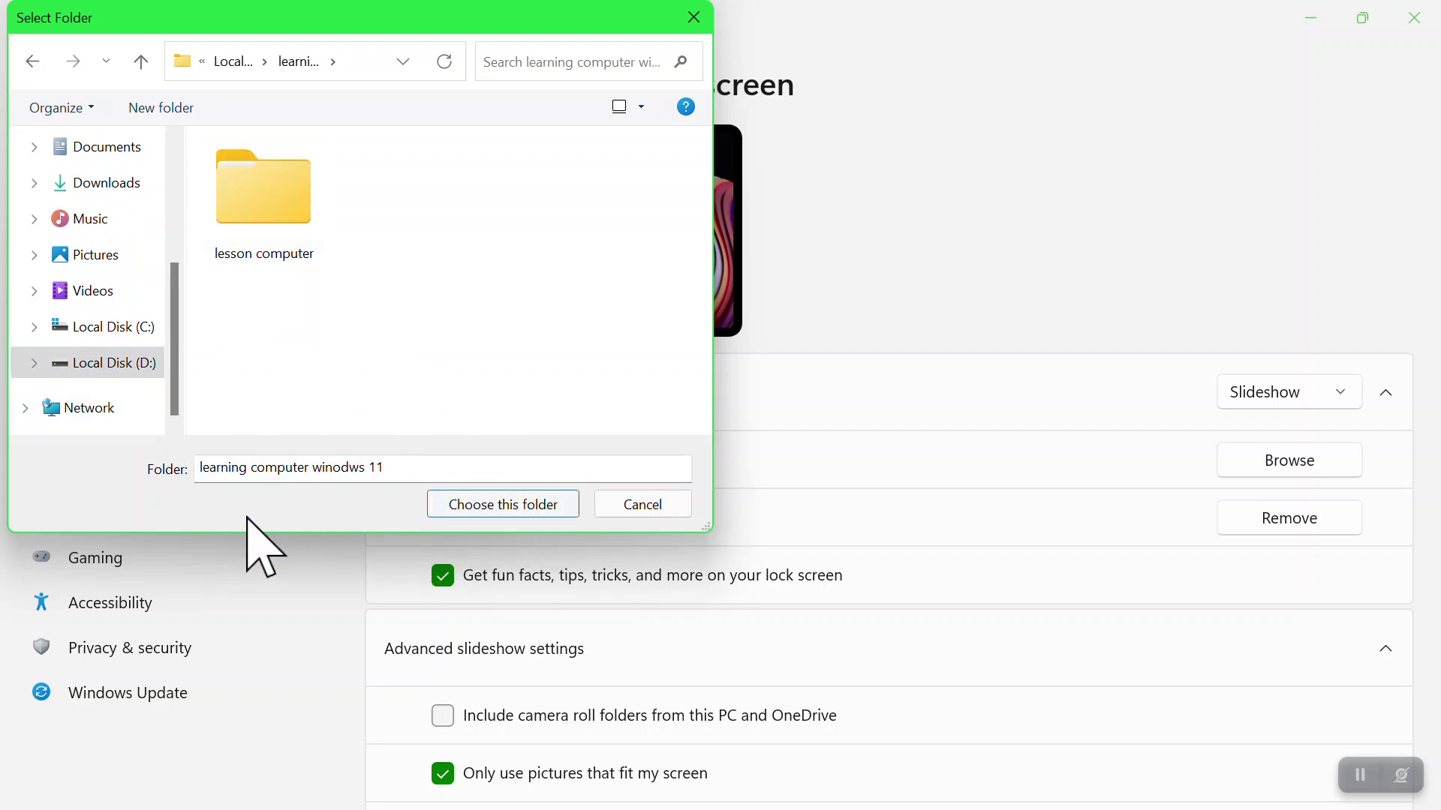
left_click(660, 503)
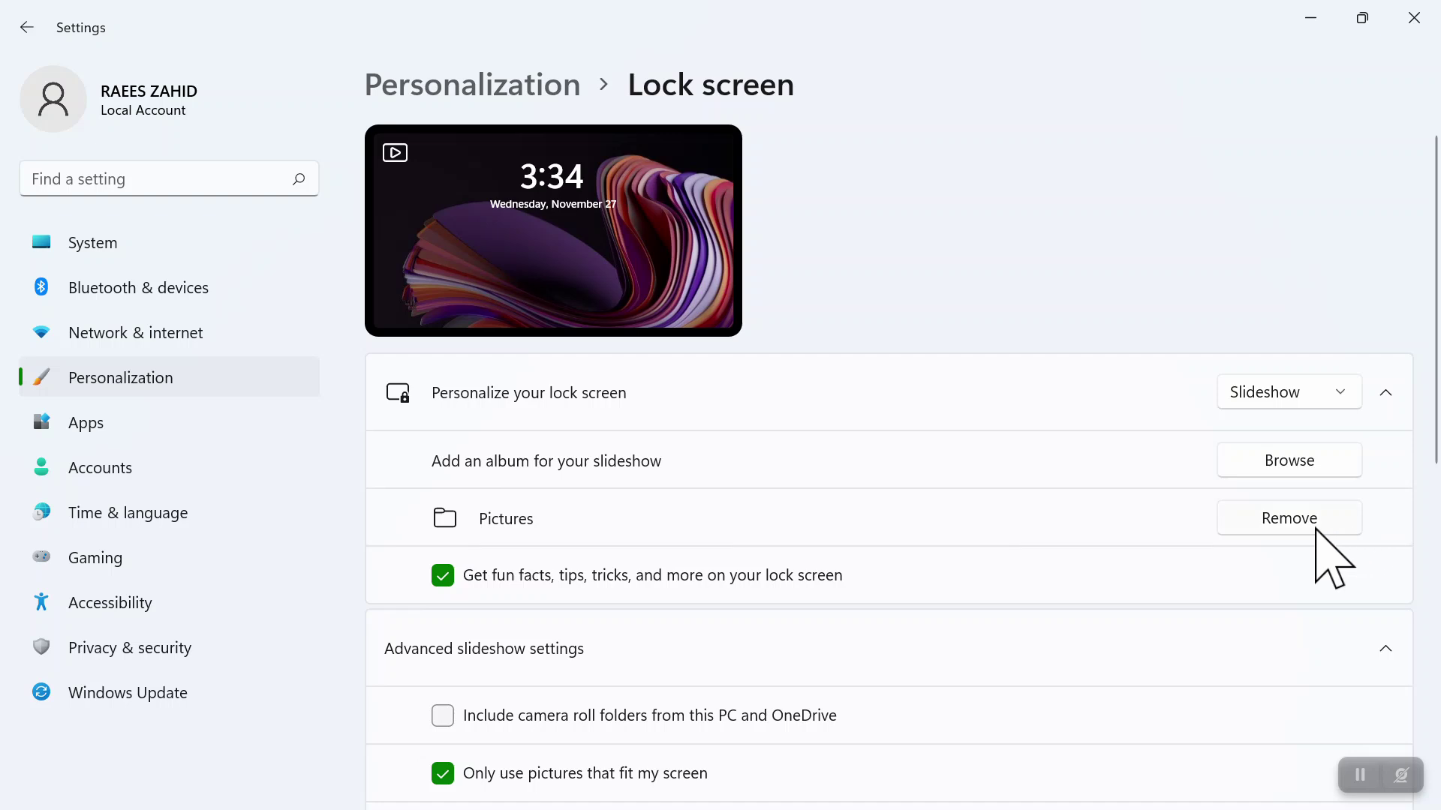
left_click(1296, 463)
left_click(659, 504)
Step: Remove the Pictures album from the lock screen slideshow and return to the Personalization page
left_click(1317, 518)
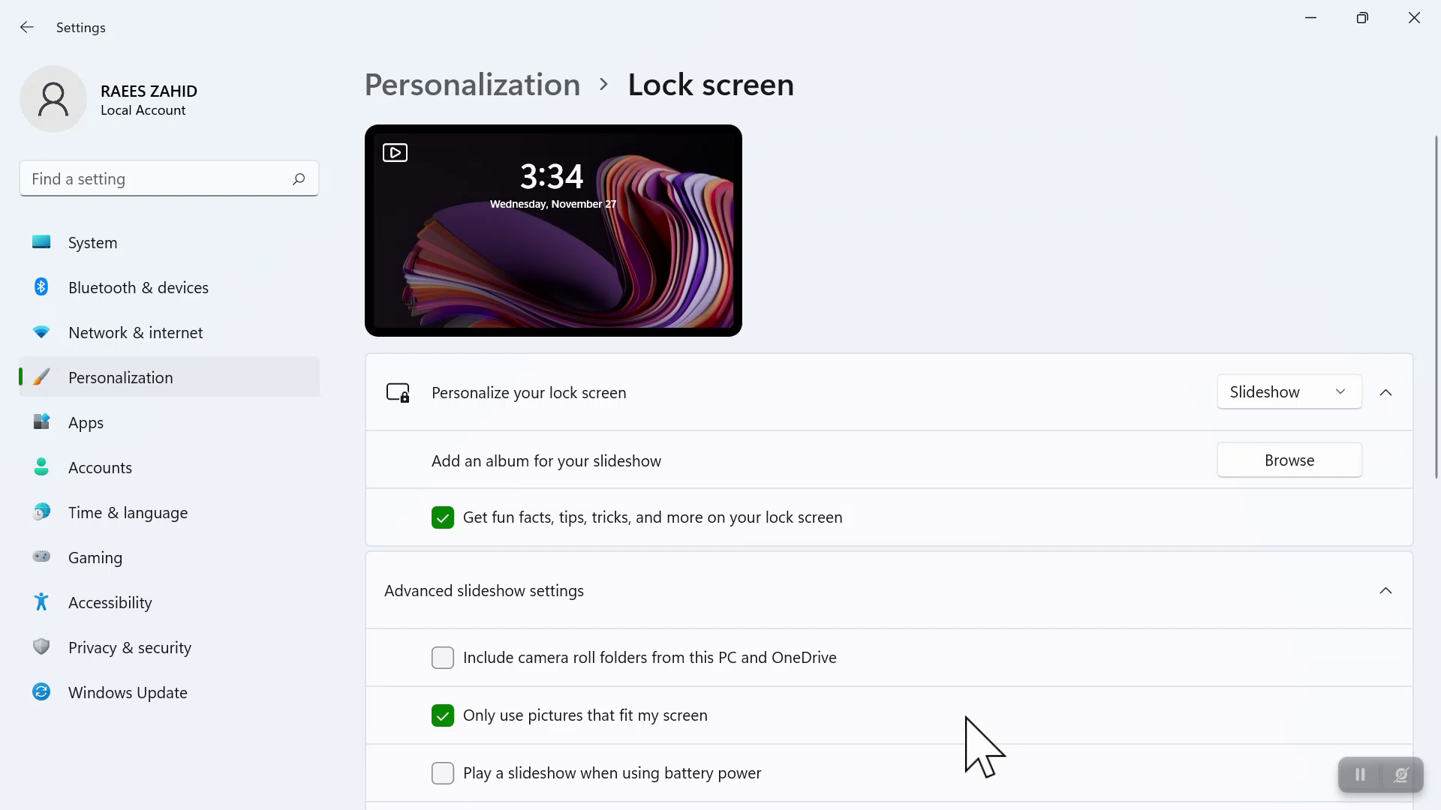
left_click(104, 387)
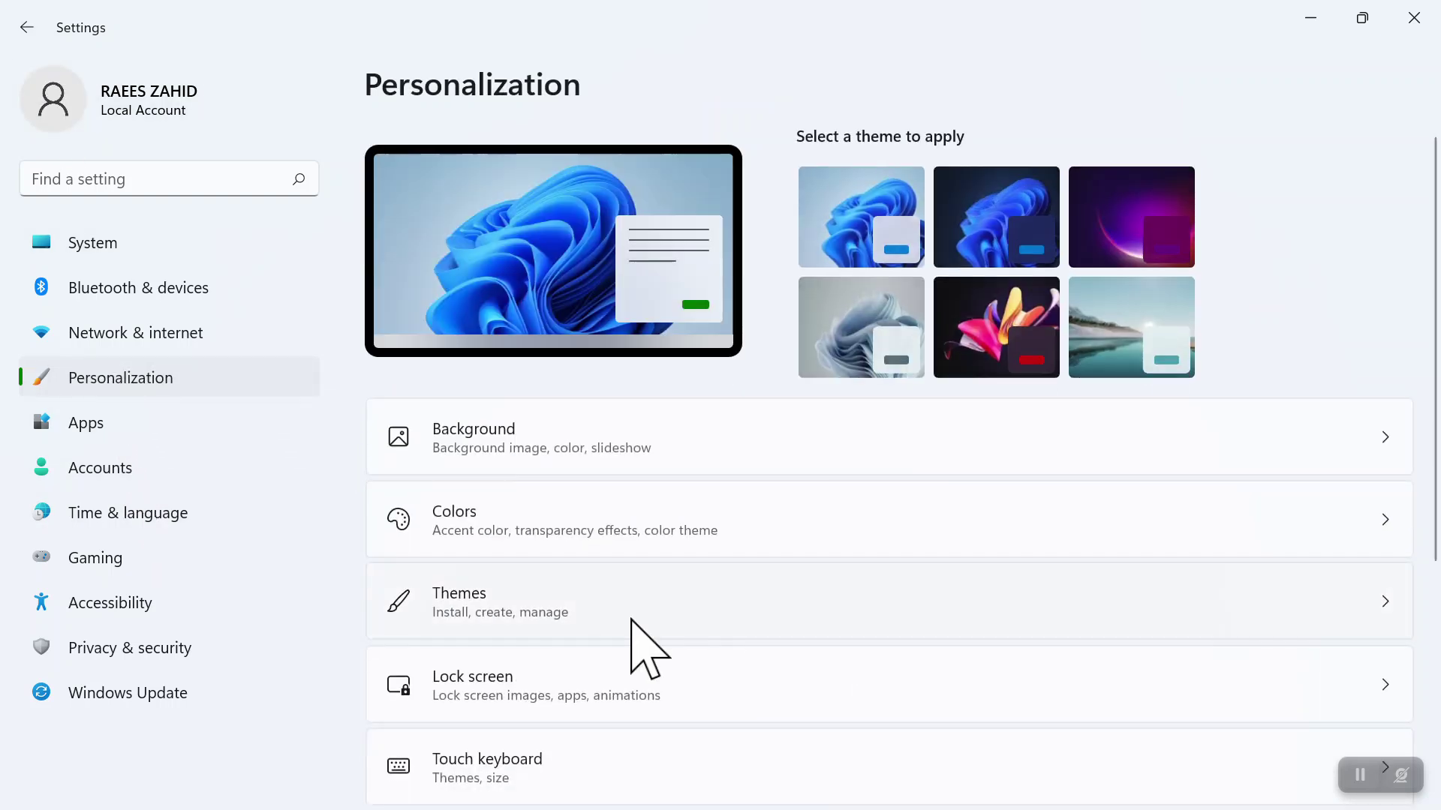
Step: Reopen the Themes page and examine the current theme list and its related settings
left_click(619, 610)
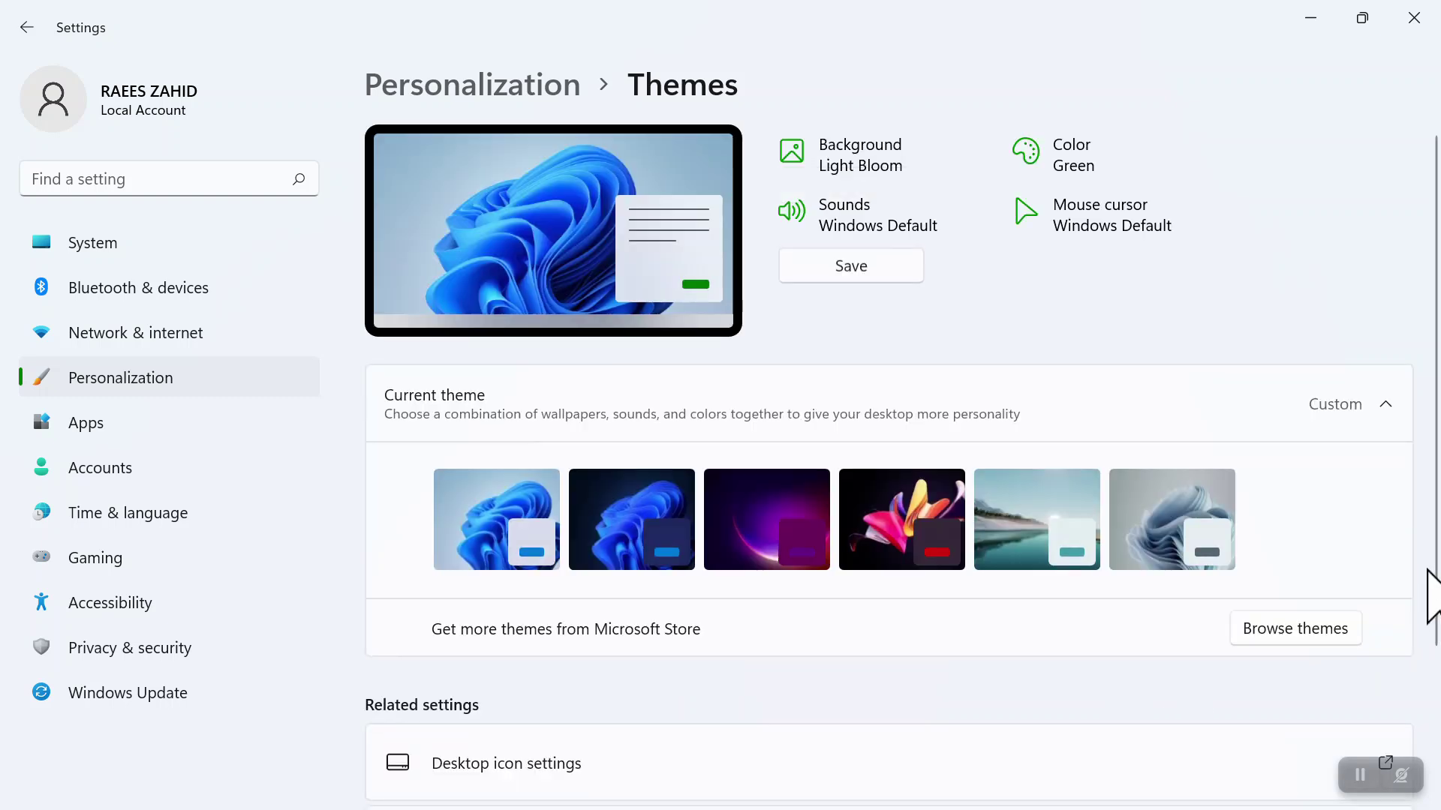
left_click(1400, 407)
left_click(1386, 406)
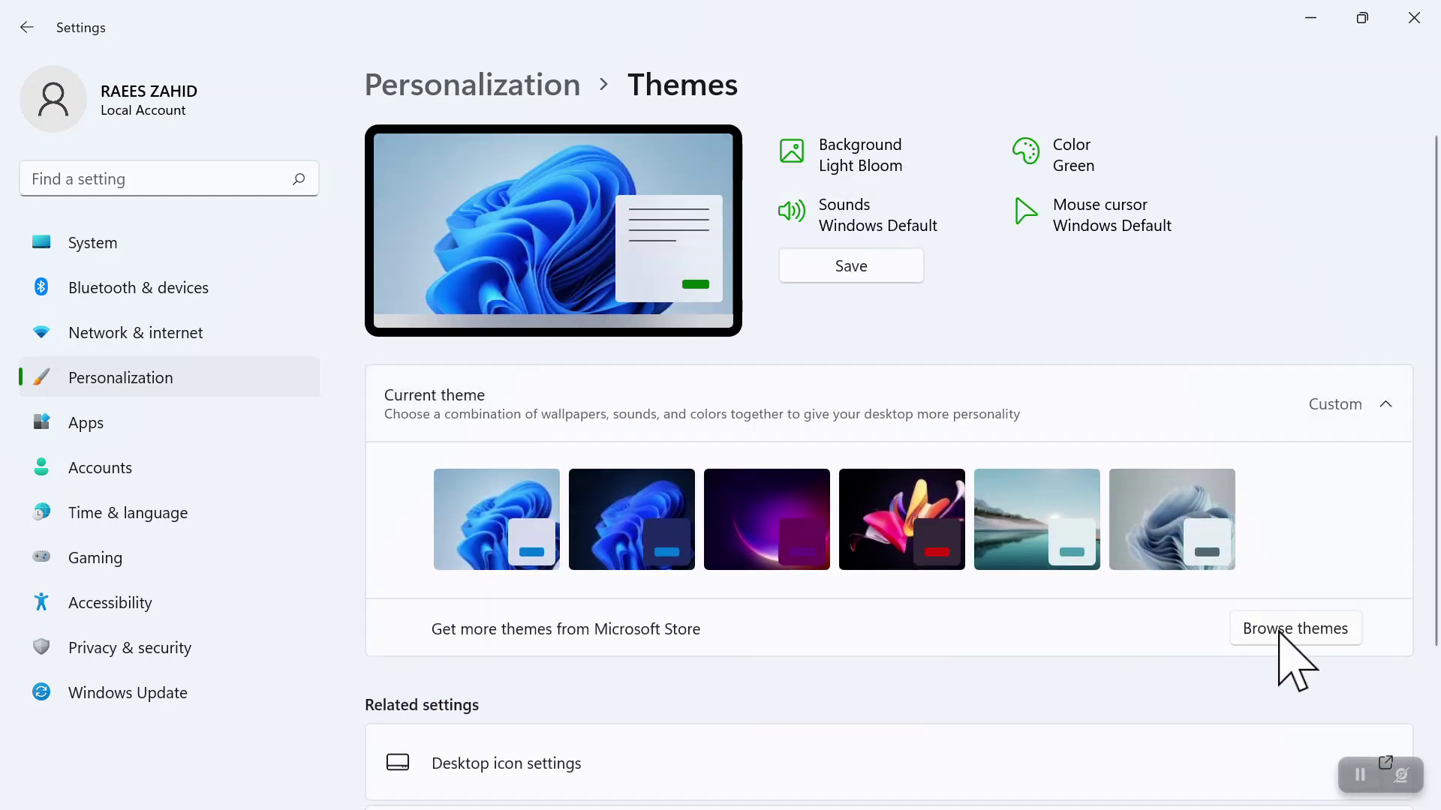
left_click_drag(1438, 324, 1440, 474)
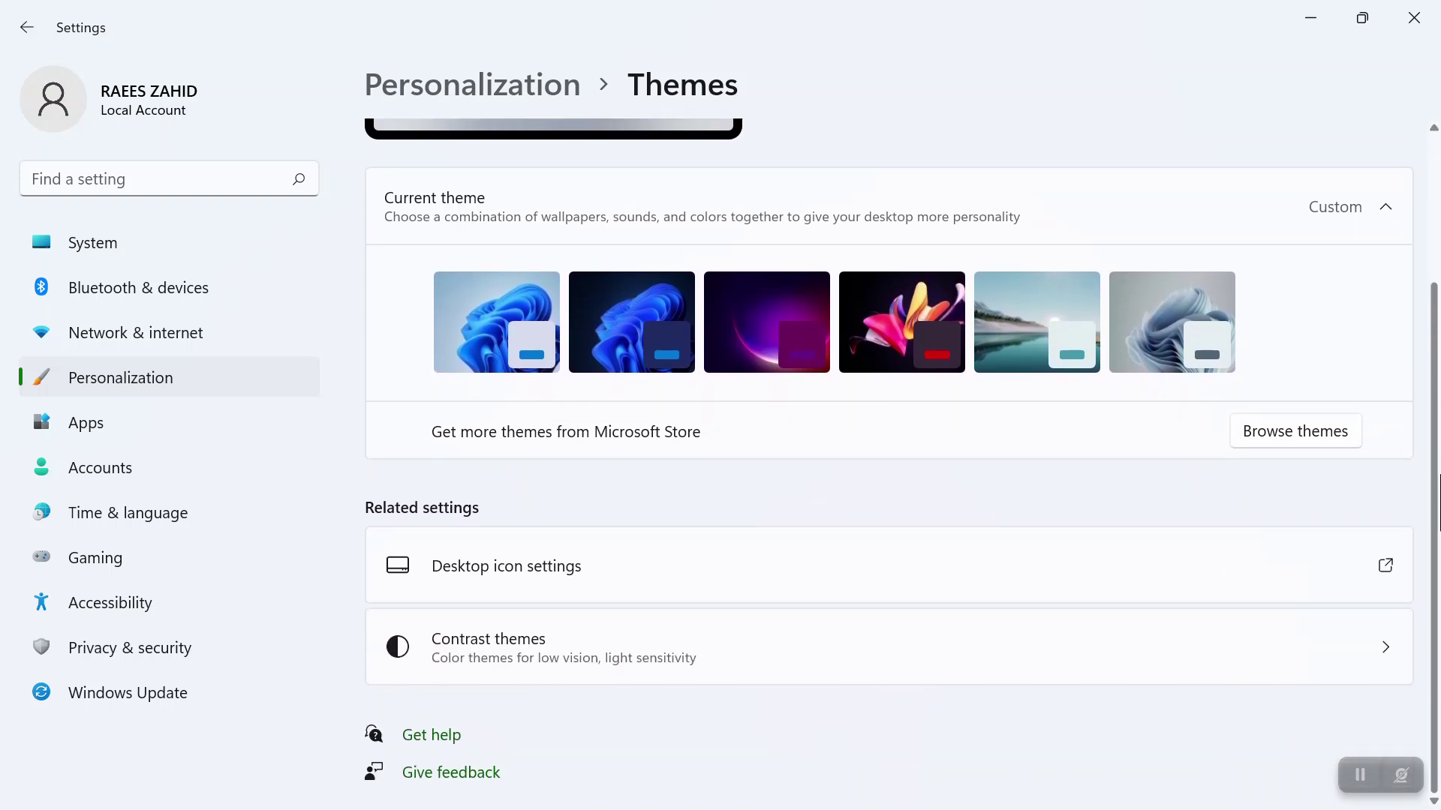
left_click_drag(1430, 420, 1428, 544)
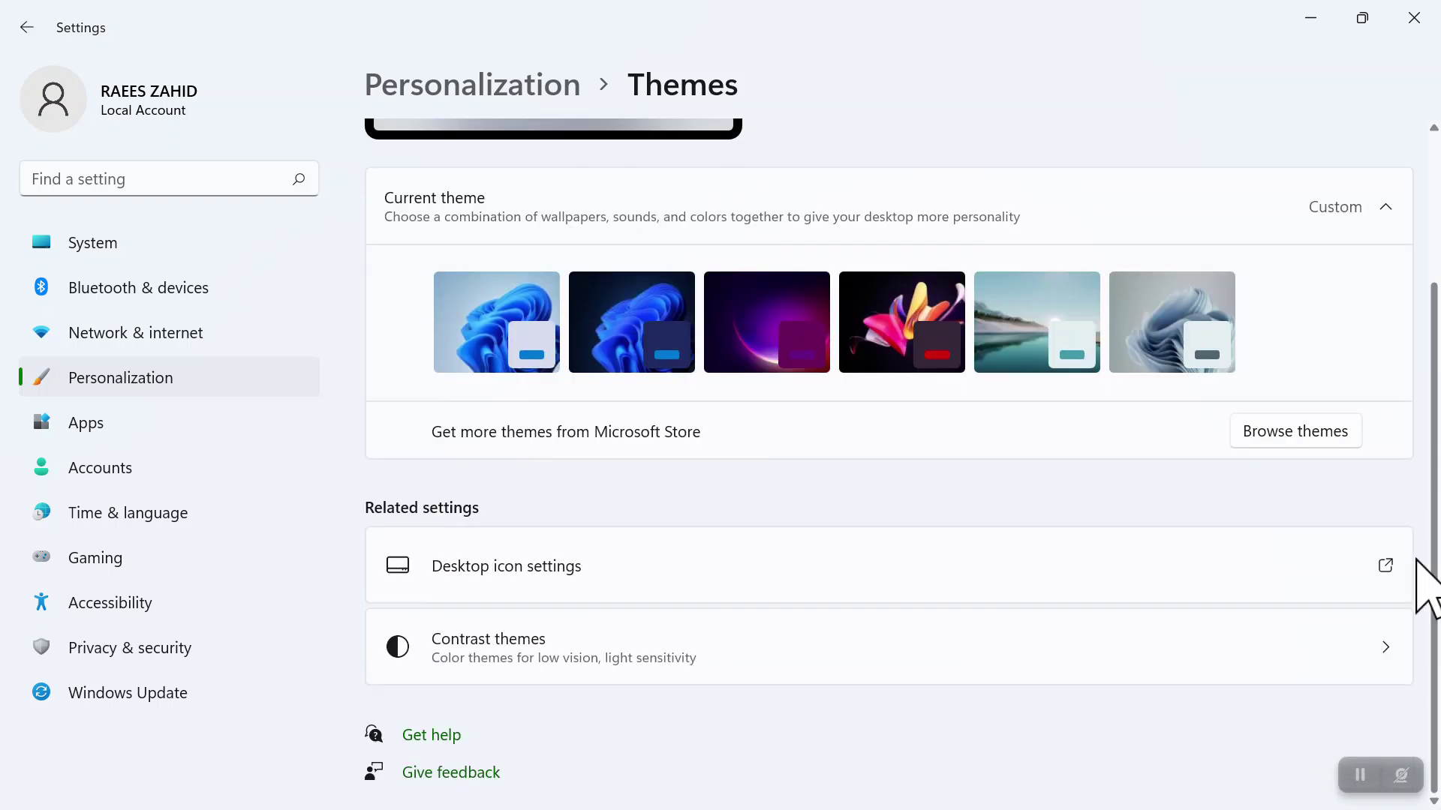
Step: Examine the contrast themes page and its related link back to the Themes page
left_click(1357, 652)
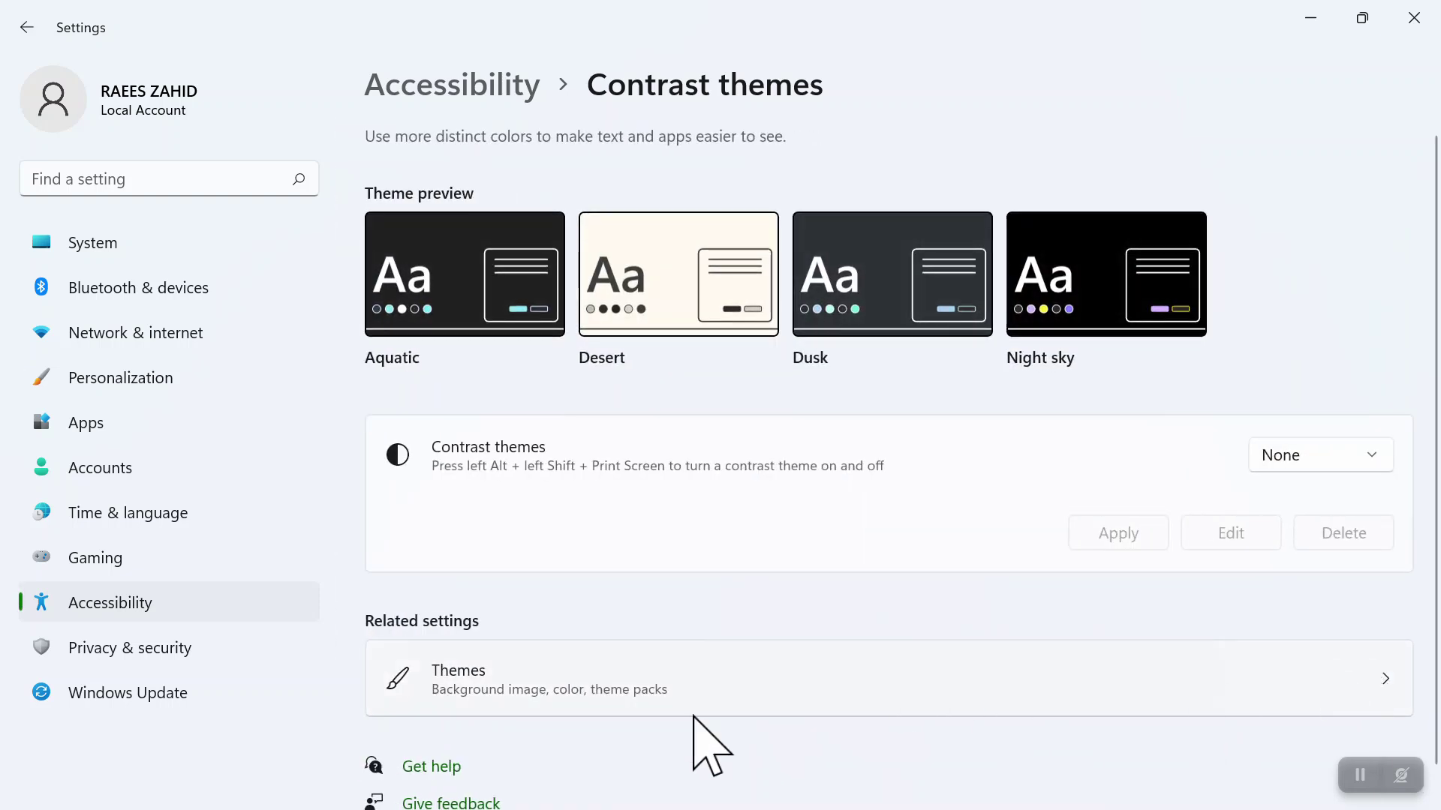
scroll(1439, 421, "down", 1)
left_click(526, 634)
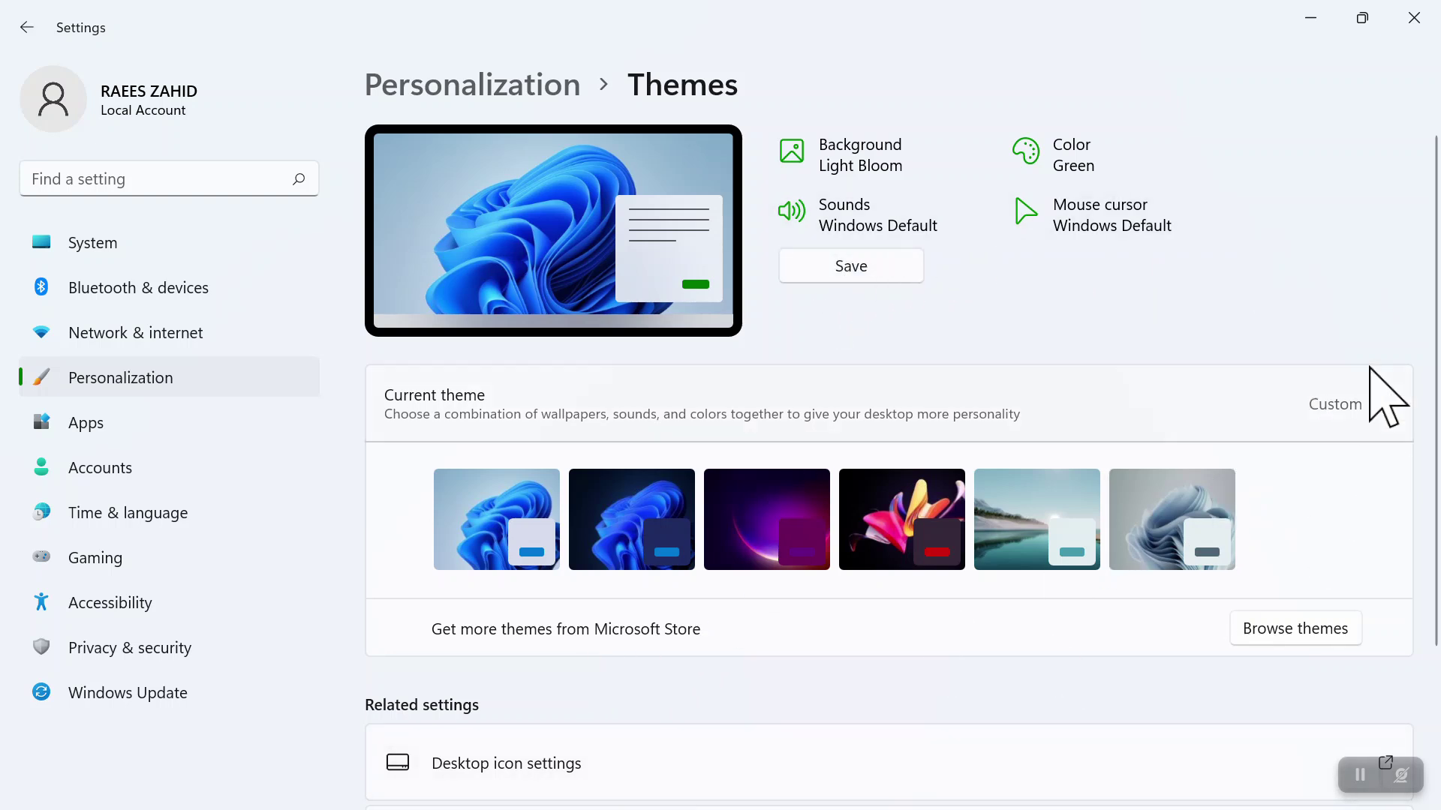
scroll(1430, 450, "down", 3)
scroll(1426, 460, "up", 3)
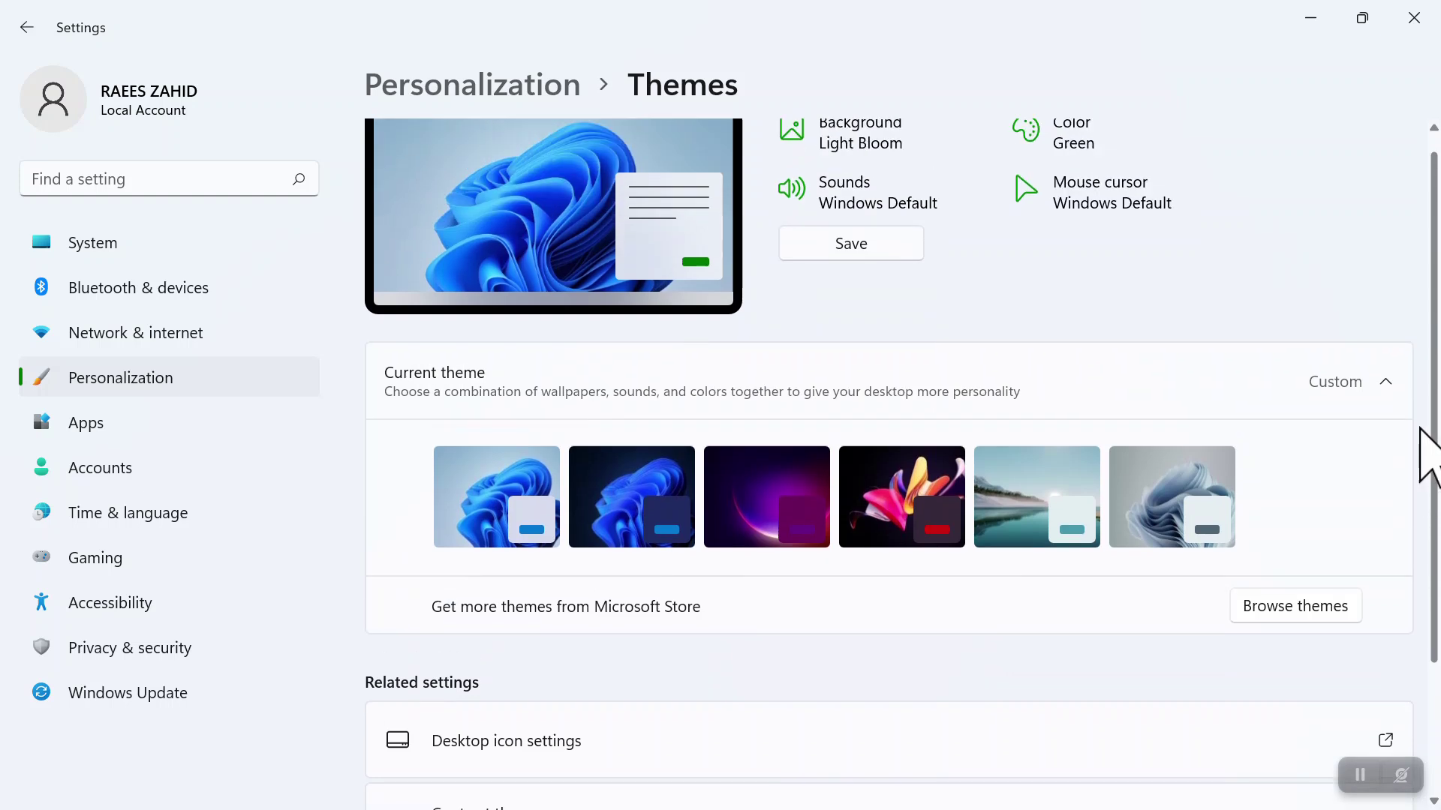
left_click(27, 27)
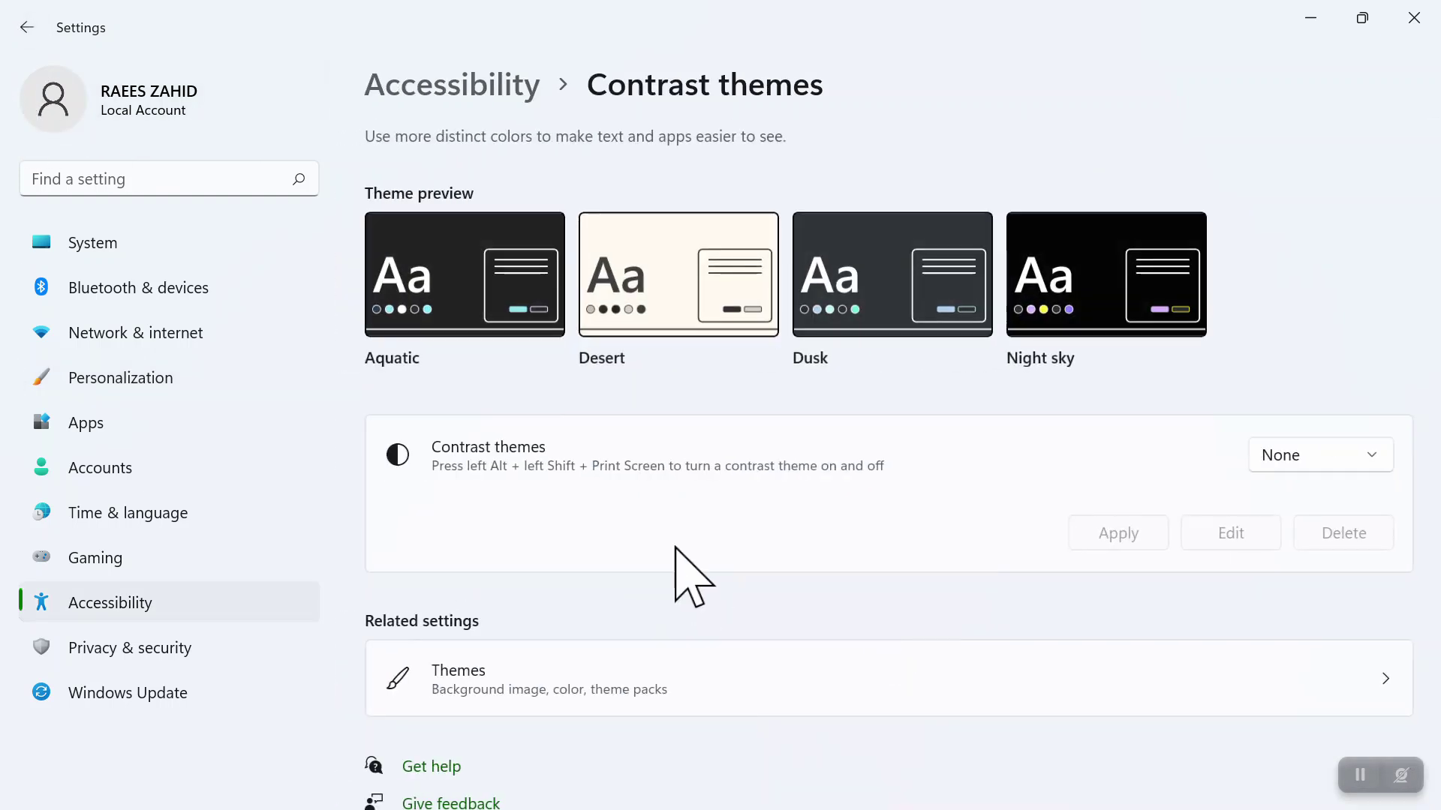
left_click(1171, 679)
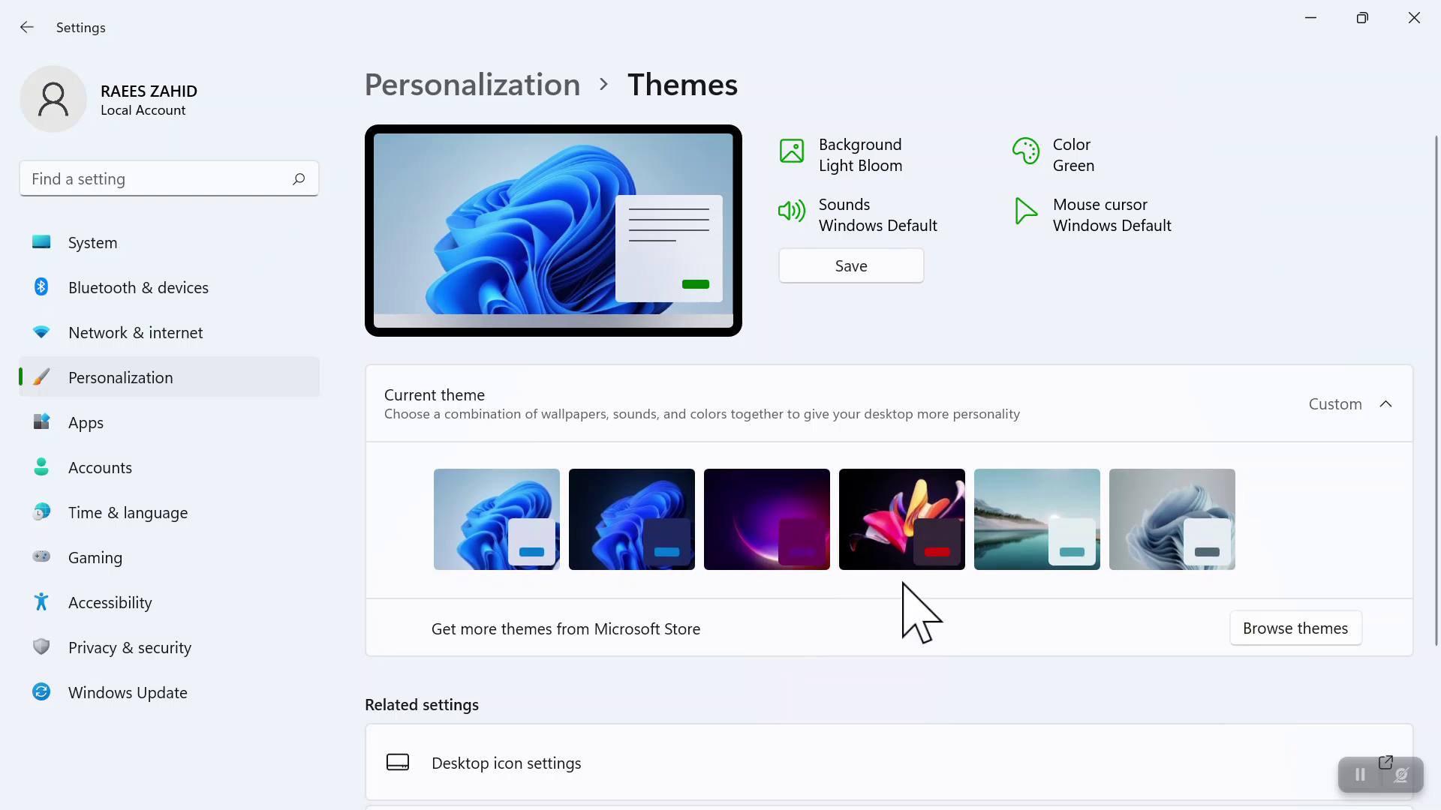
Step: Try built-in themes including Windows (light), apply the Flow theme, and return to the Personalization page
left_click(810, 529)
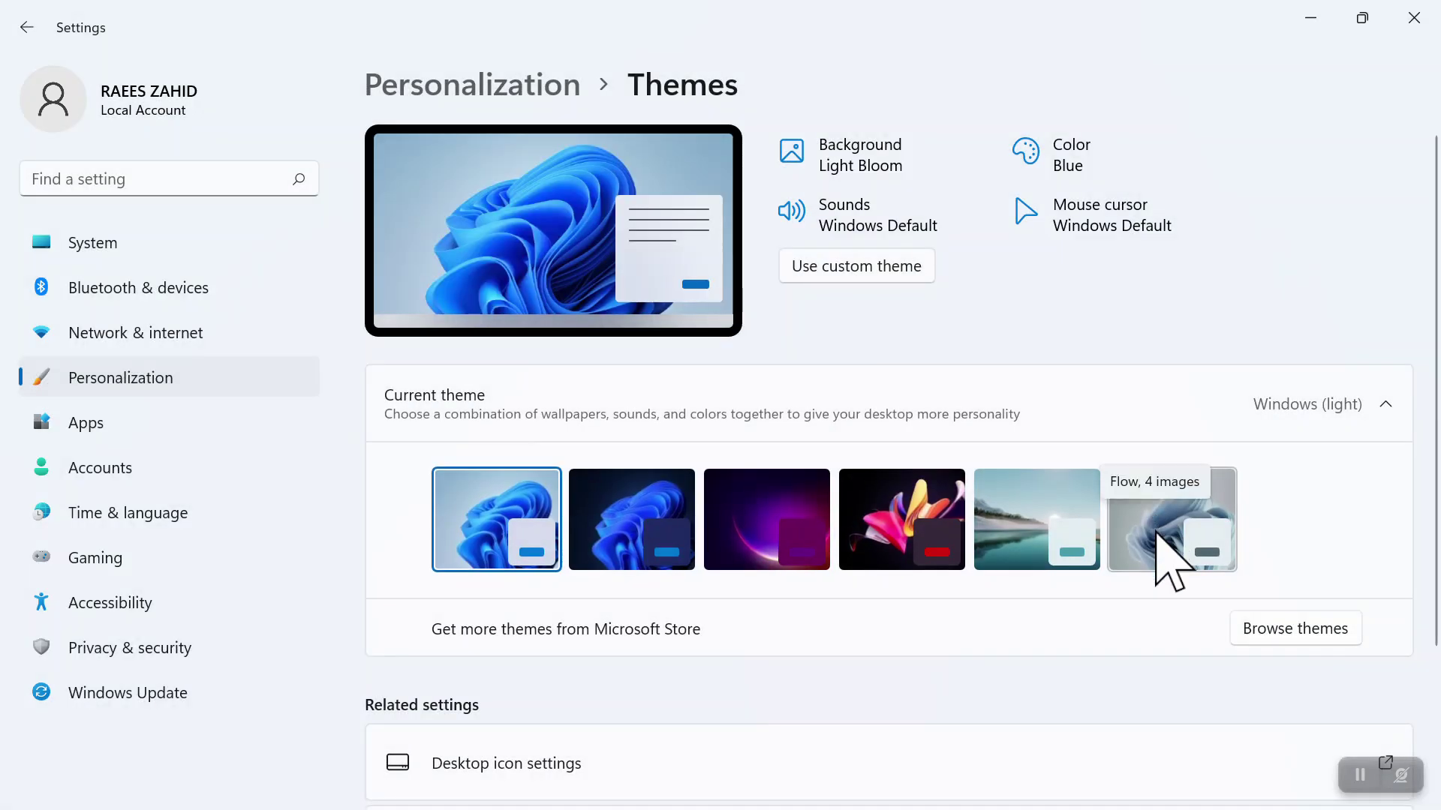
left_click(1156, 519)
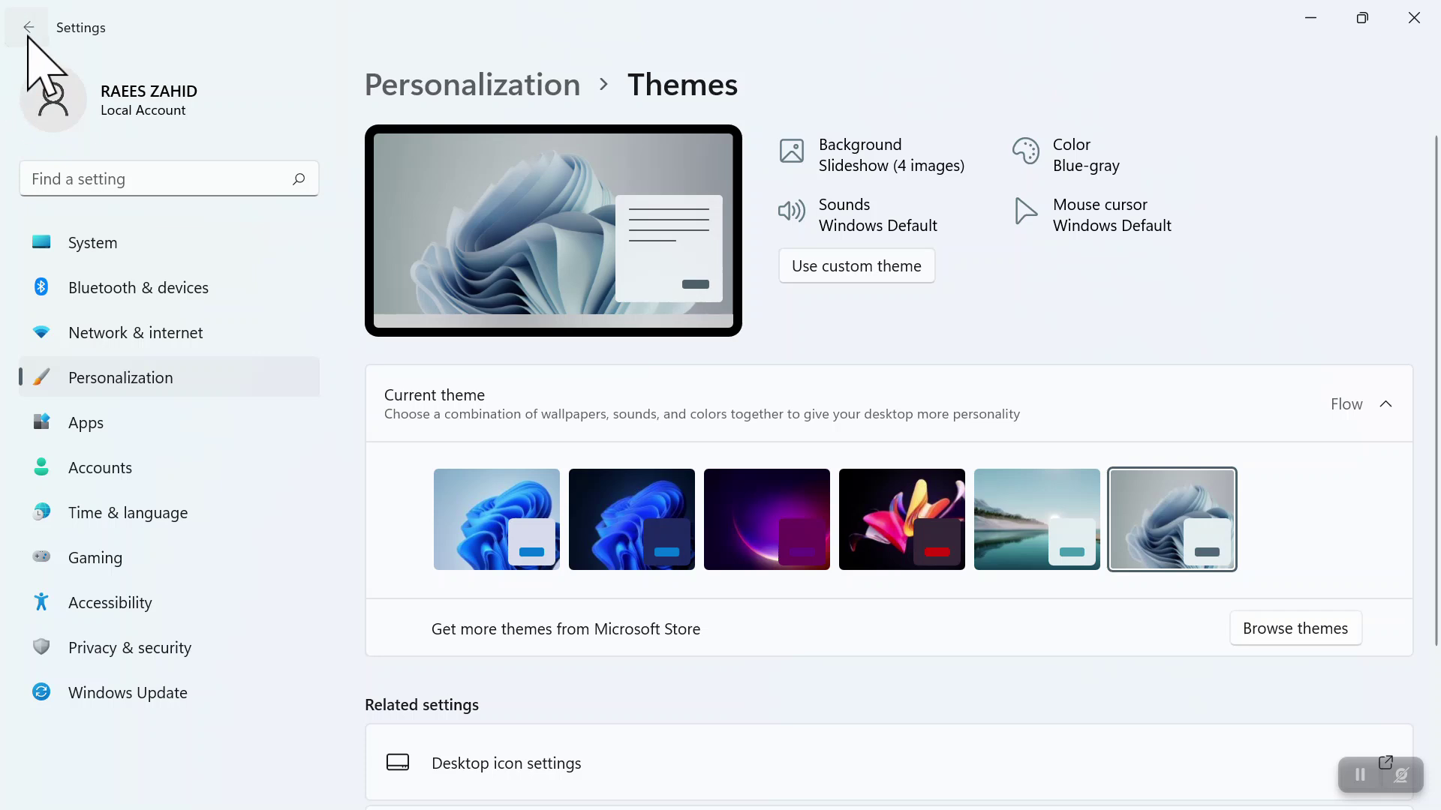
left_click(29, 27)
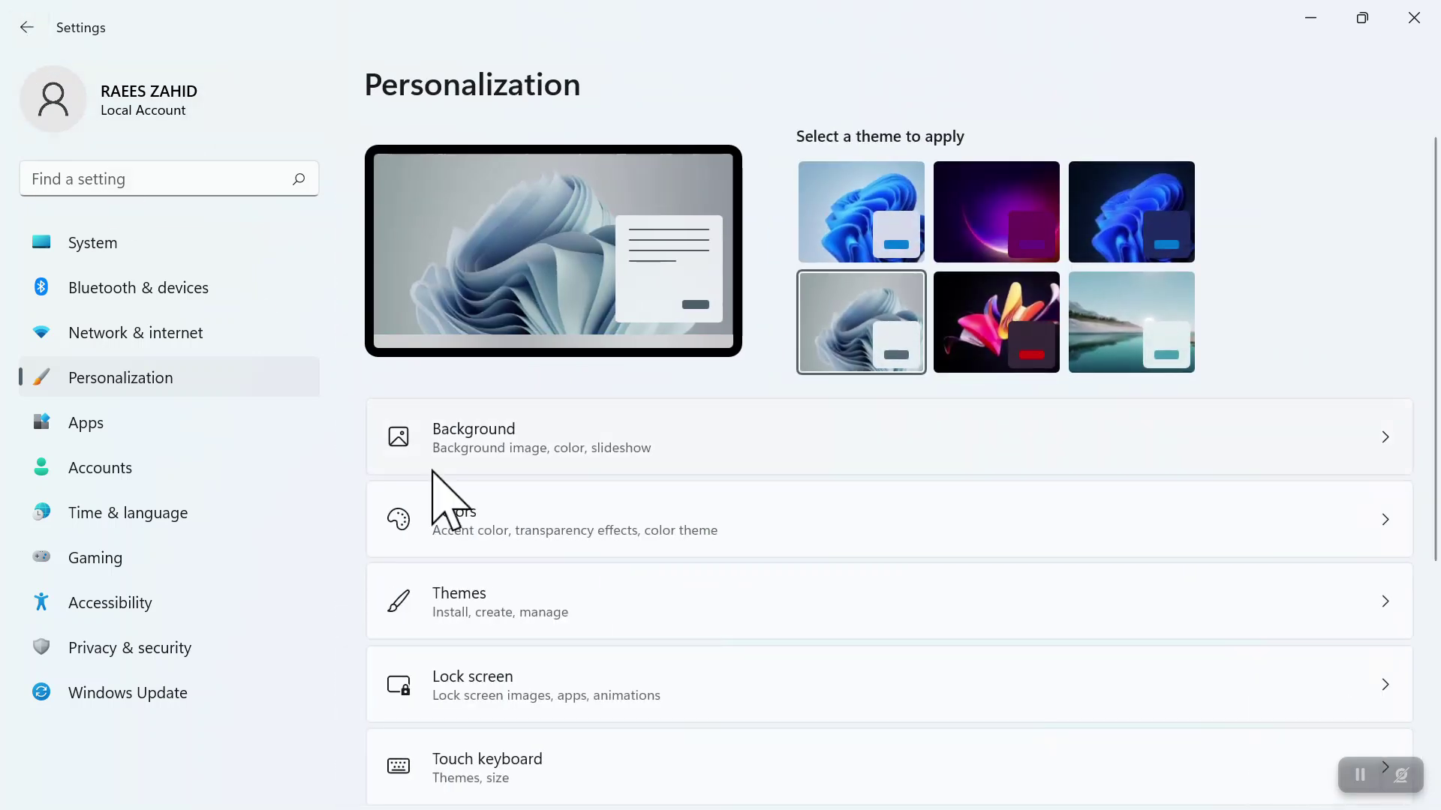